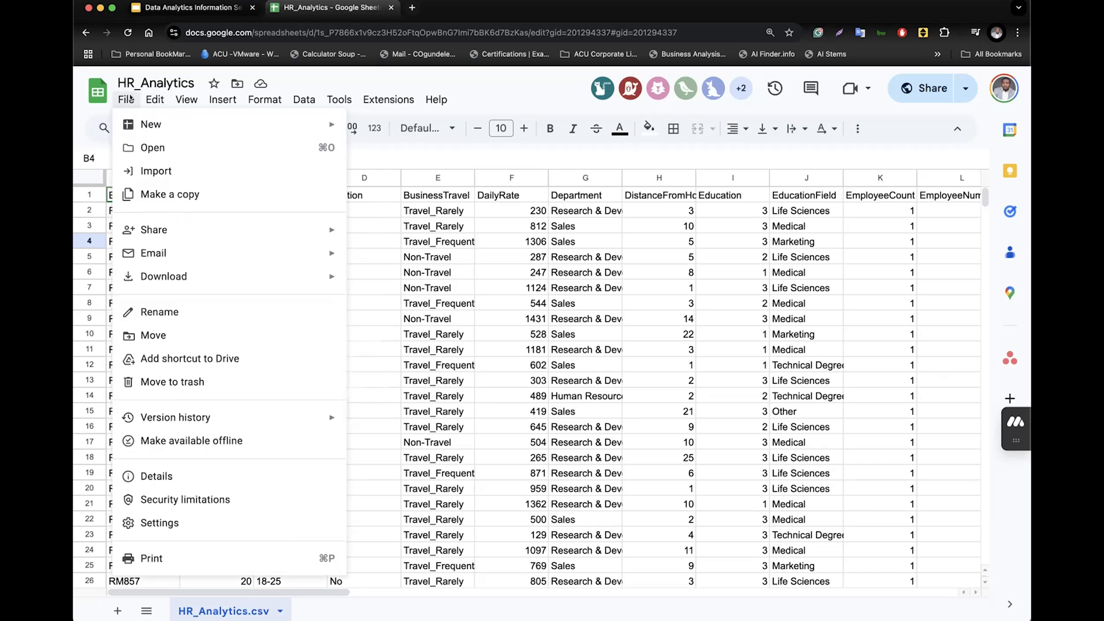
- Review the download formats available for the HR_Analytics spreadsheet, including Comma Separated Values (.csv)
mouse_move(286, 276)
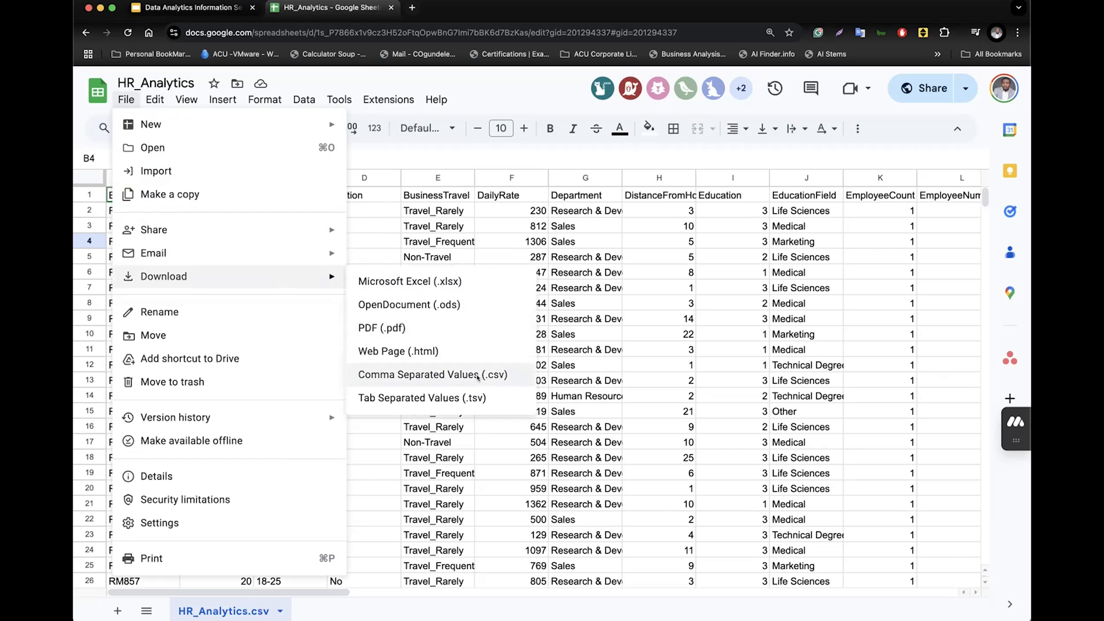
left_click(710, 319)
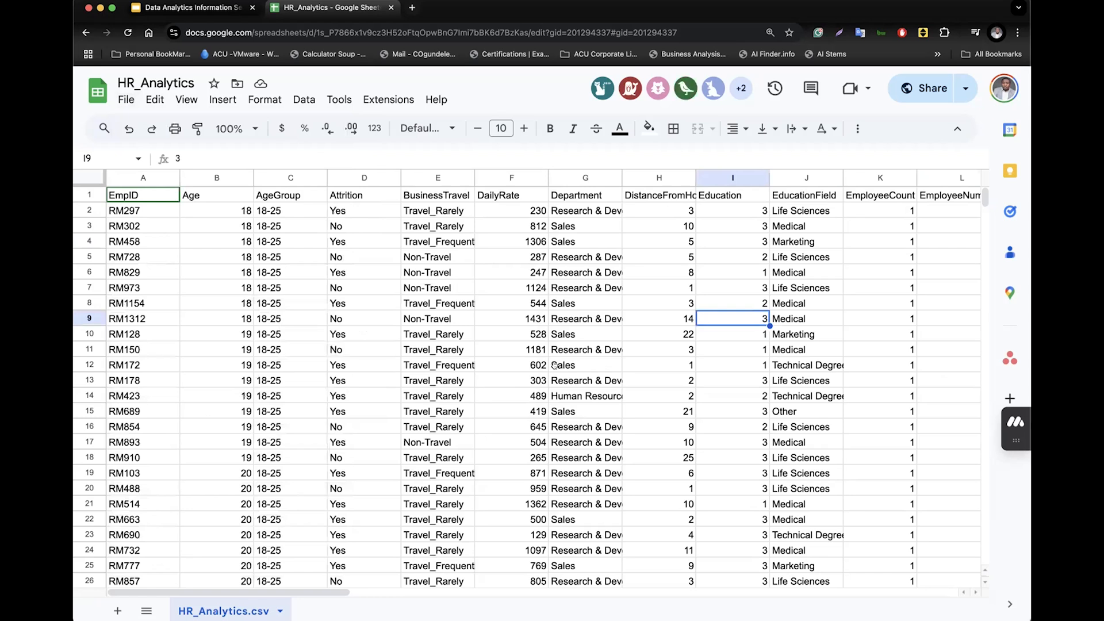
left_click(126, 99)
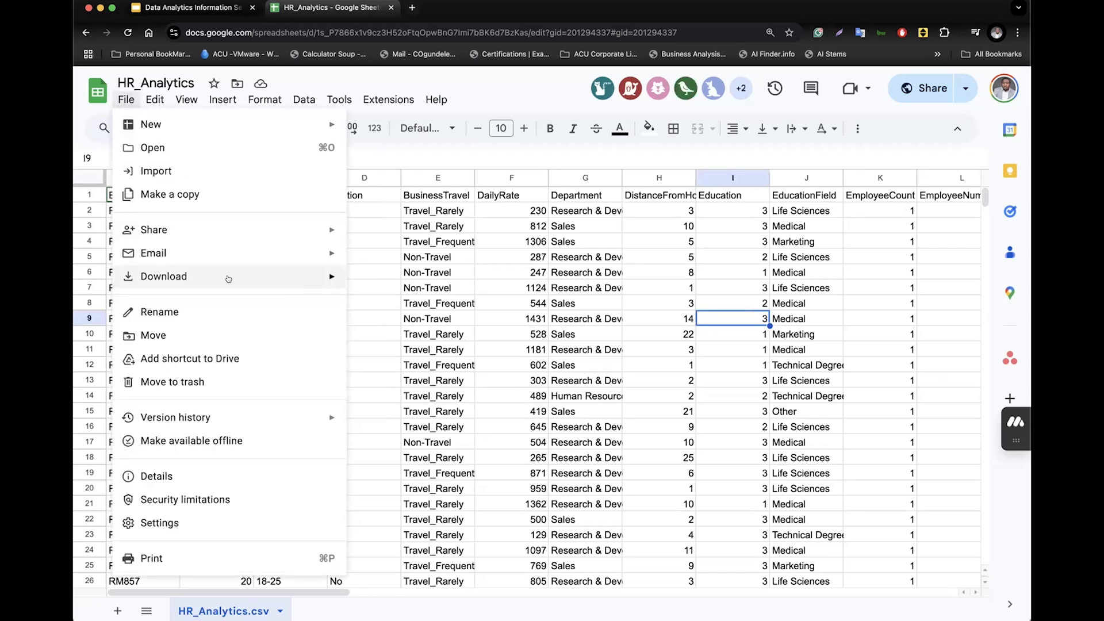
mouse_move(231, 277)
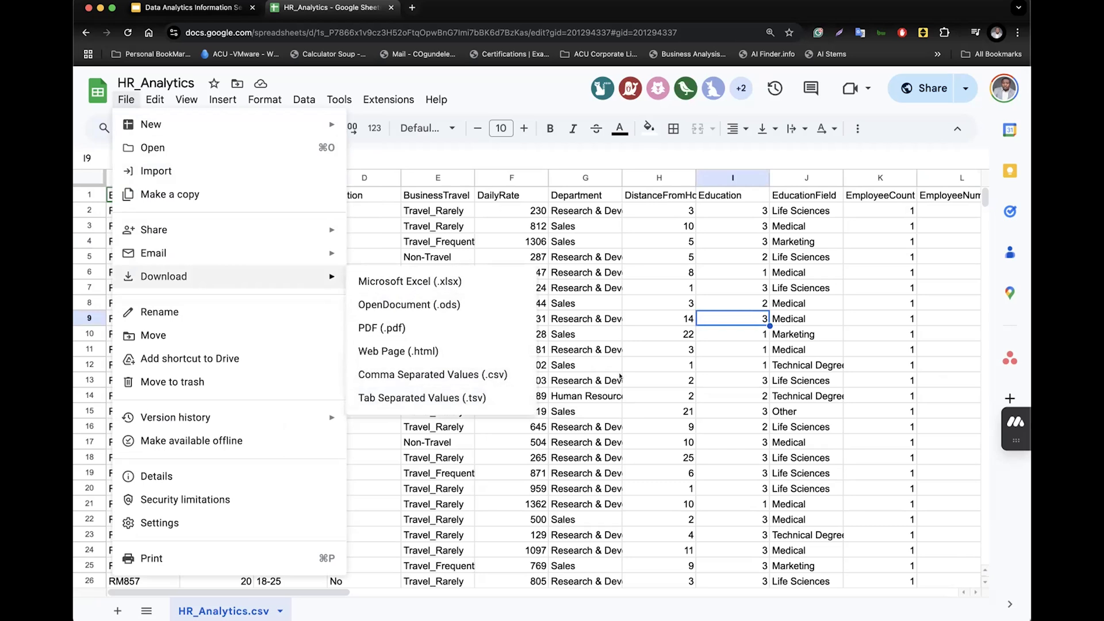
left_click(620, 376)
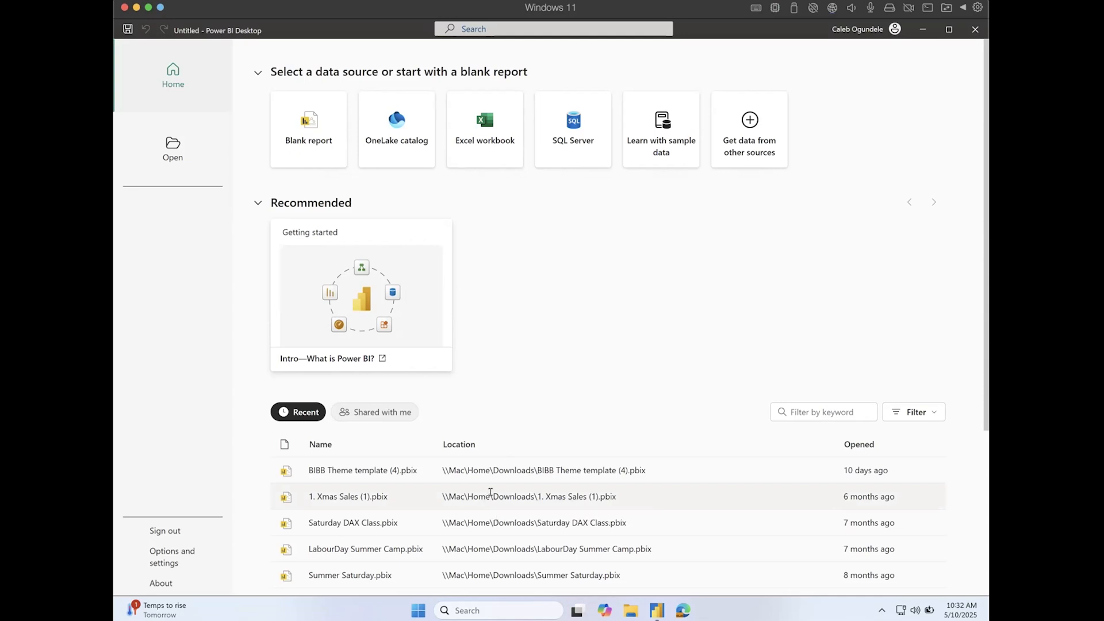
- In Power BI Desktop, open the recent report 1. Xmas Sales (1).pbix, maximize the window and collapse the Filters and Visualizations panes
left_click(313, 496)
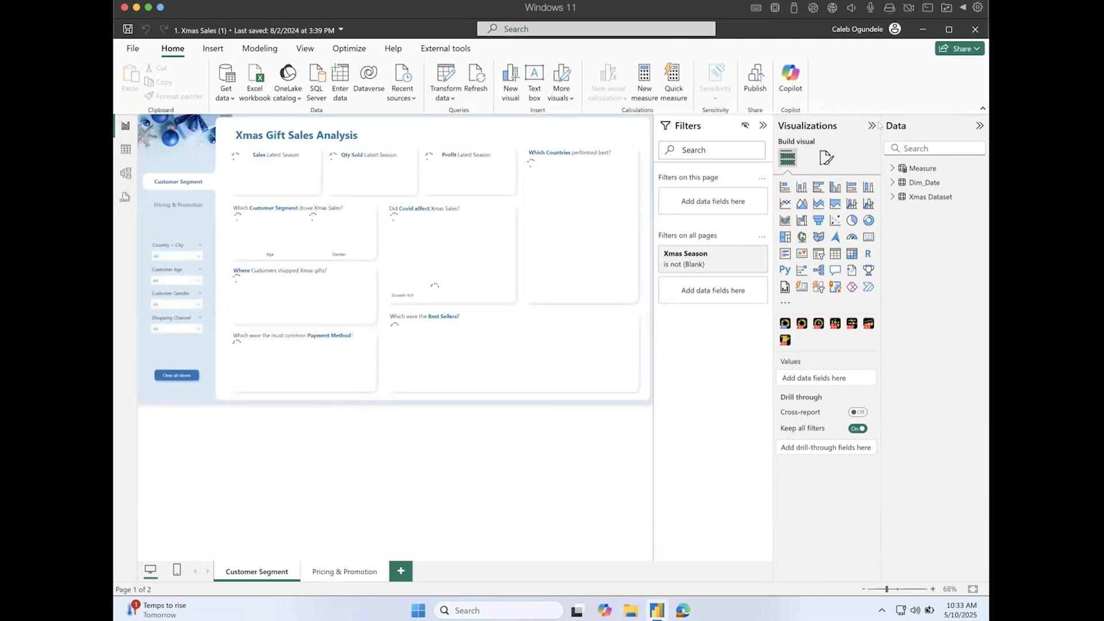
double_click(680, 6)
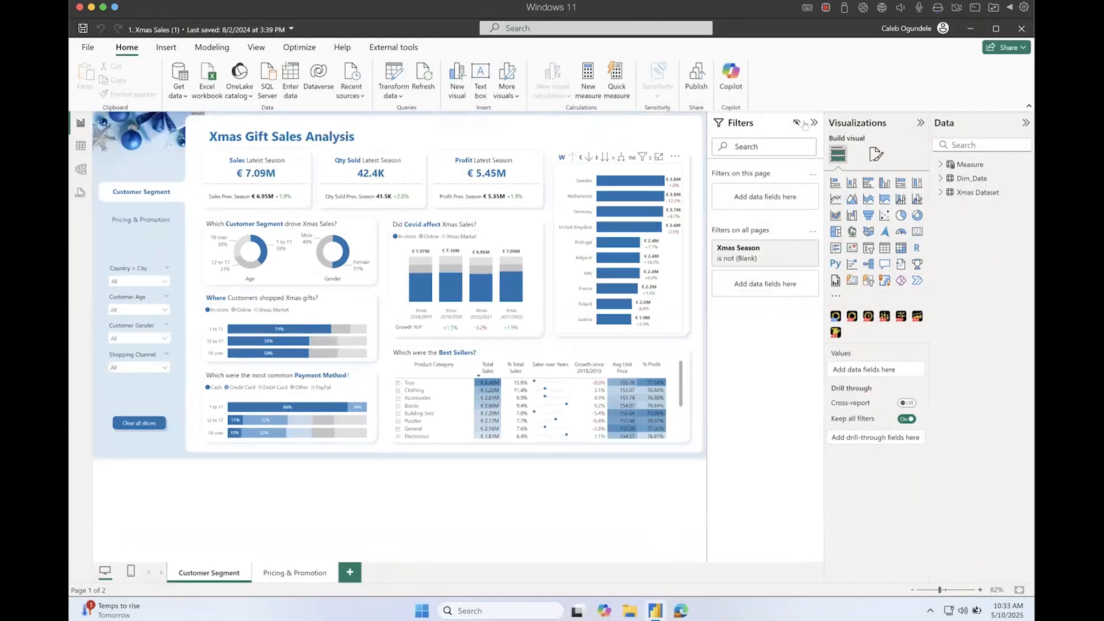
left_click(814, 122)
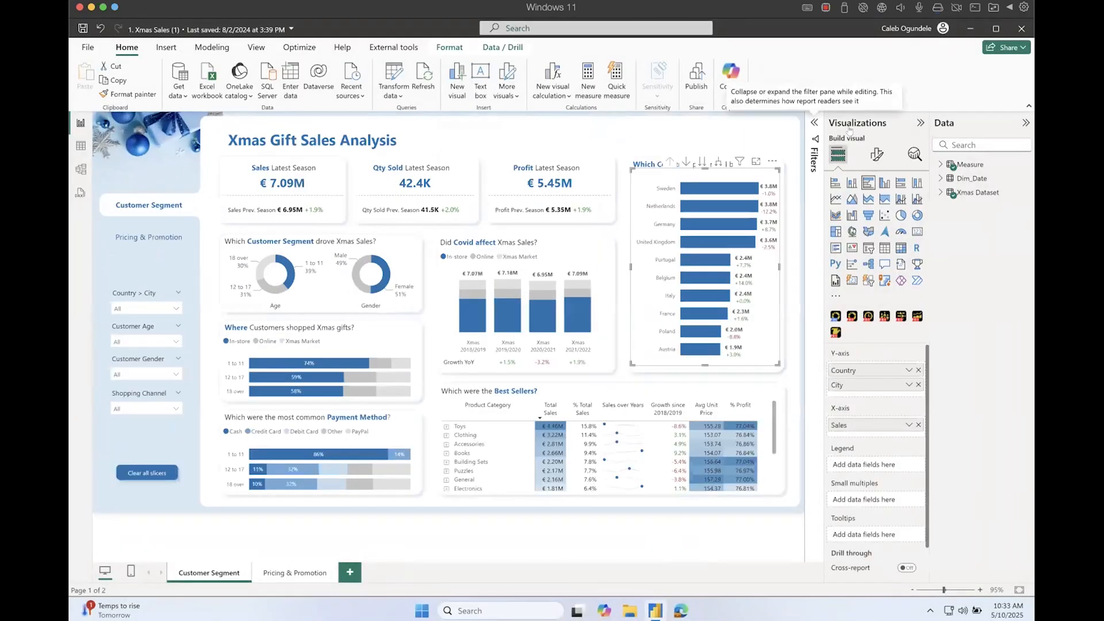
left_click(920, 122)
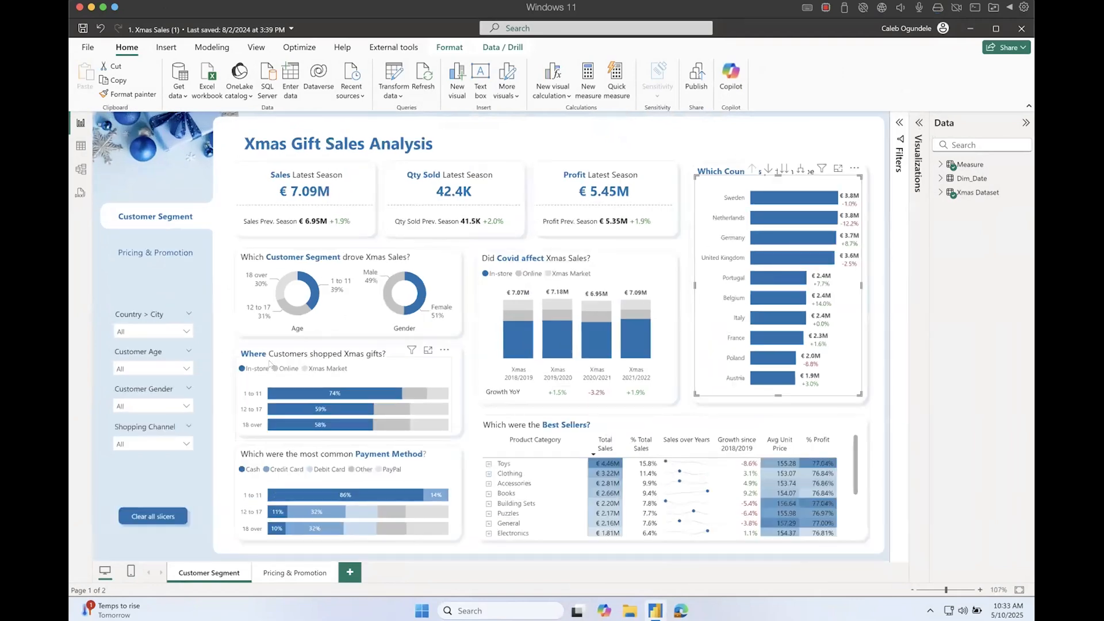
- Filter the Customer Segment dashboard by France and by Netherlands, reselect all countries and clear all slicers
left_click(153, 332)
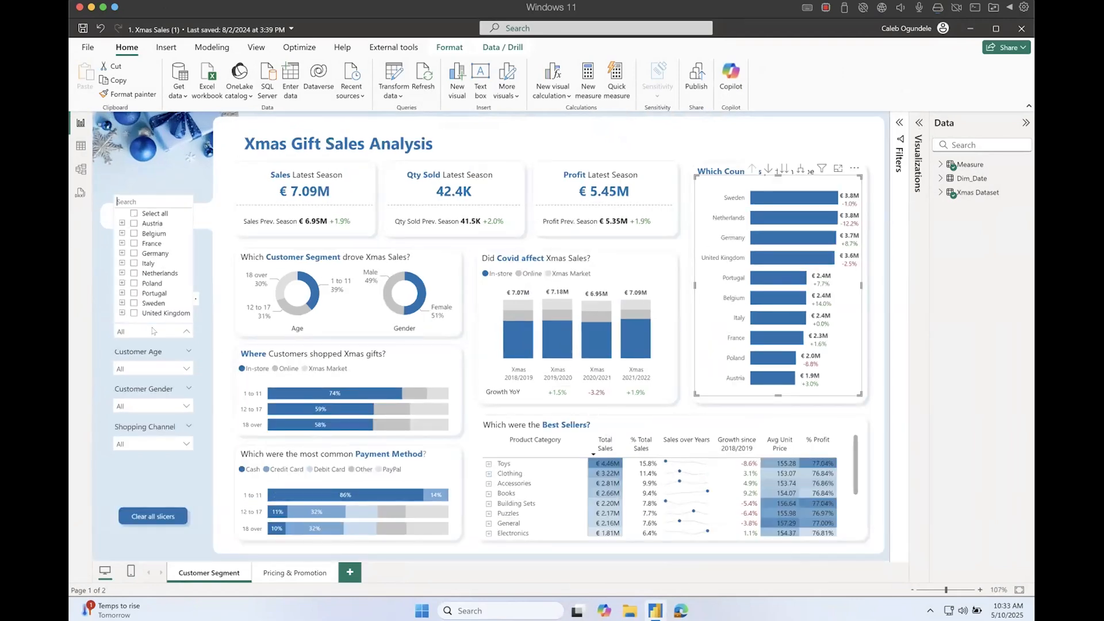
left_click(133, 243)
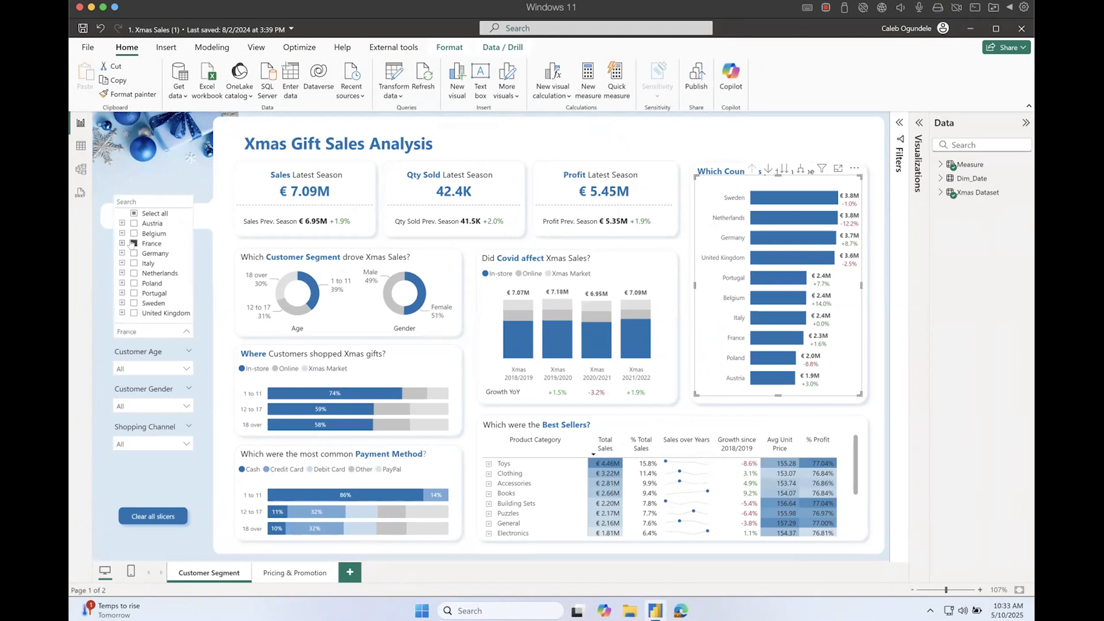
left_click(133, 274)
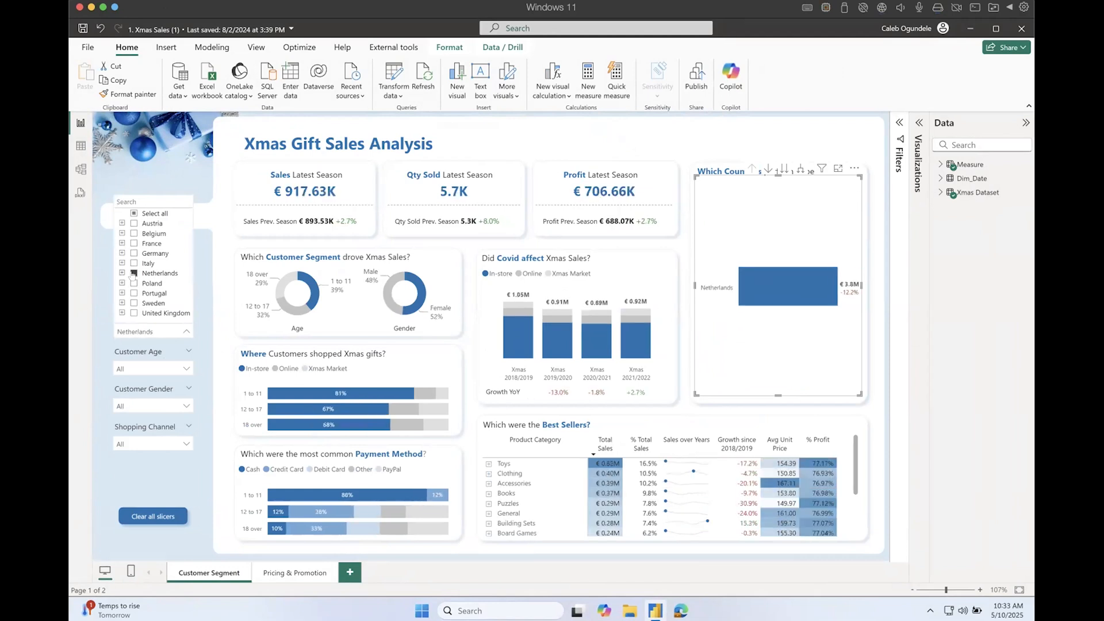
left_click(134, 213)
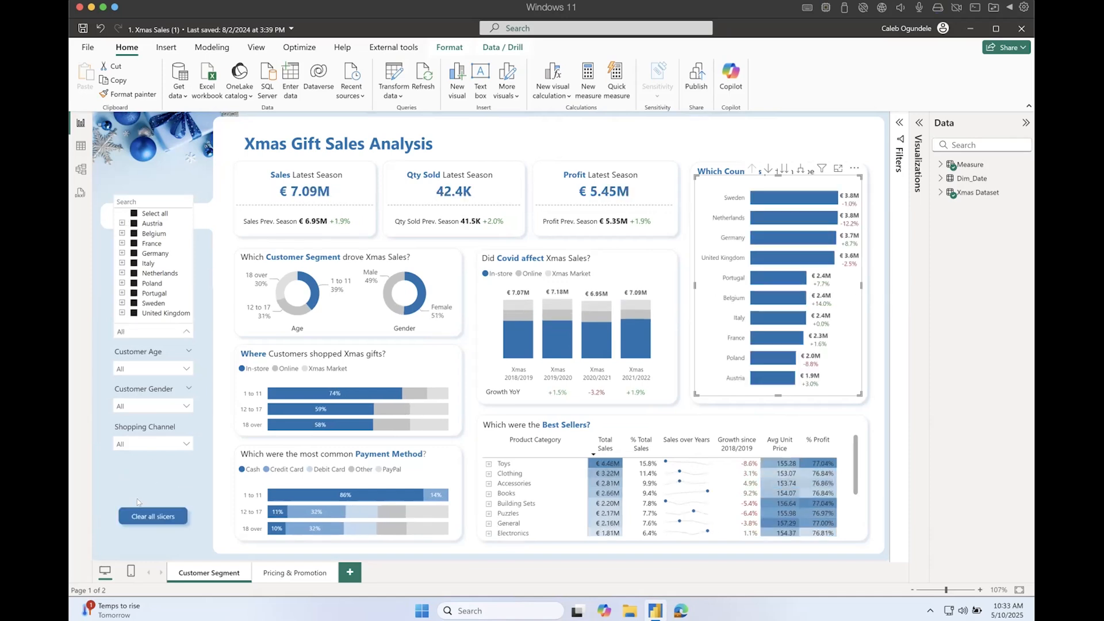
left_click(152, 516)
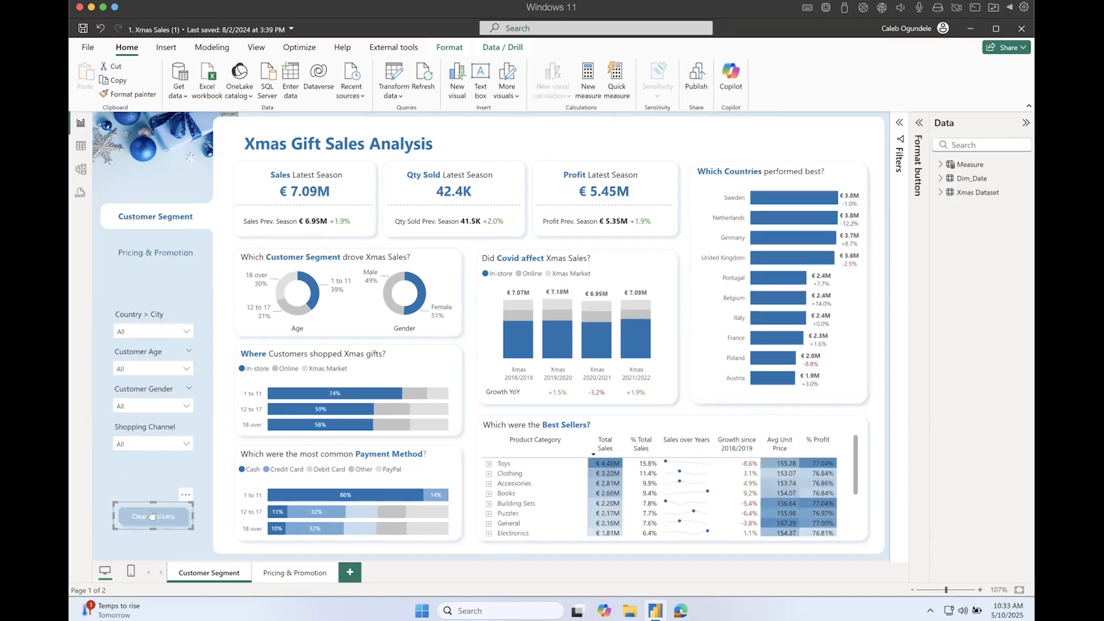
- View the Pricing & Promotion page, return to Customer Segment, and close the Xmas Sales report without saving
left_click(290, 574)
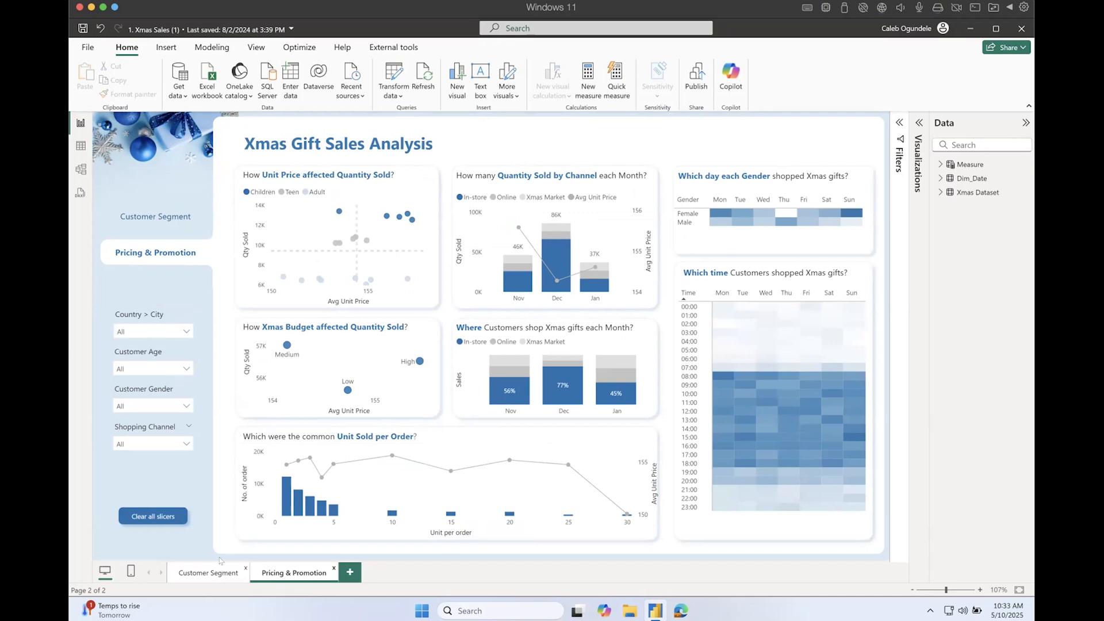
left_click(208, 573)
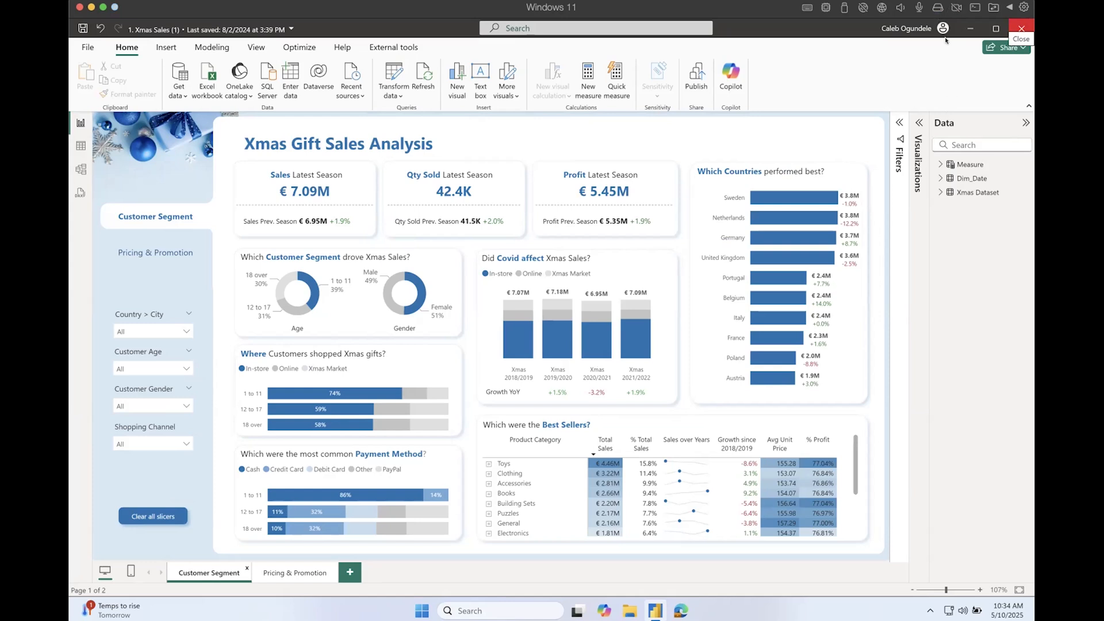
left_click(1020, 28)
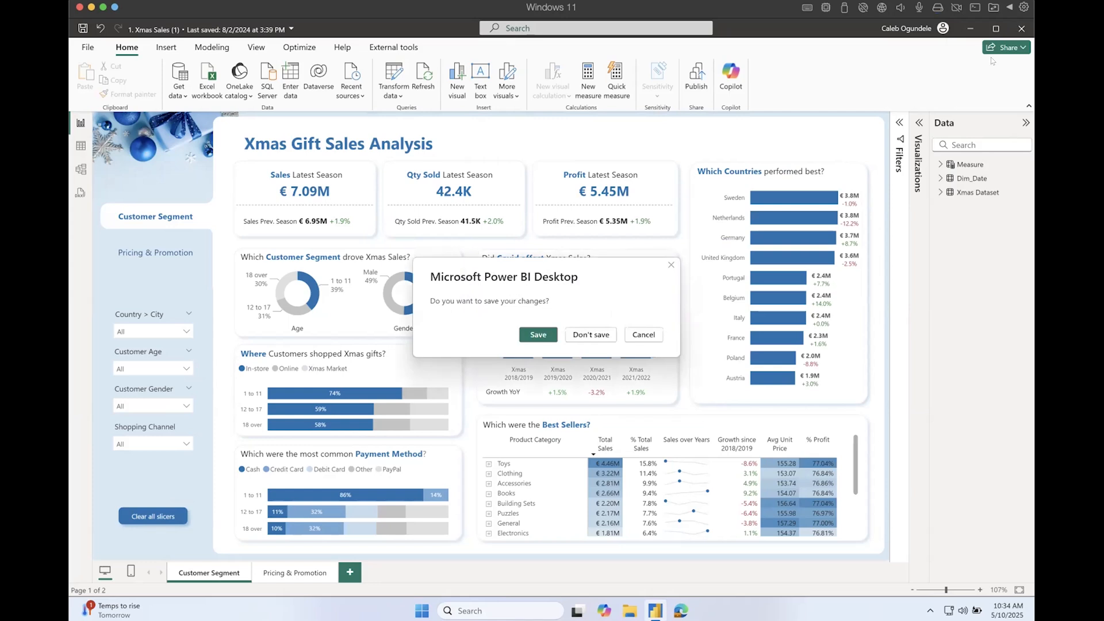
left_click(591, 333)
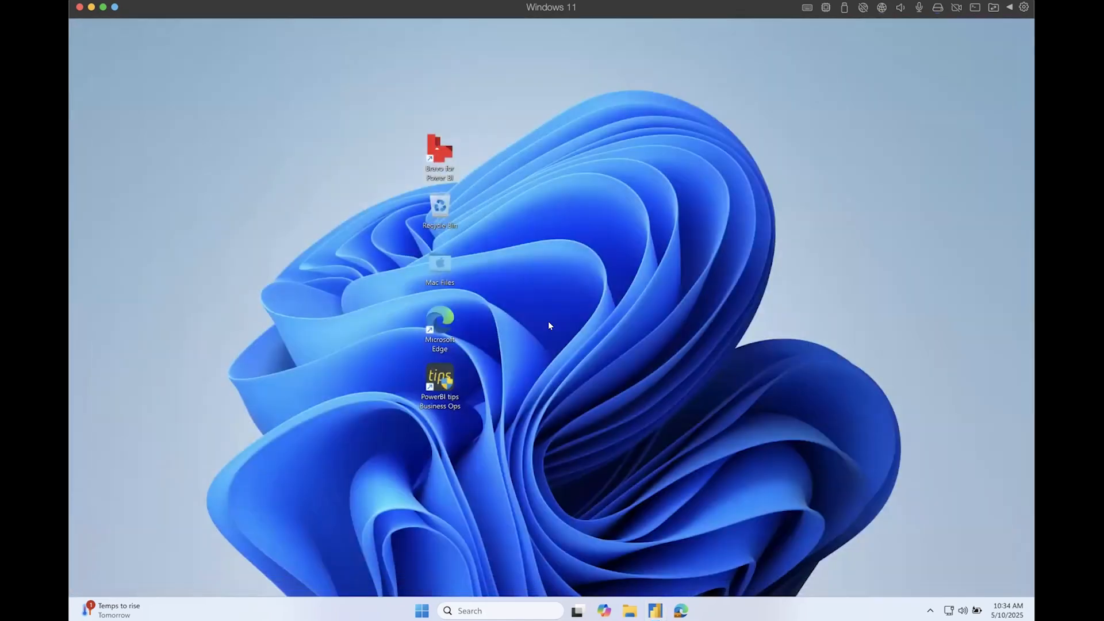
- Relaunch Power BI Desktop and start a blank report
left_click(656, 610)
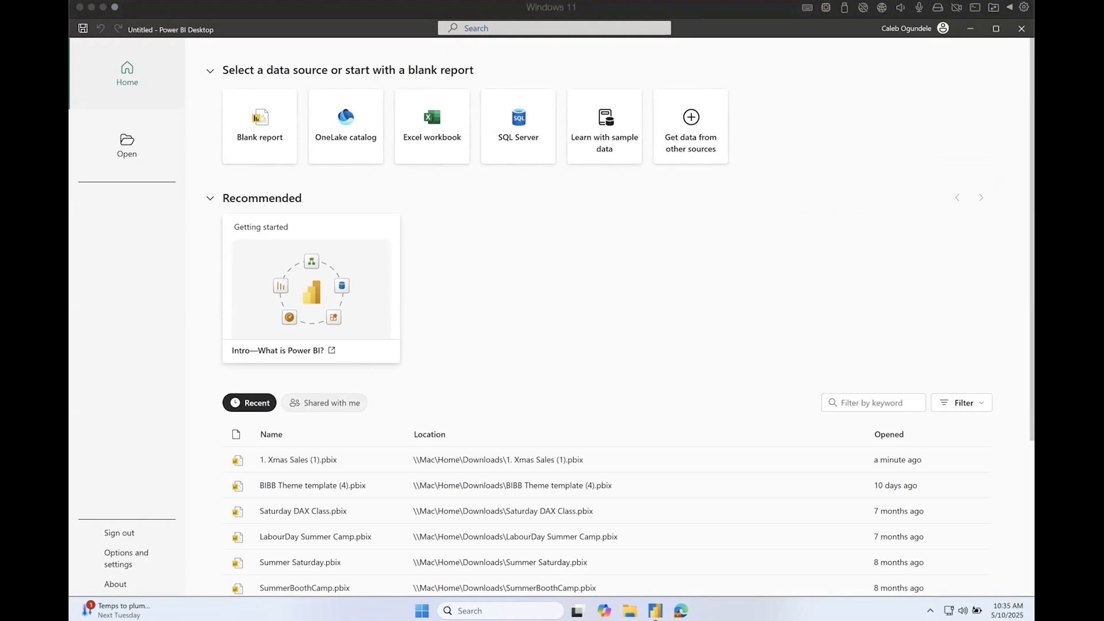
left_click(286, 257)
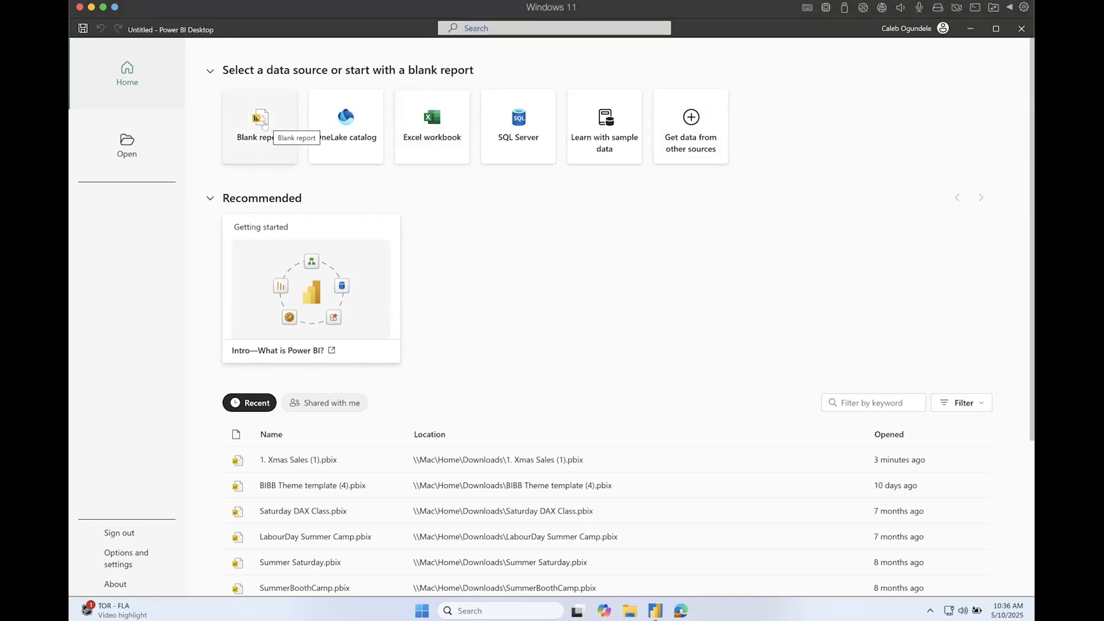
left_click(264, 125)
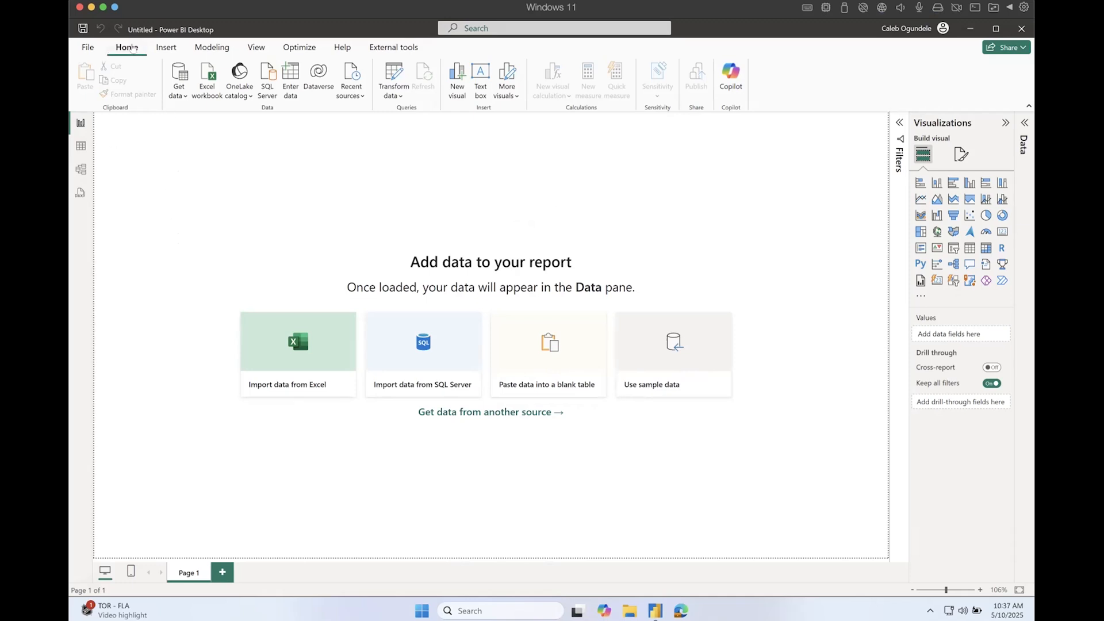
- Examine the Insert, Modeling, View and Optimize command sets of the blank report and return to the Home commands
left_click(164, 48)
left_click(211, 47)
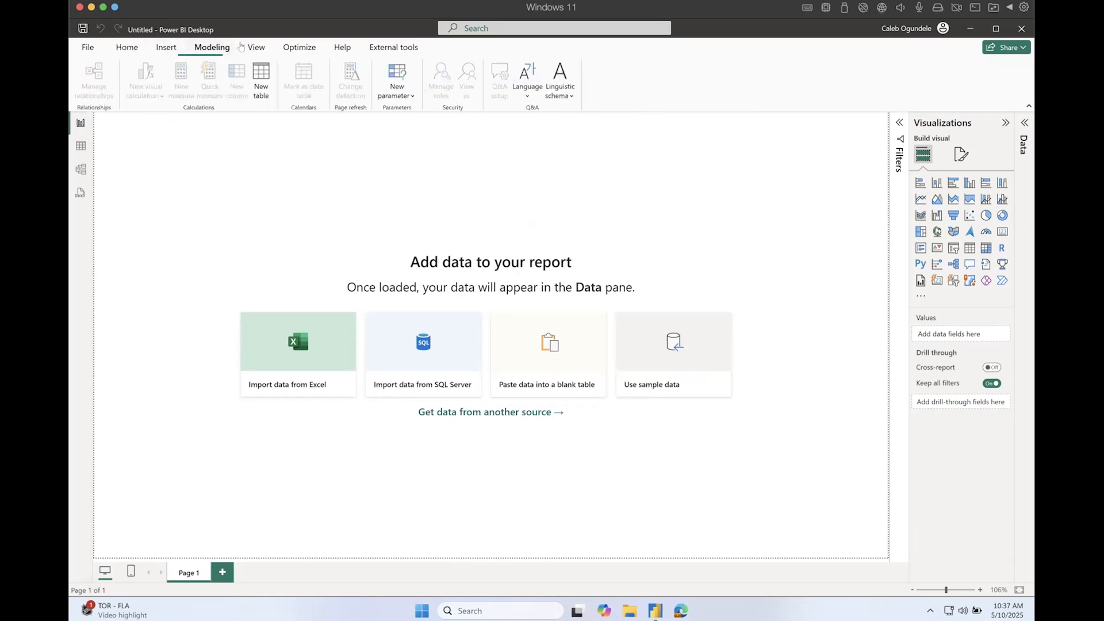
left_click(129, 49)
left_click(166, 47)
left_click(212, 47)
left_click(256, 47)
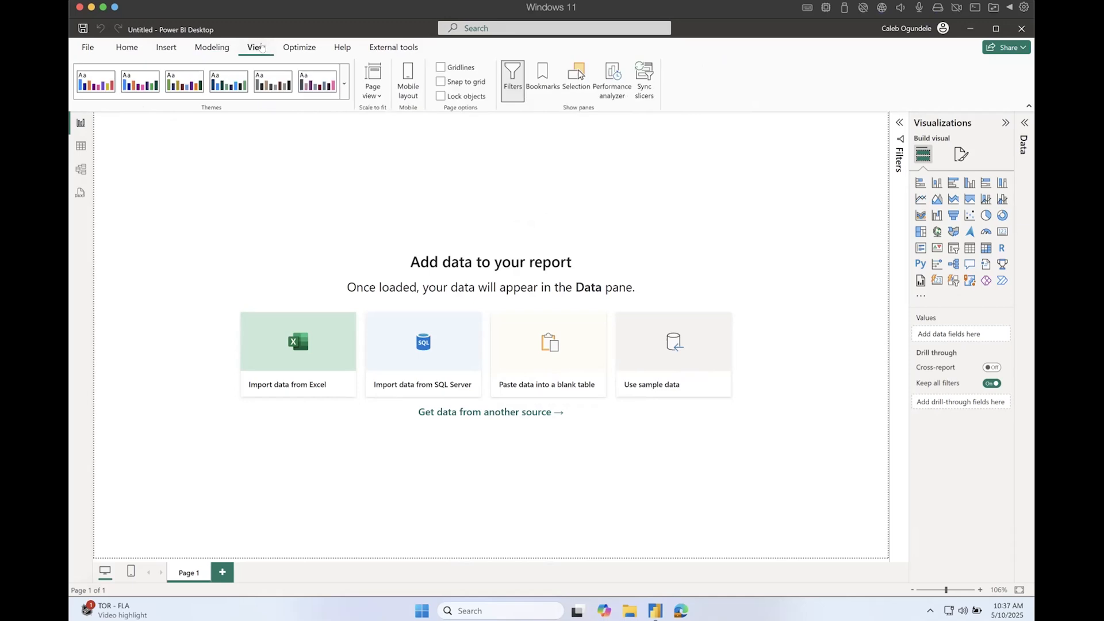
left_click(299, 47)
left_click(122, 48)
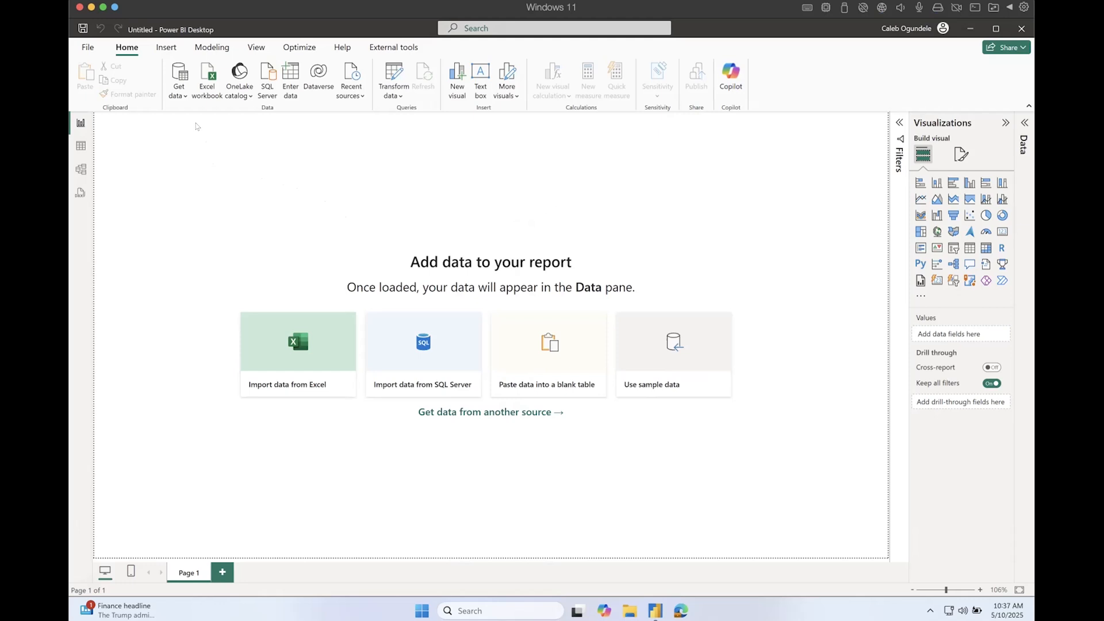
- Show the complete Get Data connector list and look through all the available data sources
left_click(183, 97)
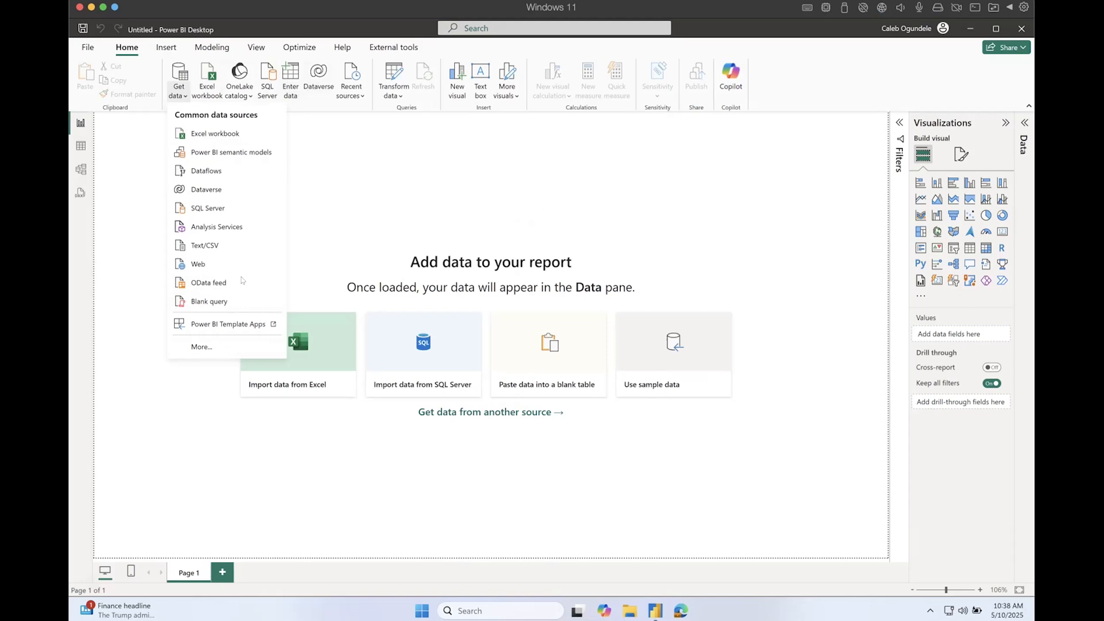
left_click(201, 347)
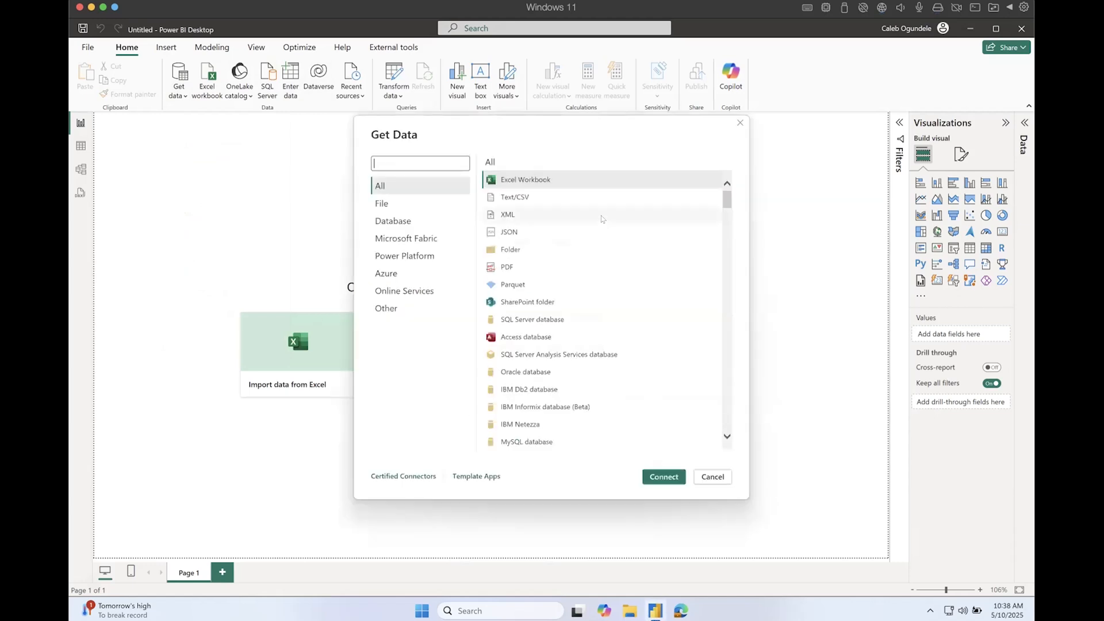
scroll(519, 275, "down", 5)
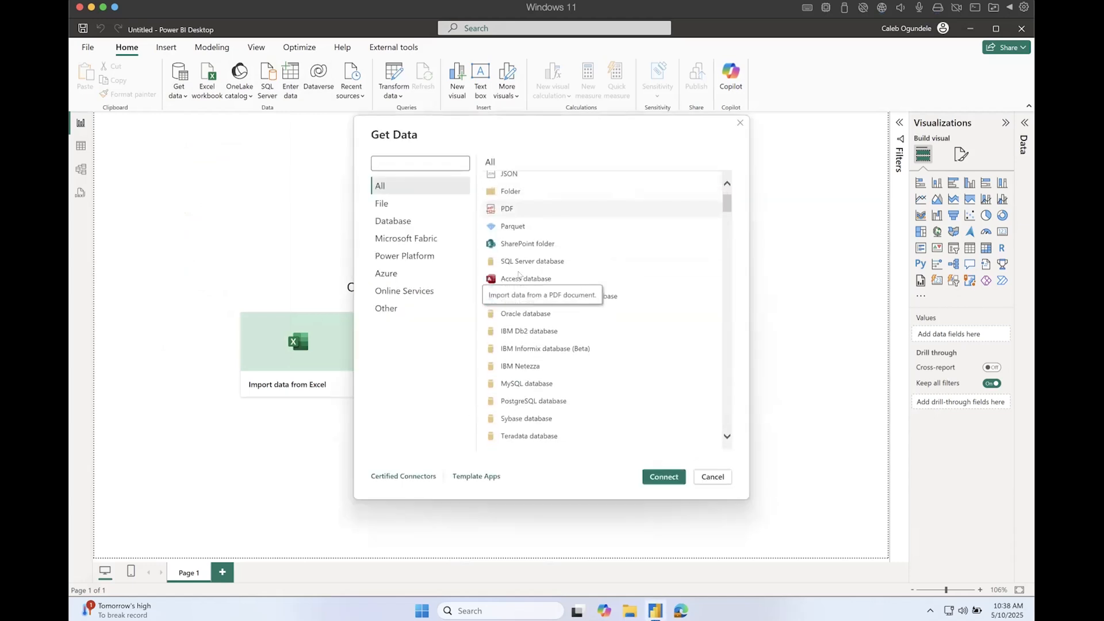
scroll(519, 275, "up", 5)
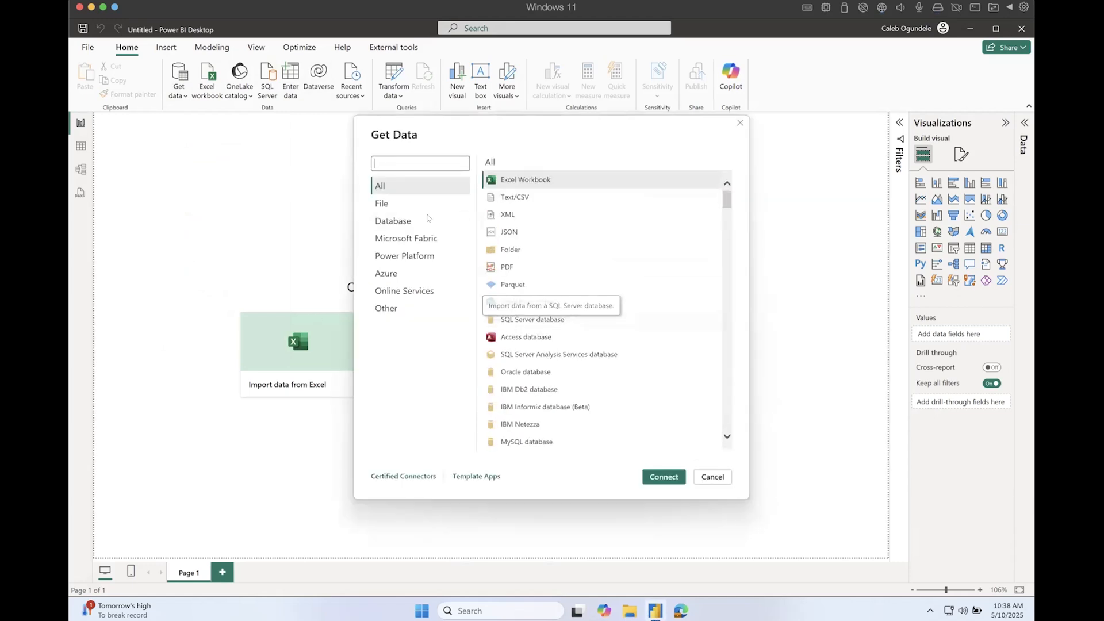
- Examine the File data sources and look through the full Database connector list in Get Data
left_click(389, 203)
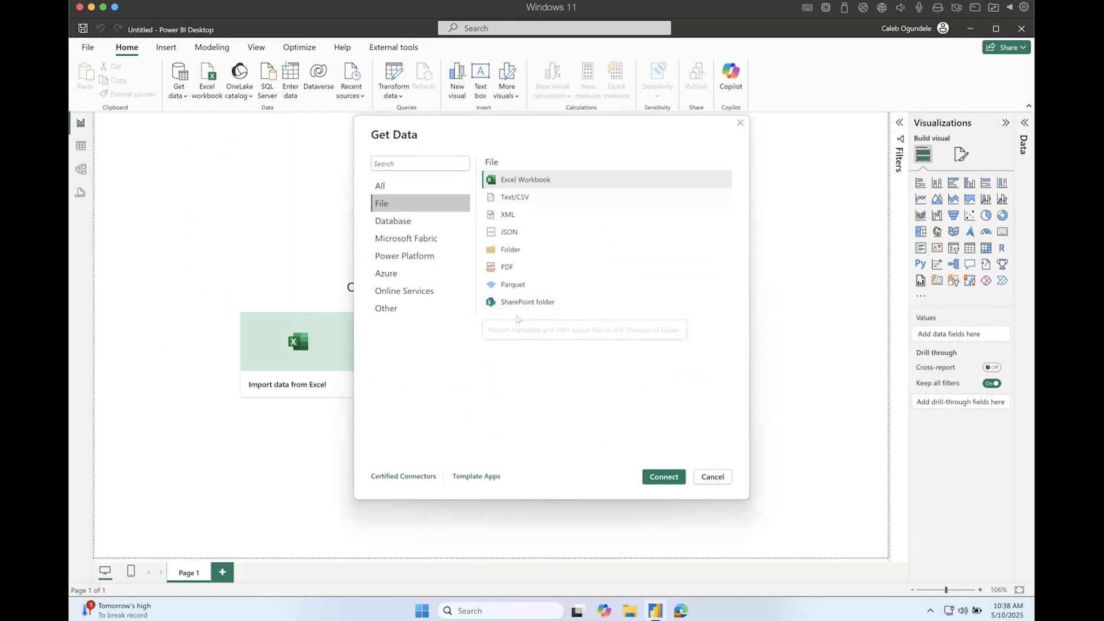
left_click(402, 222)
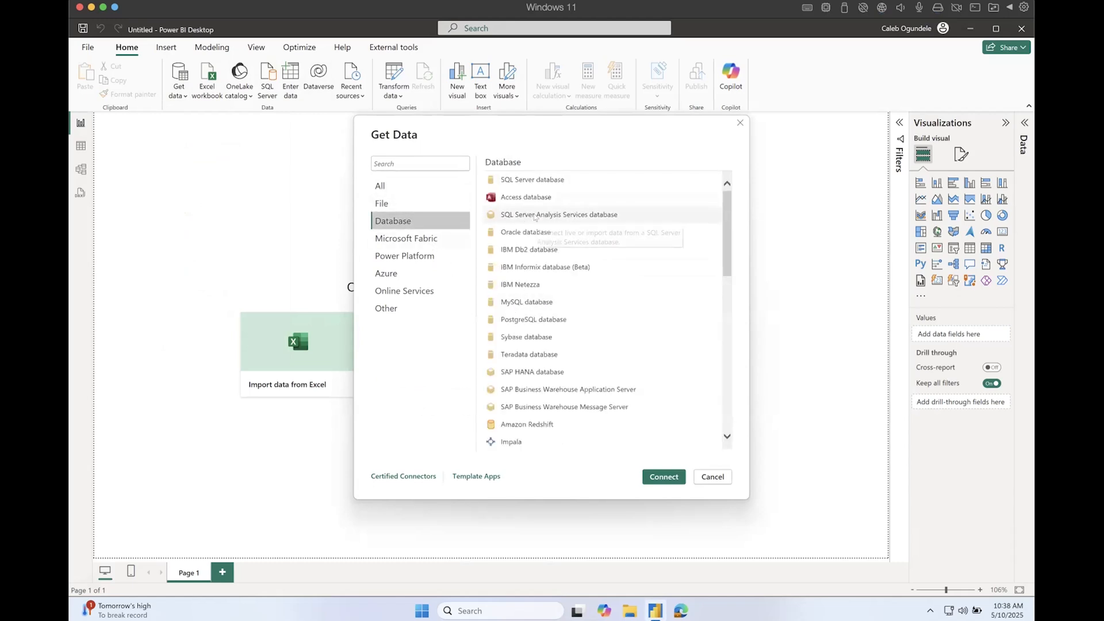
scroll(535, 217, "down", 10)
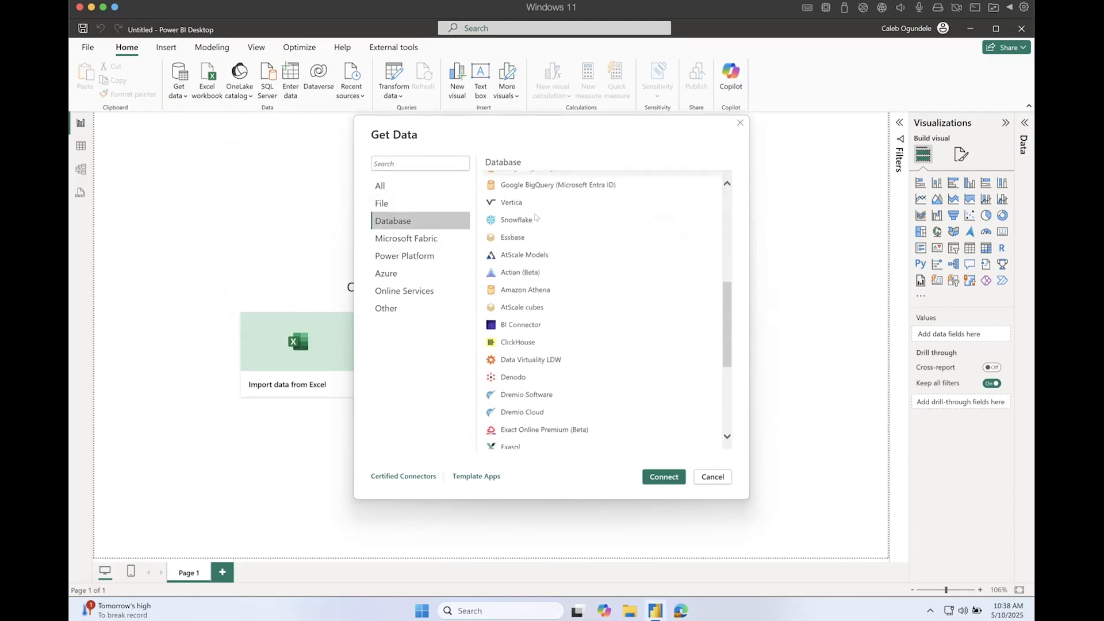
scroll(535, 217, "down", 6)
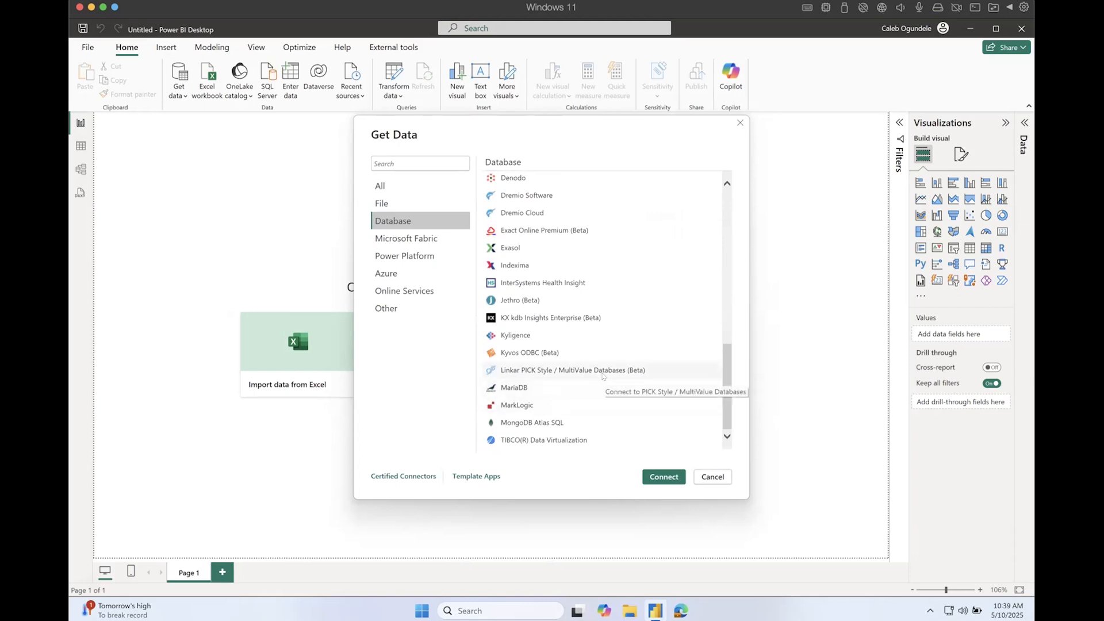
scroll(602, 376, "up", 10)
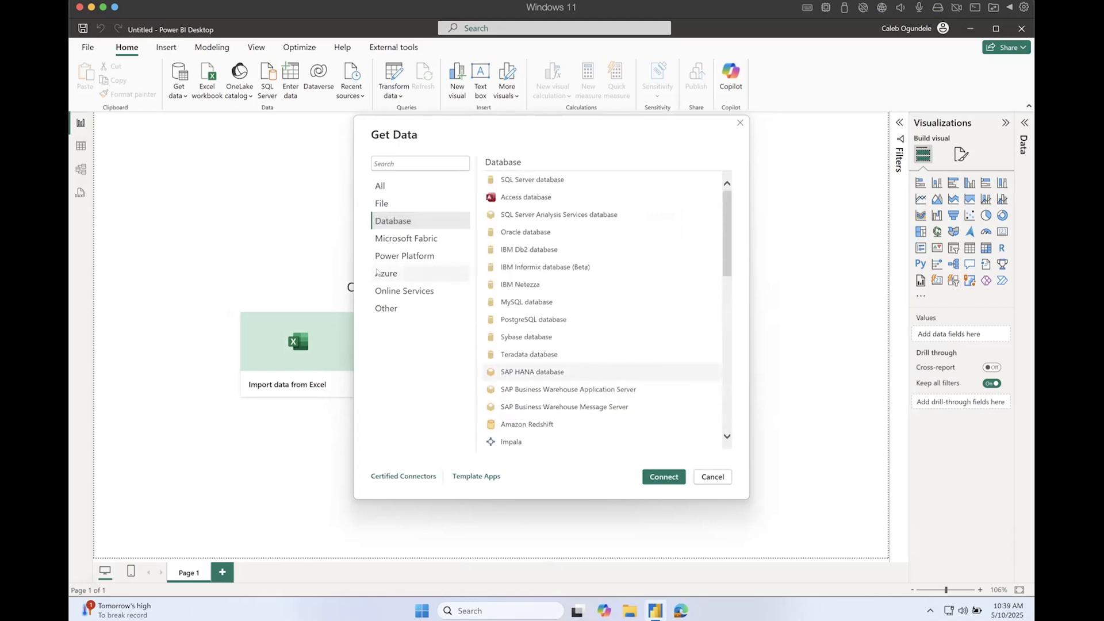
- Review the Microsoft Fabric, Power Platform, Azure, Online Services and Other connector categories
left_click(425, 238)
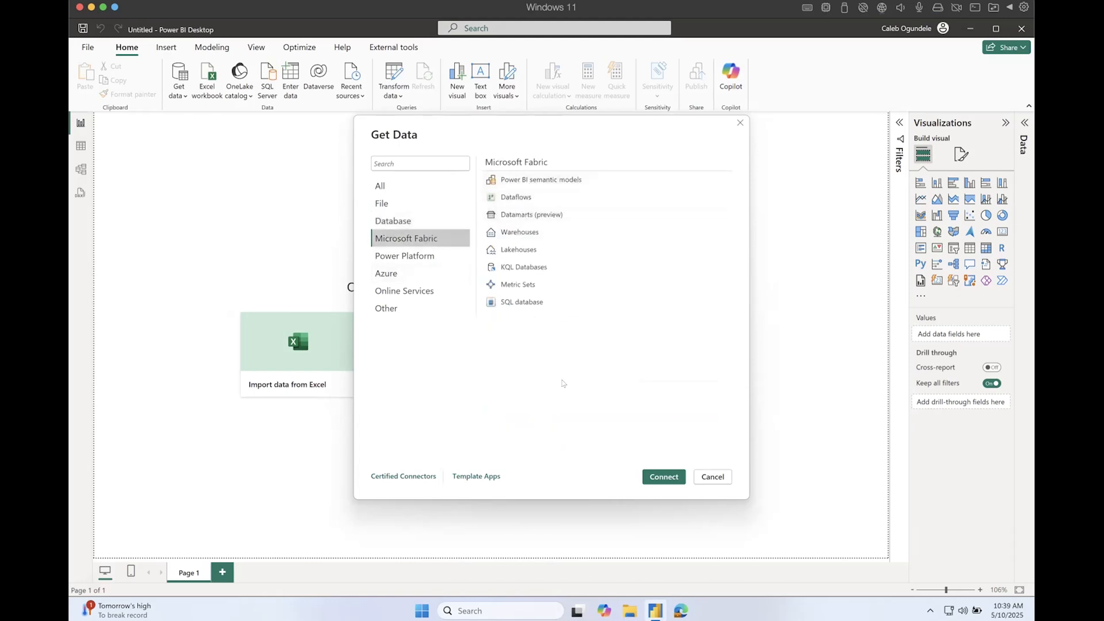
left_click(408, 256)
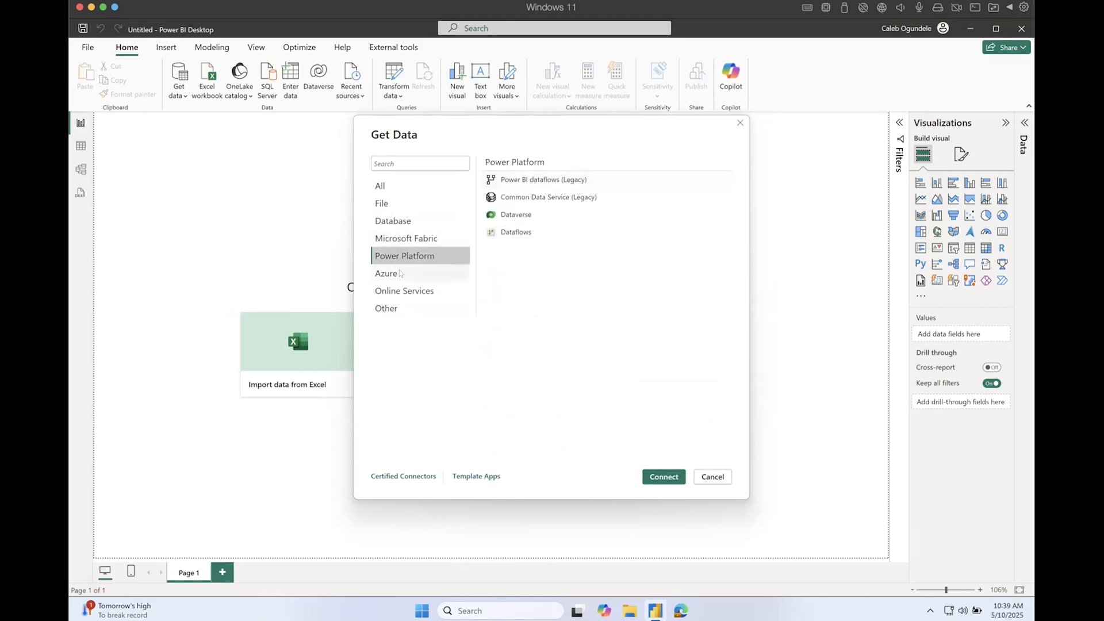
left_click(404, 280)
left_click(404, 291)
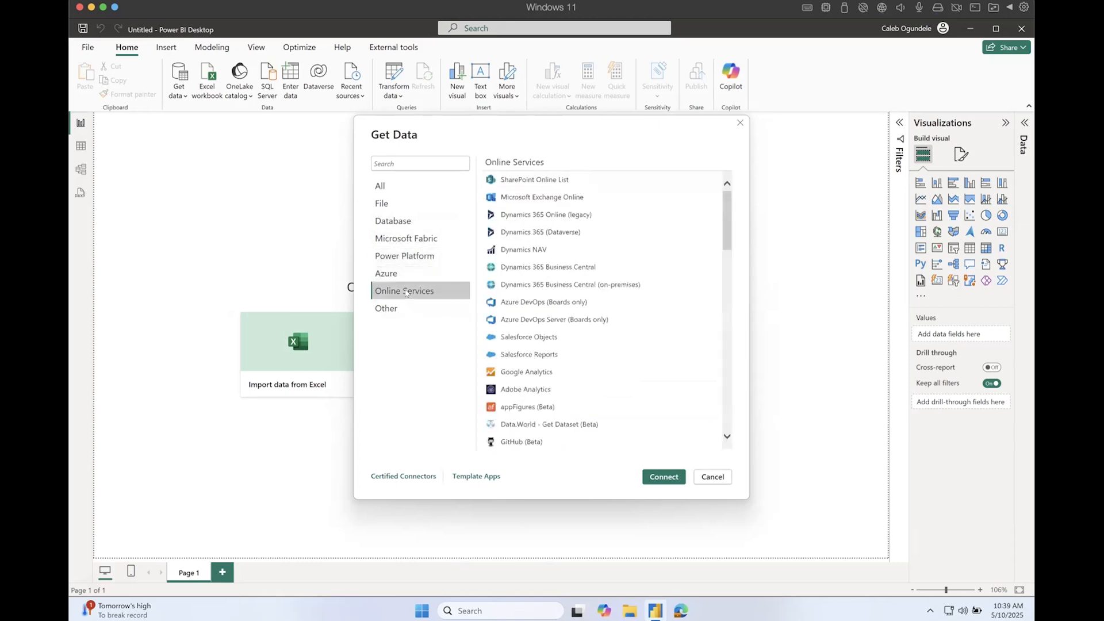
left_click(401, 311)
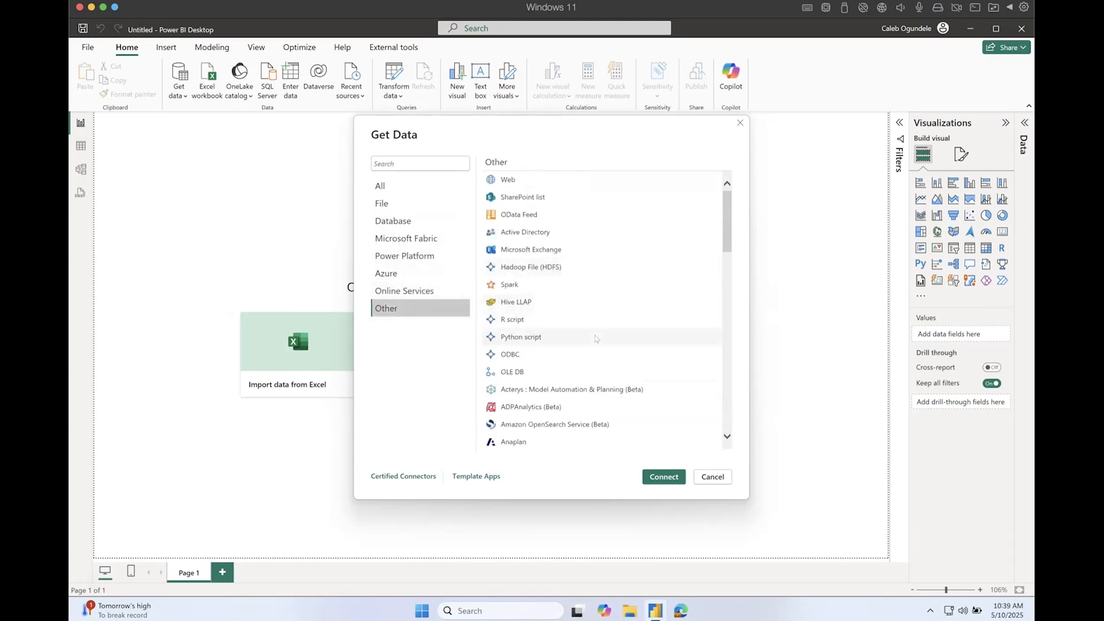
- Look at the R script and Python script sources among the Other connectors and leave Get Data without connecting
left_click(509, 321)
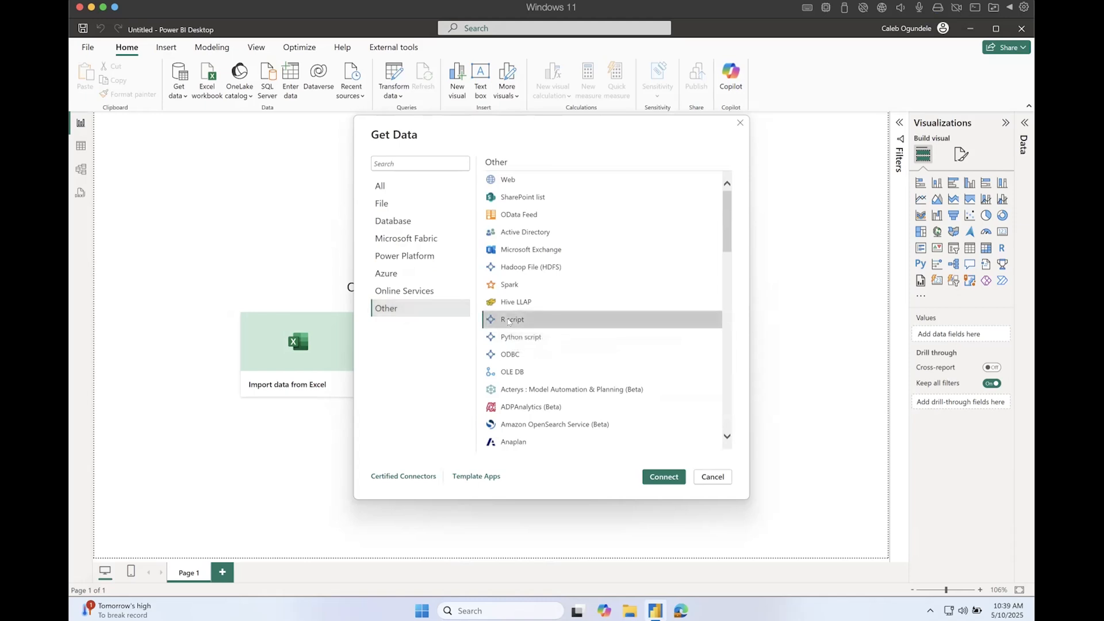
left_click(535, 338)
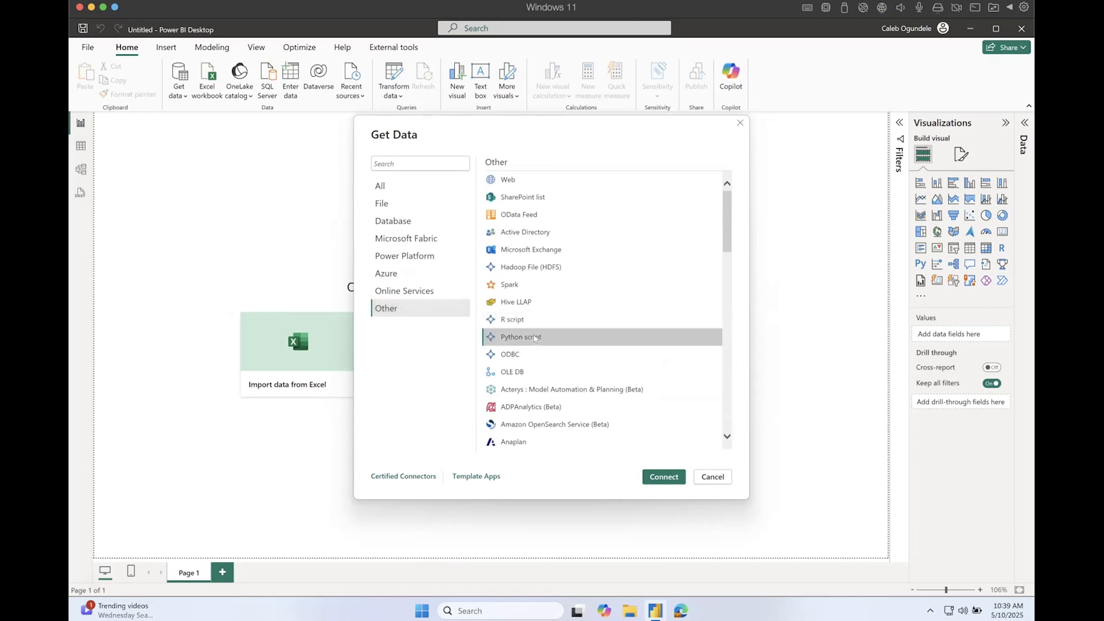
scroll(535, 338, "down", 10)
scroll(534, 338, "up", 15)
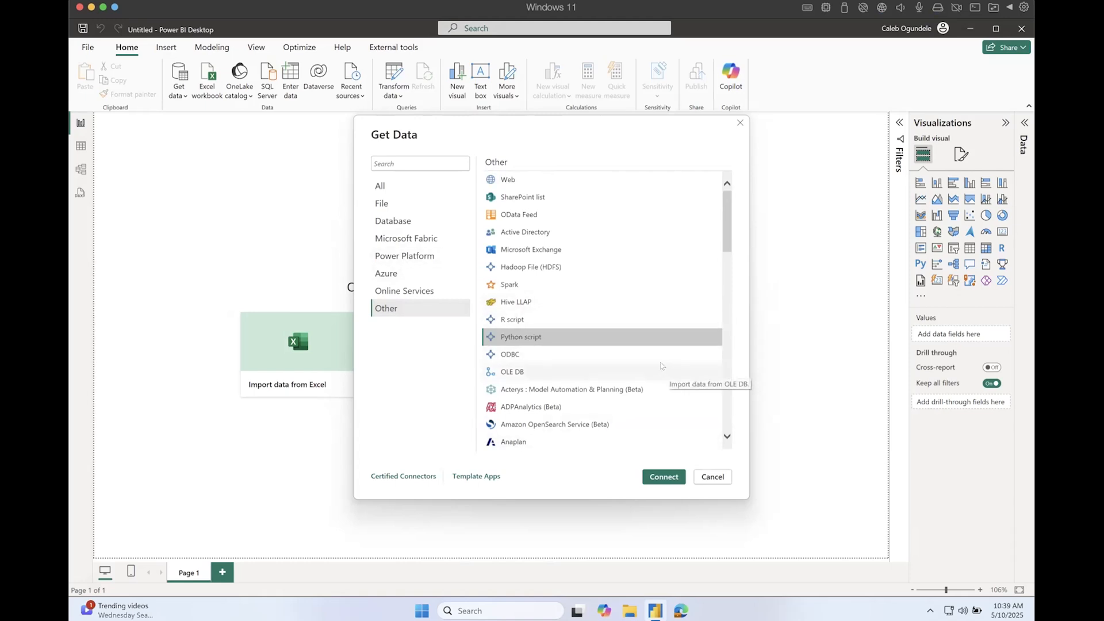
left_click(715, 477)
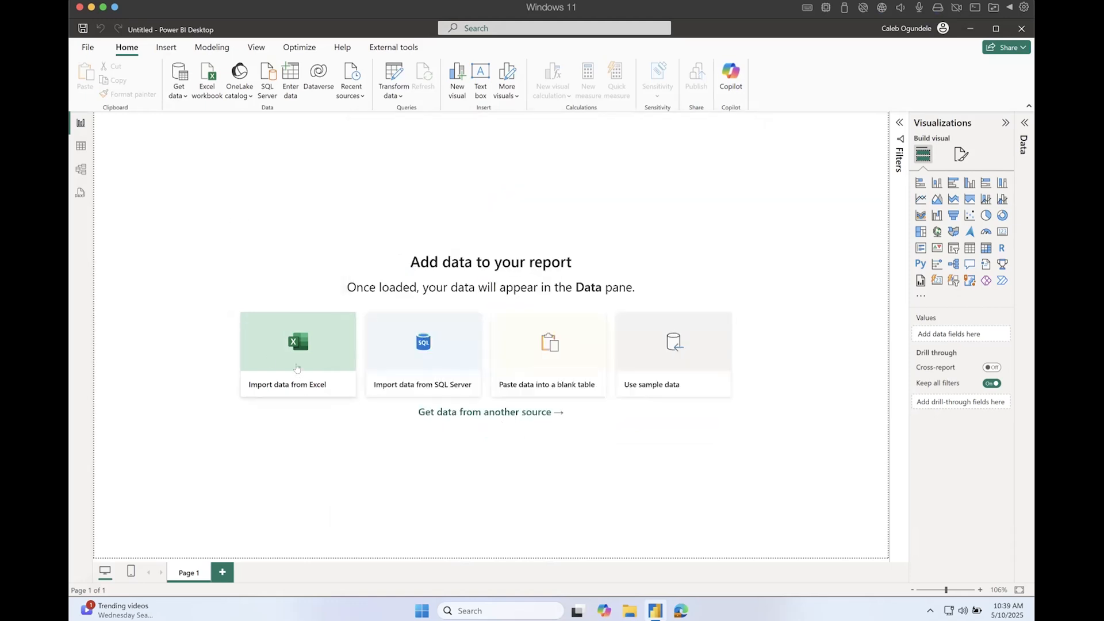
- Import the HR_Analytics.csv sheet from the Excel workbook HR_Analytics (1).xlsx in Downloads and open it for data transformation
left_click(205, 84)
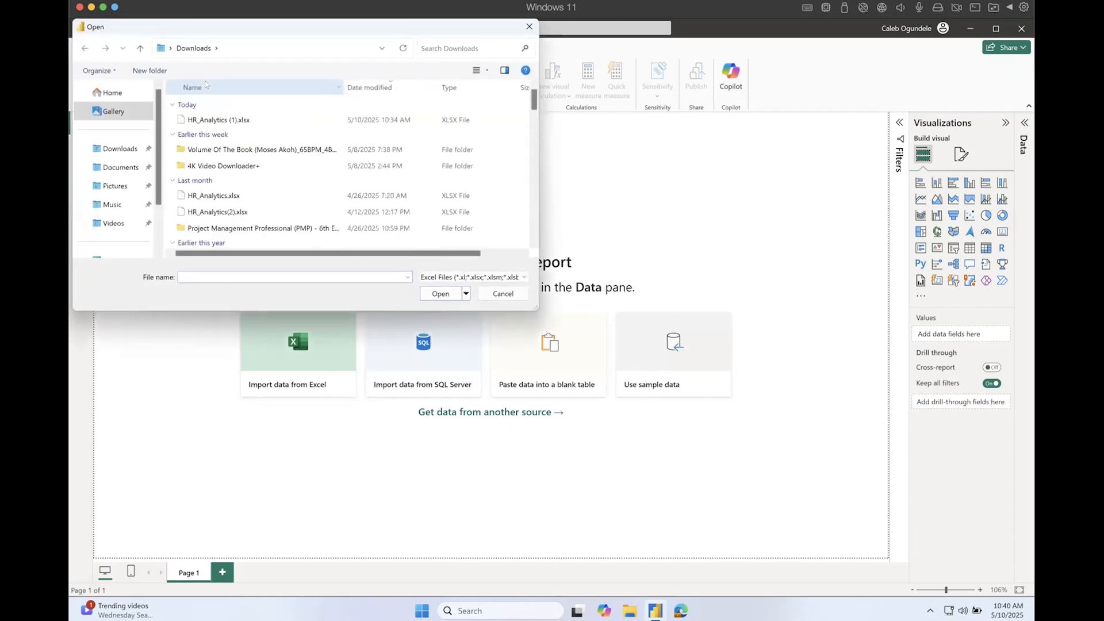
left_click(213, 121)
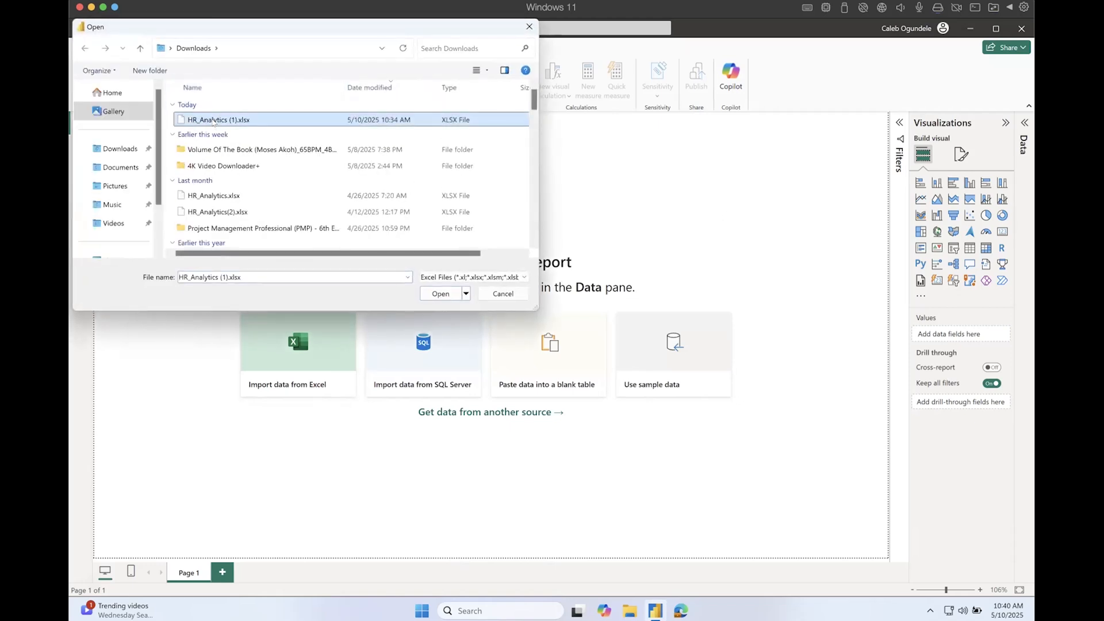
left_click(437, 294)
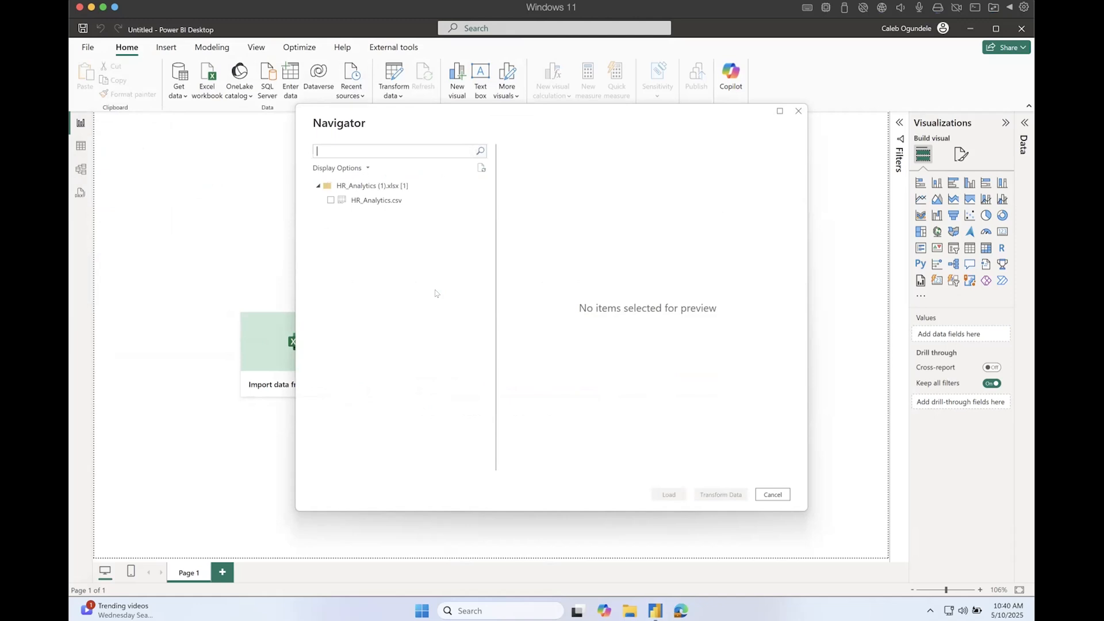
left_click(331, 200)
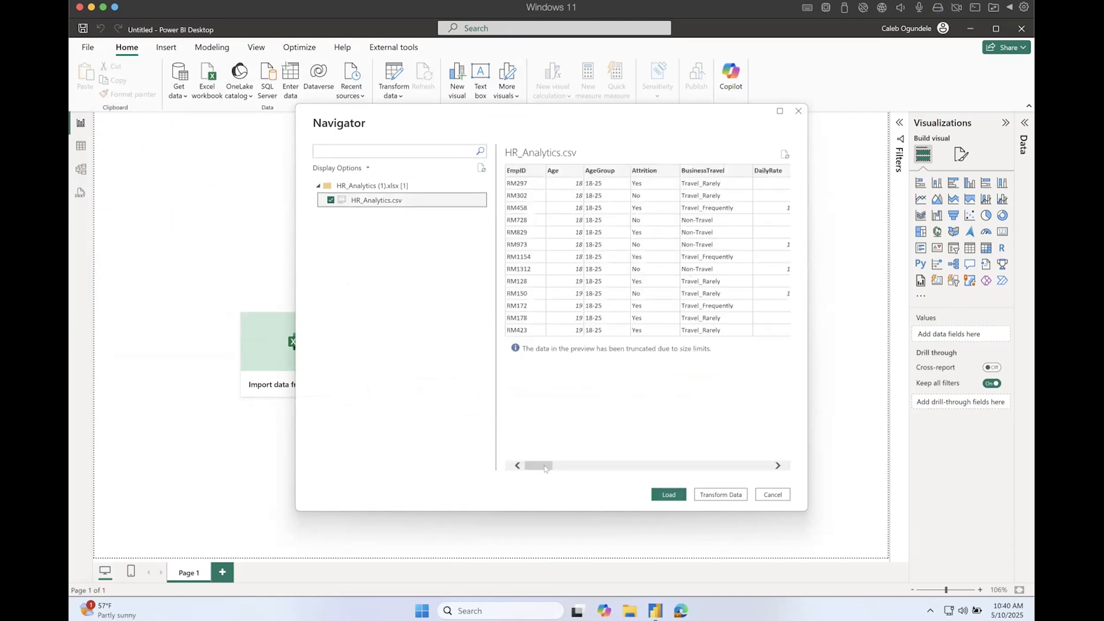
mouse_move(539, 466)
left_mouse_down()
mouse_move(629, 467)
mouse_move(539, 466)
left_mouse_up()
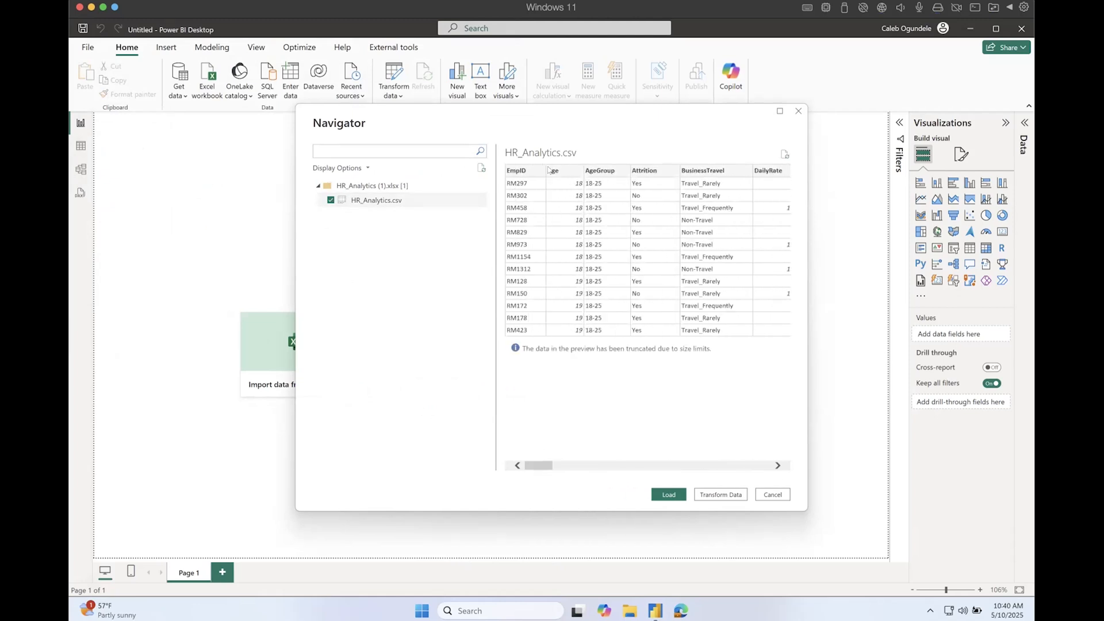
left_click(721, 495)
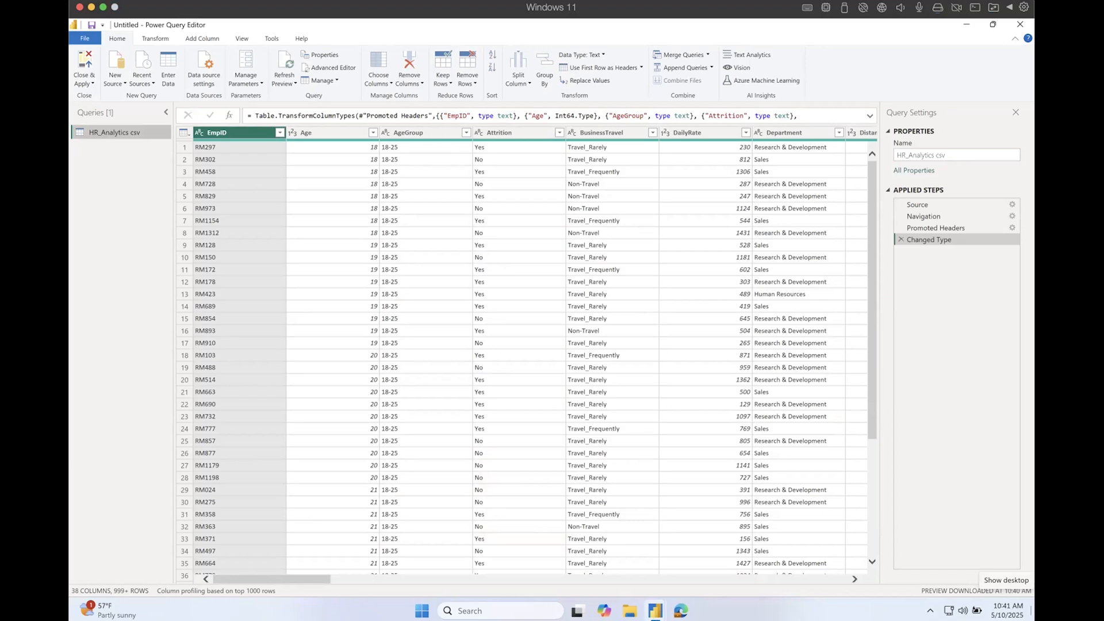
- Inspect the EmpID column's filter and sort options and look across the HR_Analytics query's columns
left_click(280, 133)
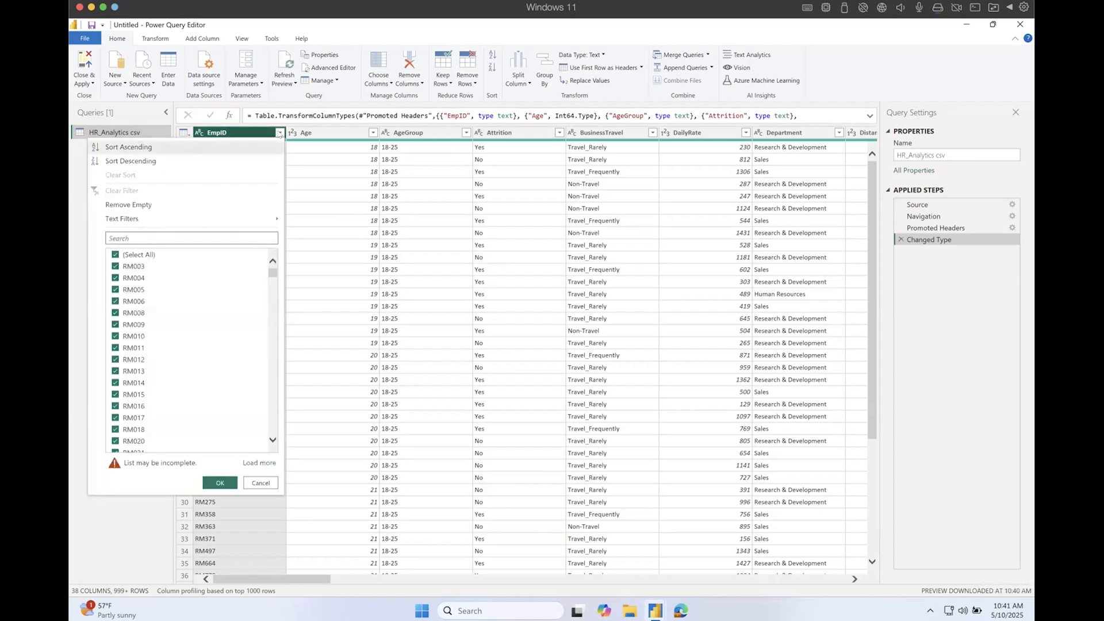
left_click(279, 133)
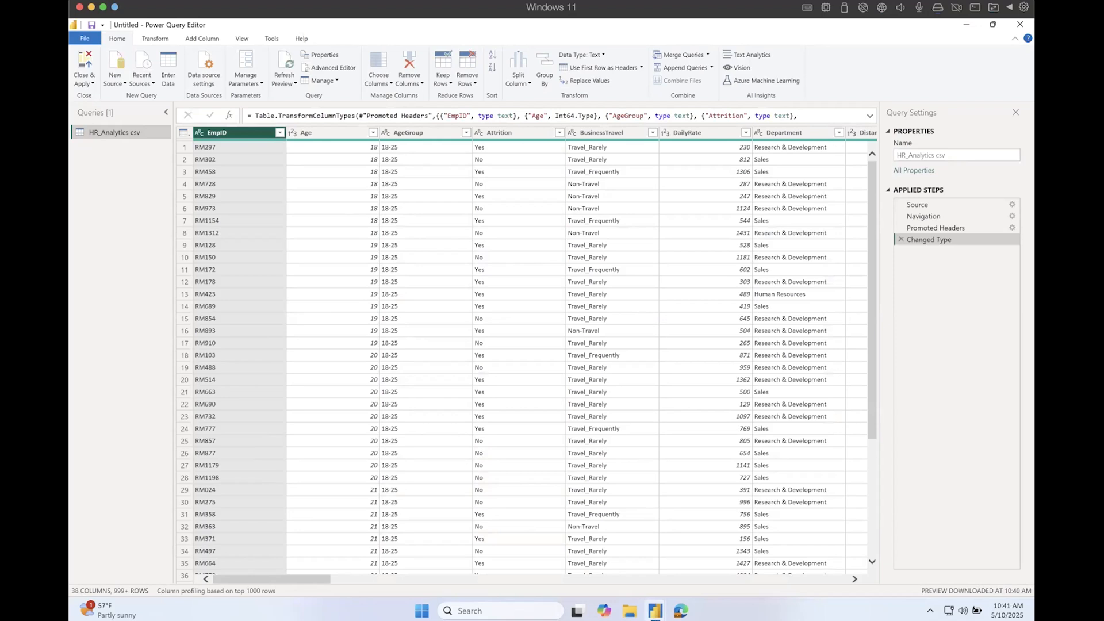
left_click_drag(298, 579, 377, 587)
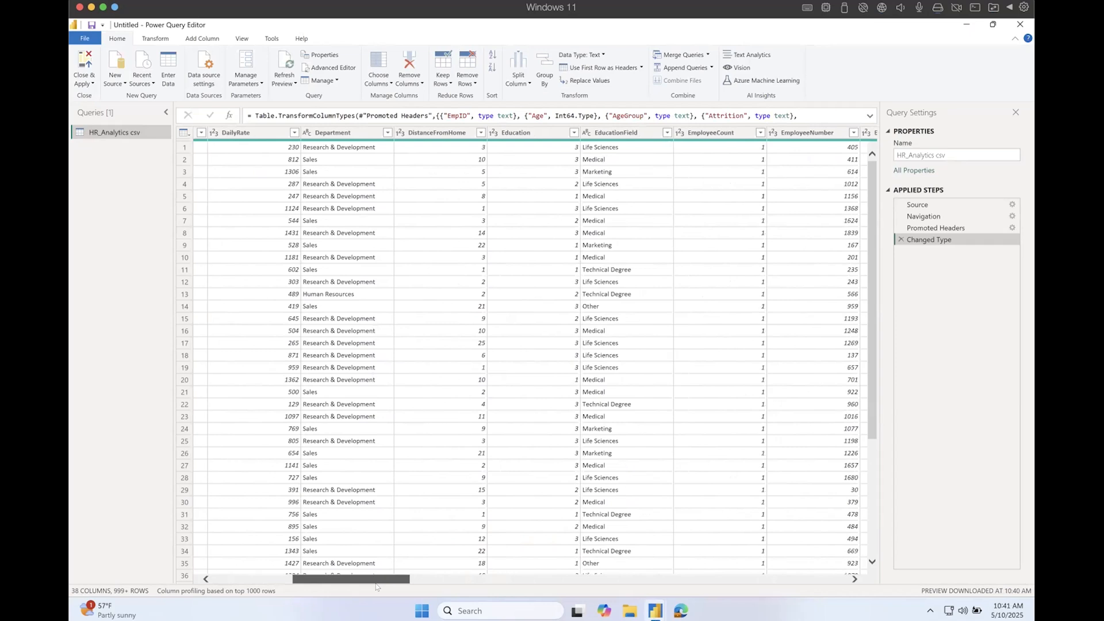
left_click_drag(376, 586, 220, 579)
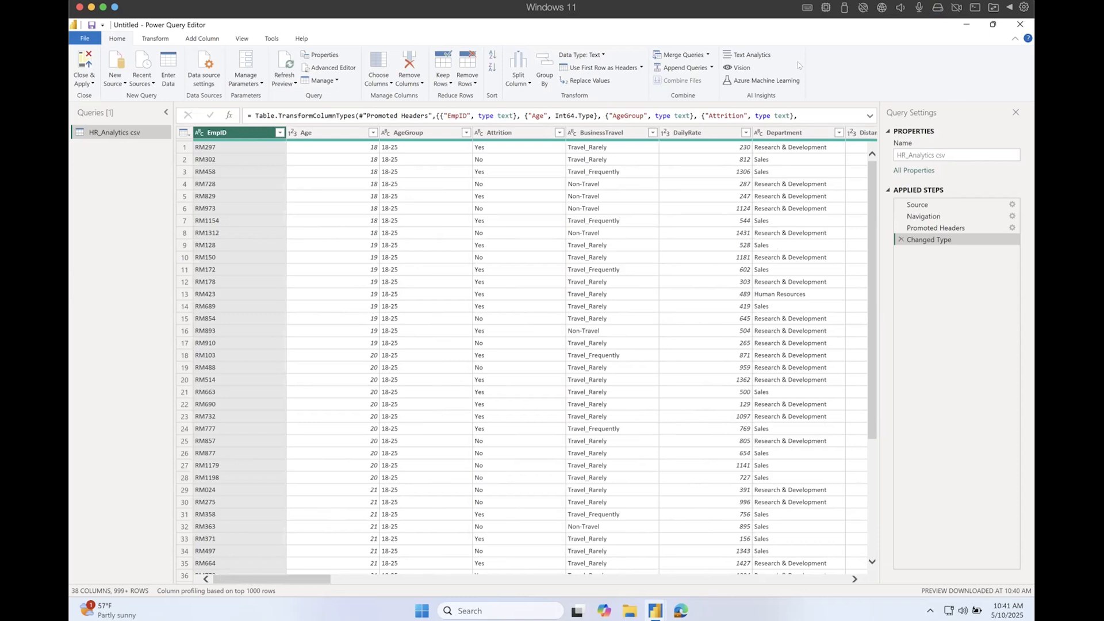
- Close the Power Query Editor without applying the changes and discard the pending HR_Analytics query
left_click(1017, 23)
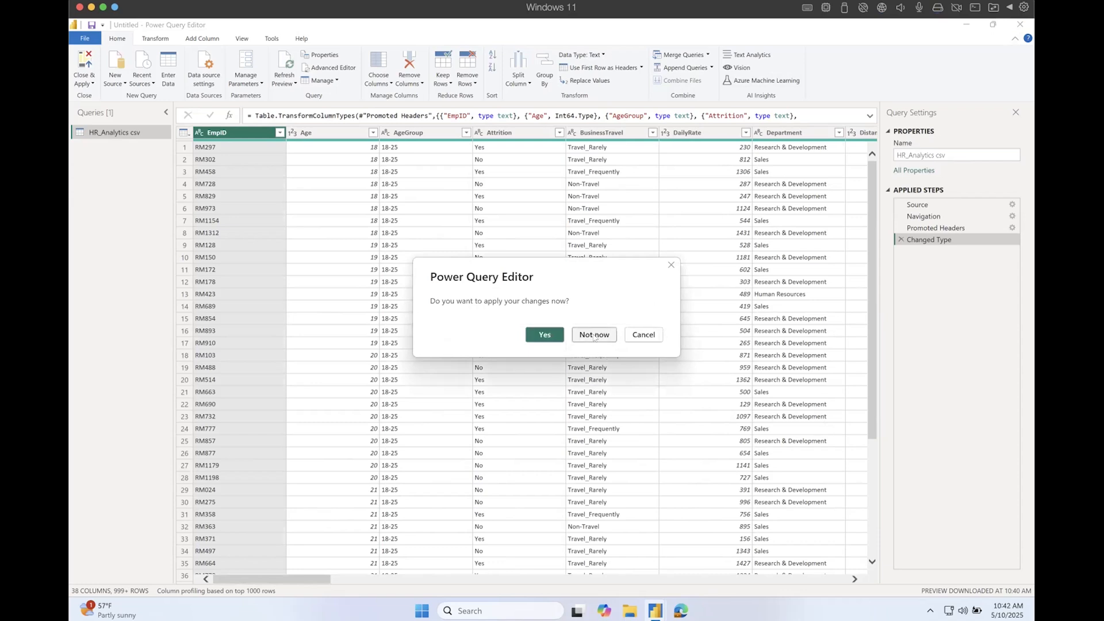
left_click(594, 336)
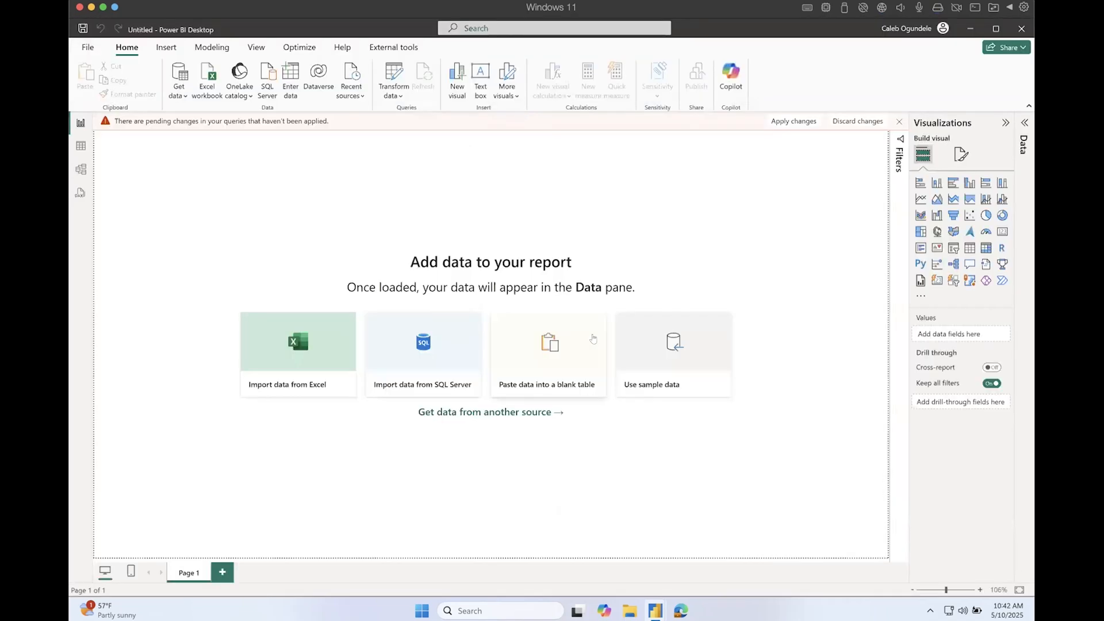
left_click(850, 121)
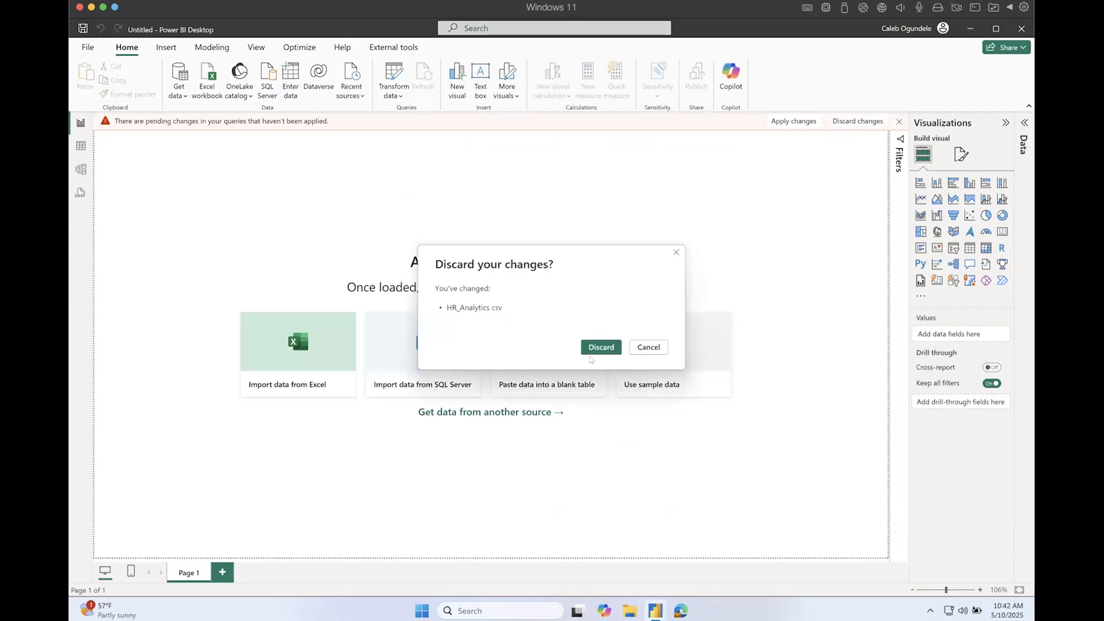
left_click(604, 348)
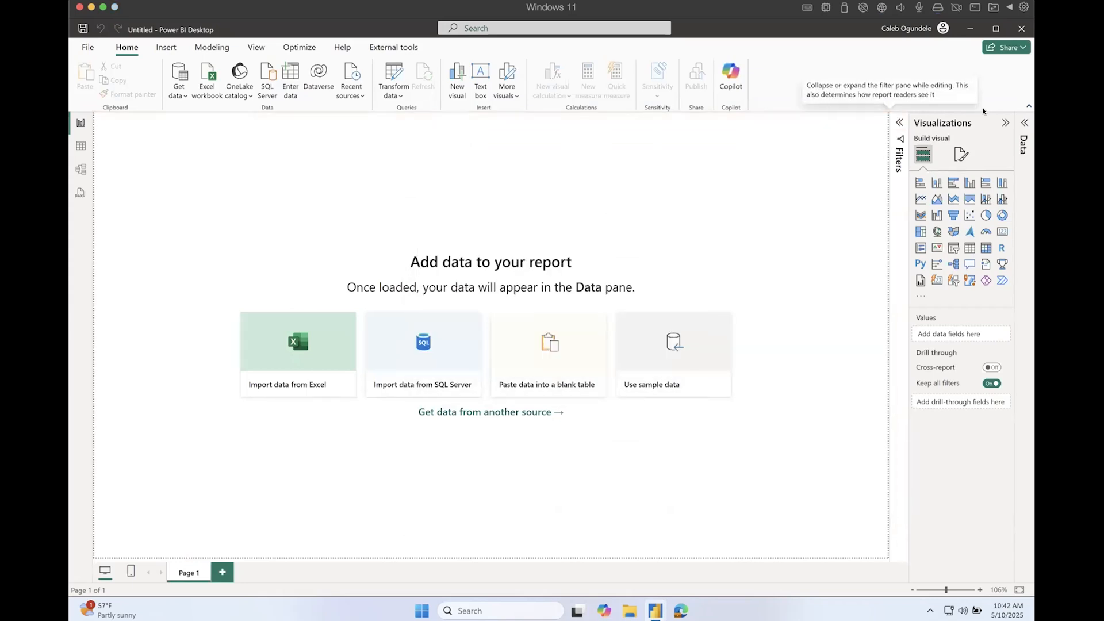
- Expand the Data pane beside Visualizations and review the common data sources offered by Get Data
left_click(1025, 123)
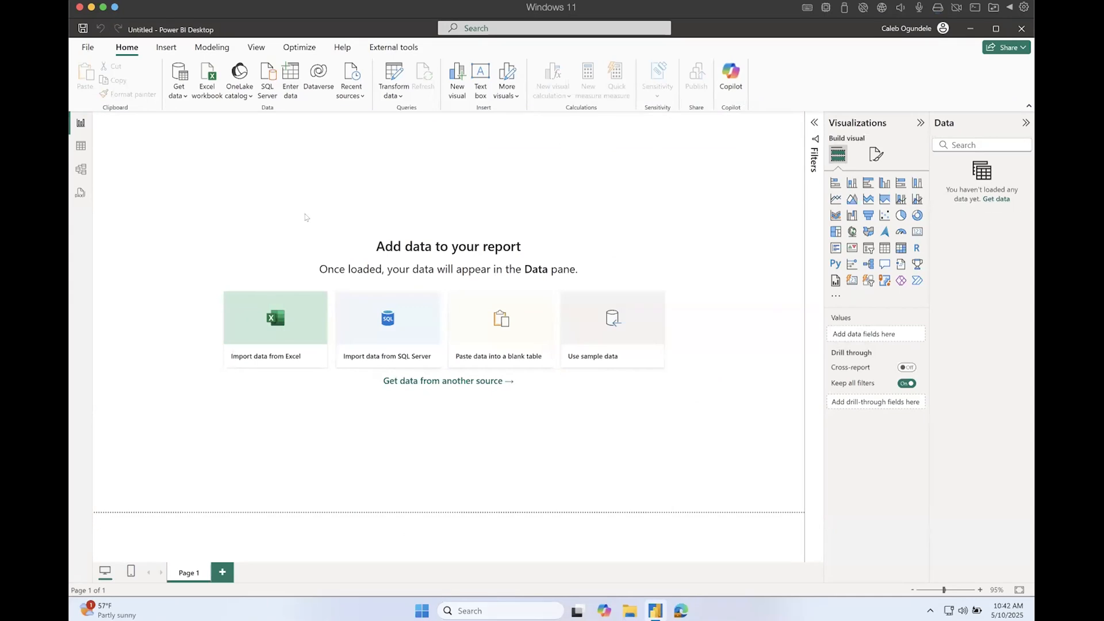
left_click(179, 92)
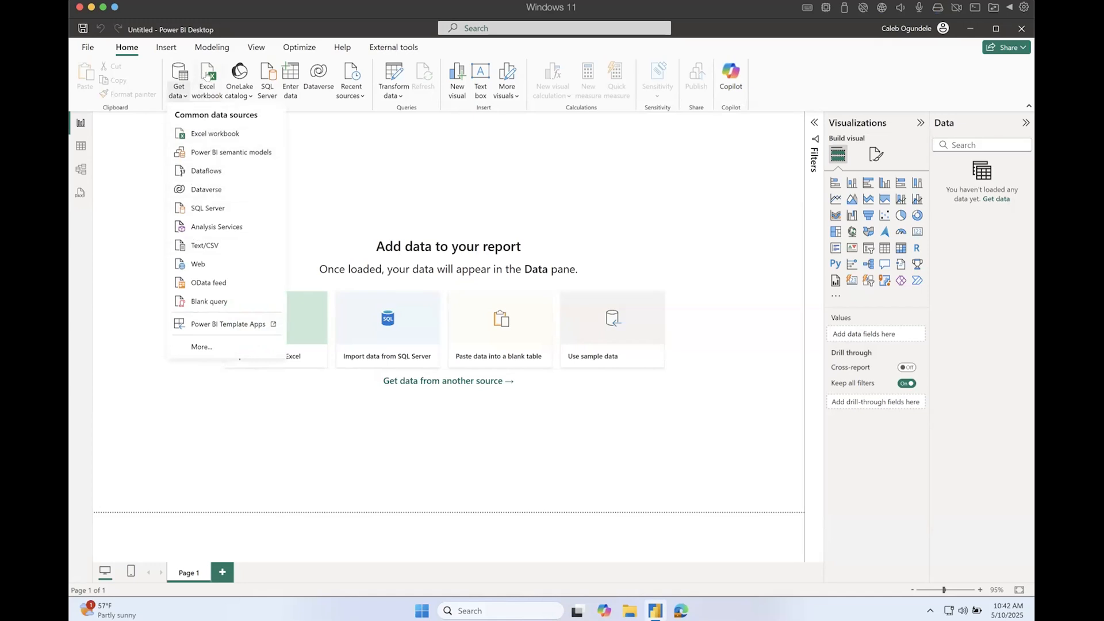
left_click(364, 194)
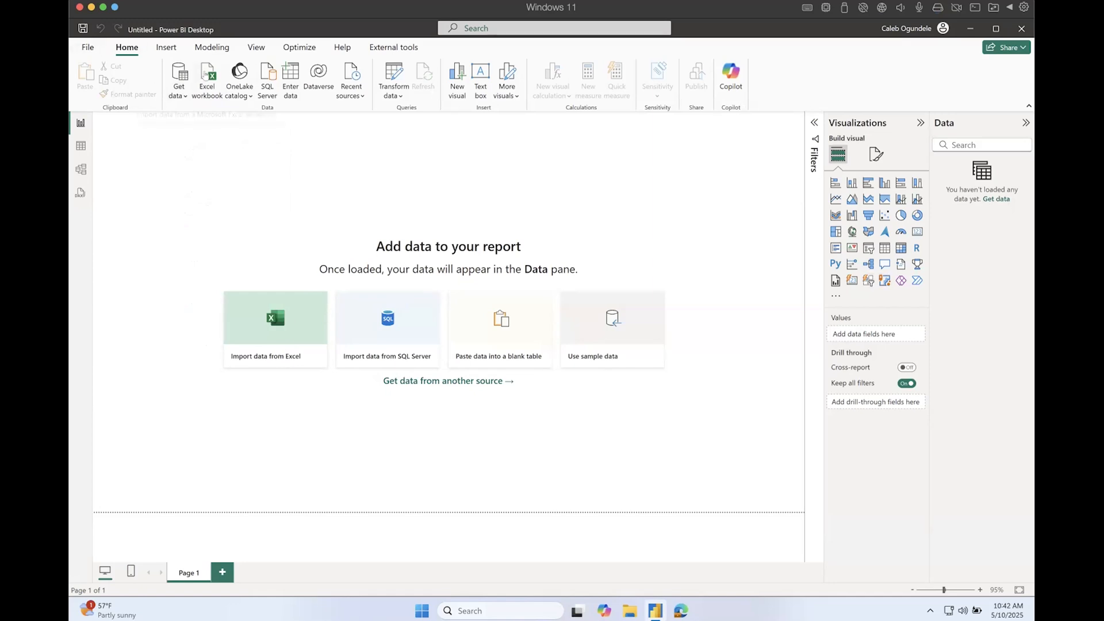
left_click(178, 92)
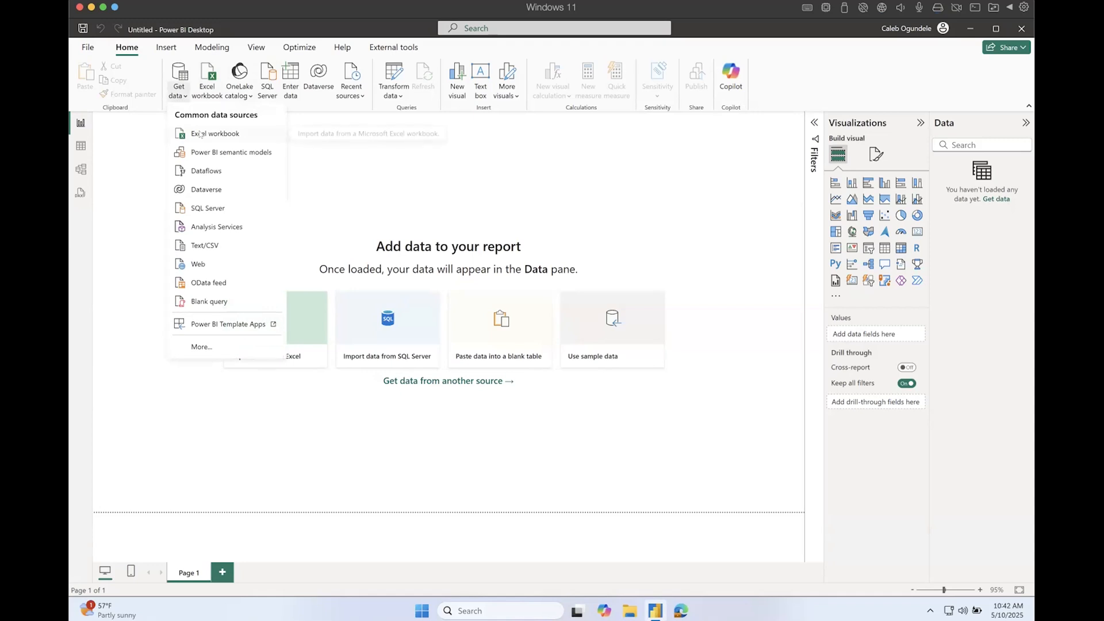
left_click(327, 168)
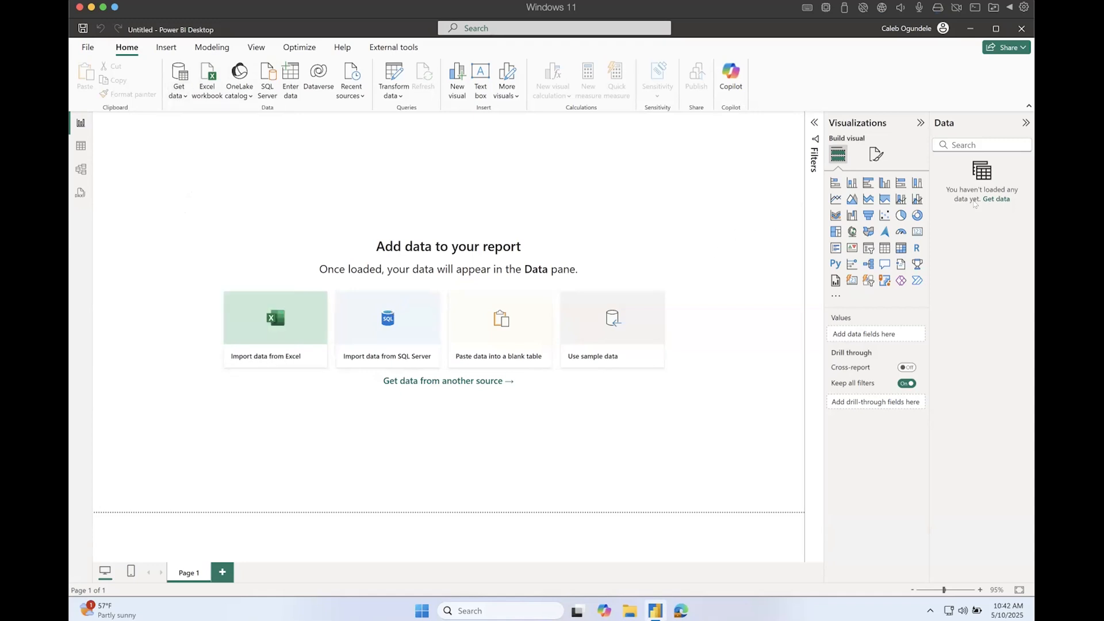
left_click(1026, 122)
left_click(1024, 123)
- Connect to the Excel workbook HR_Analytics (1).xlsx in Downloads and select its HR_Analytics.csv sheet for import
left_click(996, 198)
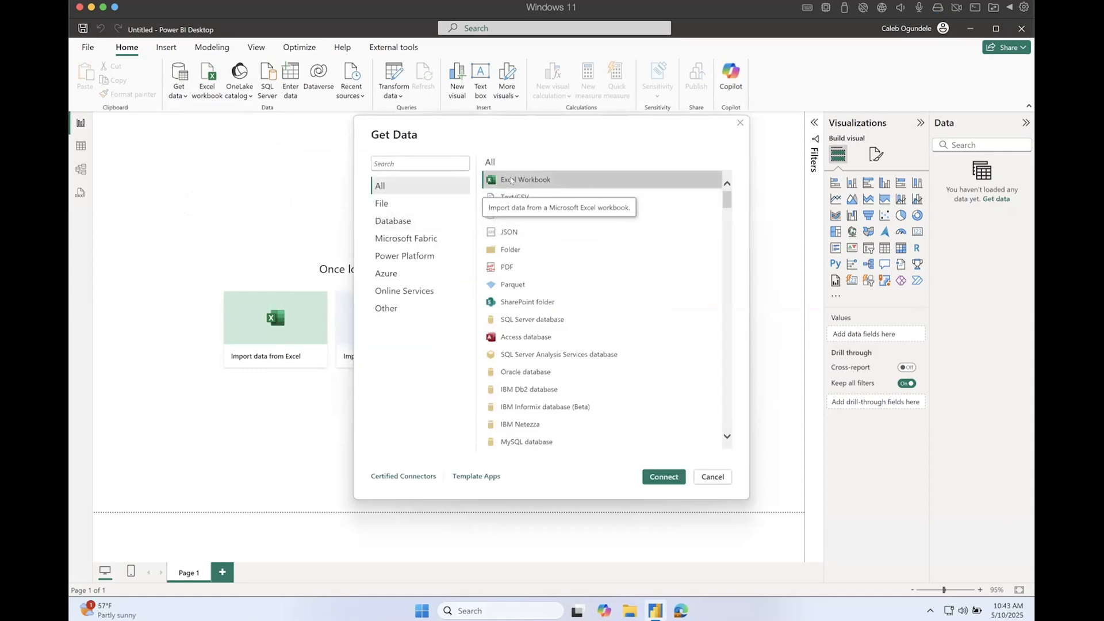
left_click(663, 477)
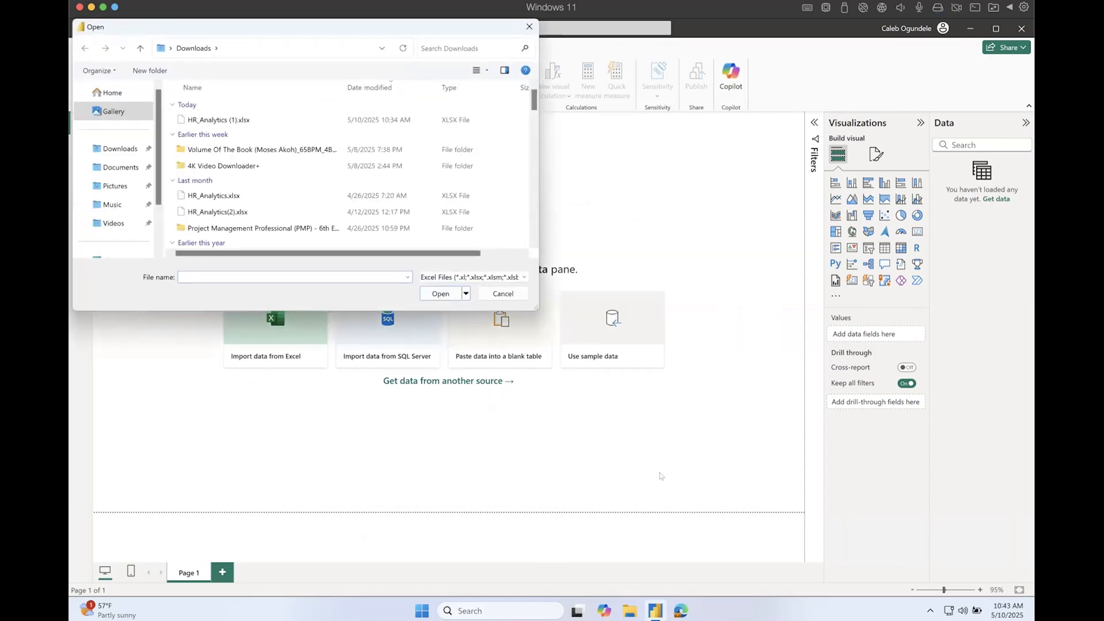
left_click(218, 120)
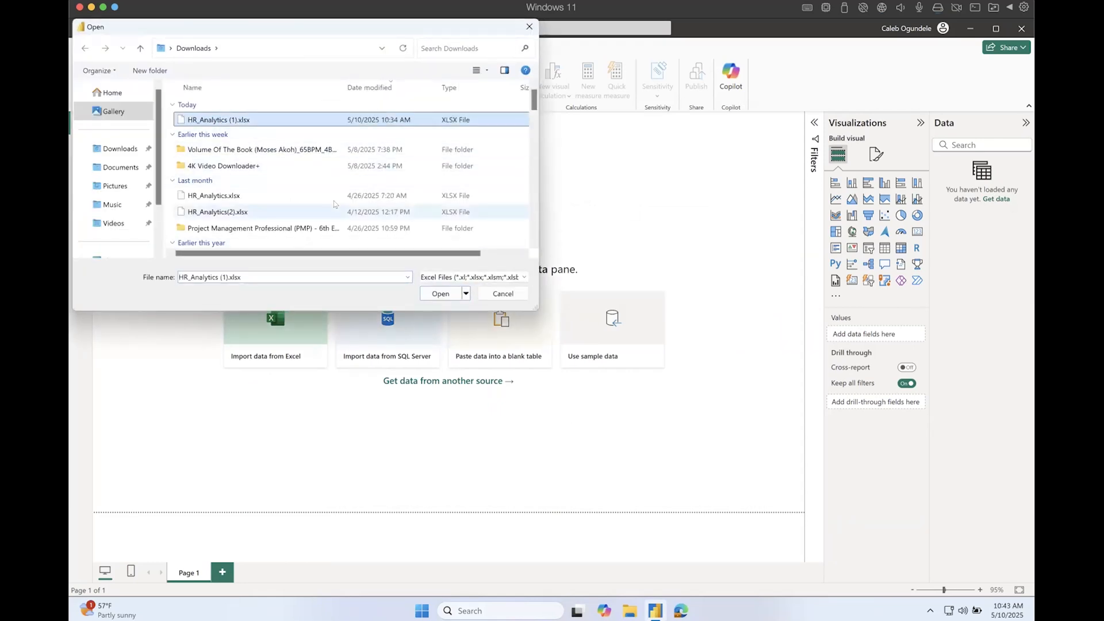
left_click(434, 294)
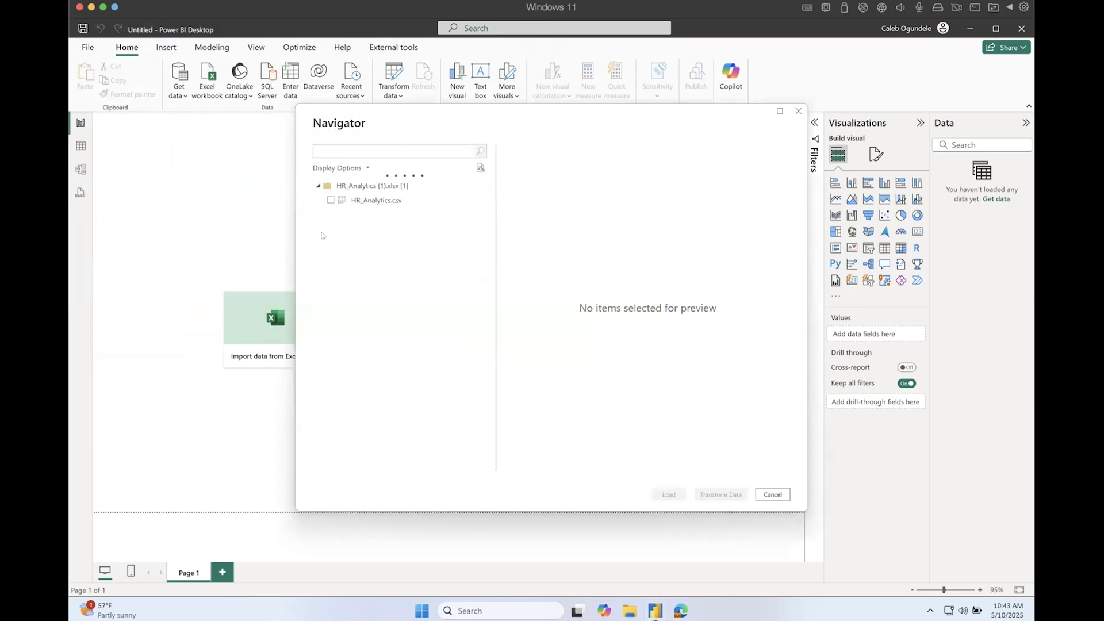
left_click(331, 200)
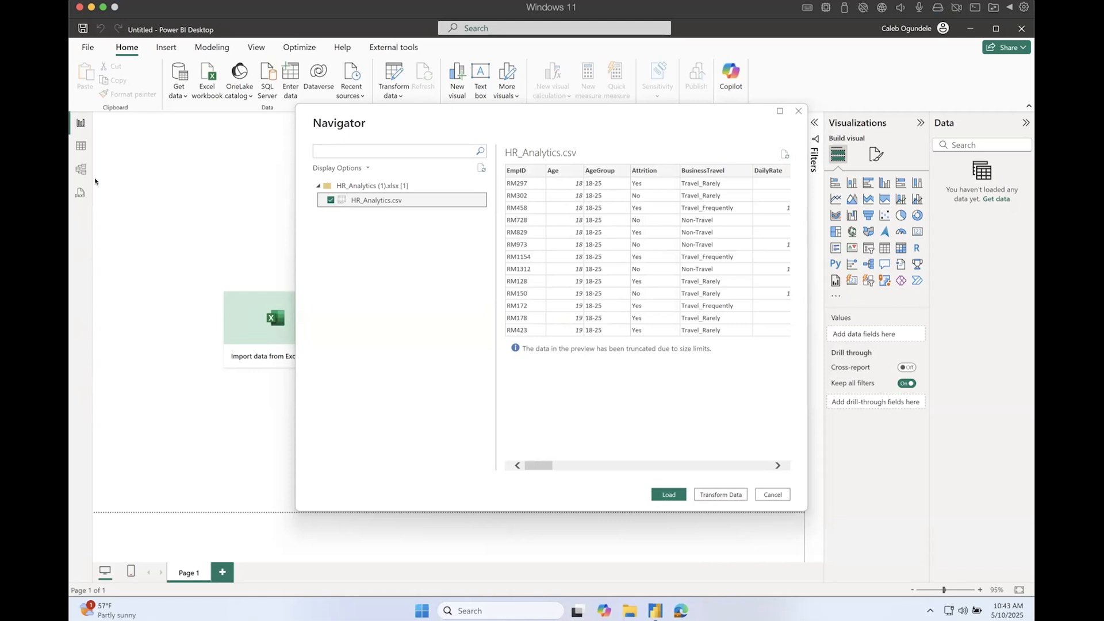
left_click(724, 478)
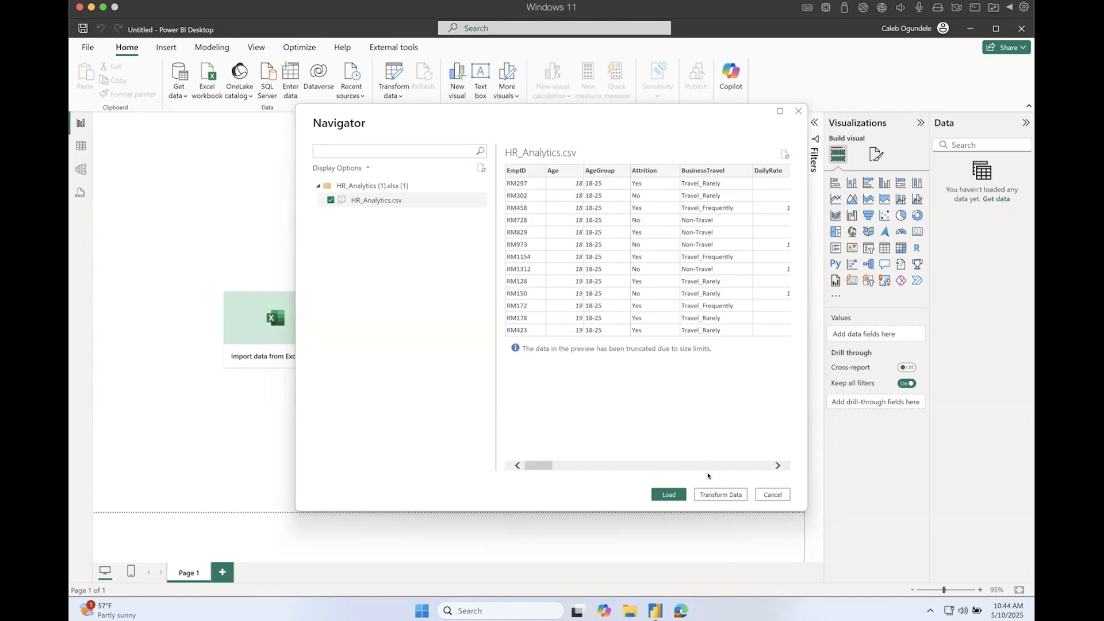
mouse_move(725, 475)
left_mouse_down()
mouse_move(640, 478)
mouse_move(672, 508)
mouse_move(745, 507)
mouse_move(750, 477)
mouse_move(702, 461)
left_mouse_up()
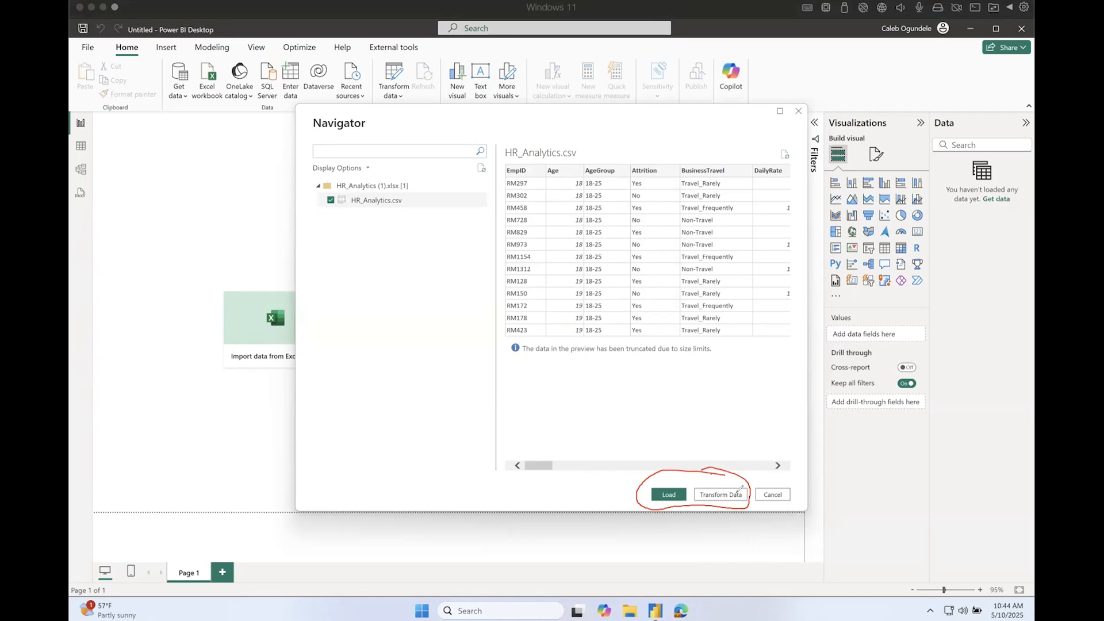
left_click_drag(728, 480, 748, 472)
left_click_drag(663, 479, 668, 477)
left_click(135, 385)
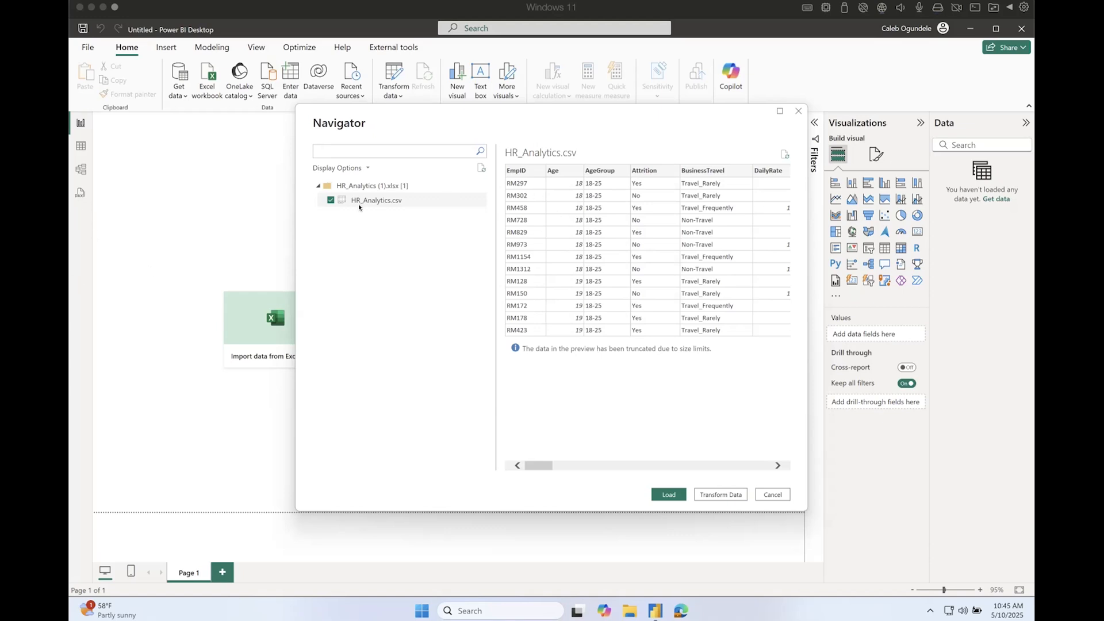
mouse_move(305, 204)
left_mouse_down()
mouse_move(419, 235)
mouse_move(408, 192)
mouse_move(323, 191)
mouse_move(316, 206)
mouse_move(339, 195)
left_mouse_up()
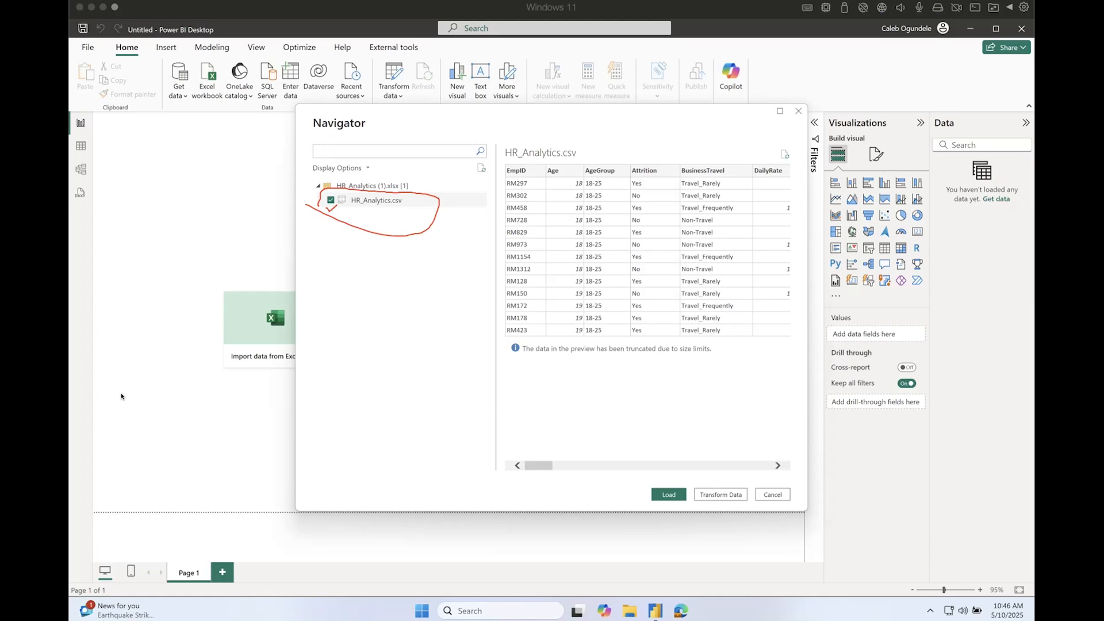
key("Escape")
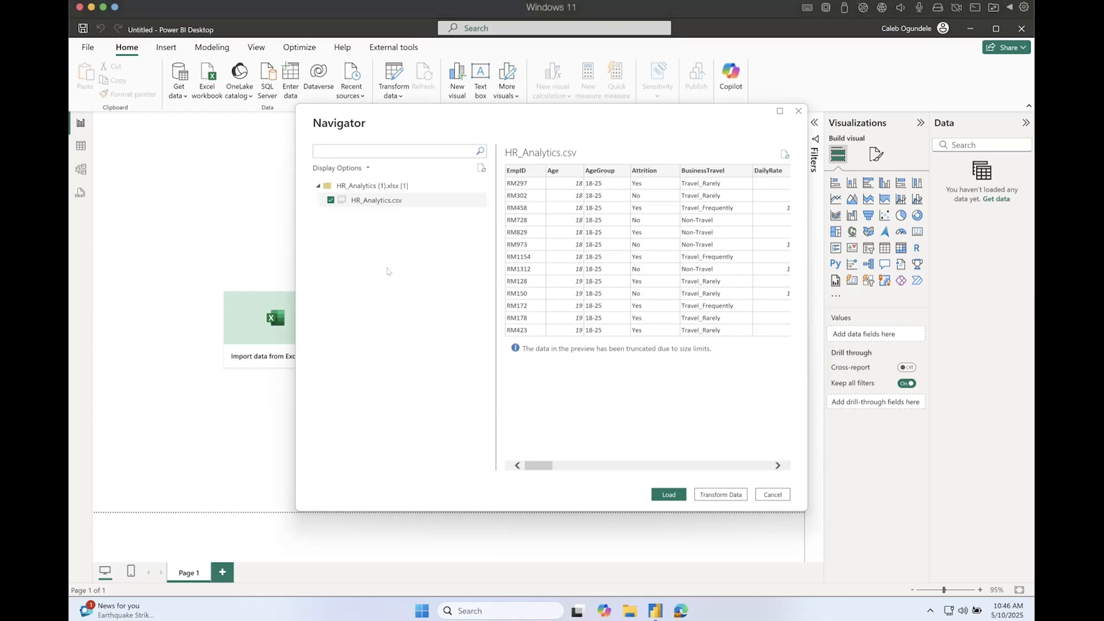
- Open the selected HR_Analytics.csv sheet for data transformation and look across its columns
left_click(724, 496)
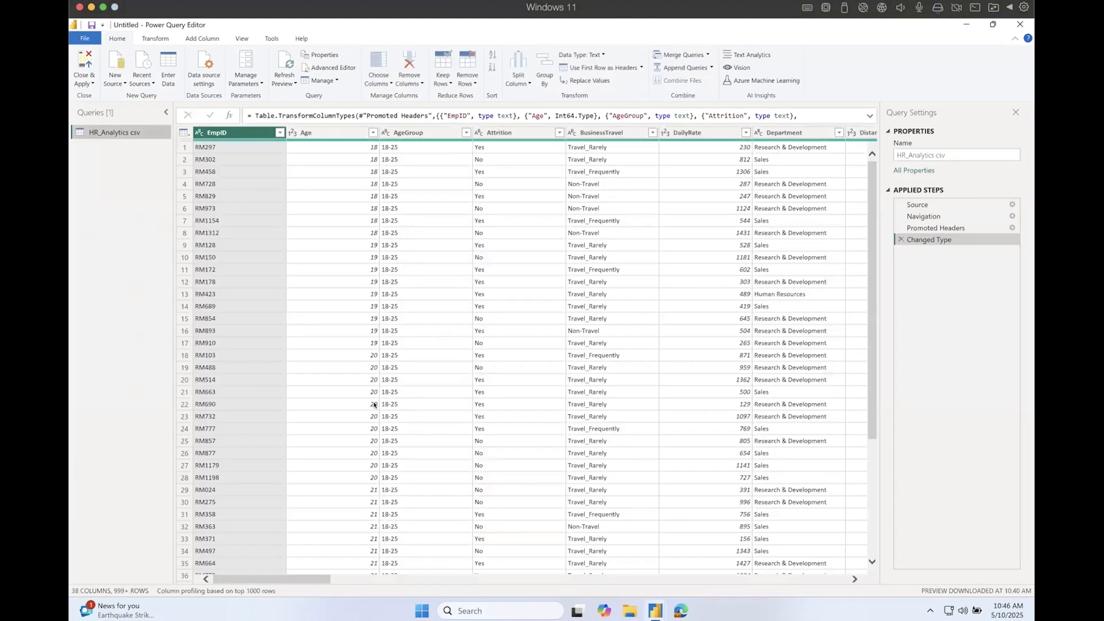
left_click_drag(302, 579, 520, 582)
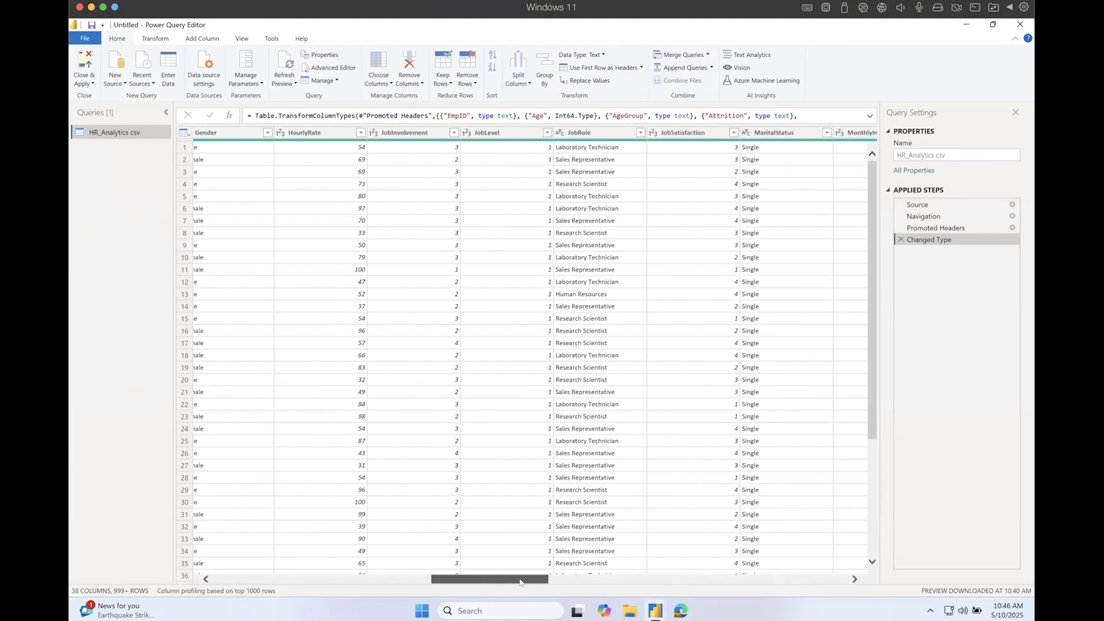
left_click_drag(594, 592, 194, 569)
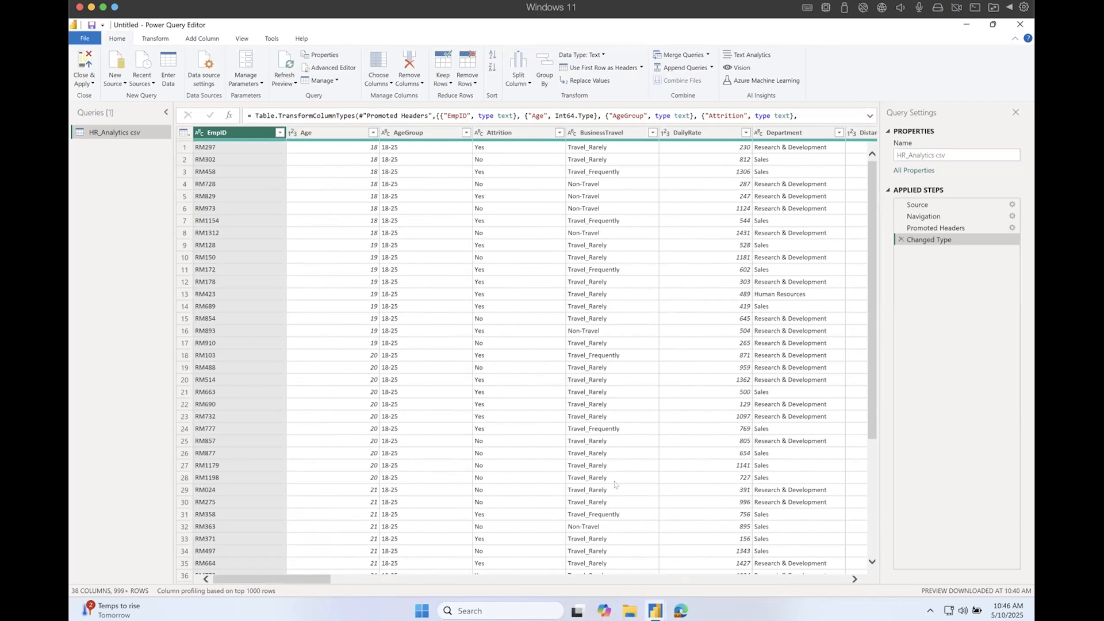
- Review the Choose Columns options and the common data sources offered for adding a new source
left_click(379, 83)
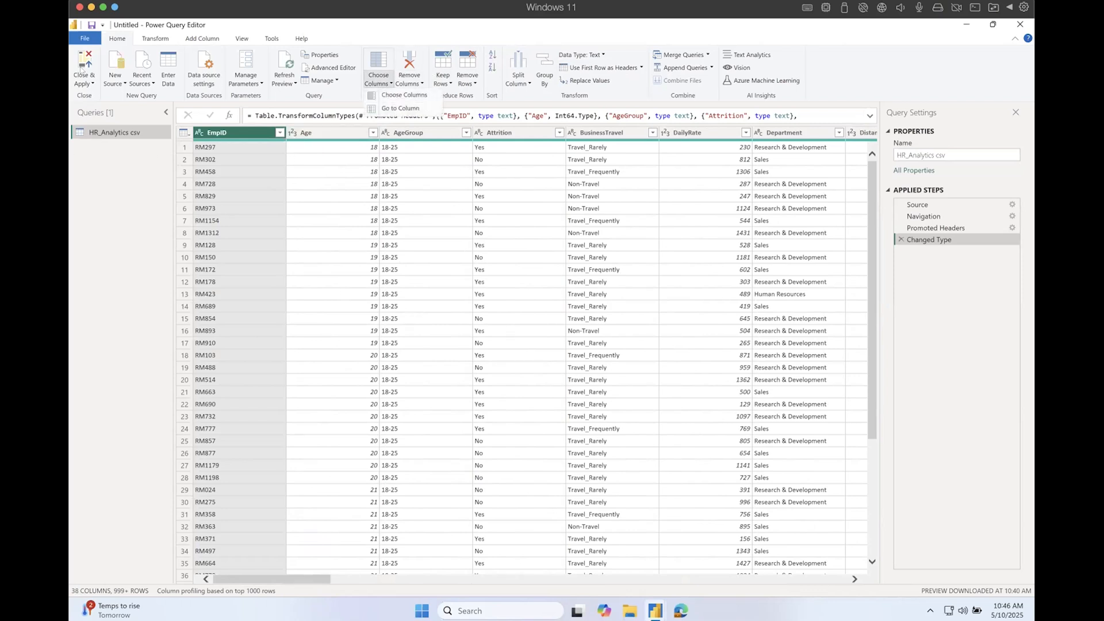
left_click(122, 84)
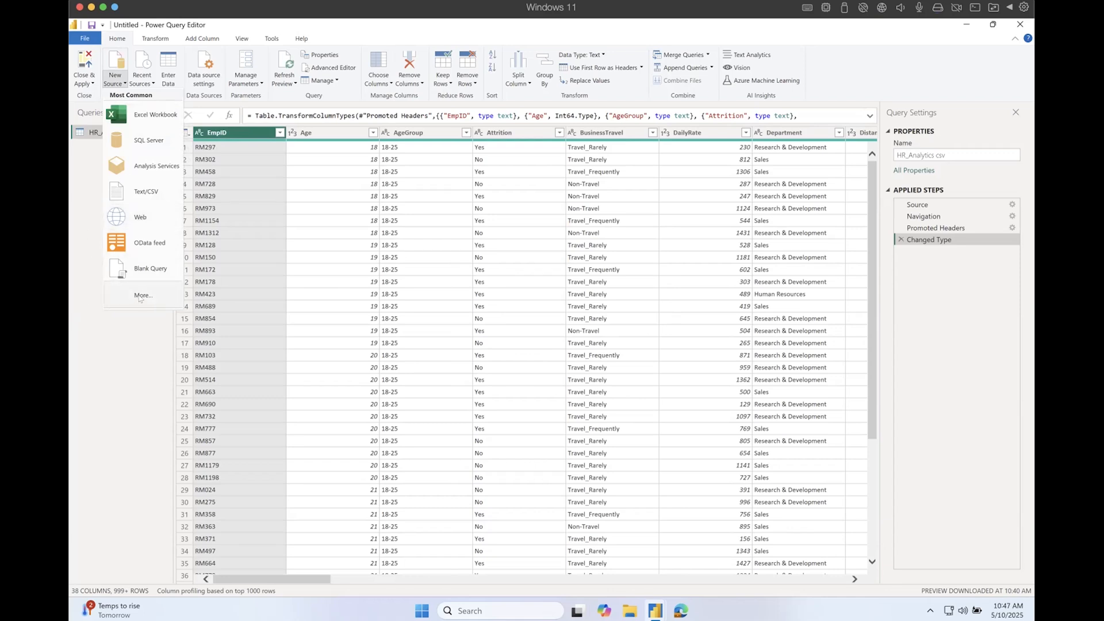
left_click(129, 358)
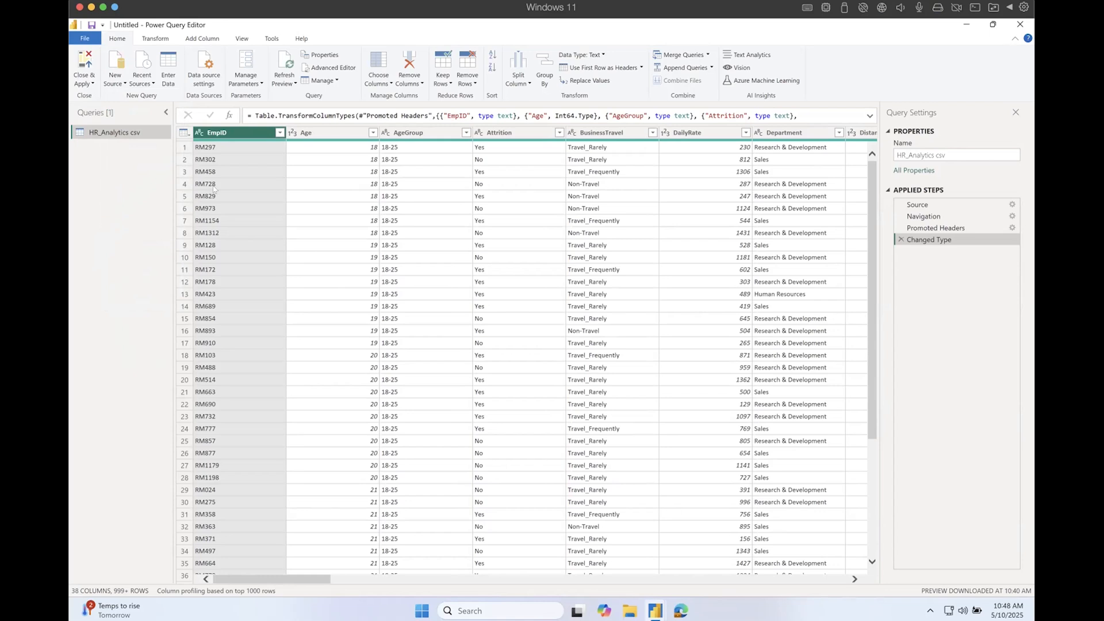
- Search the query's columns for "date" with Go to Column and clear the search text
mouse_move(194, 140)
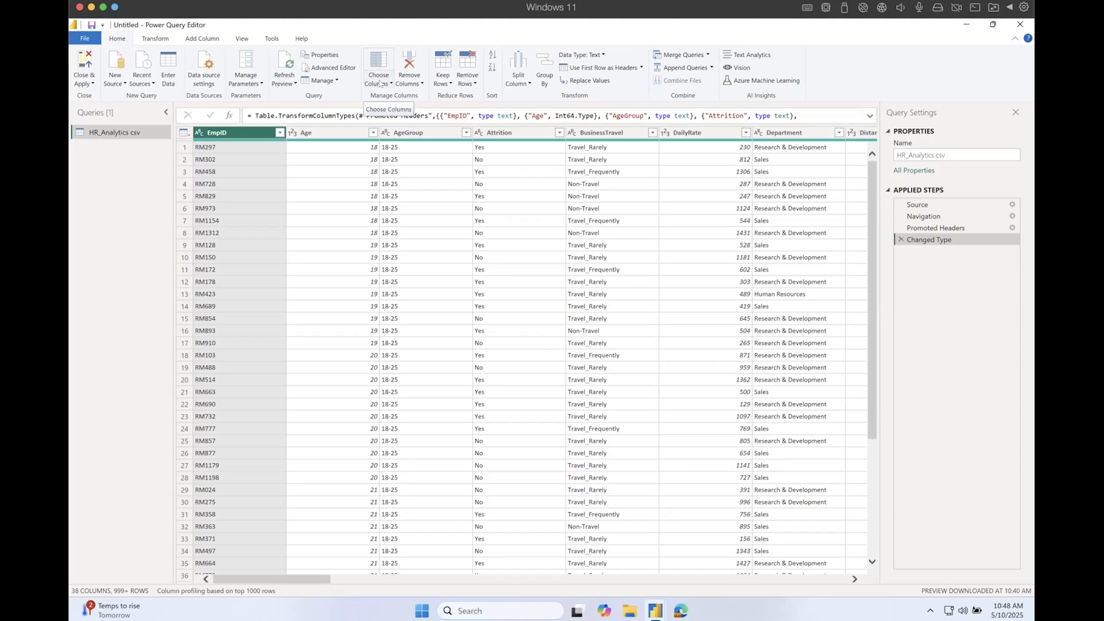
left_click(379, 83)
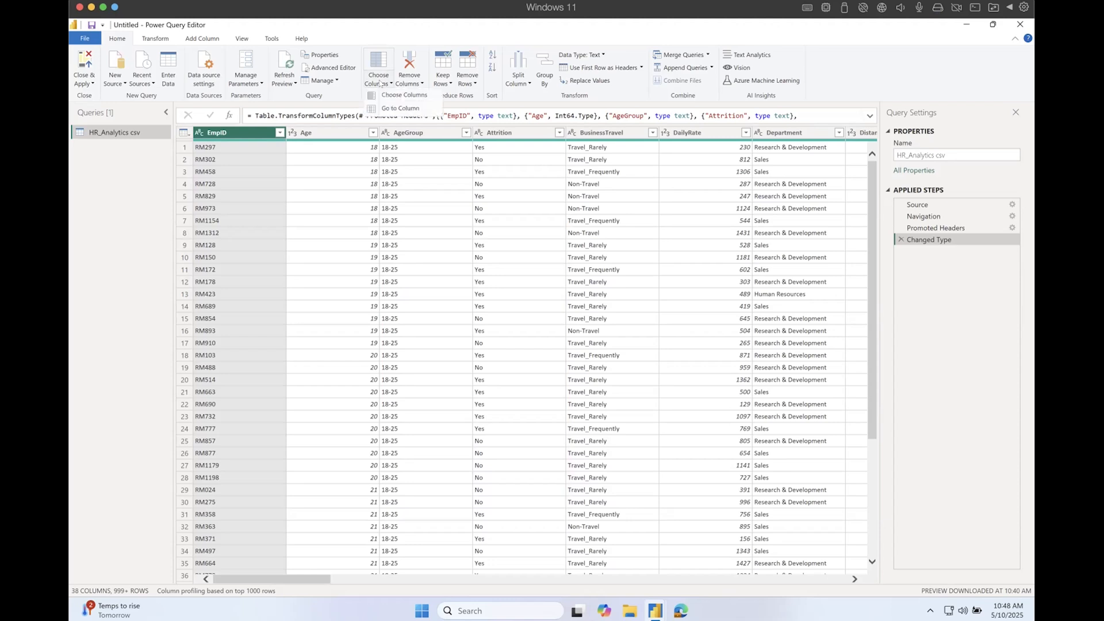
left_click(390, 110)
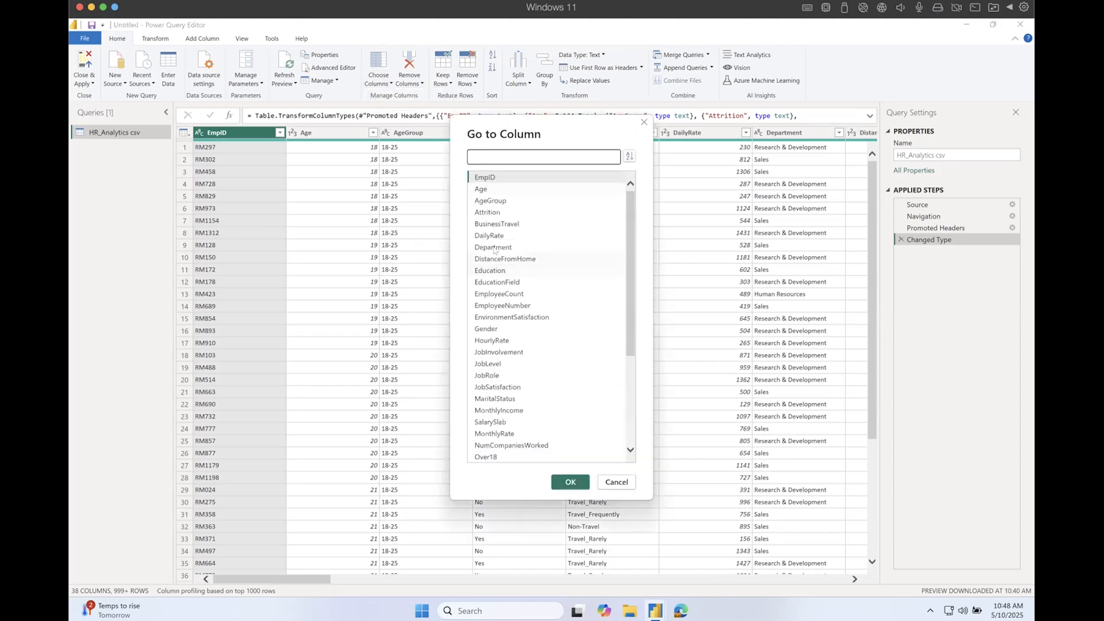
left_click(504, 153)
type("date")
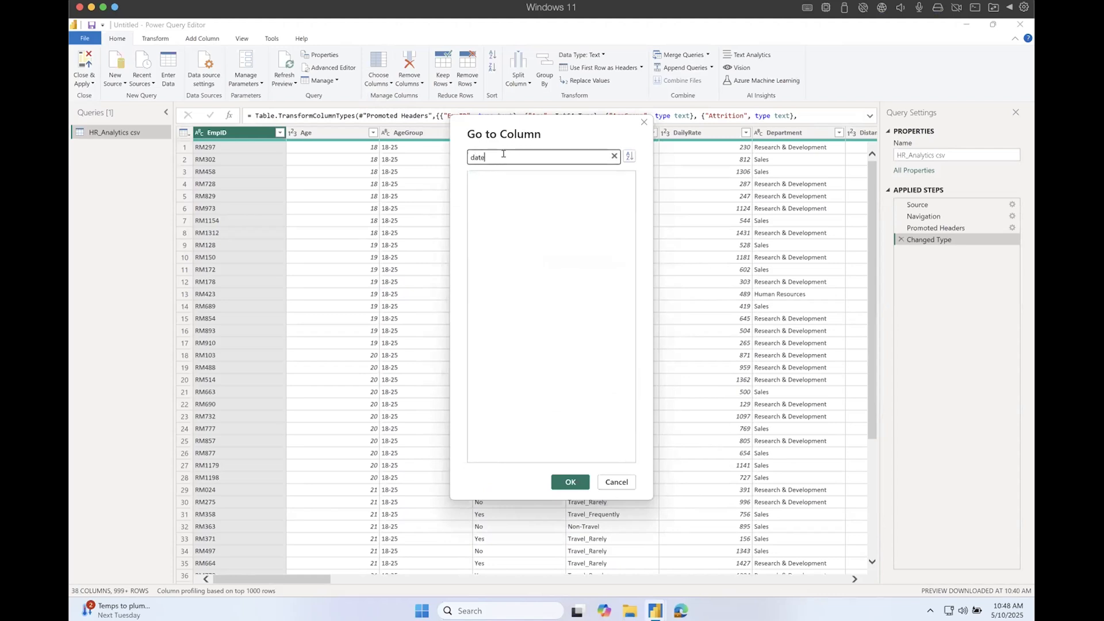
key("BackSpace")
key("BackSpace")
key("BackSpace")
key("BackSpace")
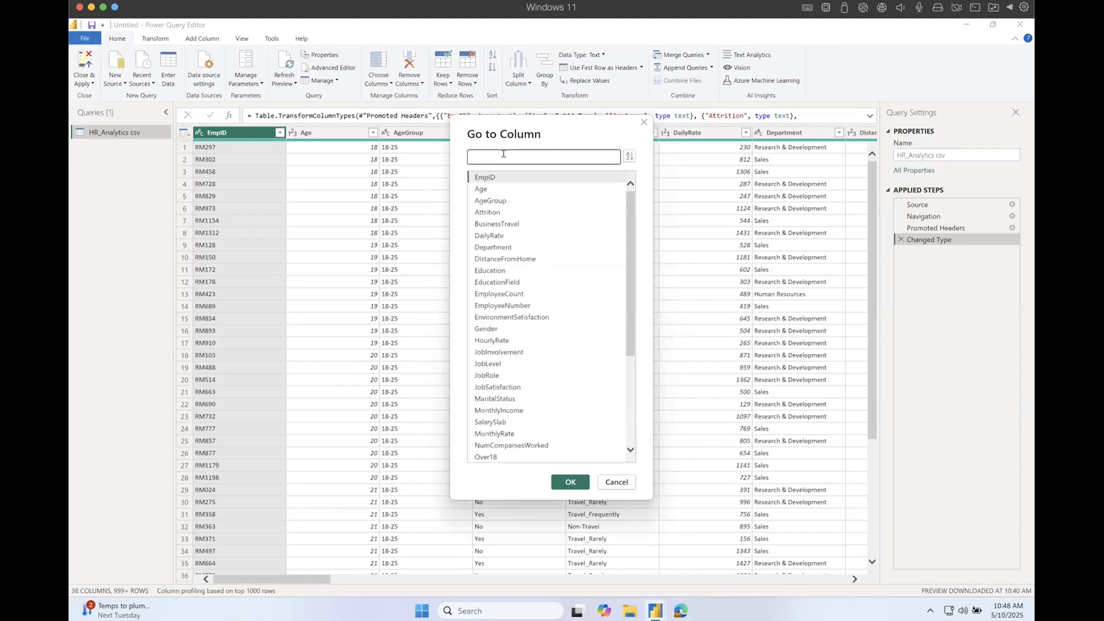
- Go to the YearsAtCompany column from the full column list
scroll(492, 224, "down", 4)
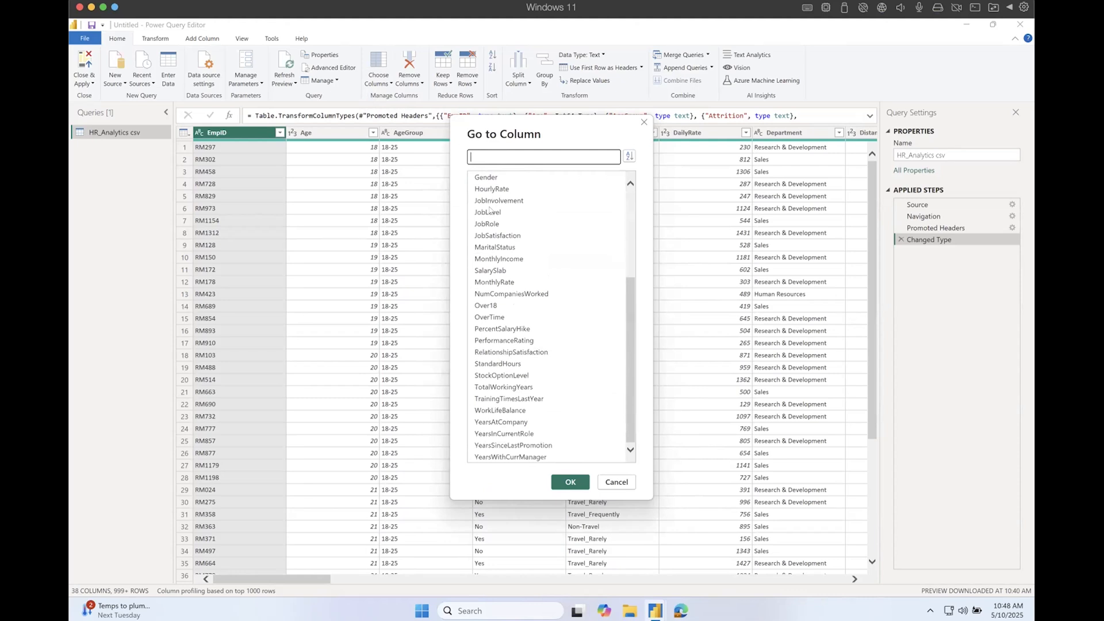
left_click(507, 422)
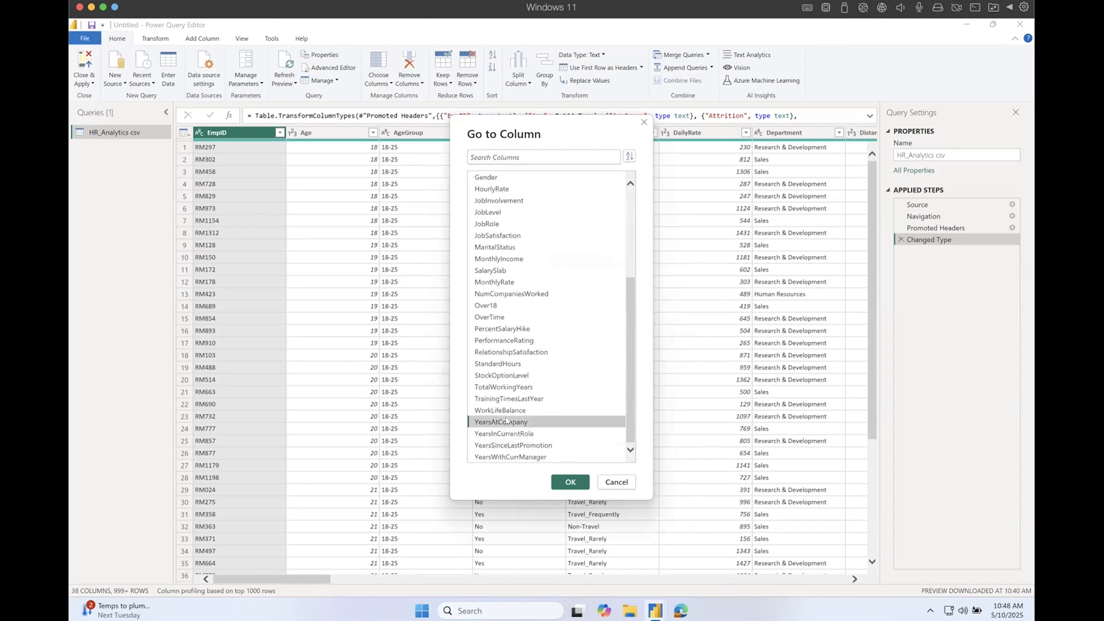
double_click(506, 421)
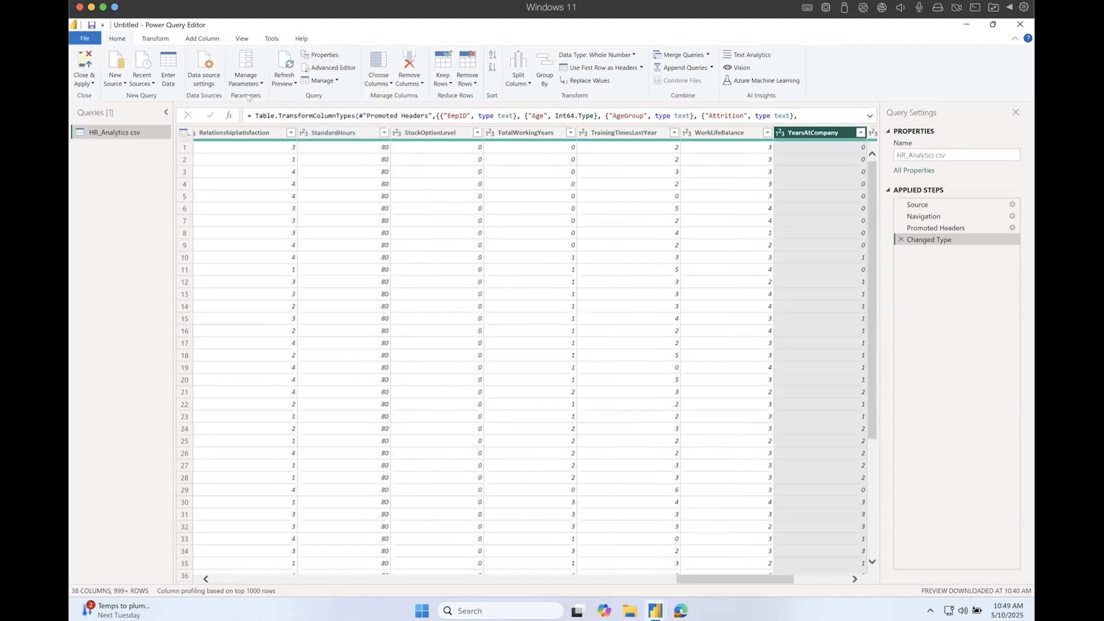
- Review the Refresh Preview options without refreshing the query
left_click(279, 84)
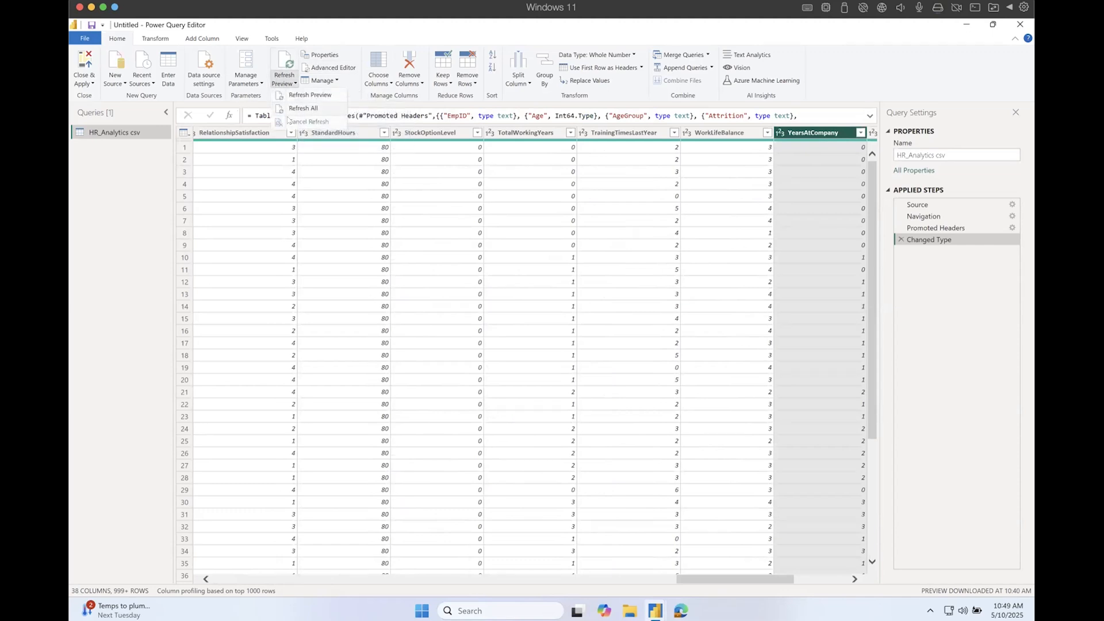
left_click(146, 204)
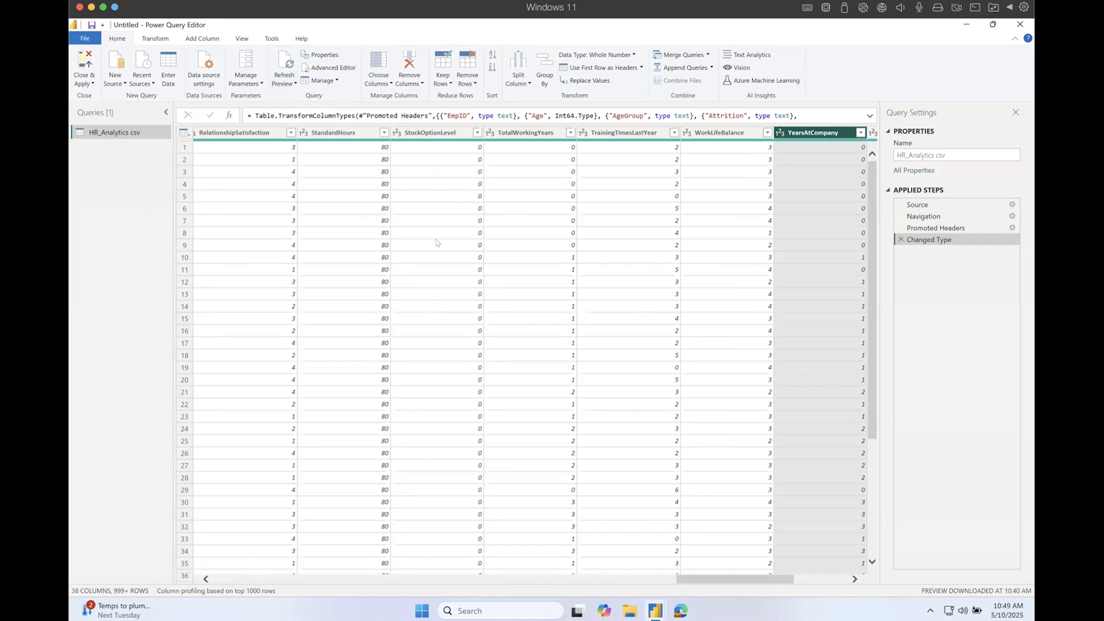
left_click(291, 84)
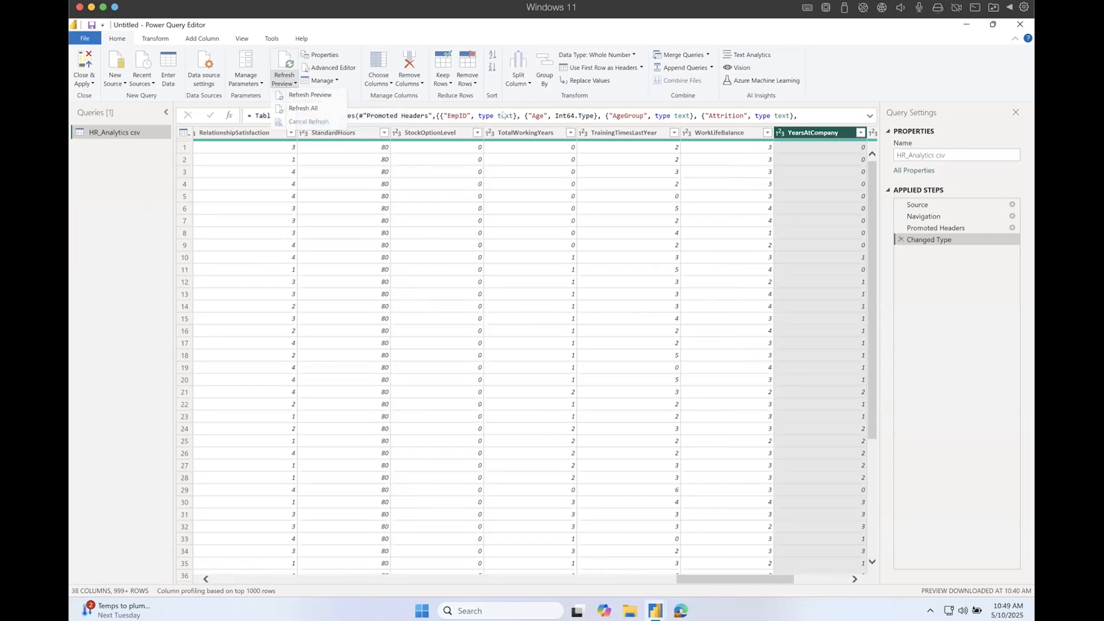
left_click(531, 204)
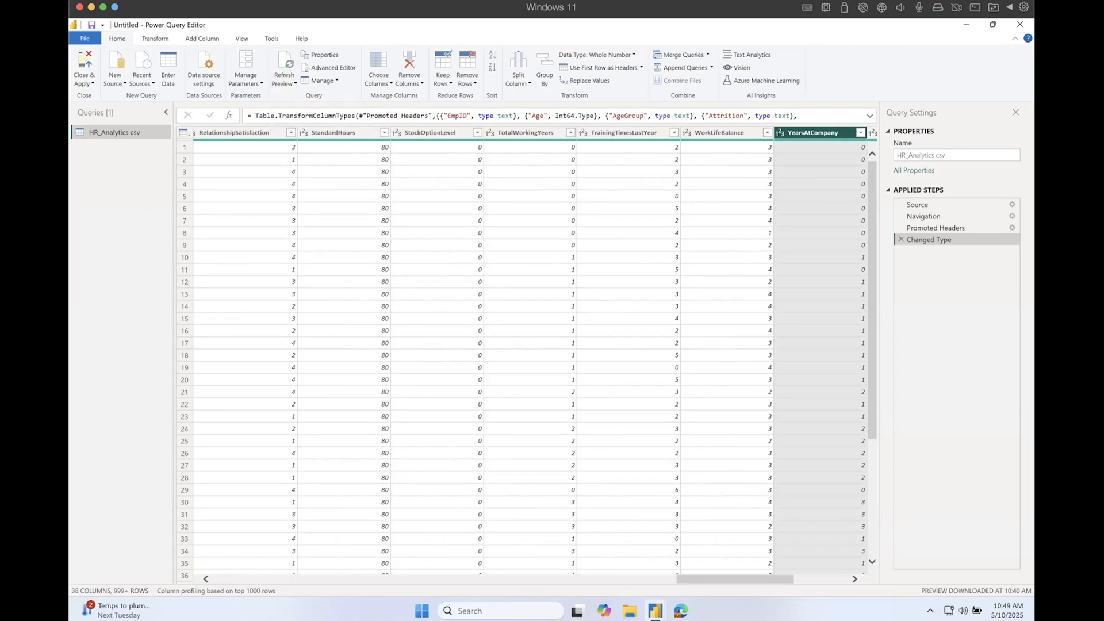
- Look across the last columns of the HR_Analytics query and select the StandardHours column
left_click_drag(730, 578, 789, 578)
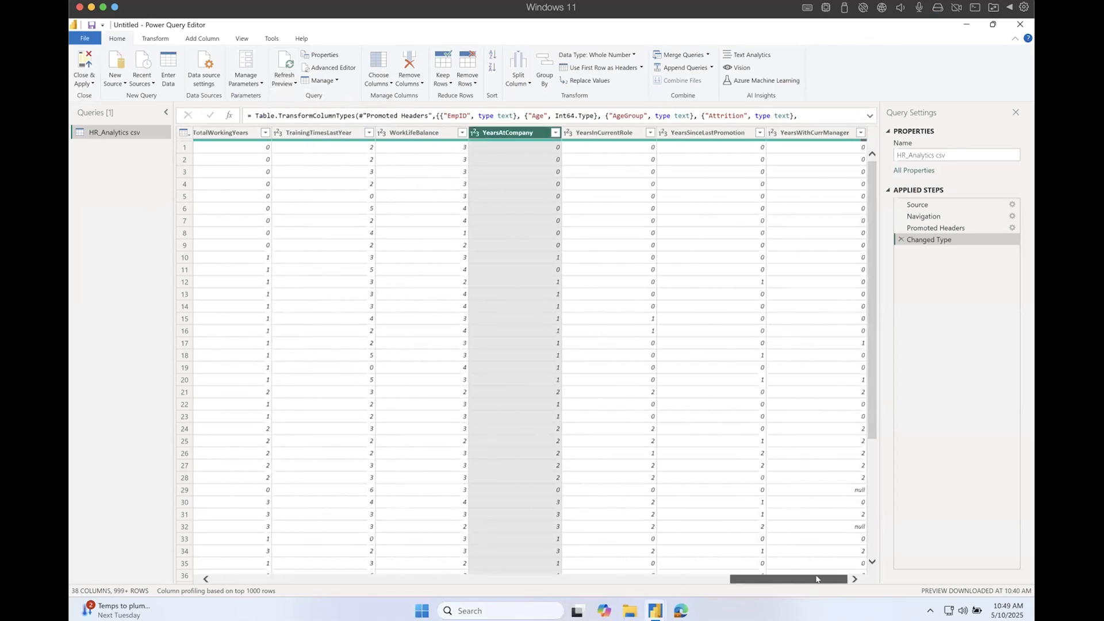
left_click_drag(817, 579, 746, 583)
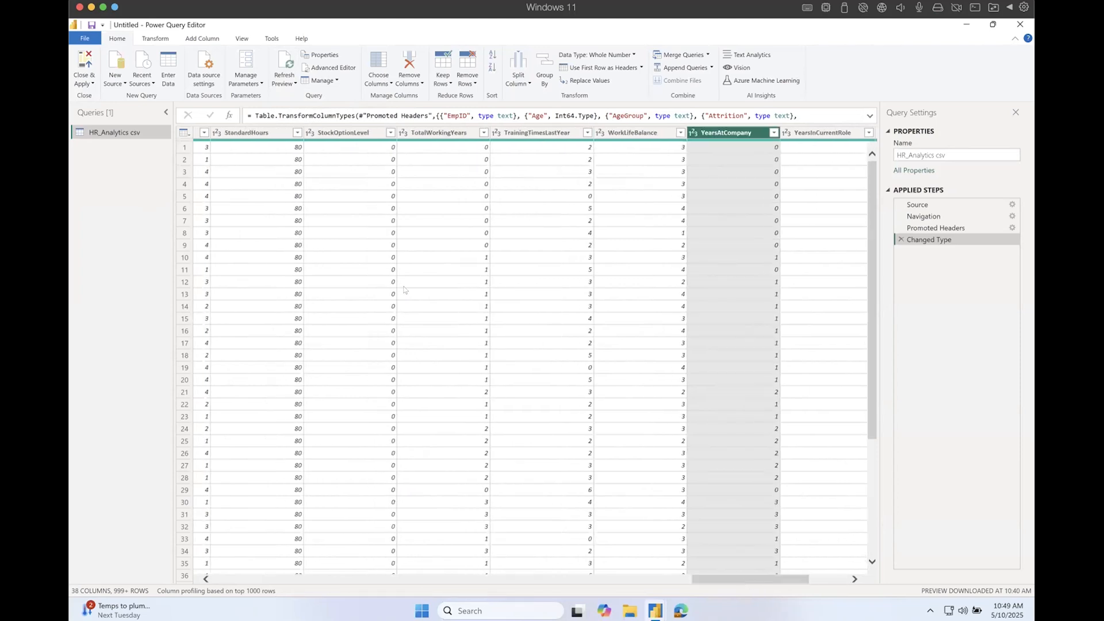
left_click(262, 134)
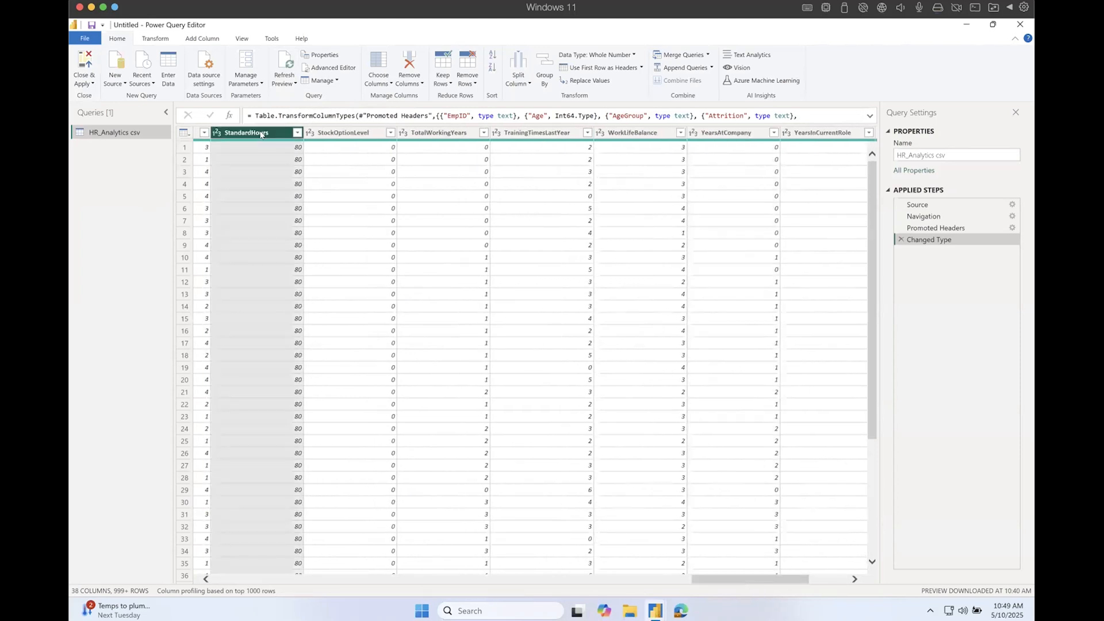
left_click_drag(715, 579, 639, 584)
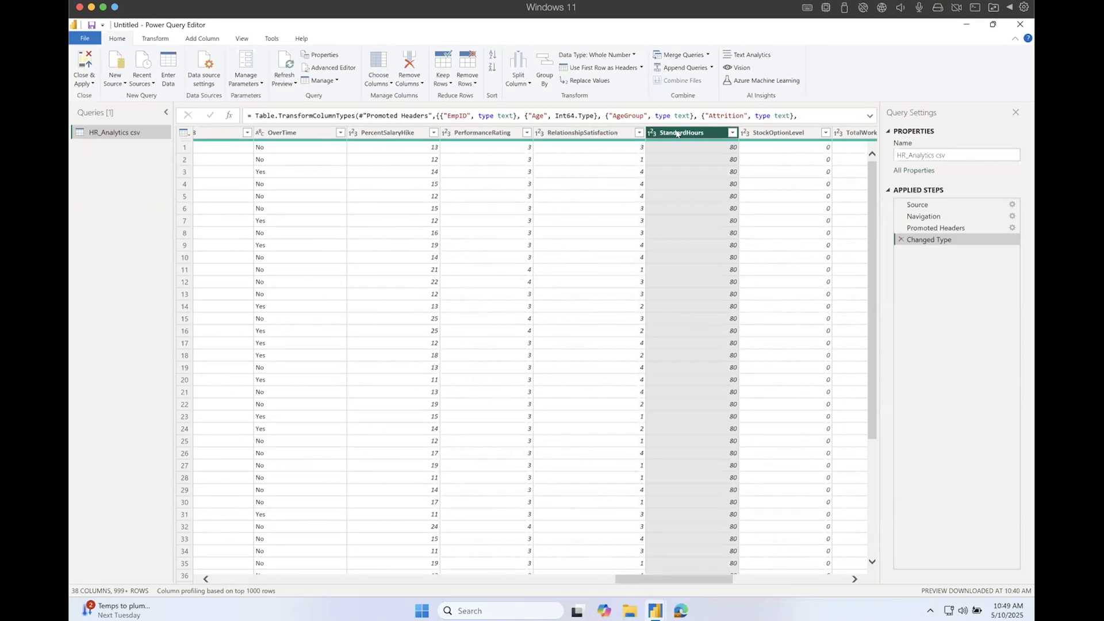
- Review the Remove Rows options and return to the query's first columns
left_click(460, 83)
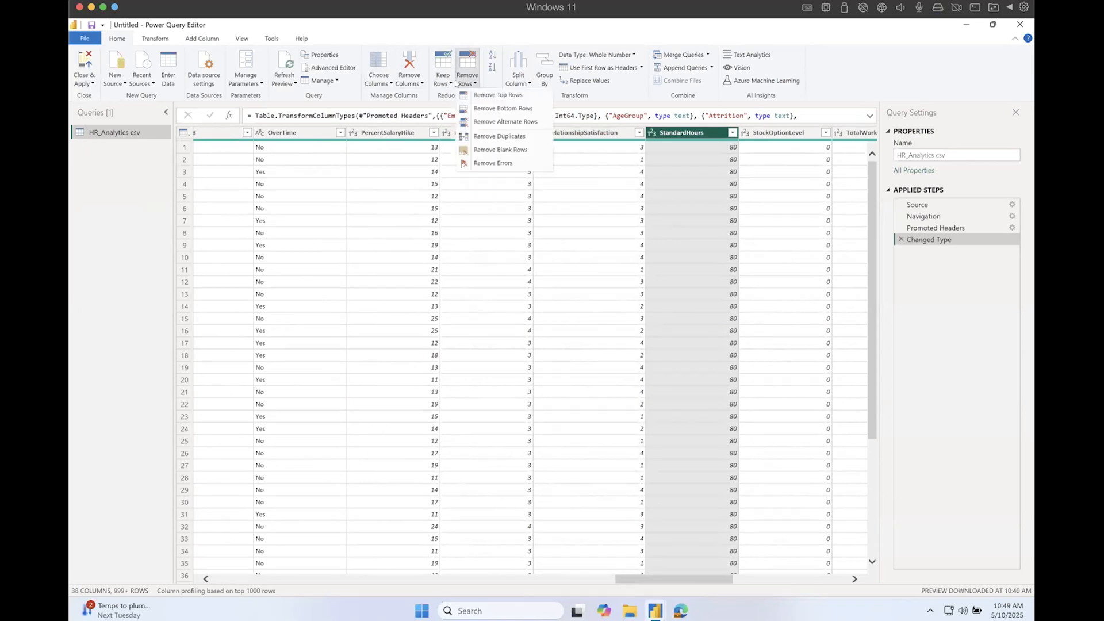
left_click(471, 23)
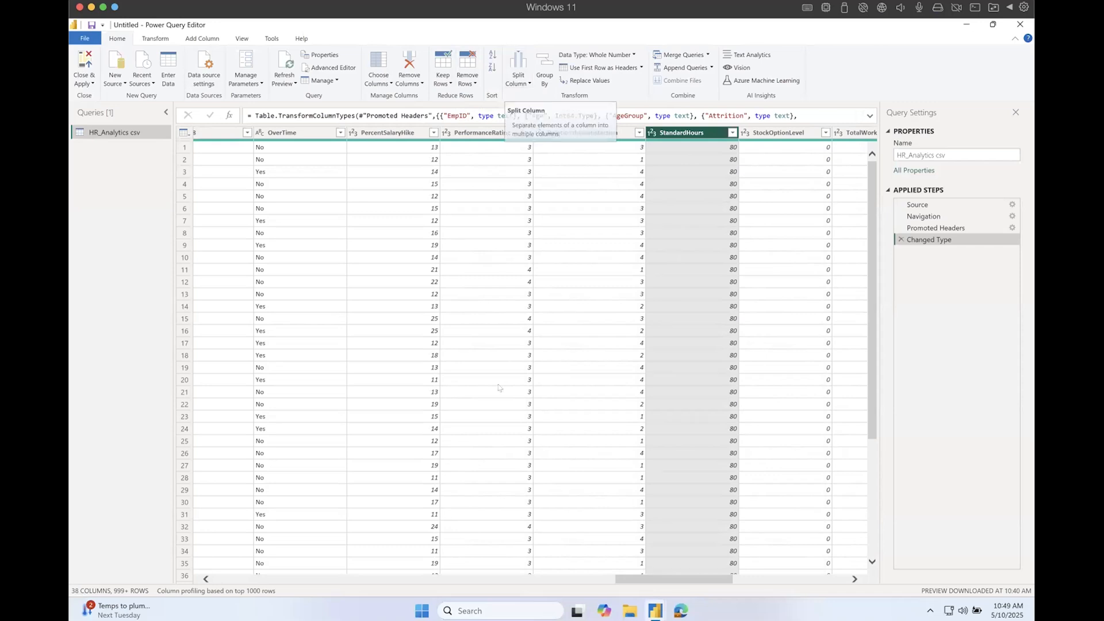
left_click_drag(638, 579, 187, 569)
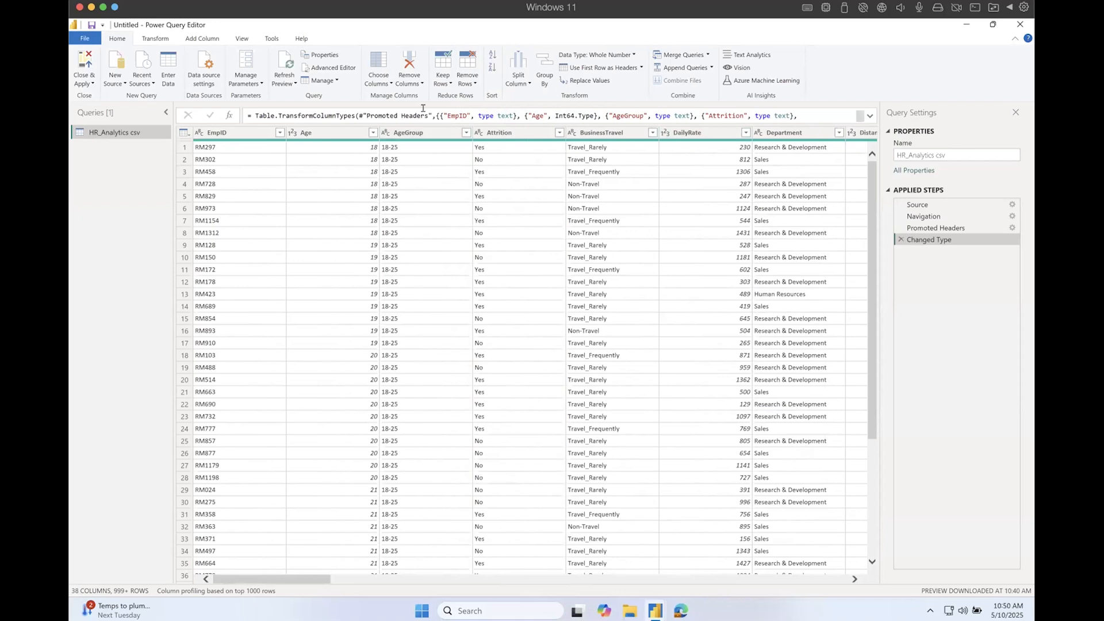
- Split the AgeGroup column at each occurrence of the custom hyphen delimiter
left_click(426, 133)
left_click(528, 82)
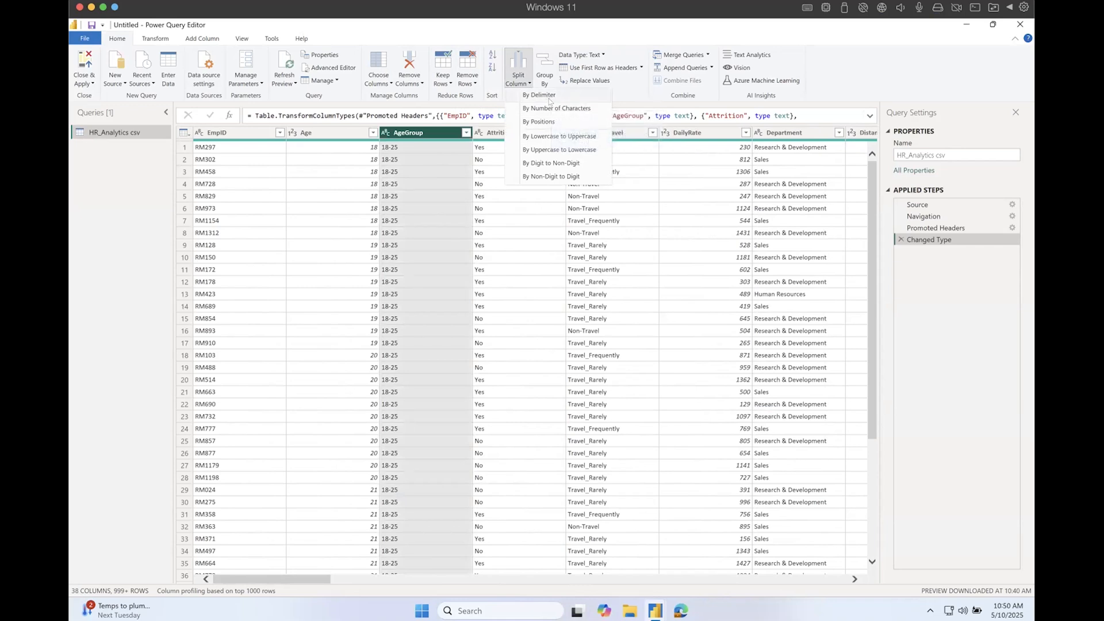
left_click(540, 96)
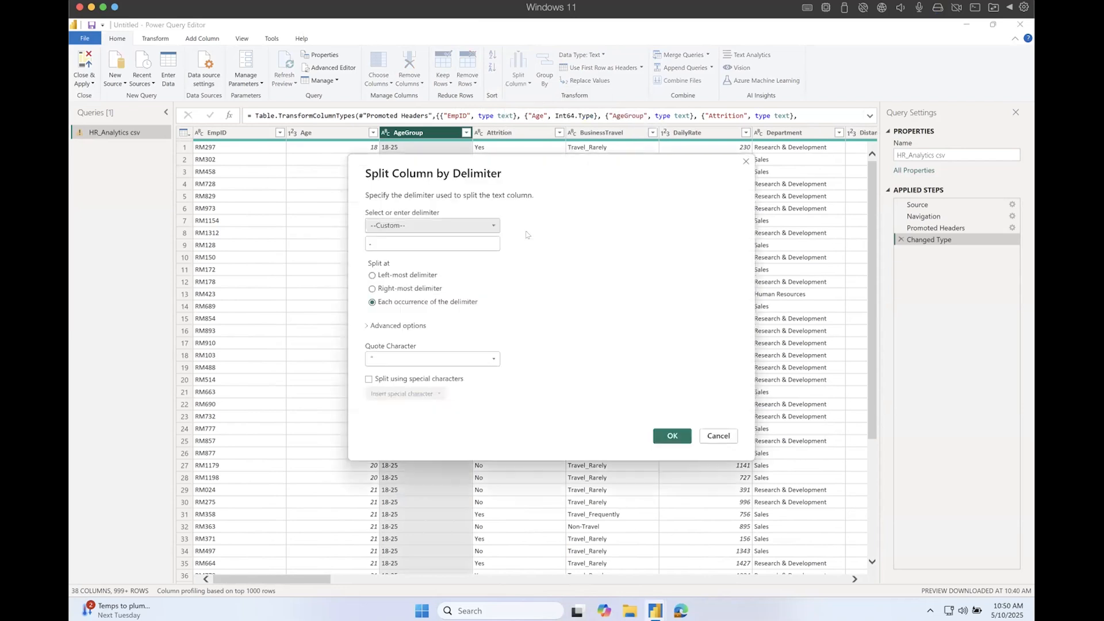
left_click(395, 231)
left_click(588, 217)
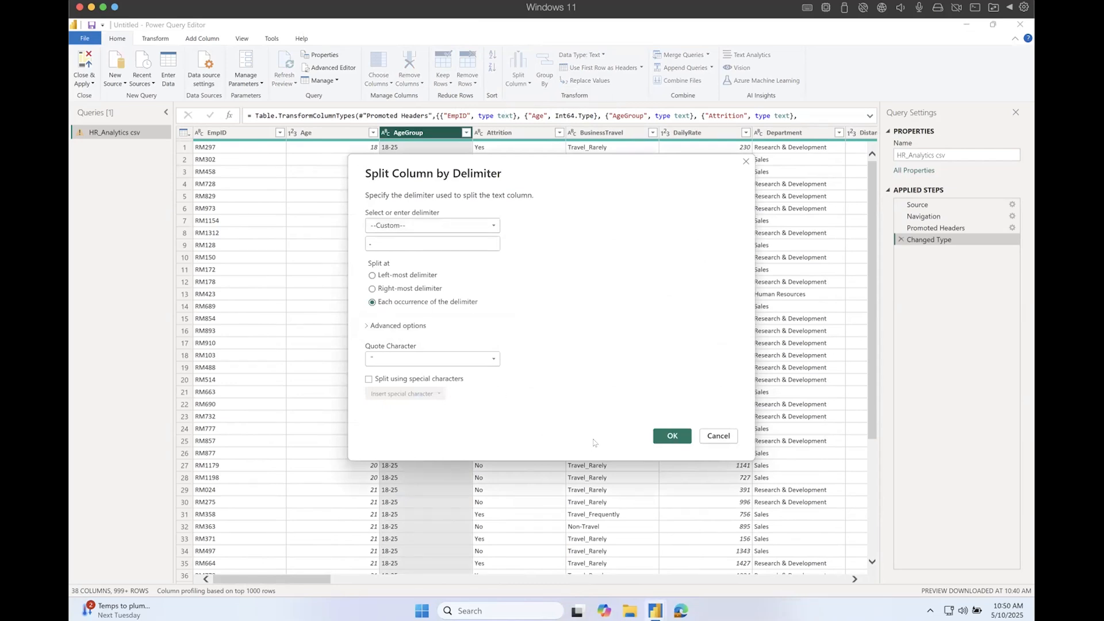
left_click(670, 437)
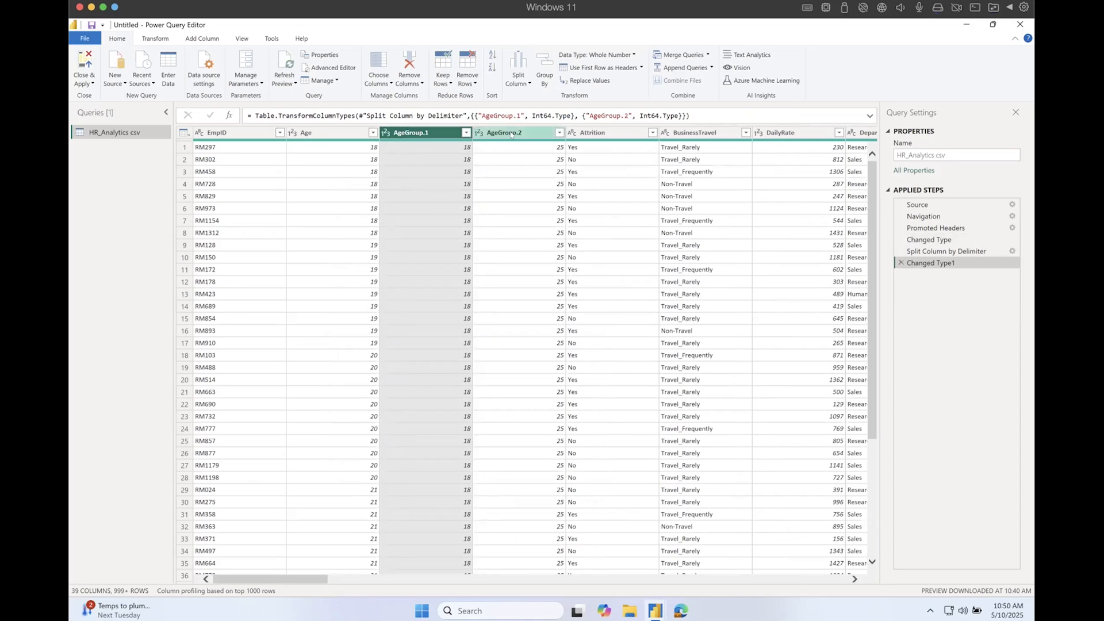
- Check both split AgeGroup columns, remove the Changed Type1 and Split Column by Delimiter steps, and select the AgeGroup column
left_click(523, 134)
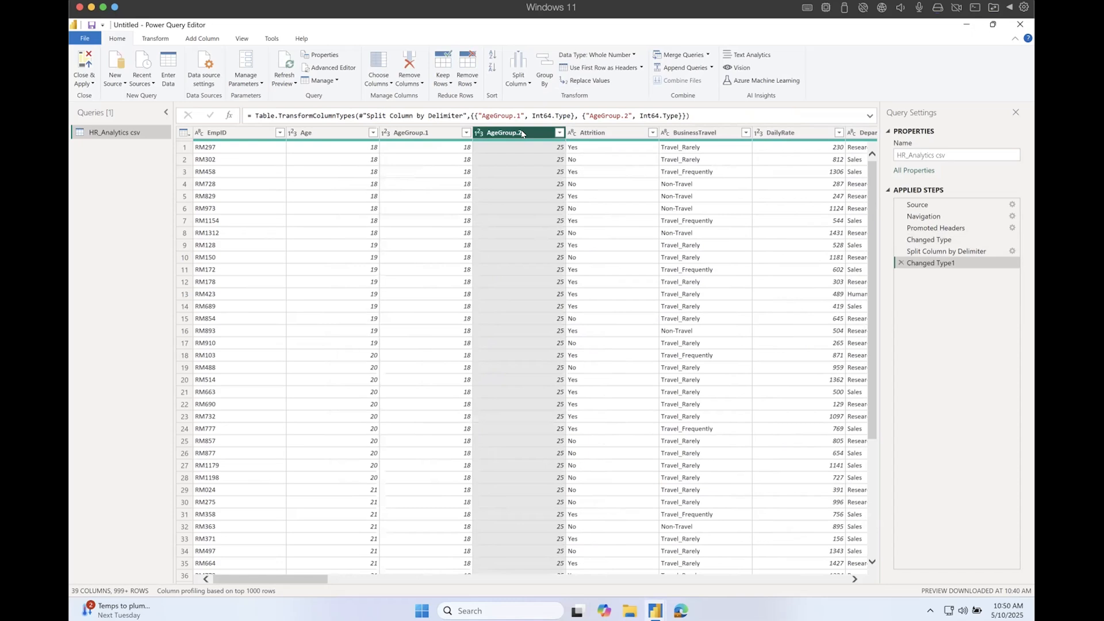
left_click(425, 133)
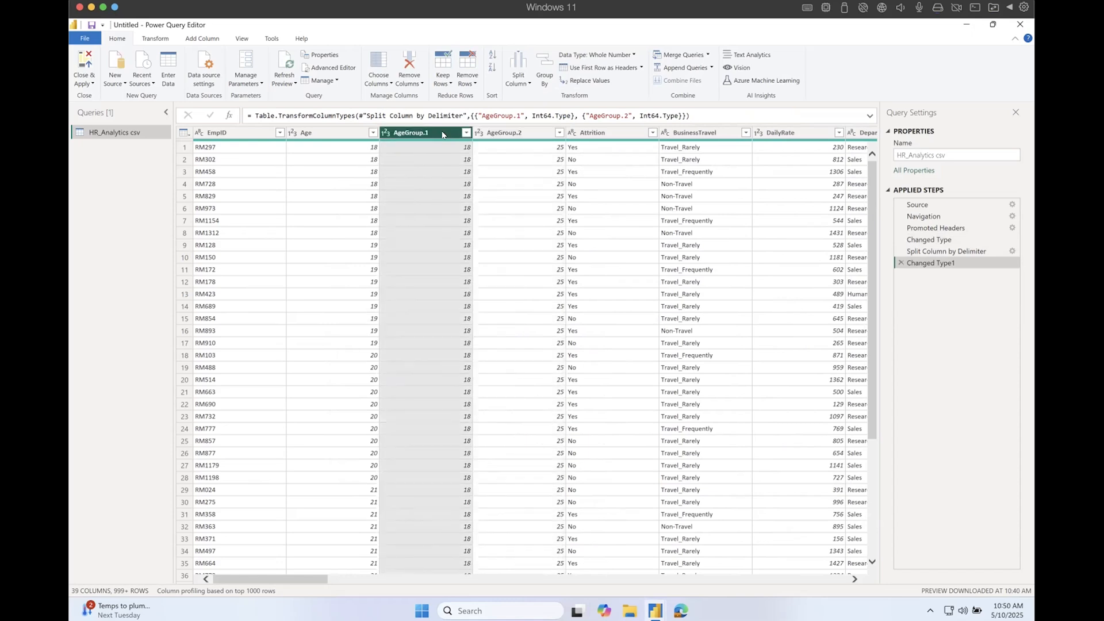
left_click(513, 133)
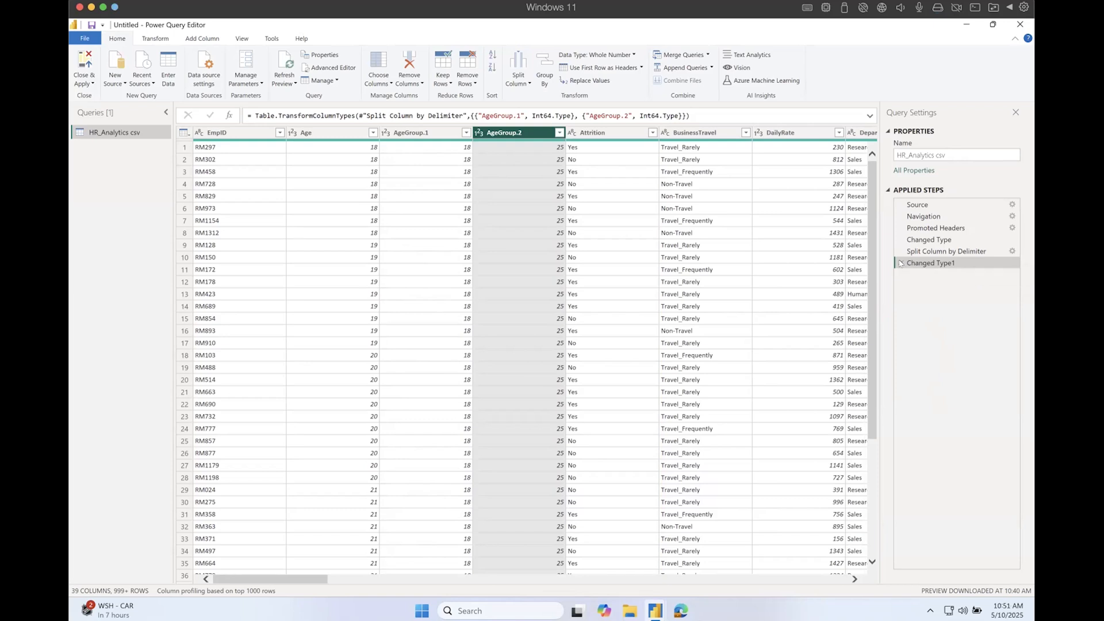
left_click(900, 263)
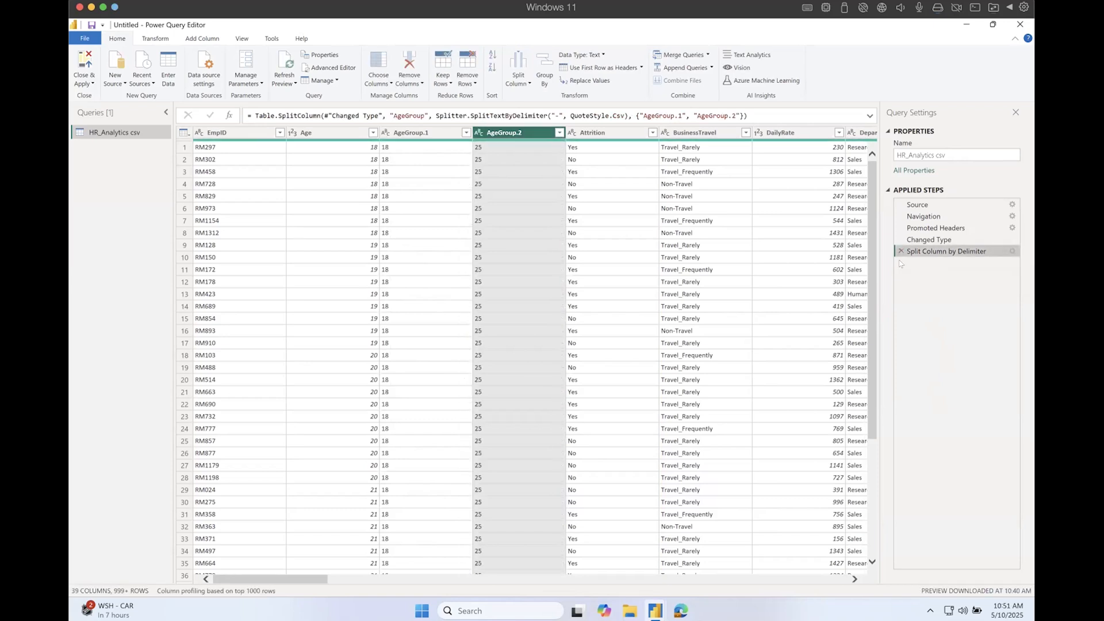
left_click(901, 251)
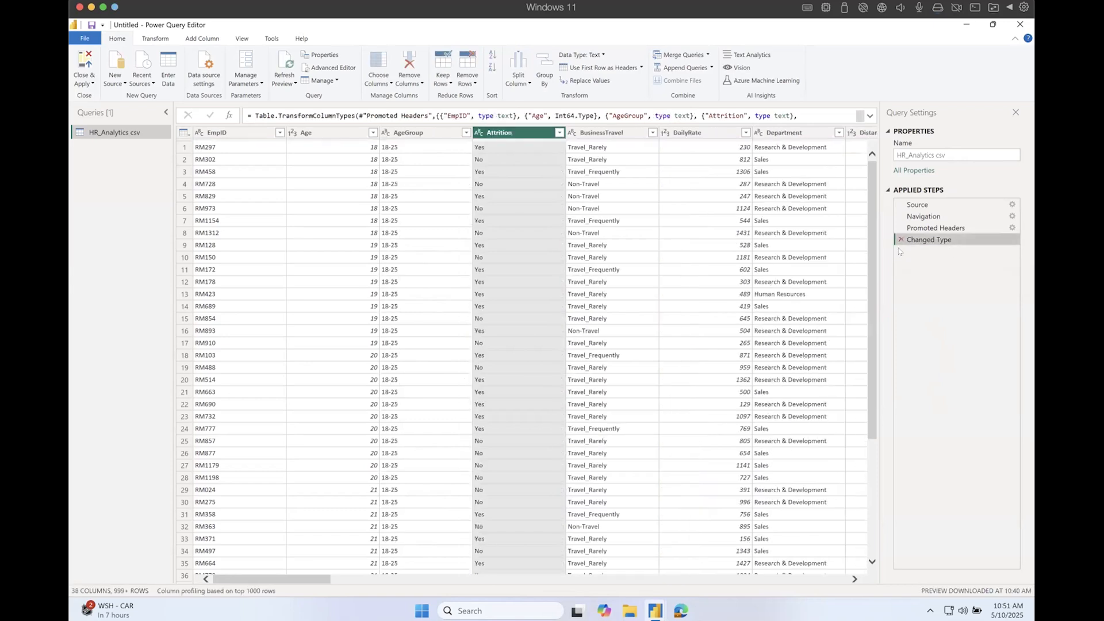
left_click(416, 133)
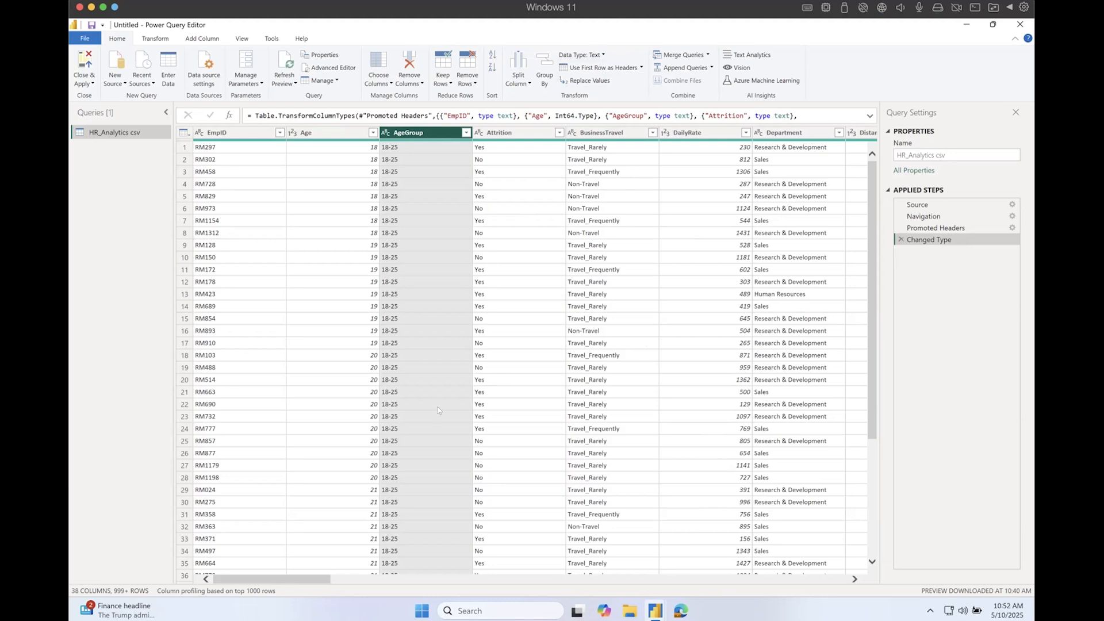
- Look across the Department to EnvironmentSatisfaction columns and review the available Transform commands
left_click_drag(307, 581, 406, 587)
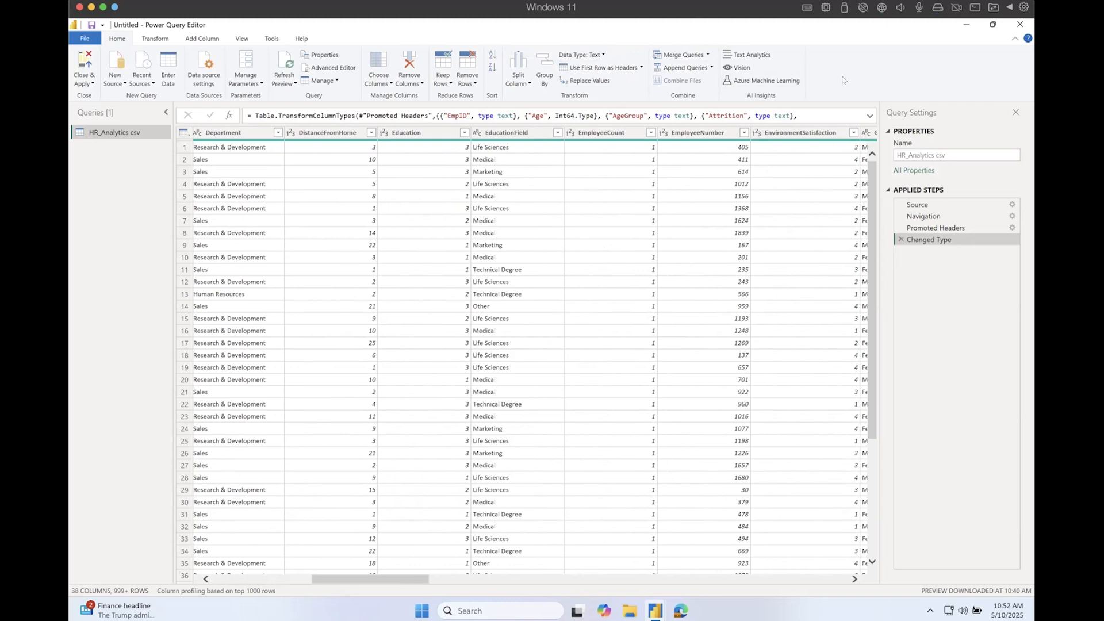
left_click(155, 39)
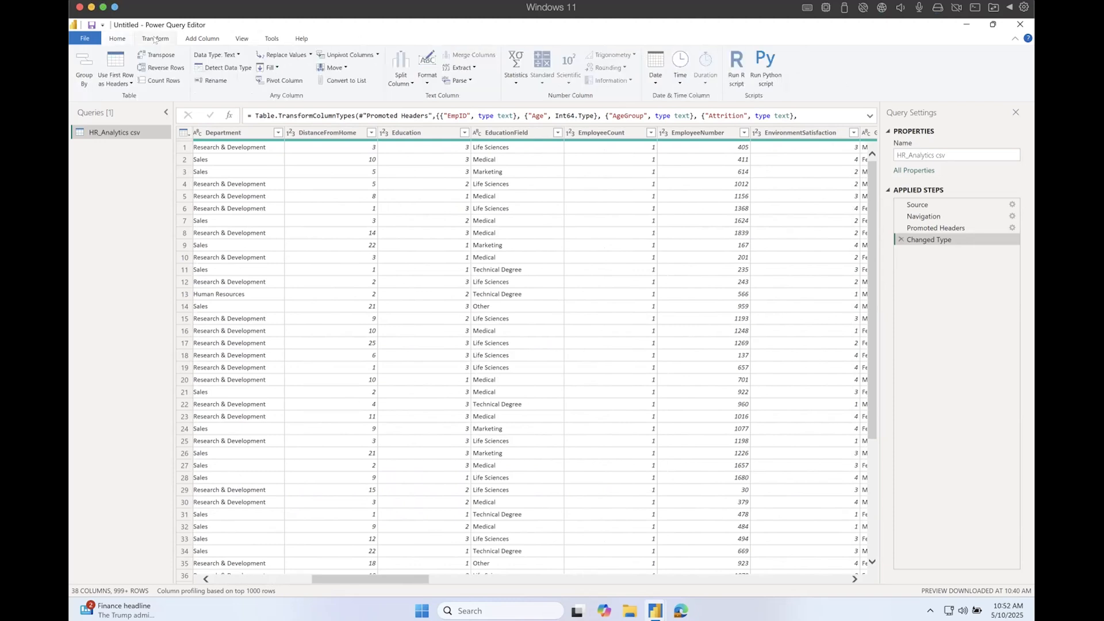
left_click(118, 38)
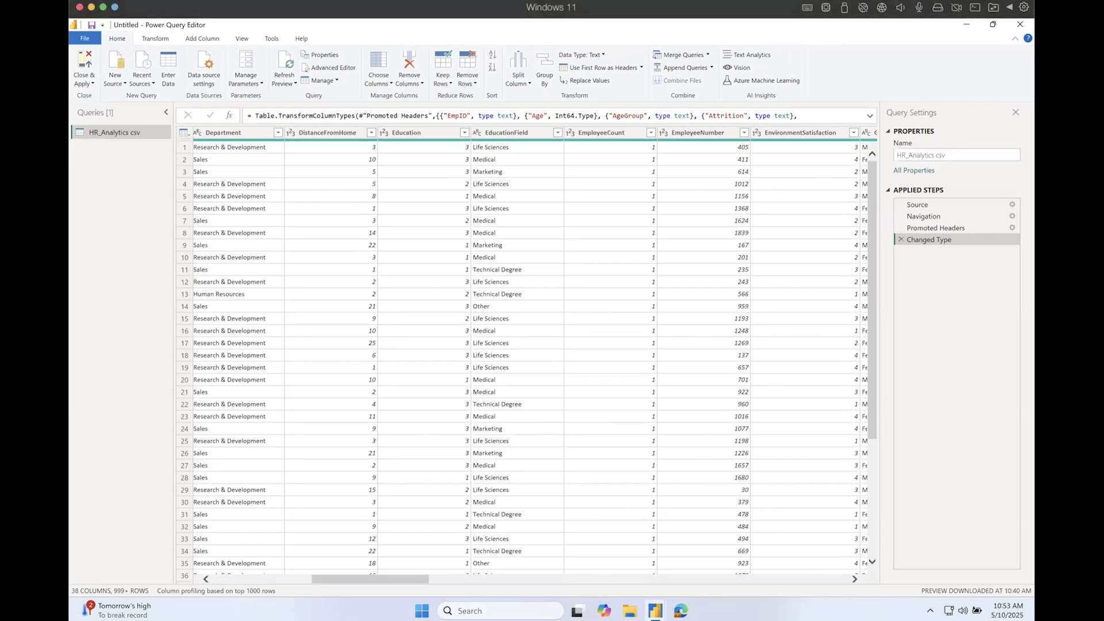
- Search Windows for "exc" and launch Microsoft Excel (Mac)
left_click(422, 610)
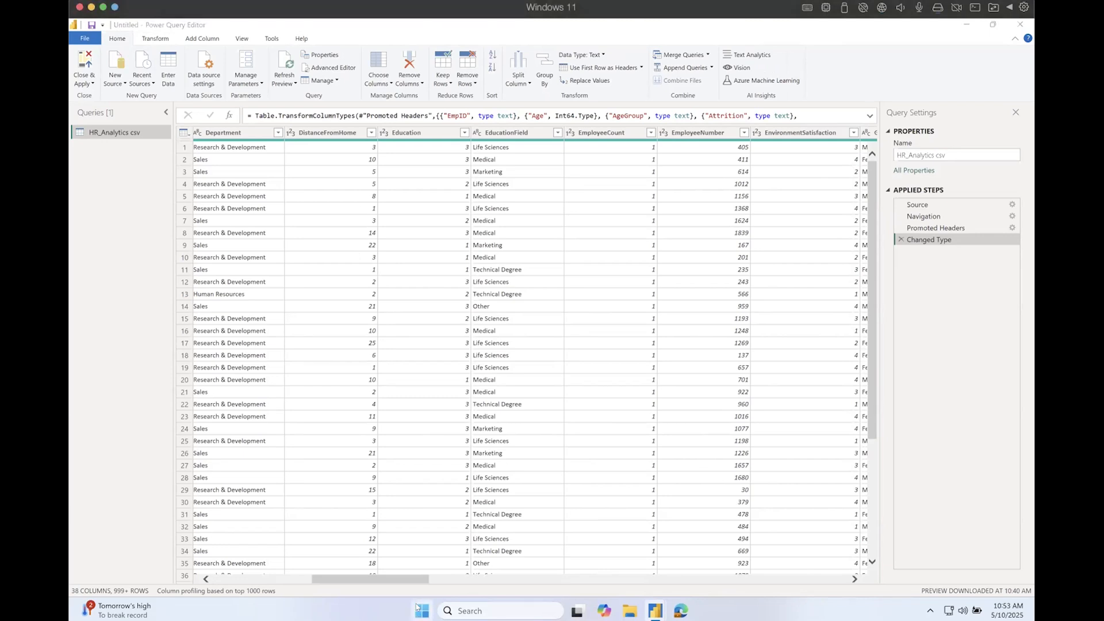
type("exc")
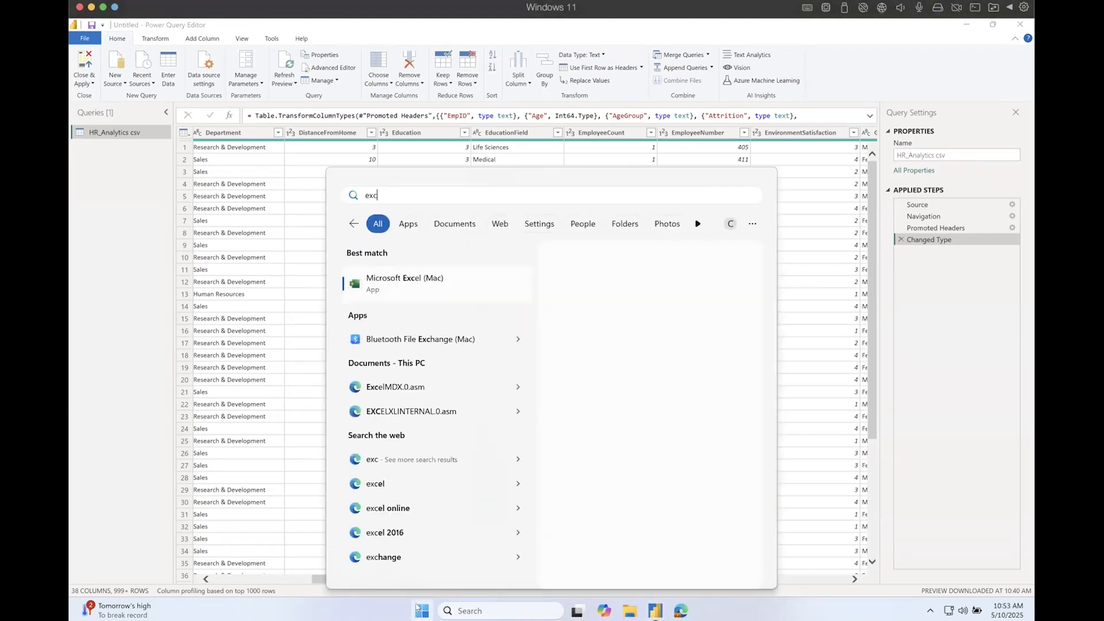
left_click(420, 280)
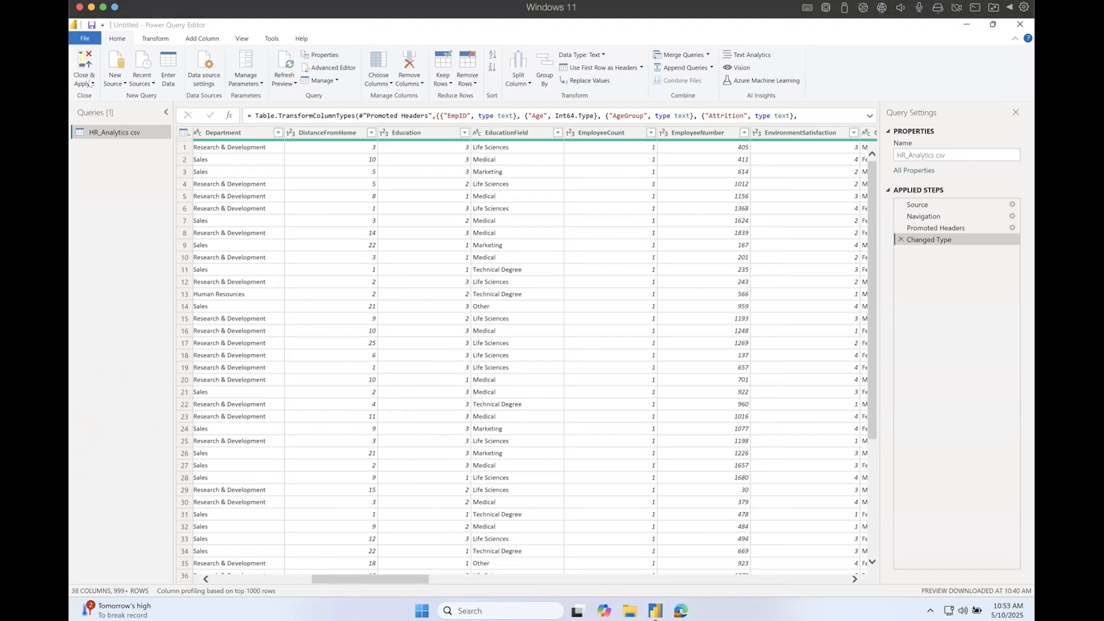
- Close the Power Query Editor and apply the pending query changes so the HR_Analytics data loads into the report
left_click(90, 84)
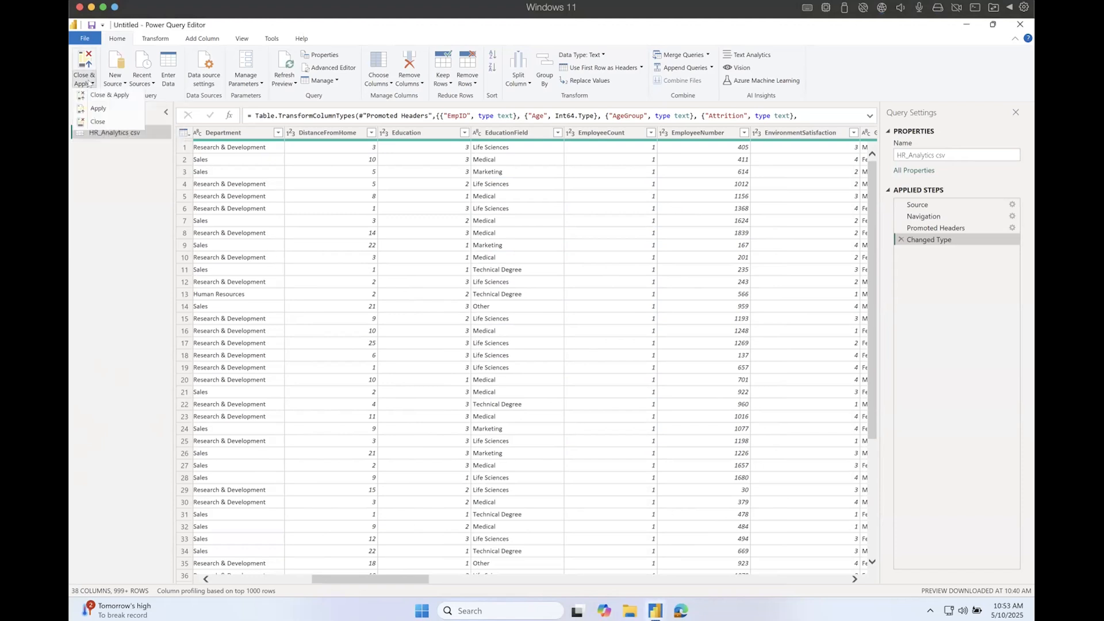
left_click(106, 95)
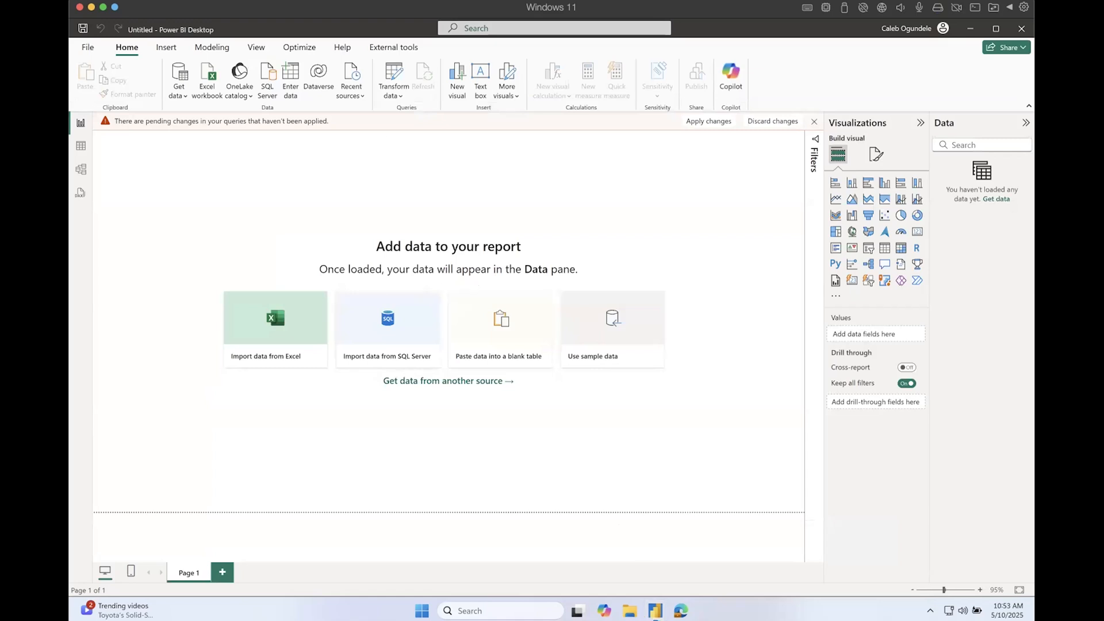
mouse_move(655, 611)
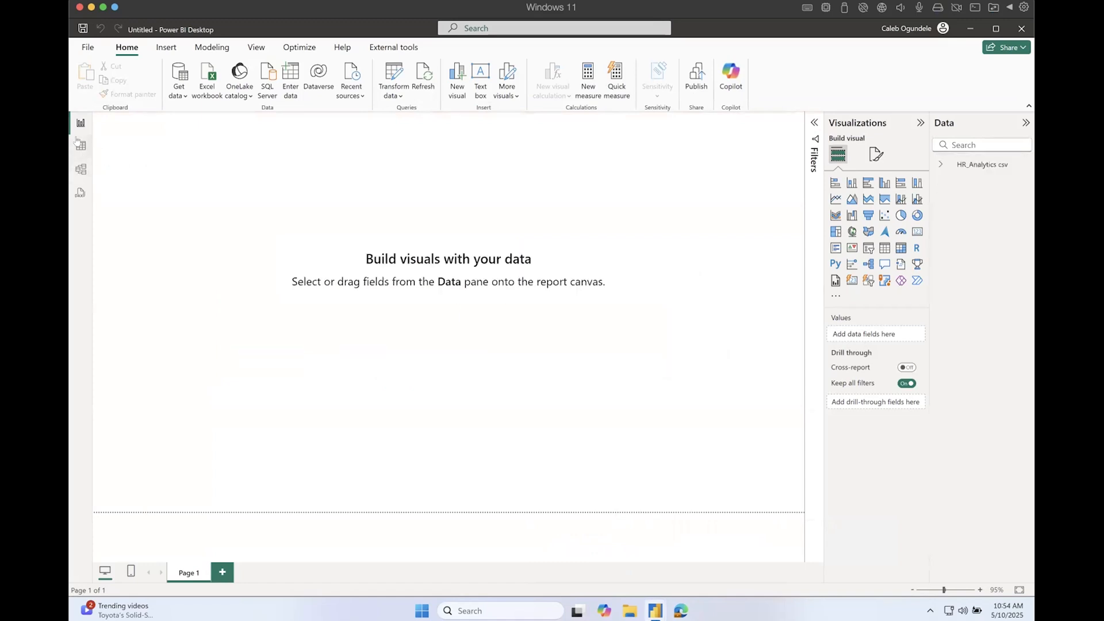
- Open the Model view and extend the HR_Analytics table card downward to show more of its fields
left_click(80, 169)
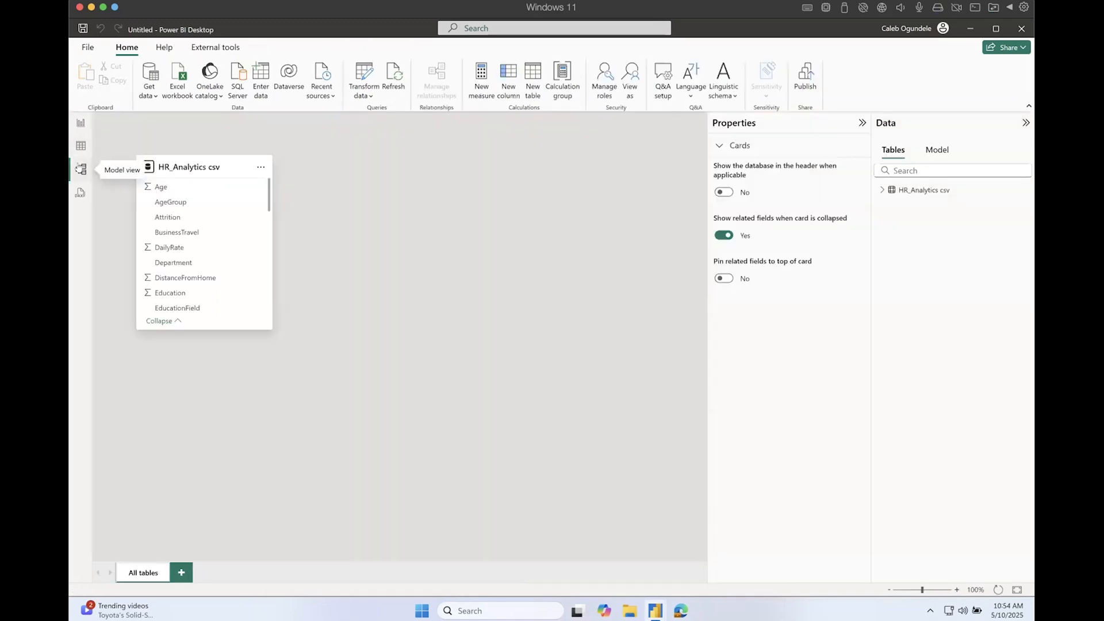
left_click_drag(238, 328, 238, 561)
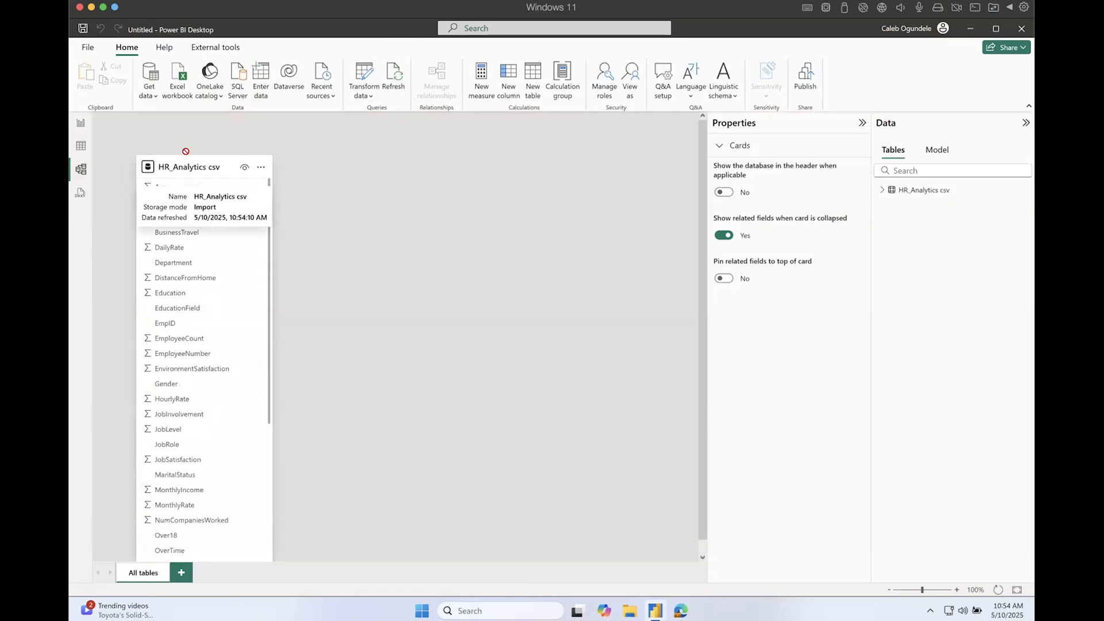
scroll(180, 311, "down", 5)
scroll(180, 311, "up", 5)
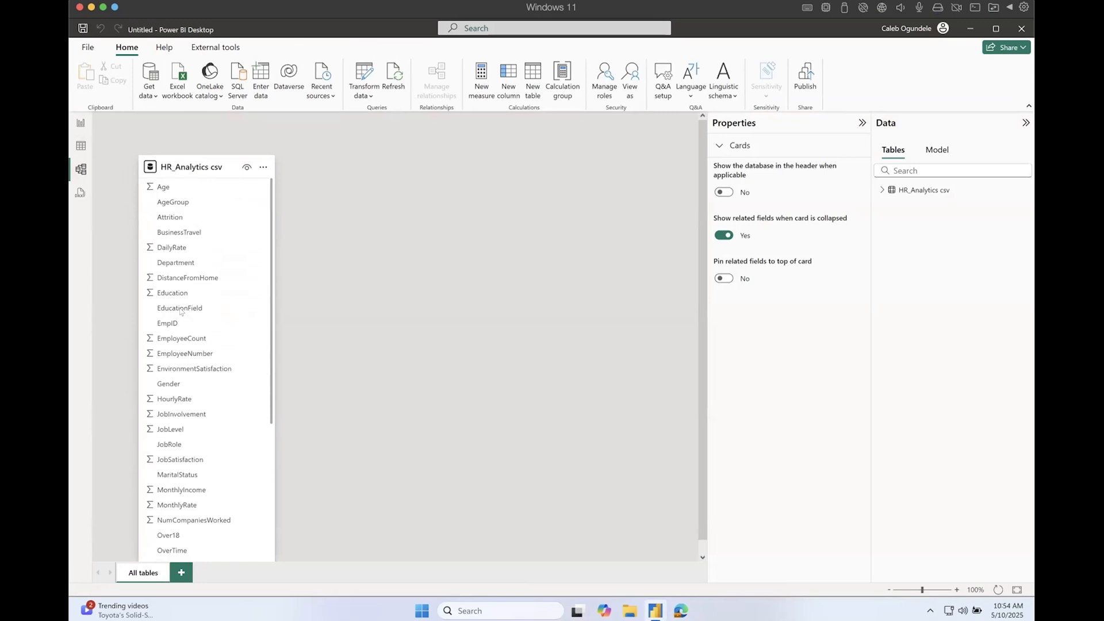
- Examine the loaded HR_Analytics rows and columns in the Table view and return to the Report view
left_click(80, 146)
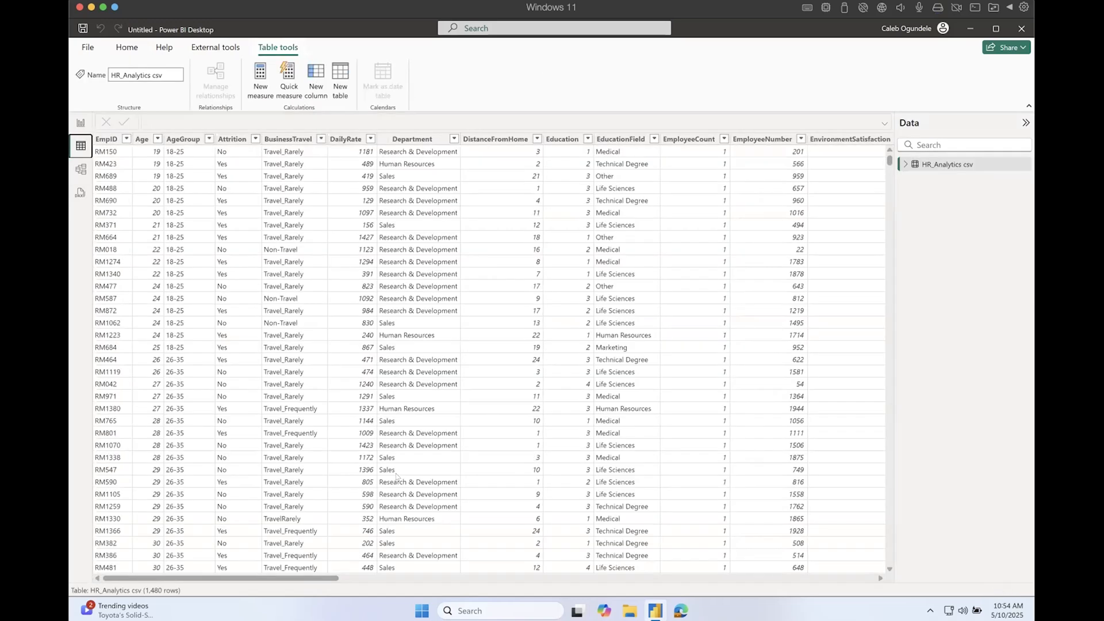
left_click_drag(317, 577, 605, 587)
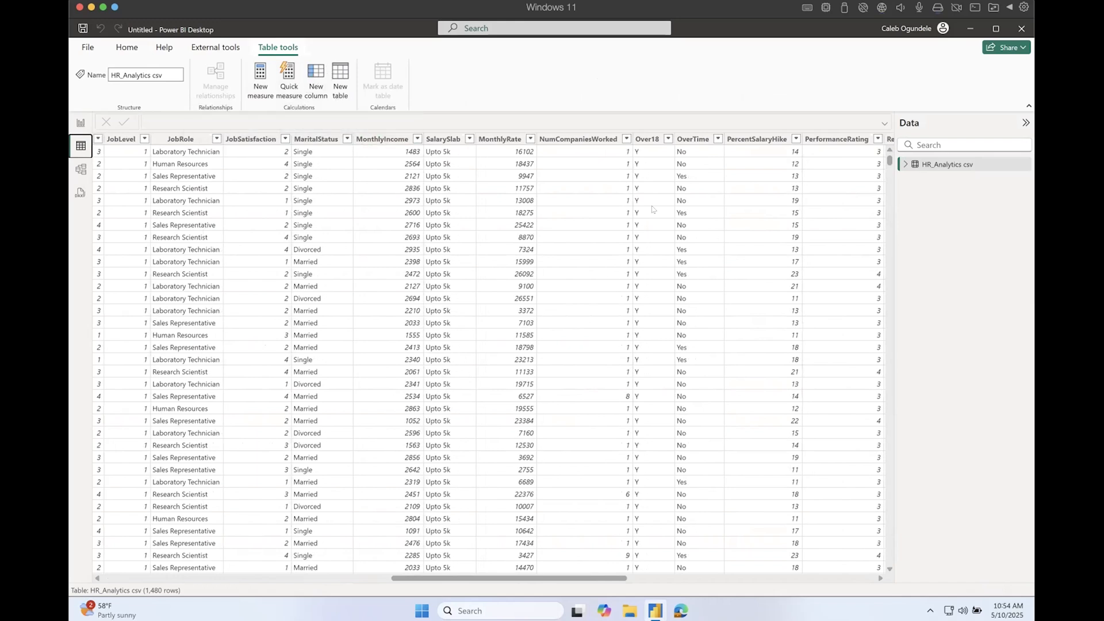
left_click(128, 47)
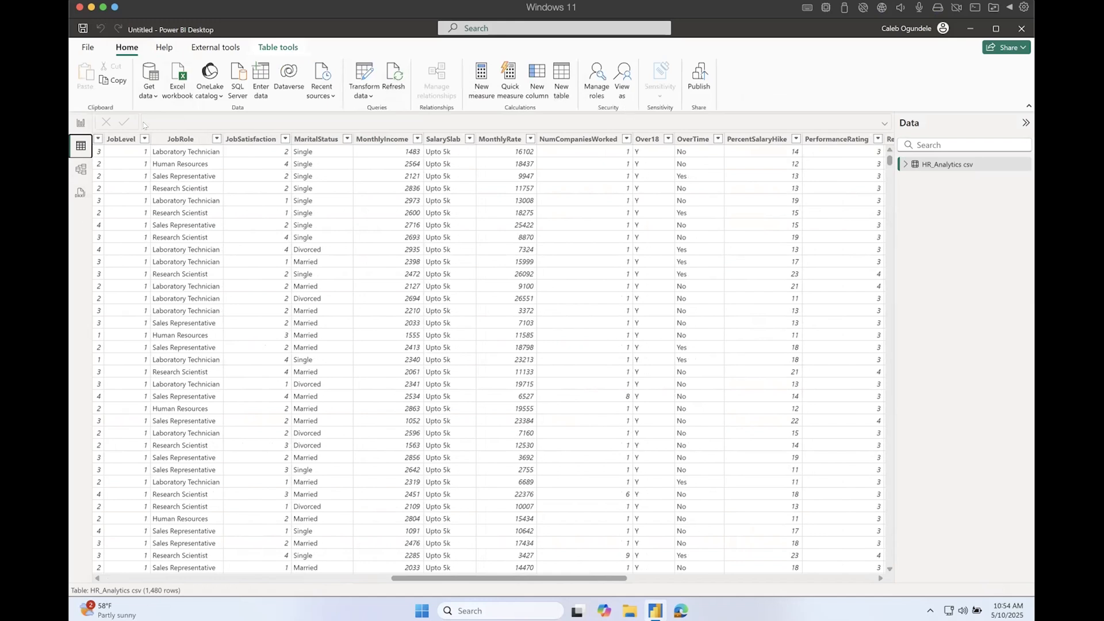
left_click(80, 123)
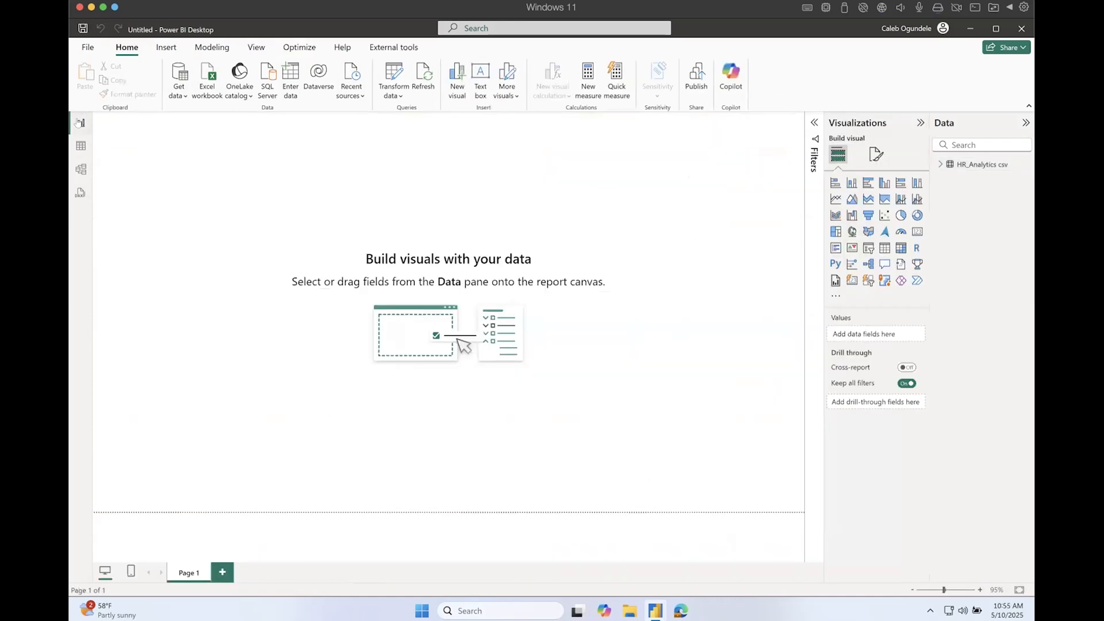
- Open the DAX query view, begin a query with "coun" on the empty line, and erase it
left_click(79, 193)
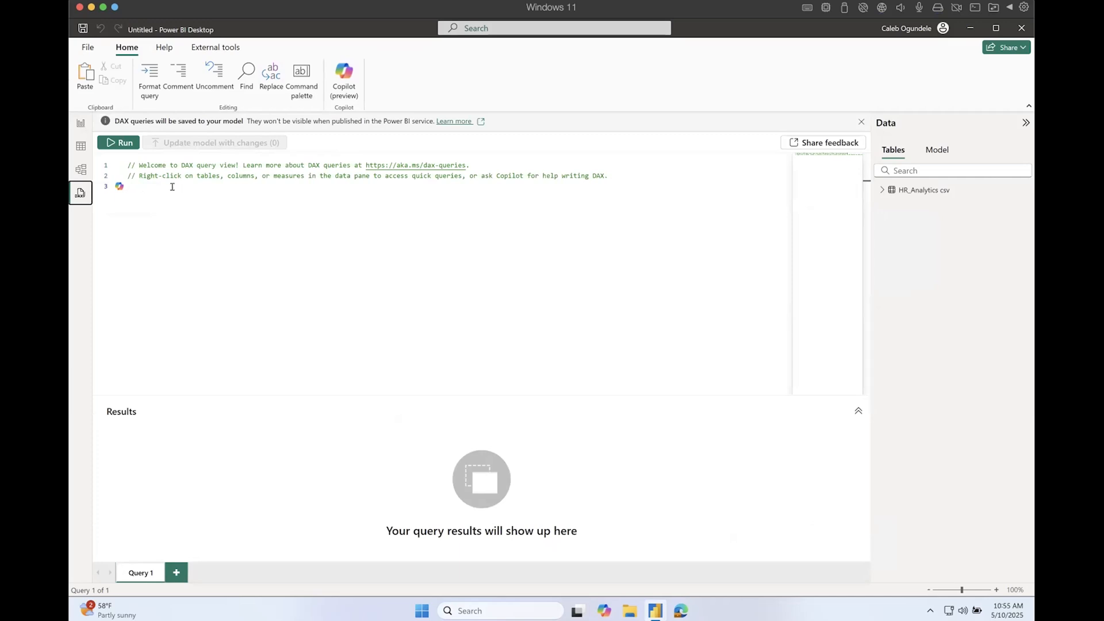
left_click(142, 184)
type("coun")
key("BackSpace")
key("BackSpace")
key("BackSpace")
key("BackSpace")
key("BackSpace")
- Try to have Copilot suggest measures for the DAX query, cancelling the workspace selection
left_click(344, 78)
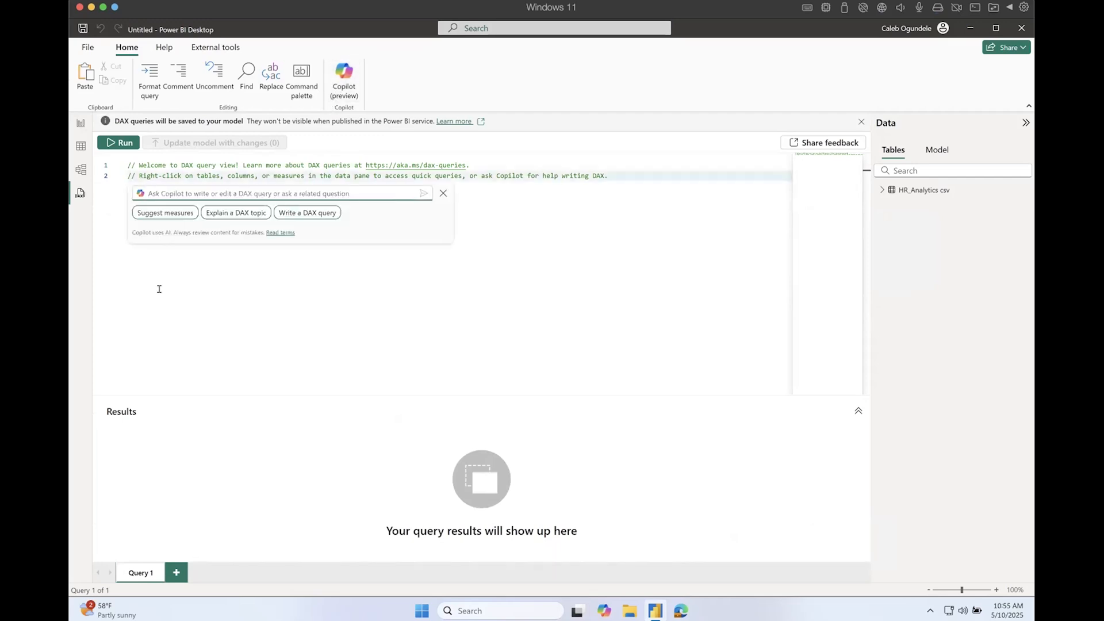
left_click(166, 213)
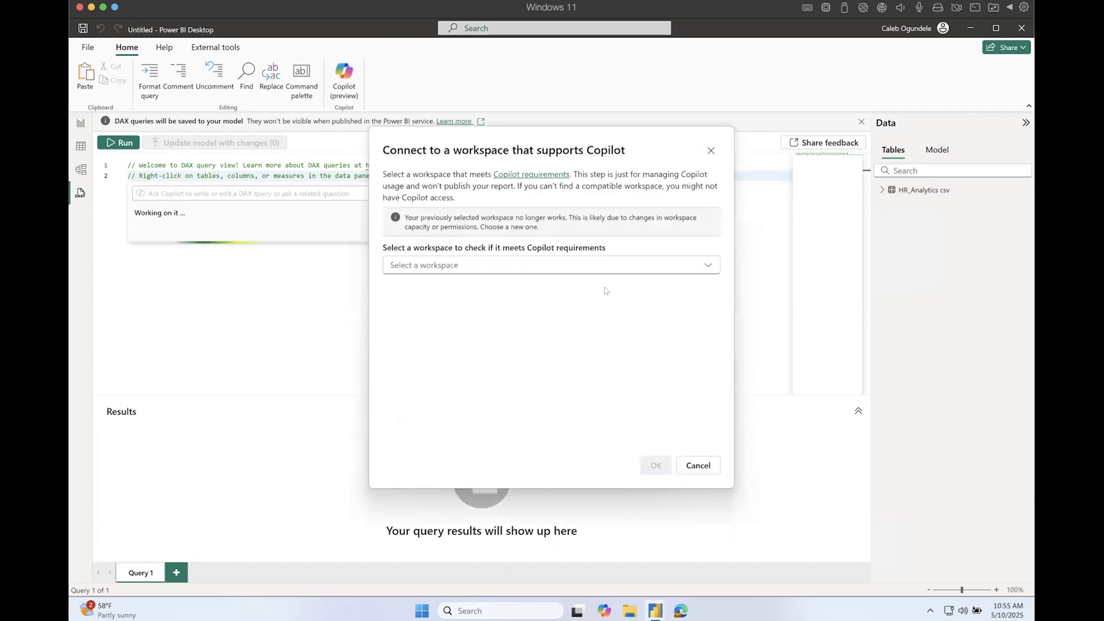
left_click(587, 270)
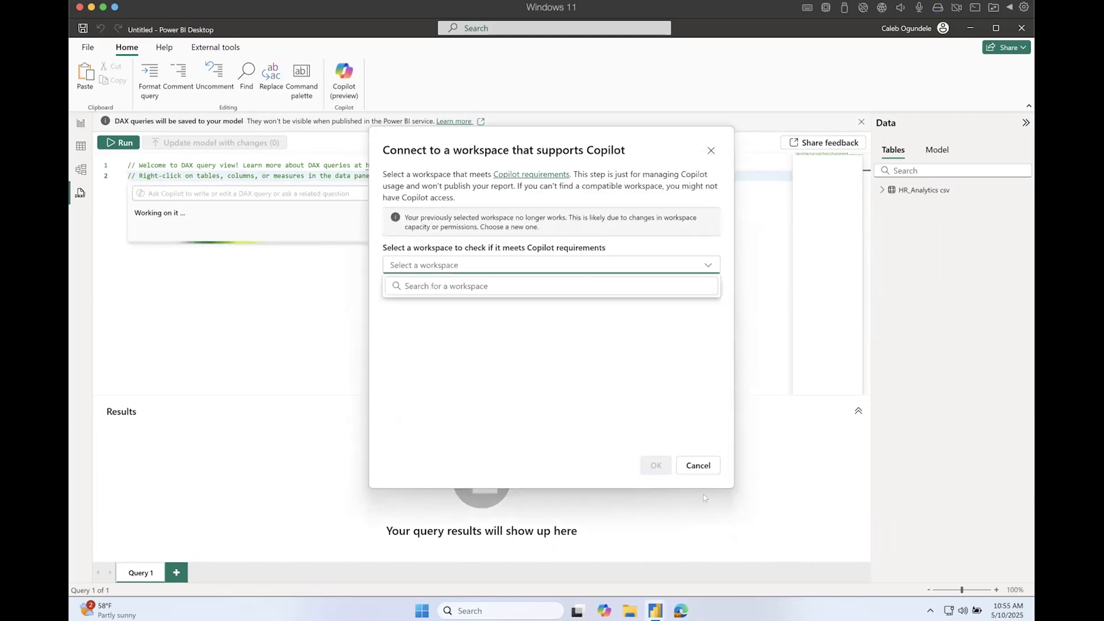
left_click(697, 465)
left_click(697, 466)
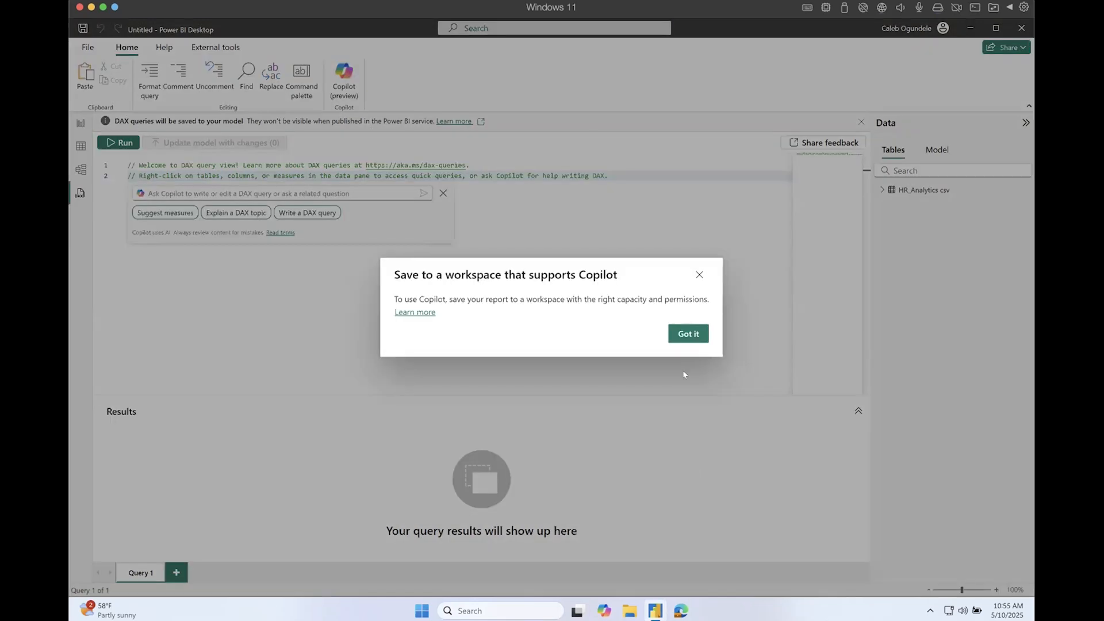
left_click(688, 333)
- Return to the Report view, expand the HR_Analytics field list, and widen the Visualizations and Data panes
left_click(79, 123)
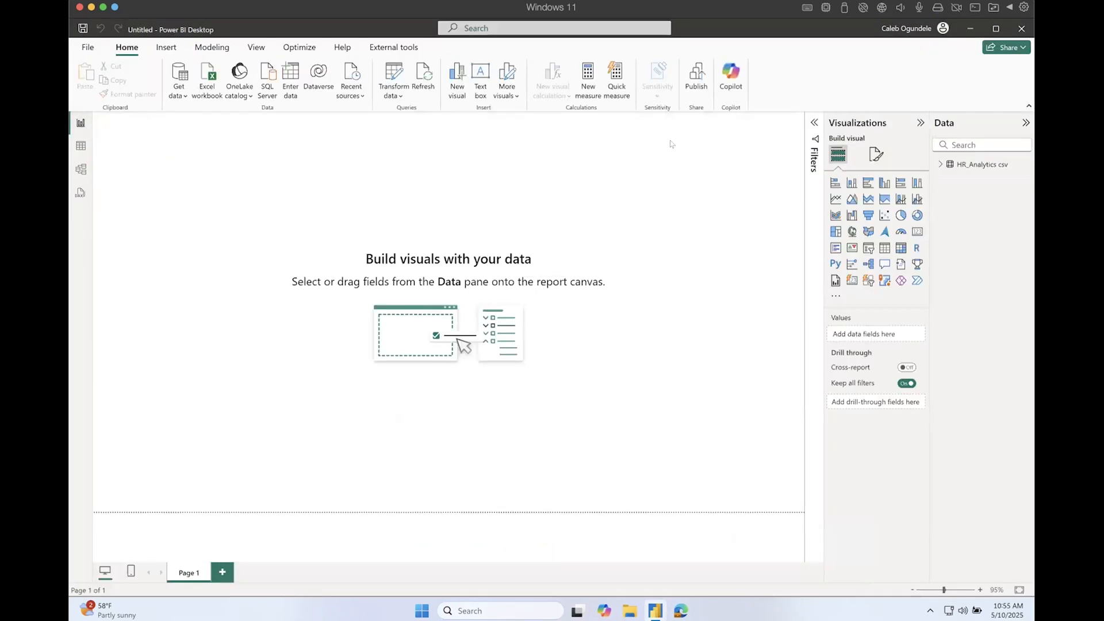
left_click(940, 164)
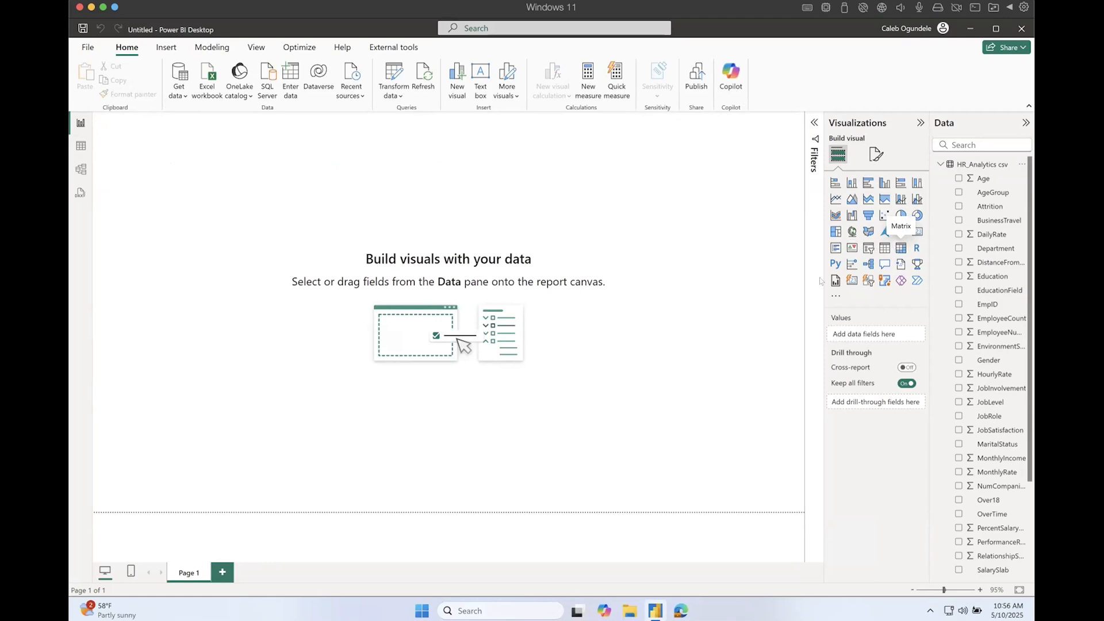
left_click_drag(823, 285, 707, 272)
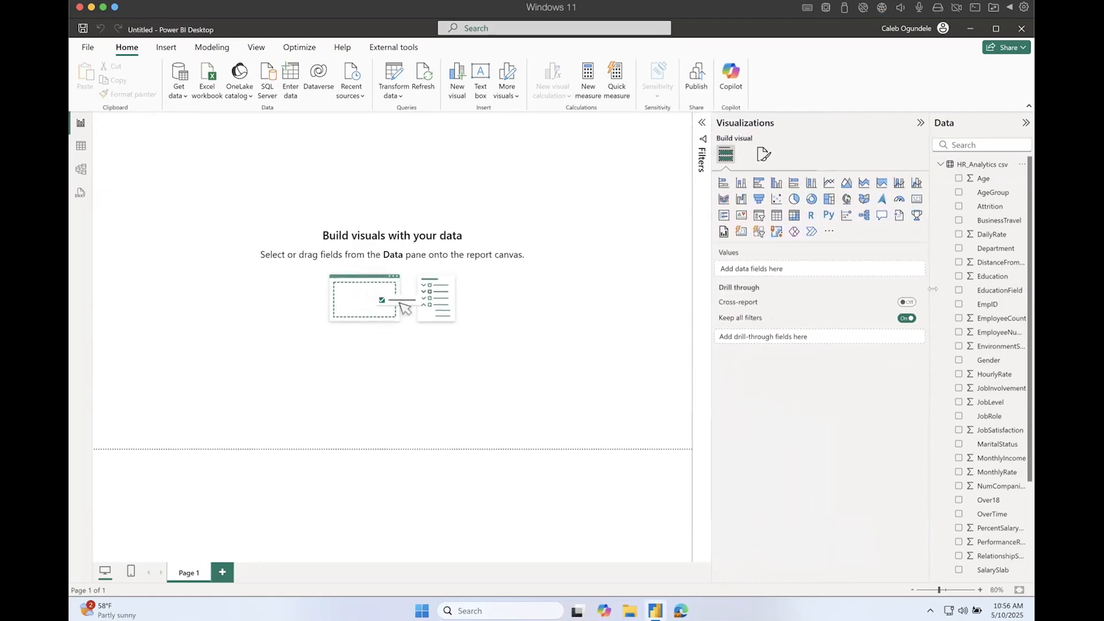
left_click_drag(926, 272, 876, 273)
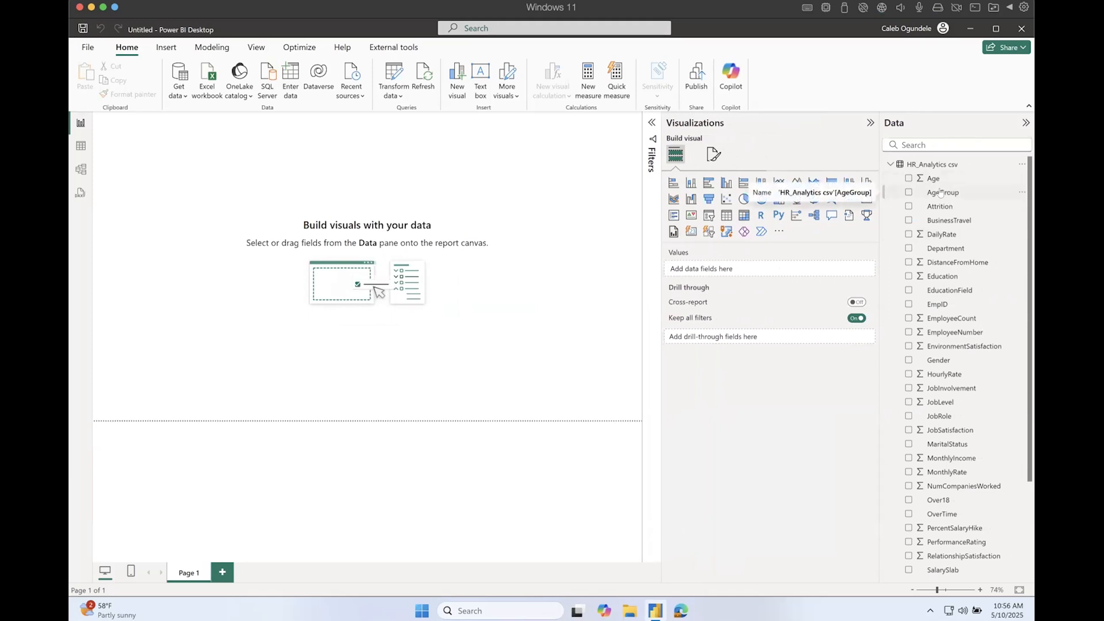
- Look through the HR_Analytics field list, search it for "gend", and clear the search
left_click(935, 140)
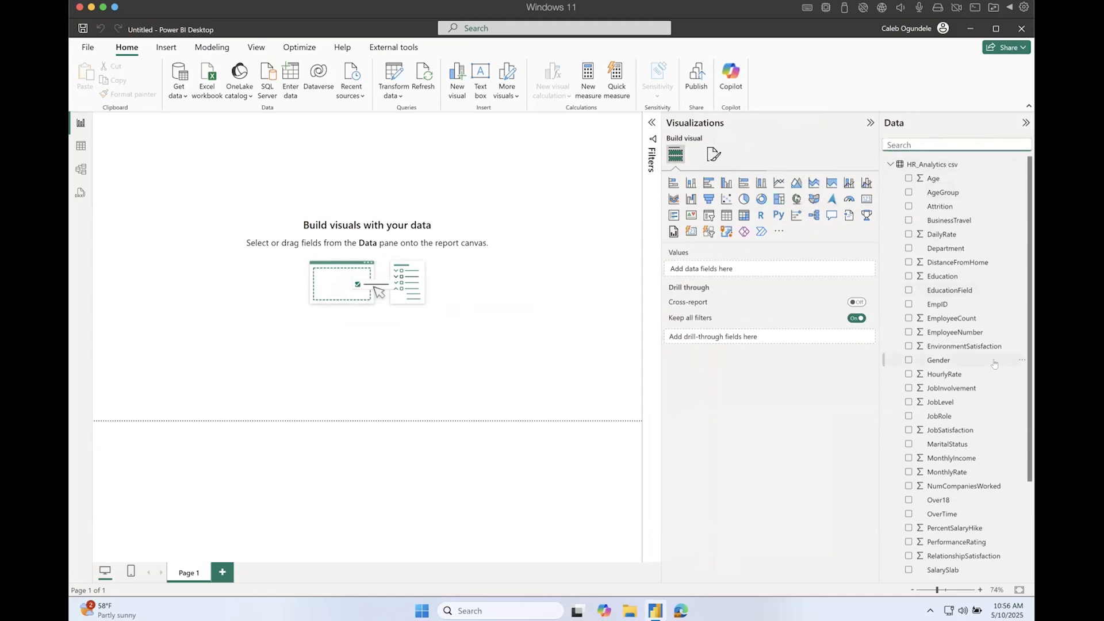
scroll(963, 340, "down", 4)
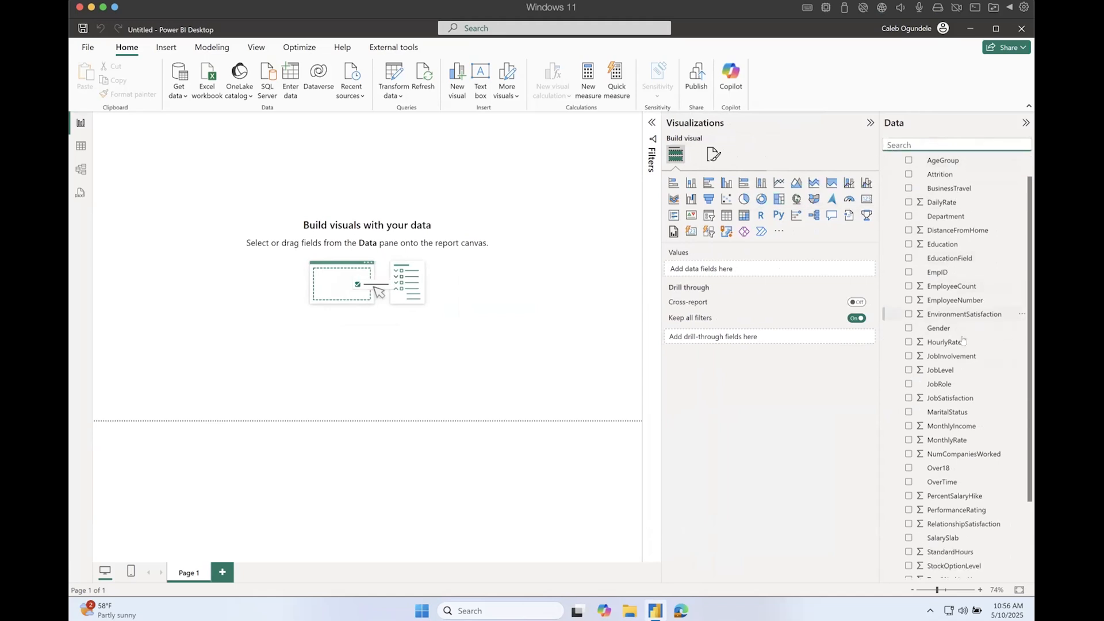
scroll(964, 340, "up", 1)
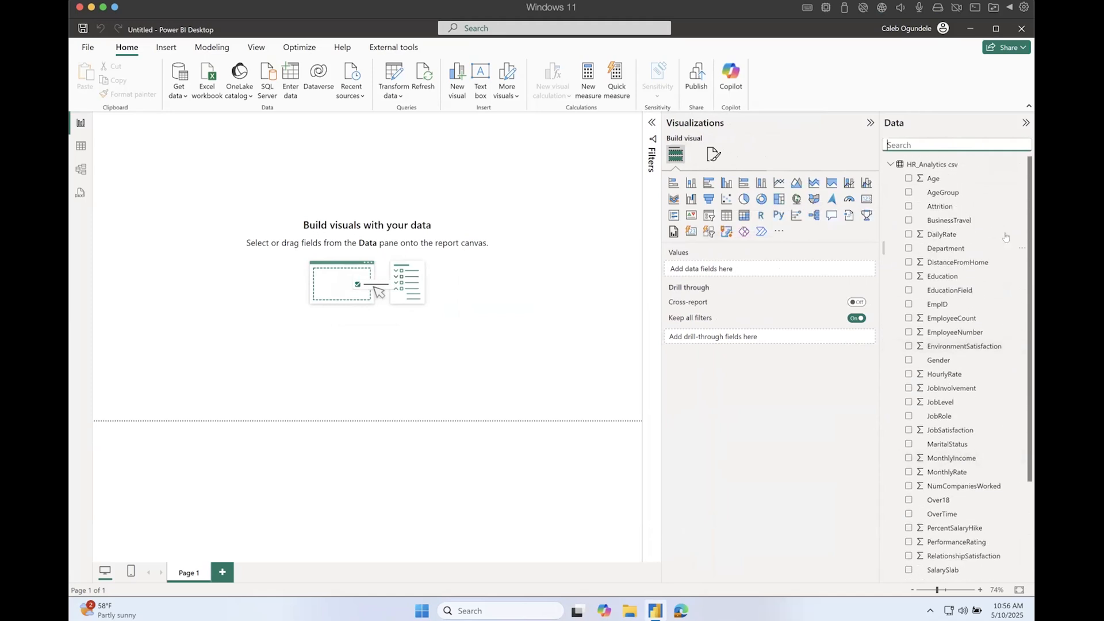
left_click(961, 141)
type("ge")
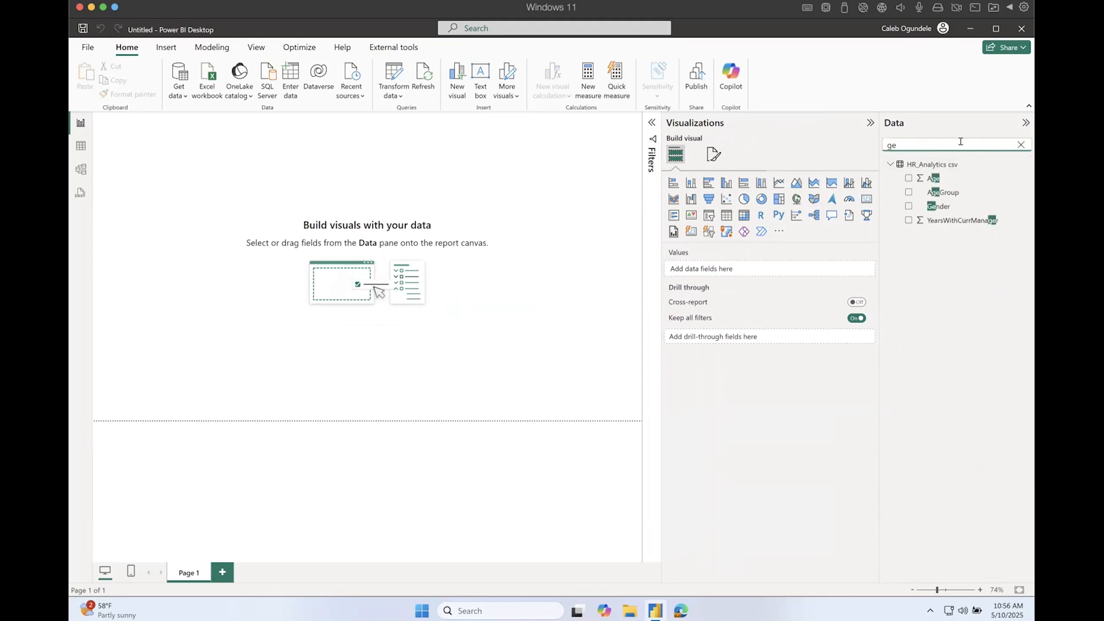
type("nd")
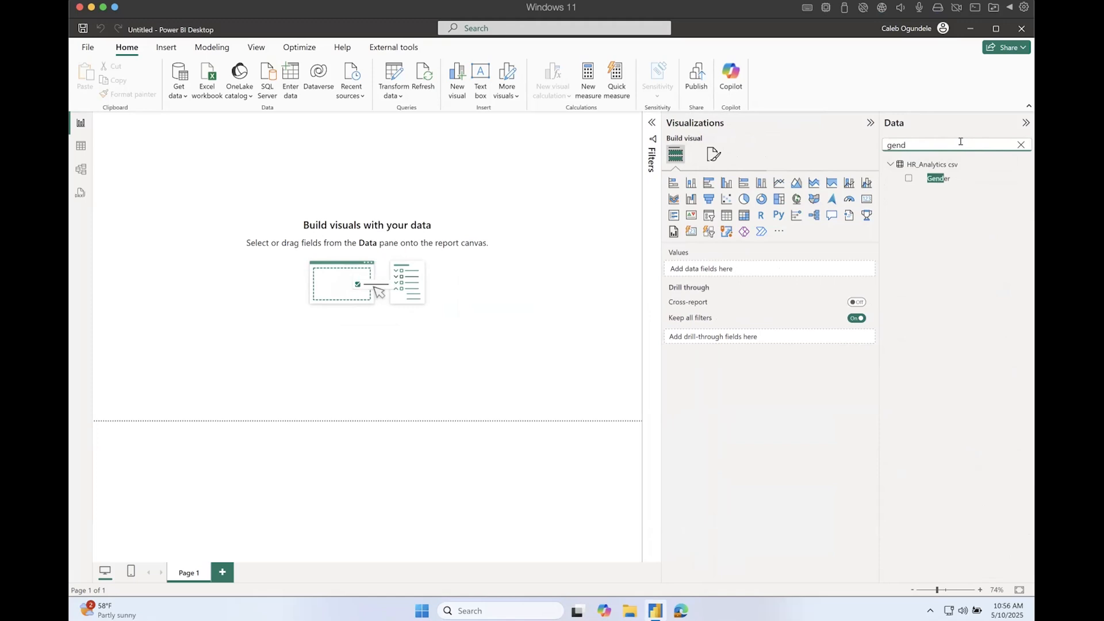
left_click(1020, 144)
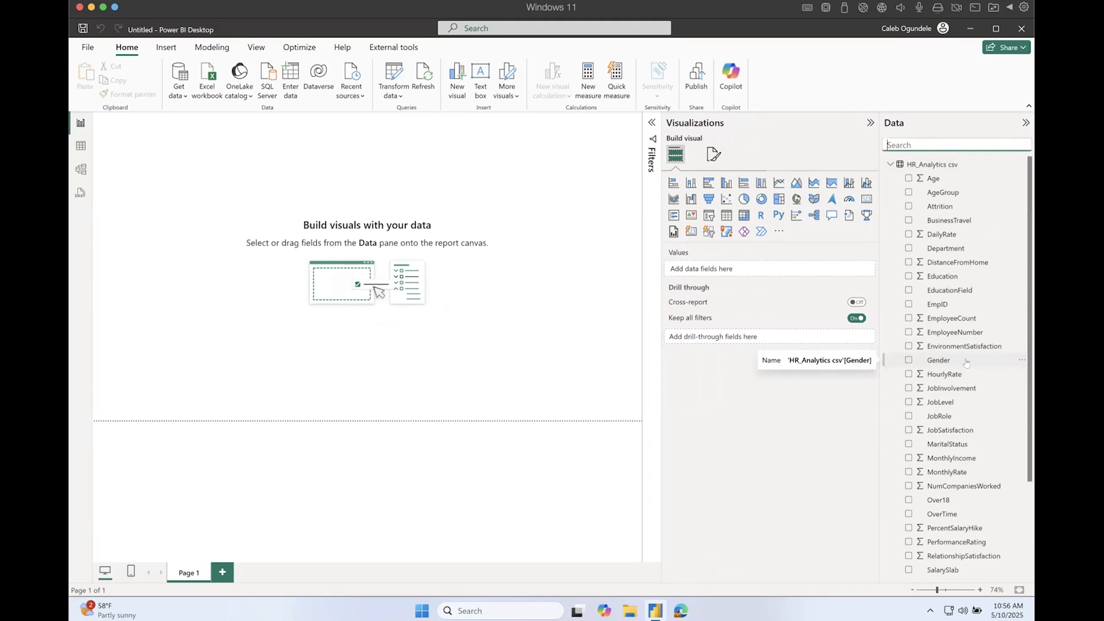
- Create a table visual from the Gender and Department fields in the canvas's upper-left area and enlarge its frame
left_click_drag(967, 363, 189, 172)
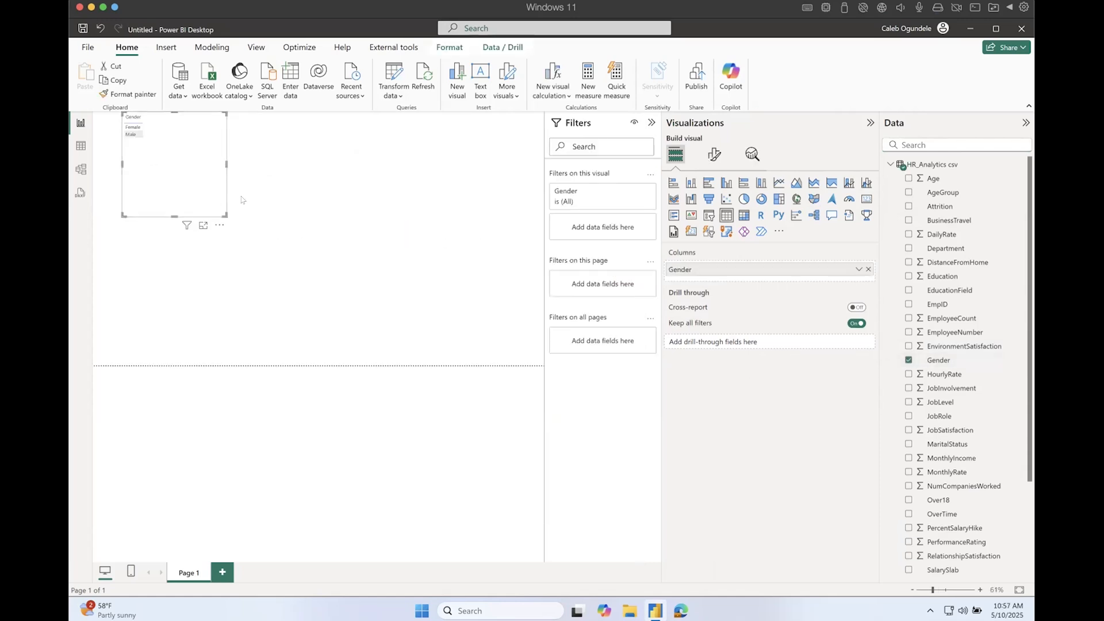
left_click_drag(226, 216, 295, 318)
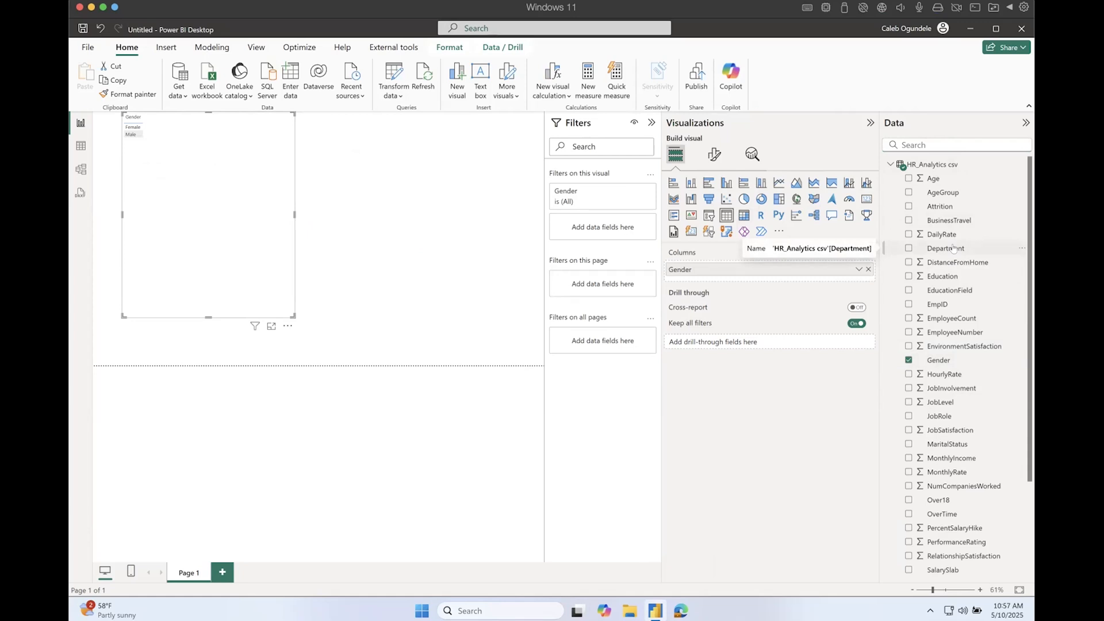
left_click_drag(953, 248, 767, 276)
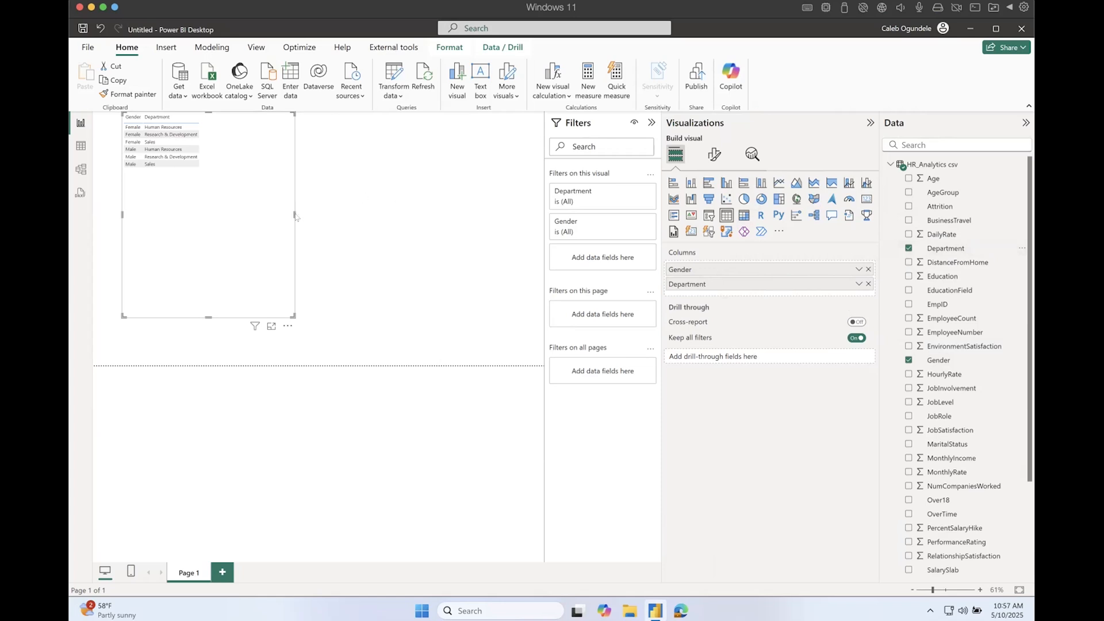
left_click_drag(296, 217, 414, 216)
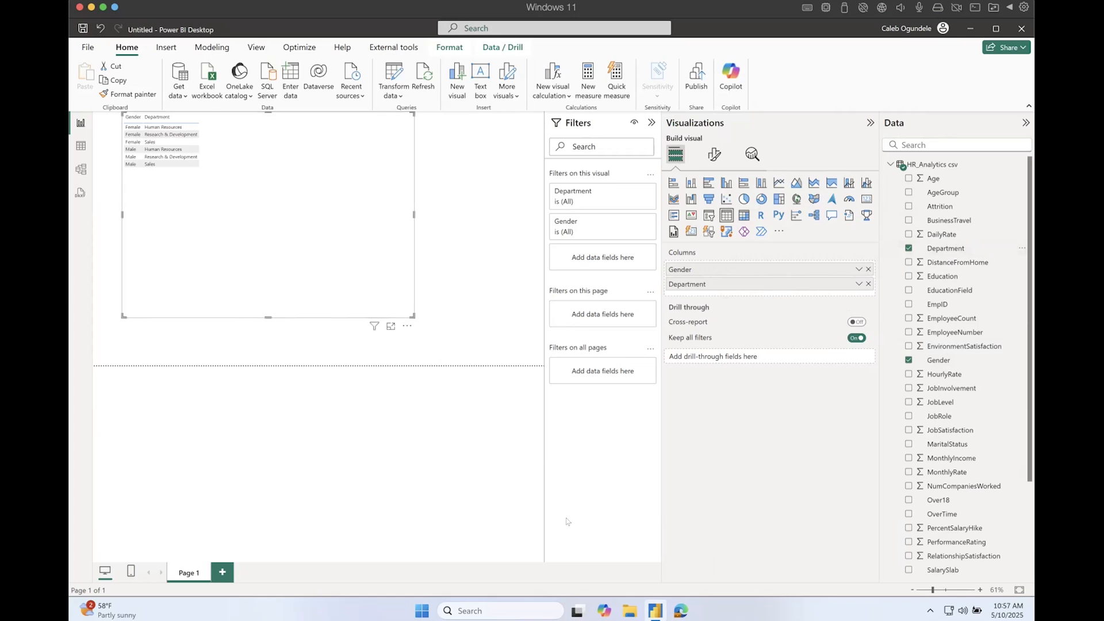
- Place Department ahead of Gender in the table's columns
left_click(978, 590)
left_click(977, 590)
left_click(977, 590)
left_click(977, 590)
left_click(978, 590)
left_click(978, 590)
left_click(978, 590)
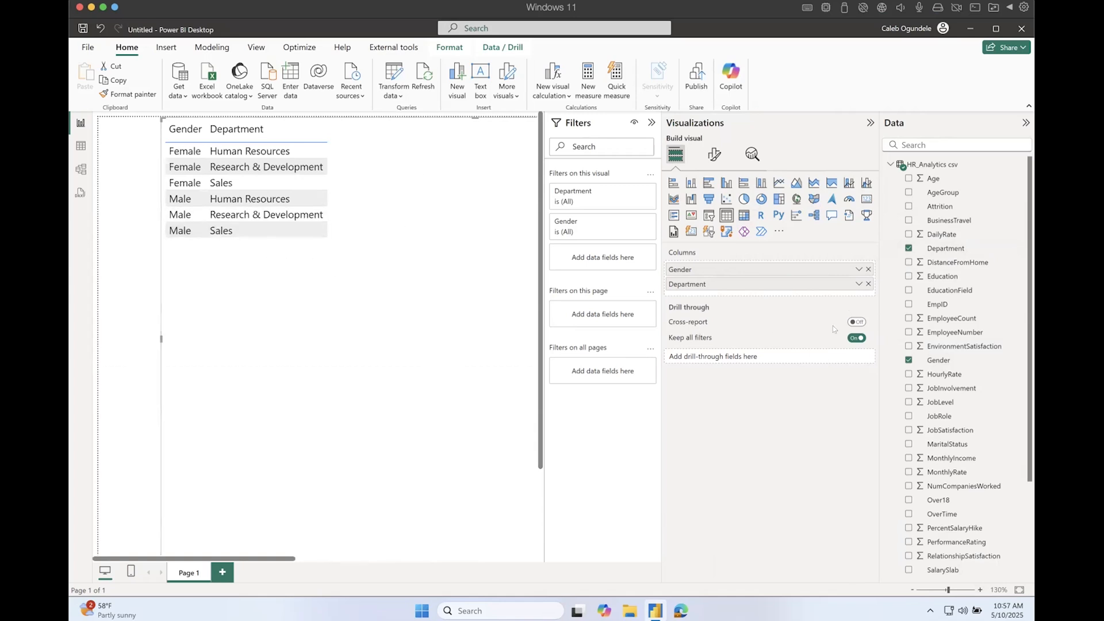
left_click_drag(705, 284, 702, 267)
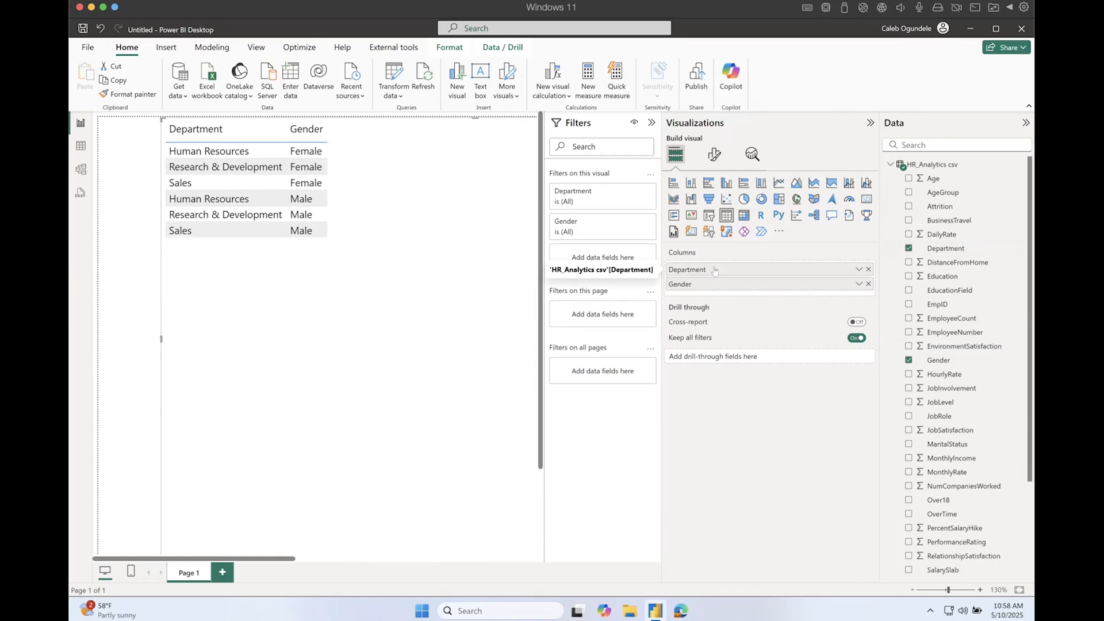
- Convert the table to a matrix, switching back to the table layout once to compare the two
left_click(744, 217)
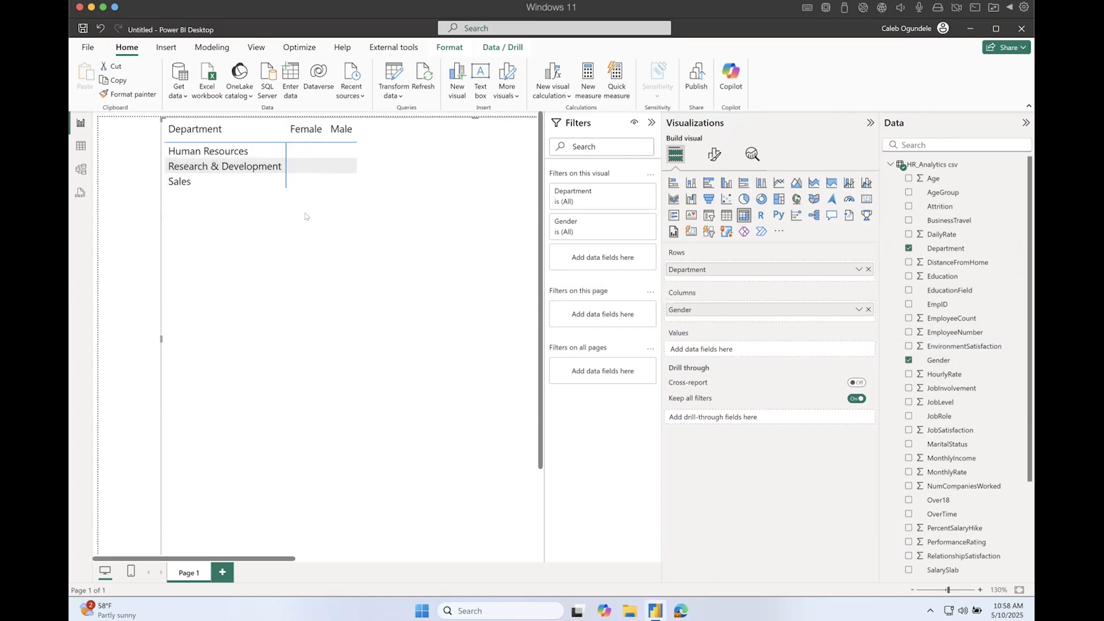
left_click(724, 217)
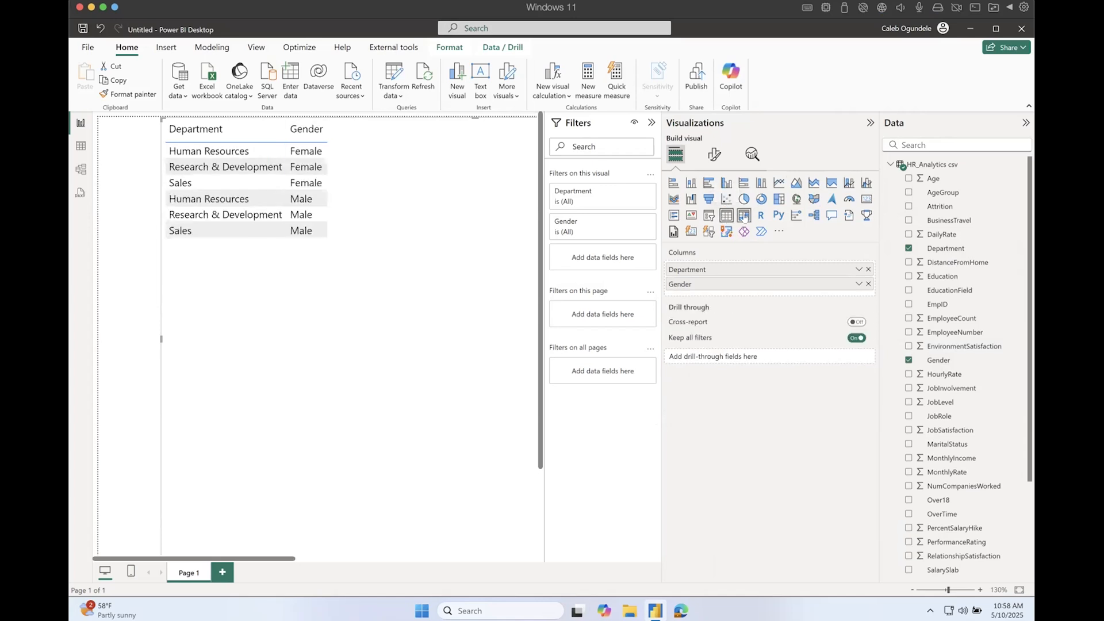
left_click(743, 217)
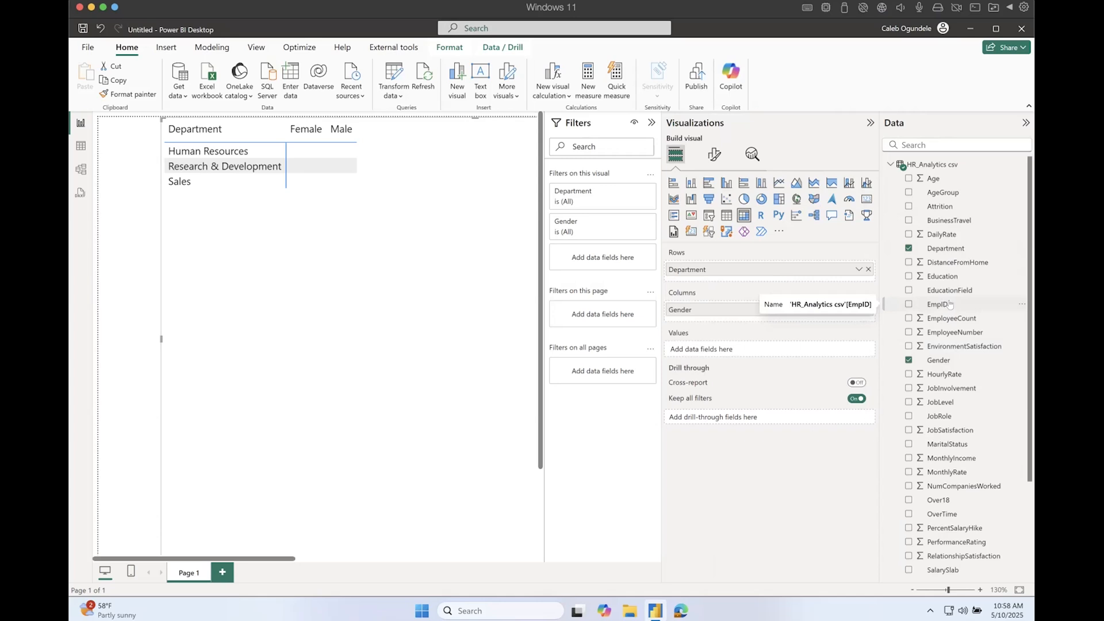
- Add EmpID to the matrix values and summarize it by Count
left_click_drag(953, 304, 750, 349)
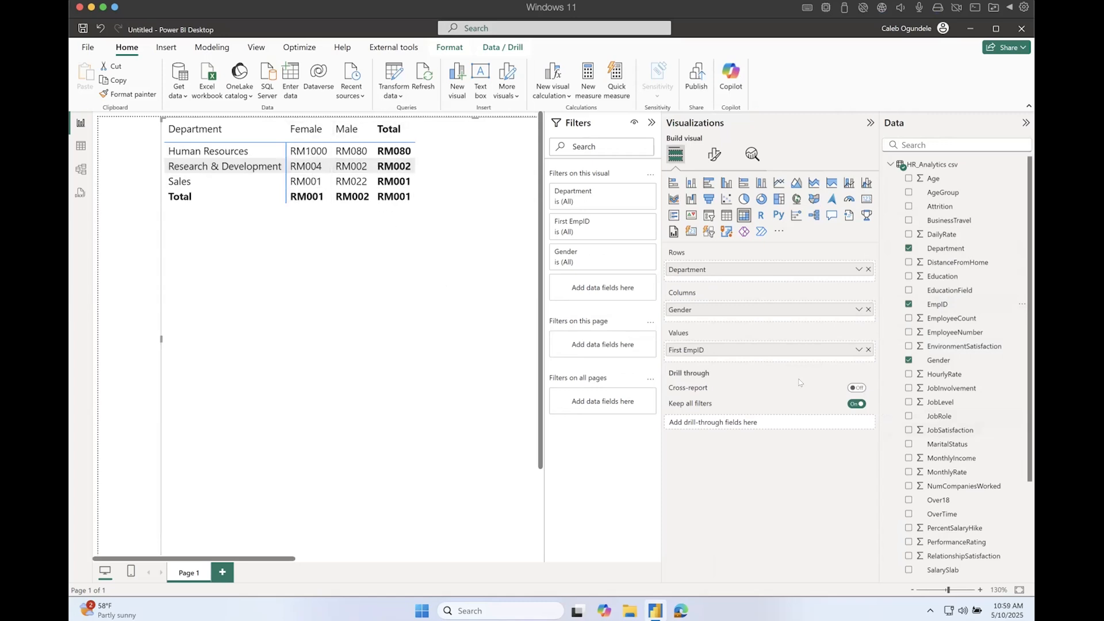
left_click(859, 350)
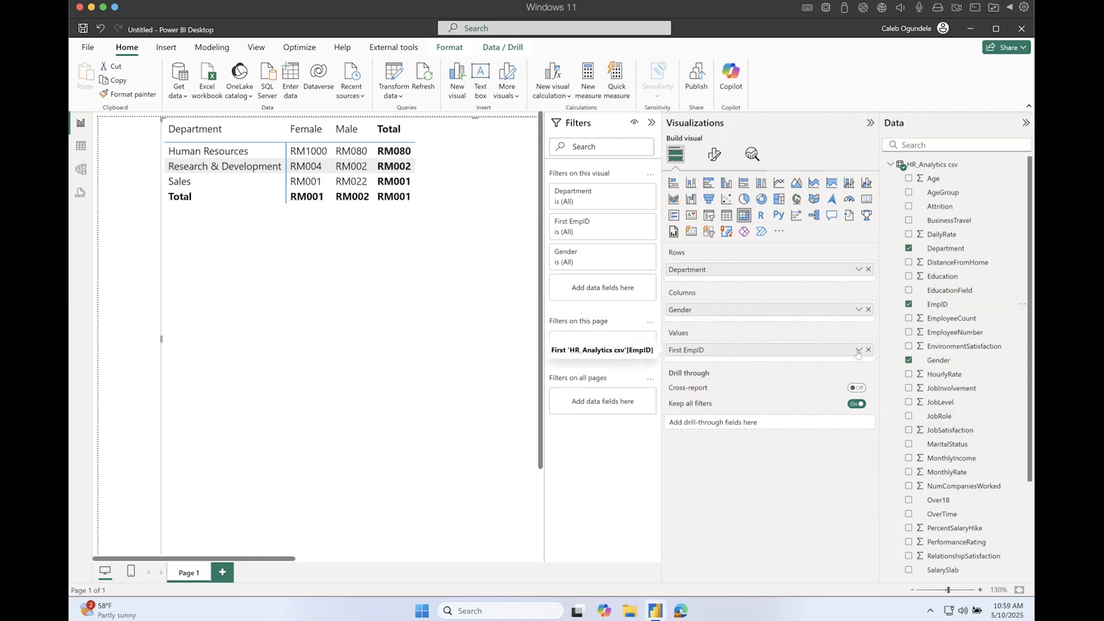
mouse_move(955, 412)
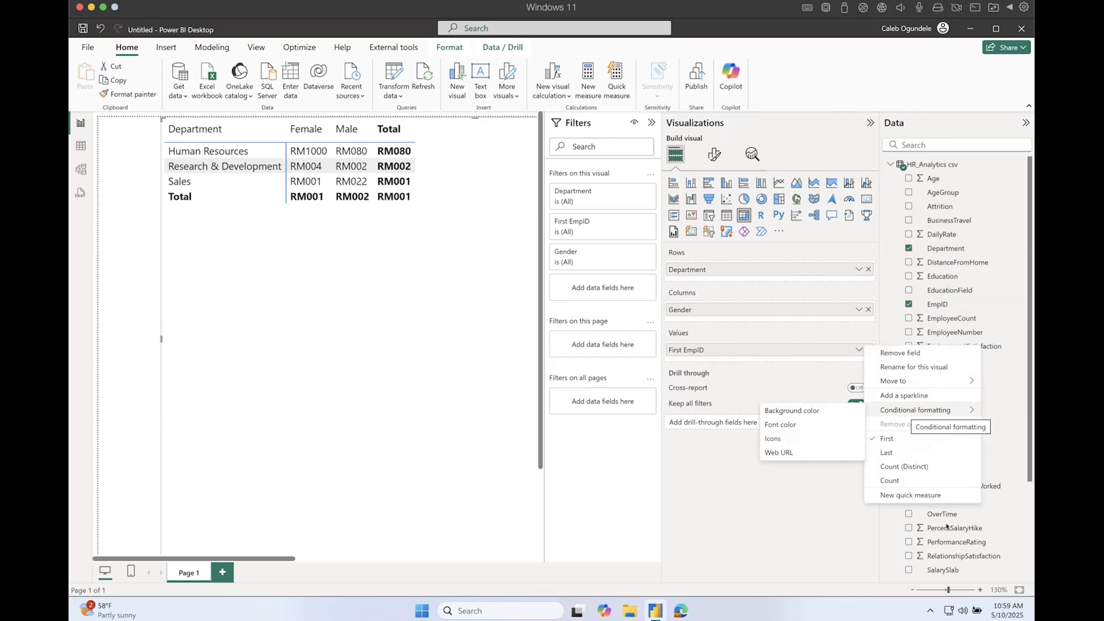
left_click(891, 480)
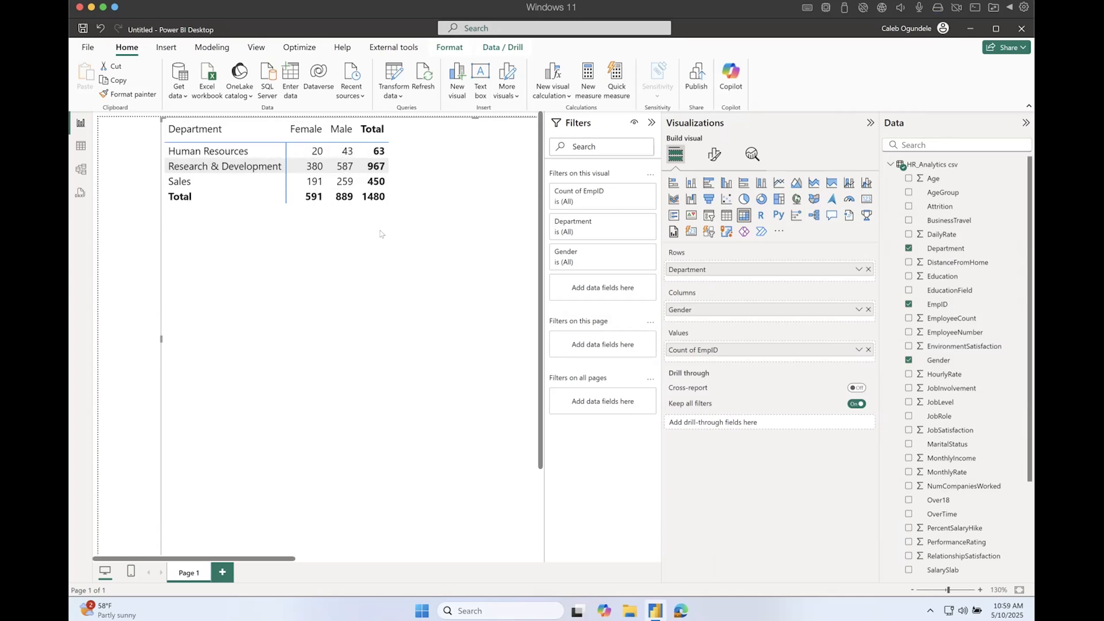
- Nest Gender under Department in the matrix rows with Human Resources expanded, comparing the matrix with the table layout
left_click(726, 215)
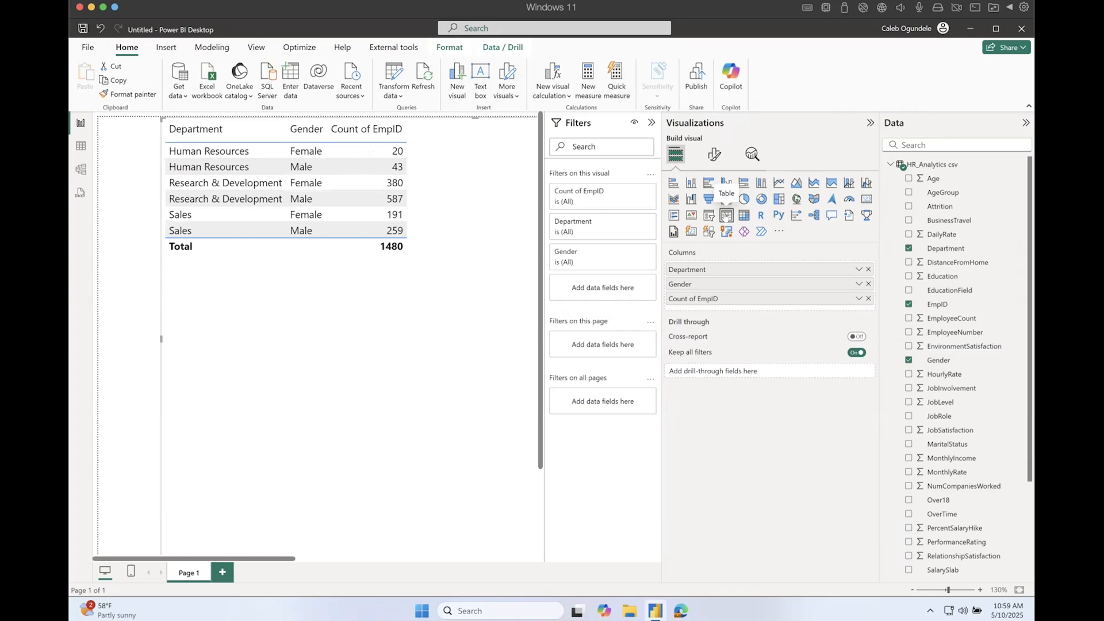
left_click(745, 216)
left_click_drag(723, 309, 718, 269)
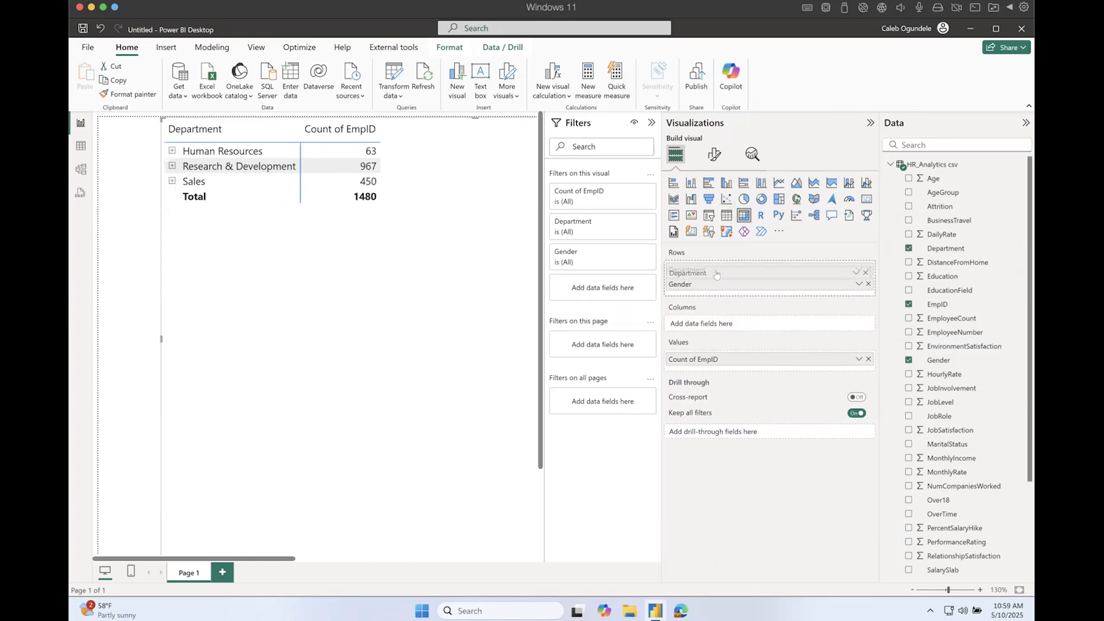
left_click(172, 150)
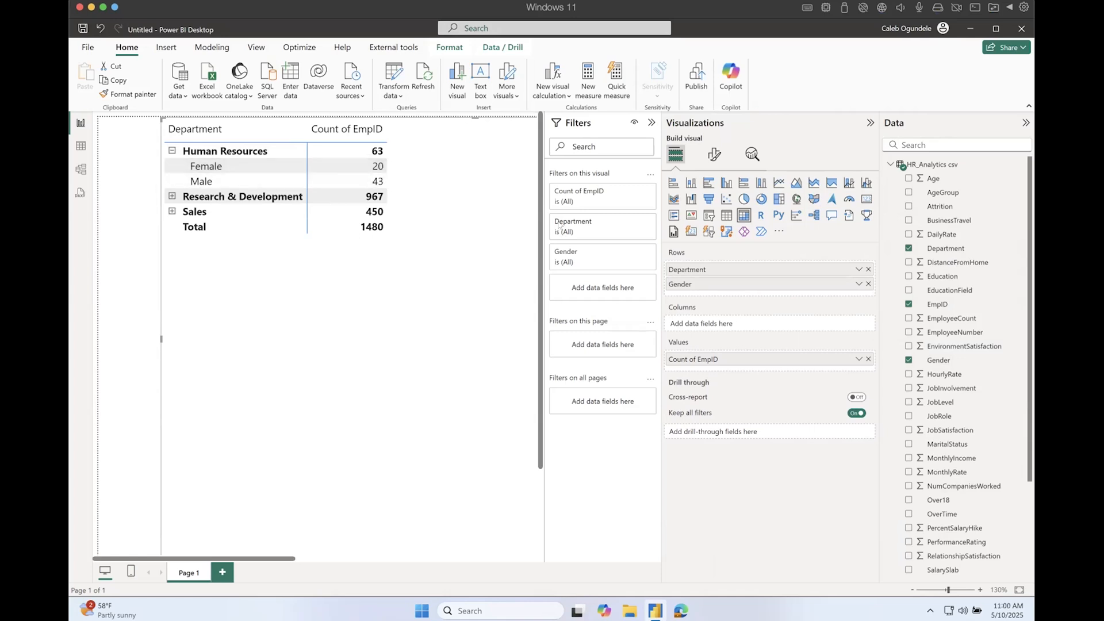
left_click(726, 215)
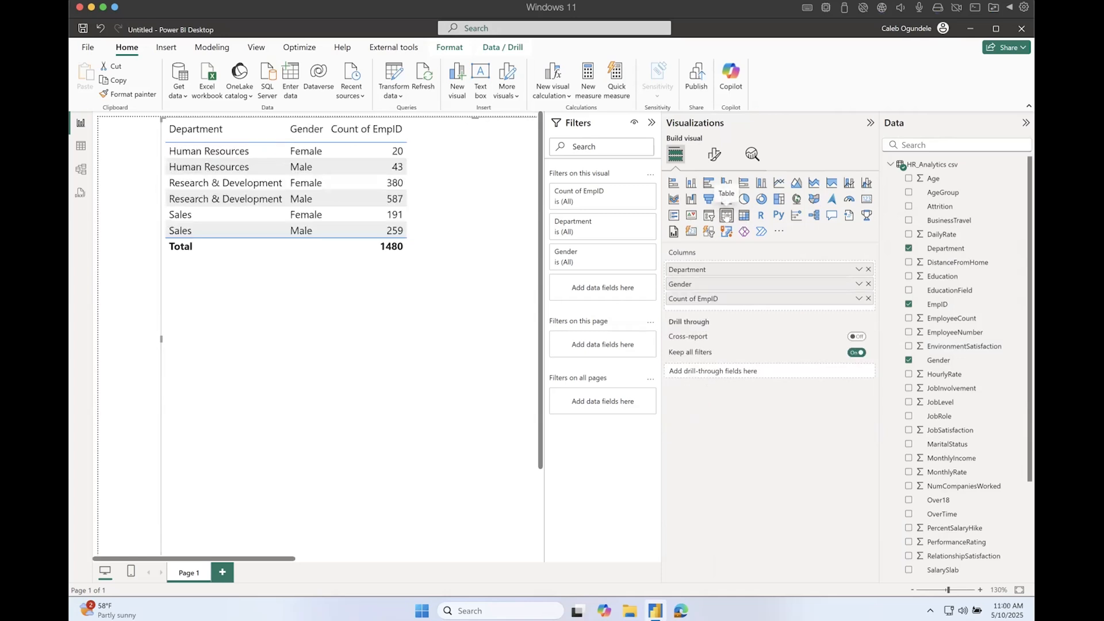
left_click(743, 214)
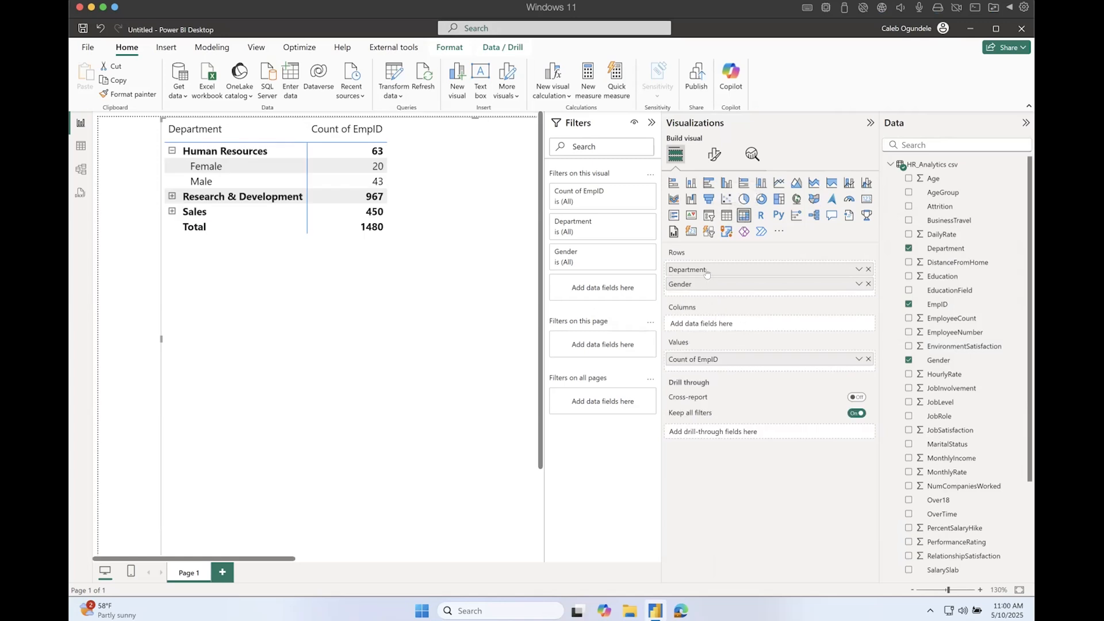
- Try Department in the matrix columns, and nest it under Gender in the rows with Female expanded
left_click_drag(706, 271, 709, 326)
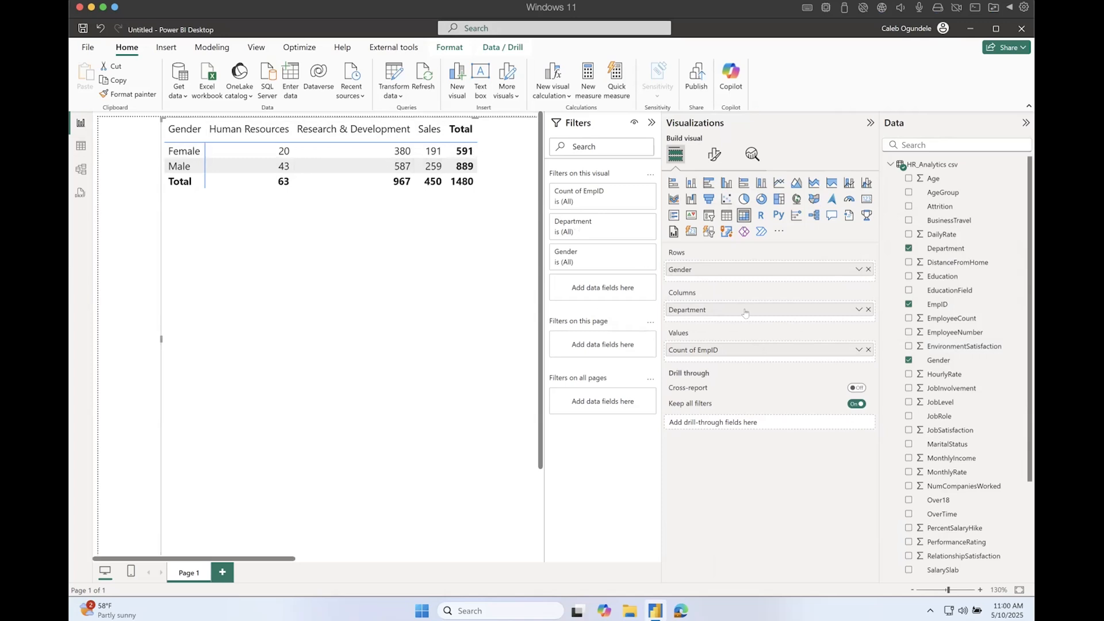
left_click_drag(745, 313, 745, 282)
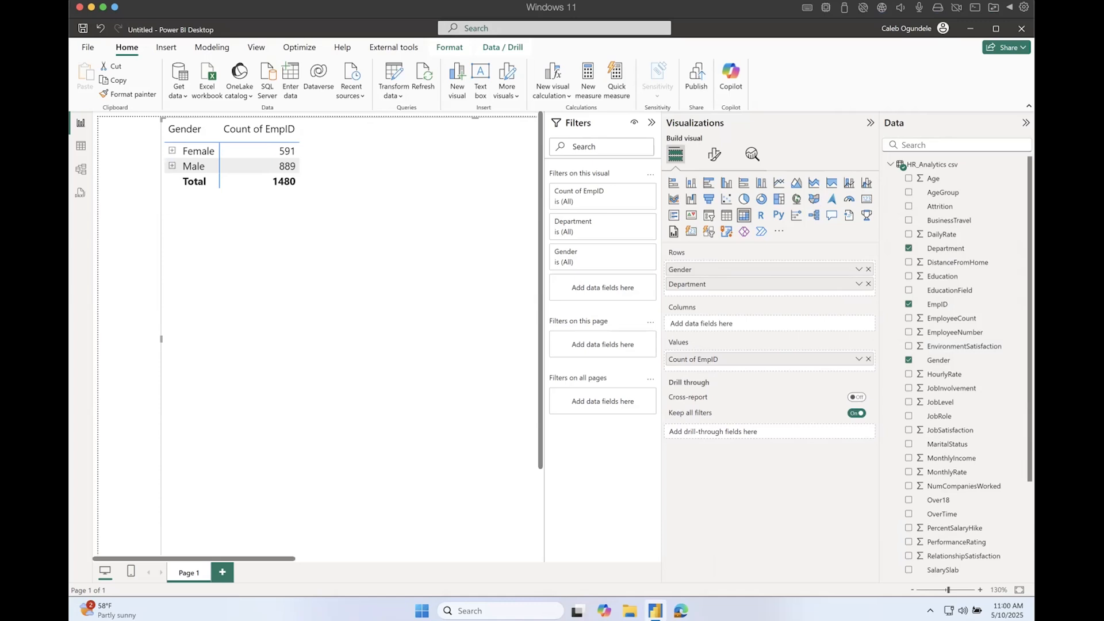
left_click(171, 150)
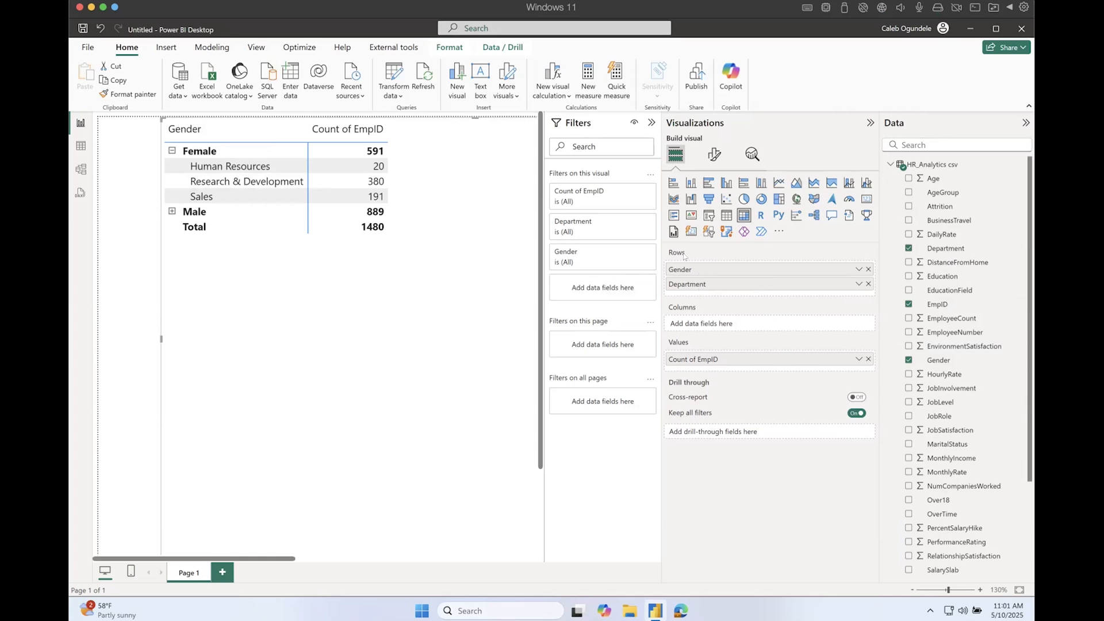
- Put Department above Gender in the matrix rows and expand Human Resources
left_click_drag(688, 270, 688, 277)
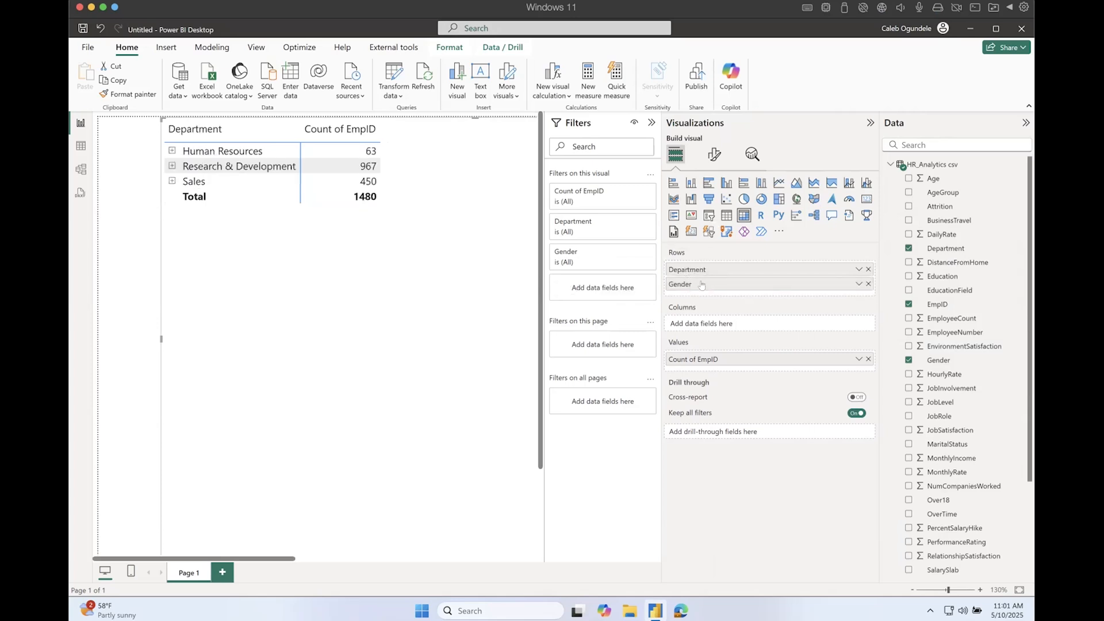
left_click(171, 151)
left_click(171, 151)
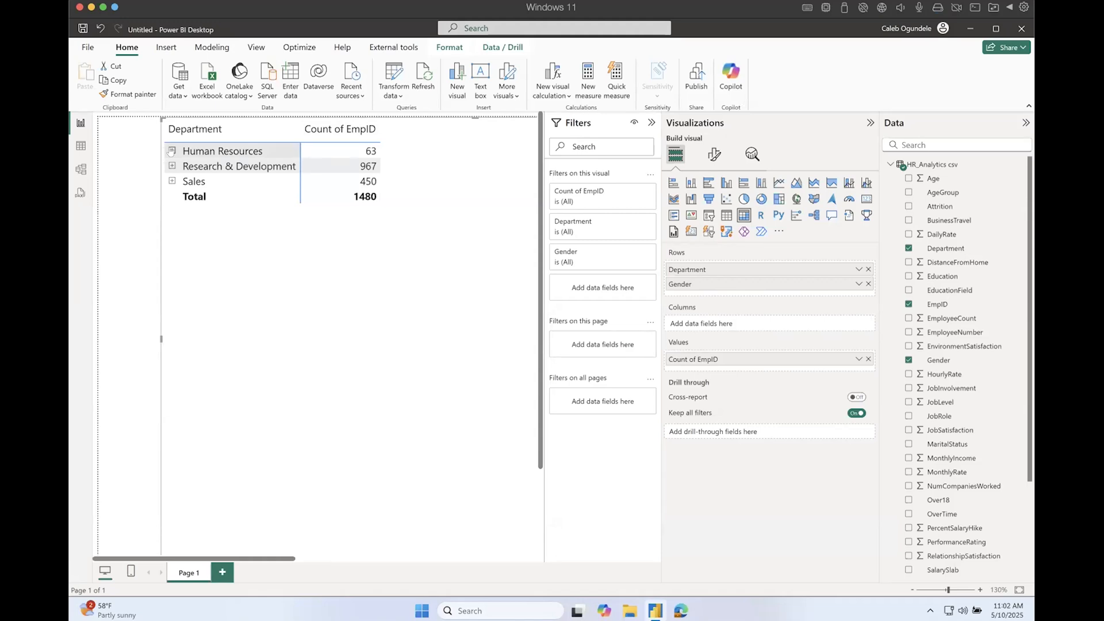
left_click(172, 150)
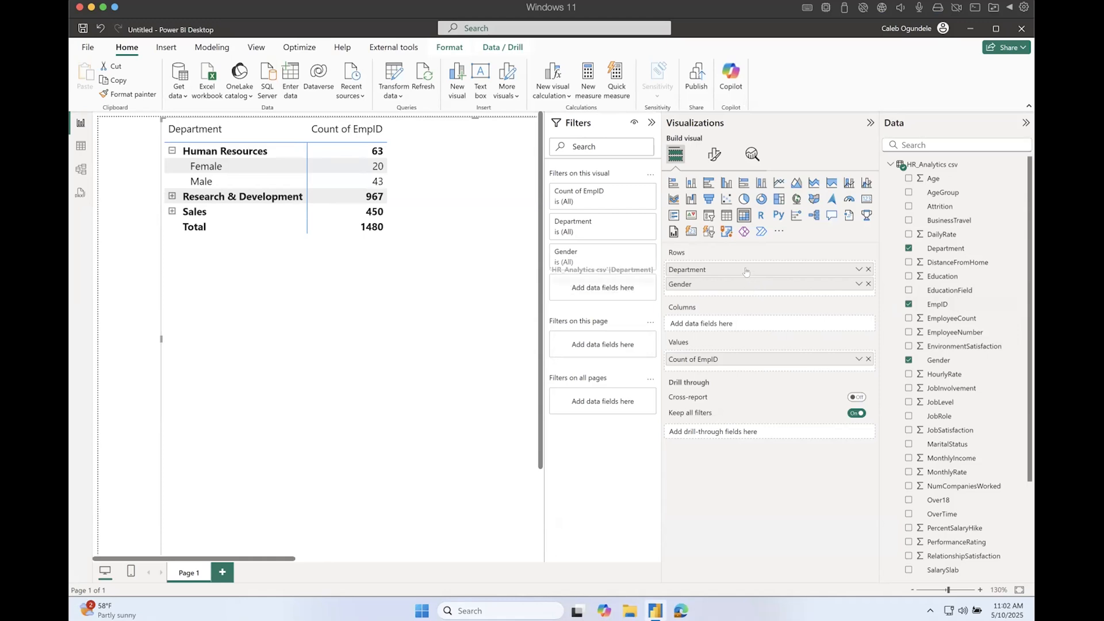
- Swap the order of the matrix row fields and back, and arrange Department in rows with Gender in columns
left_click_drag(747, 271, 746, 295)
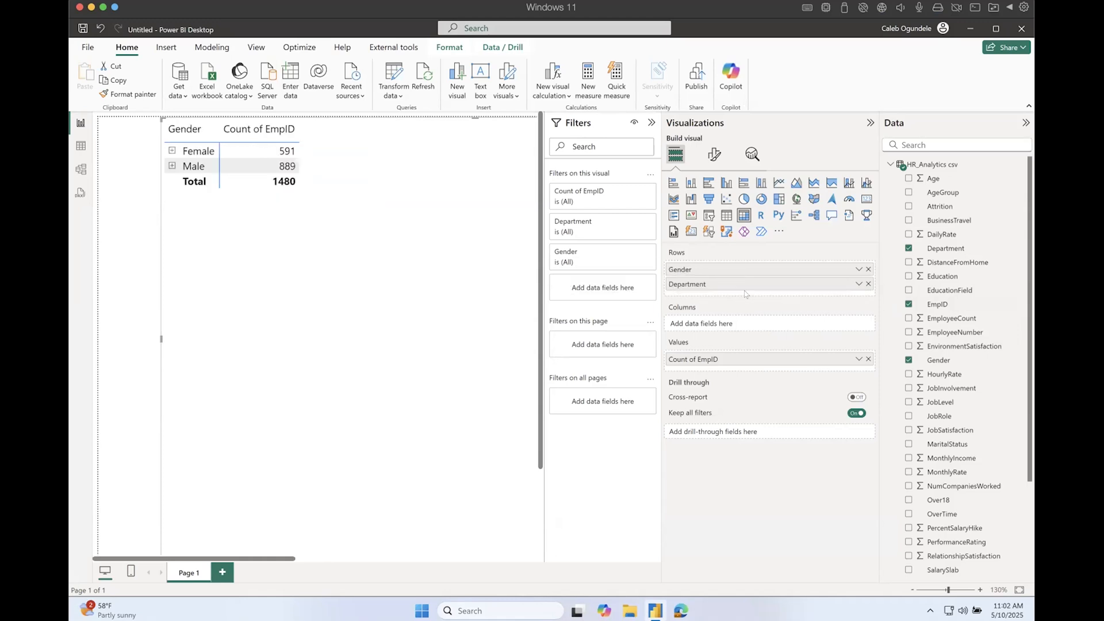
left_click_drag(748, 287, 746, 269)
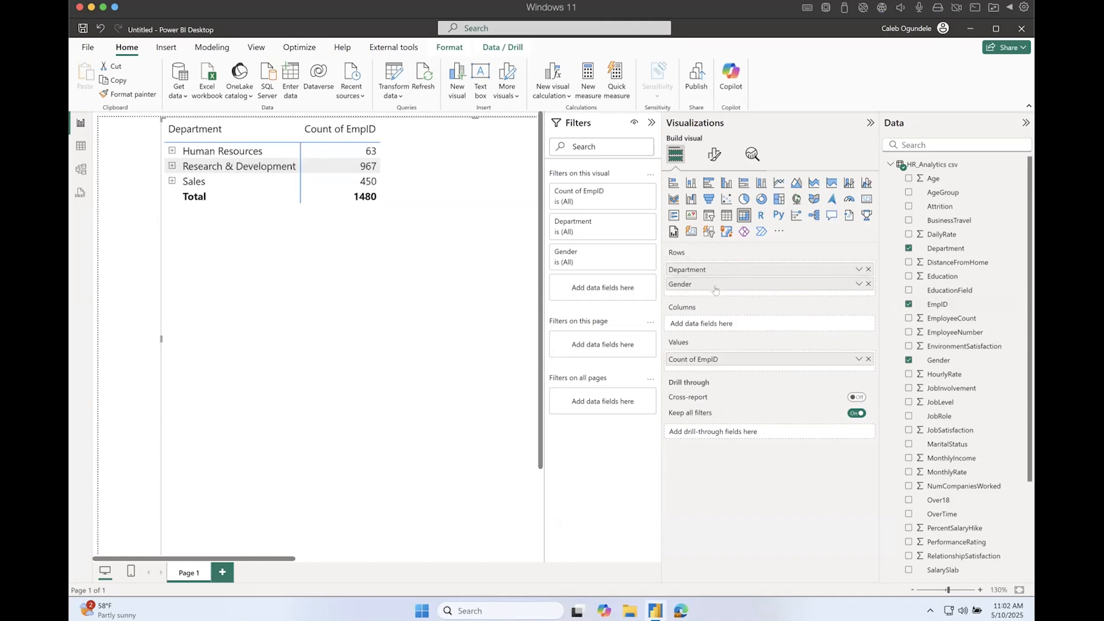
left_click_drag(706, 269, 718, 321)
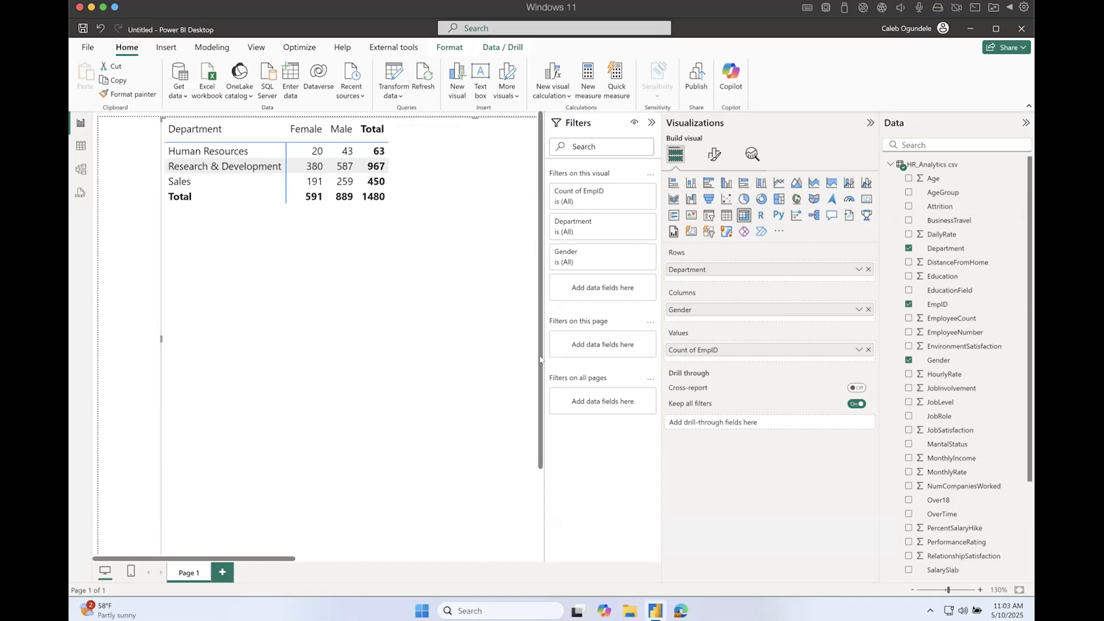
- Collapse the Filters pane and move the matrix down and to the right, away from the page's upper-left corner
left_click(650, 122)
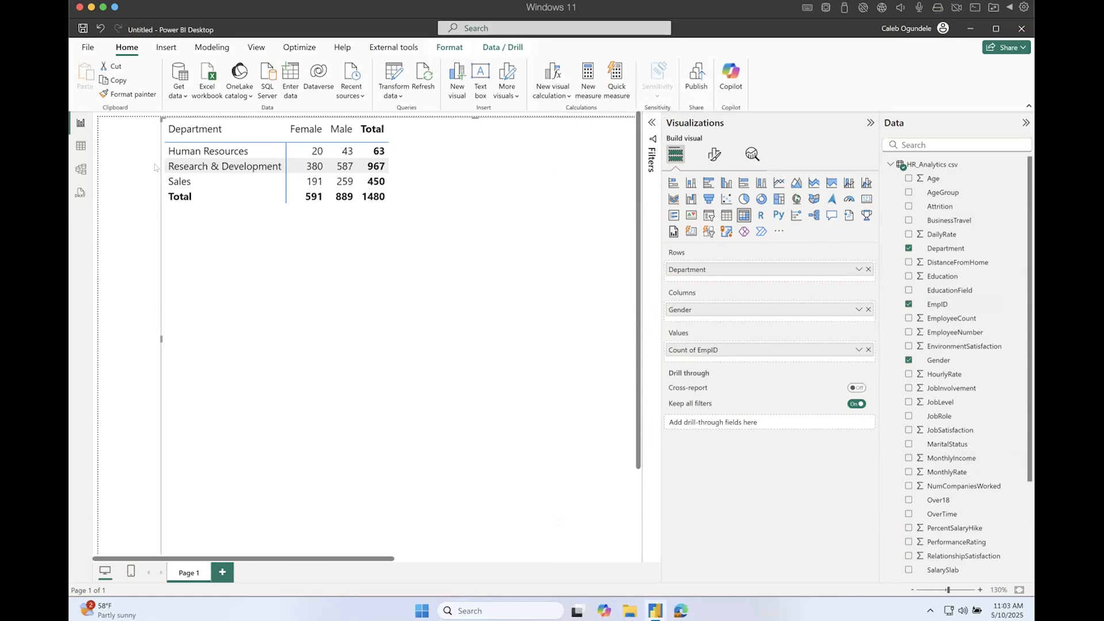
left_click_drag(171, 130, 319, 321)
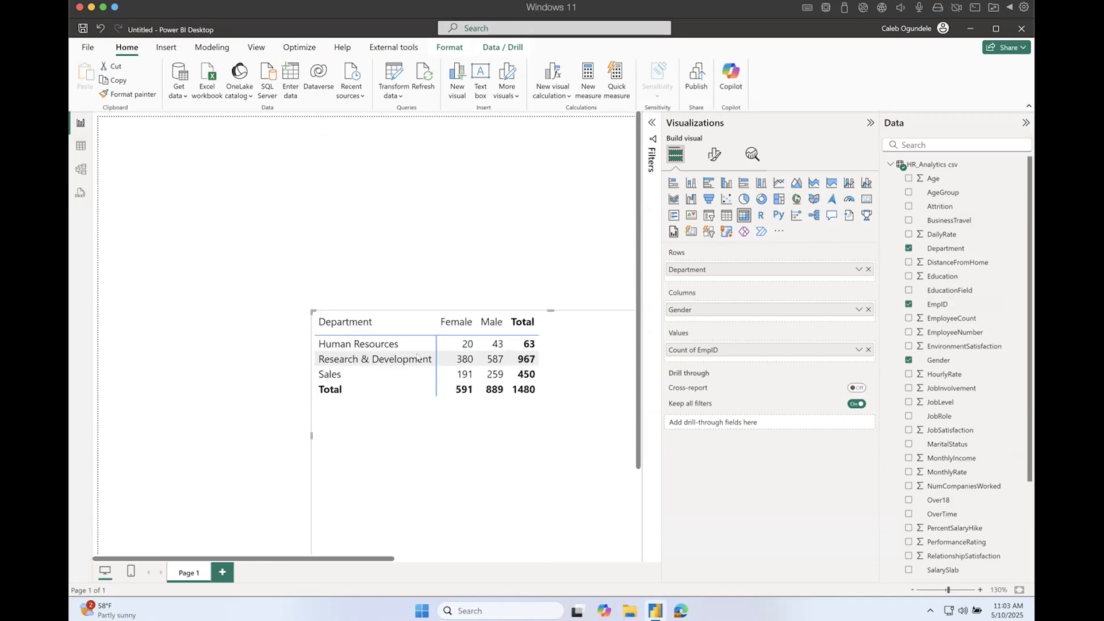
- Move the matrix to the page's upper-left corner and shrink it to fit its data
left_click_drag(554, 483, 326, 283)
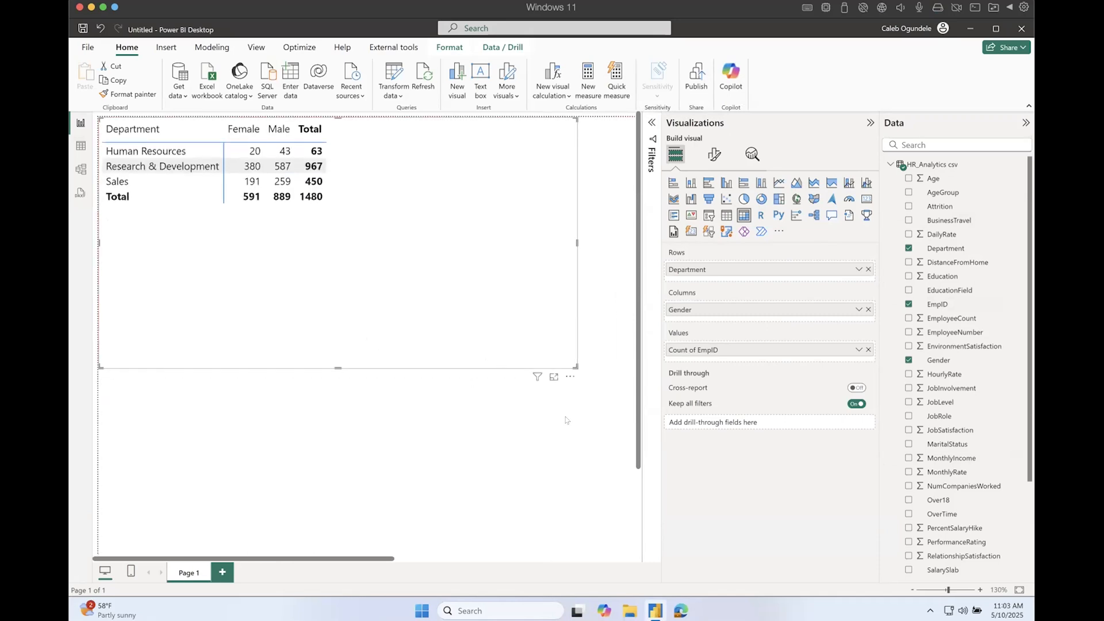
left_click_drag(470, 272, 333, 209)
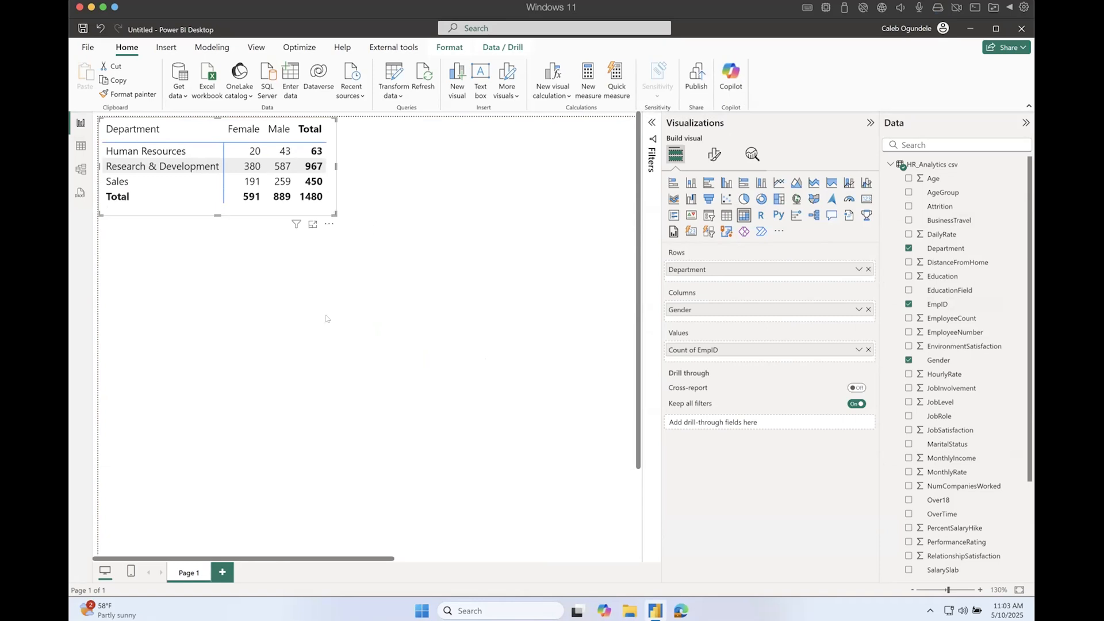
- Place a copy of the matrix beside the original and convert it to a slightly enlarged clustered column chart
key("ctrl+c")
key("ctrl+v")
left_click_drag(242, 219, 491, 210)
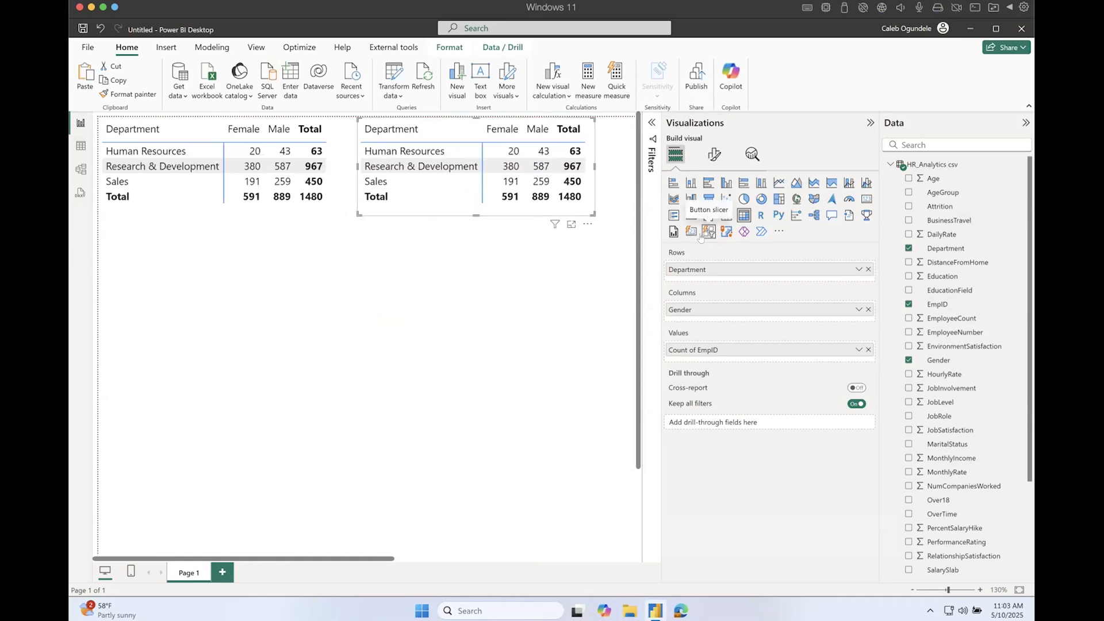
left_click(725, 183)
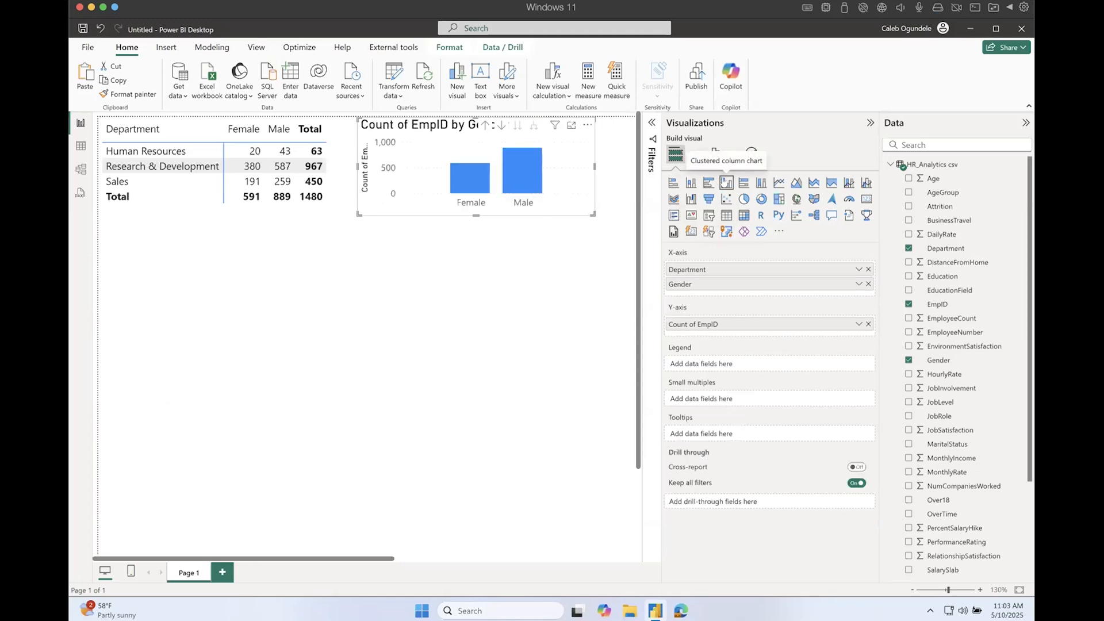
left_click_drag(593, 214, 631, 249)
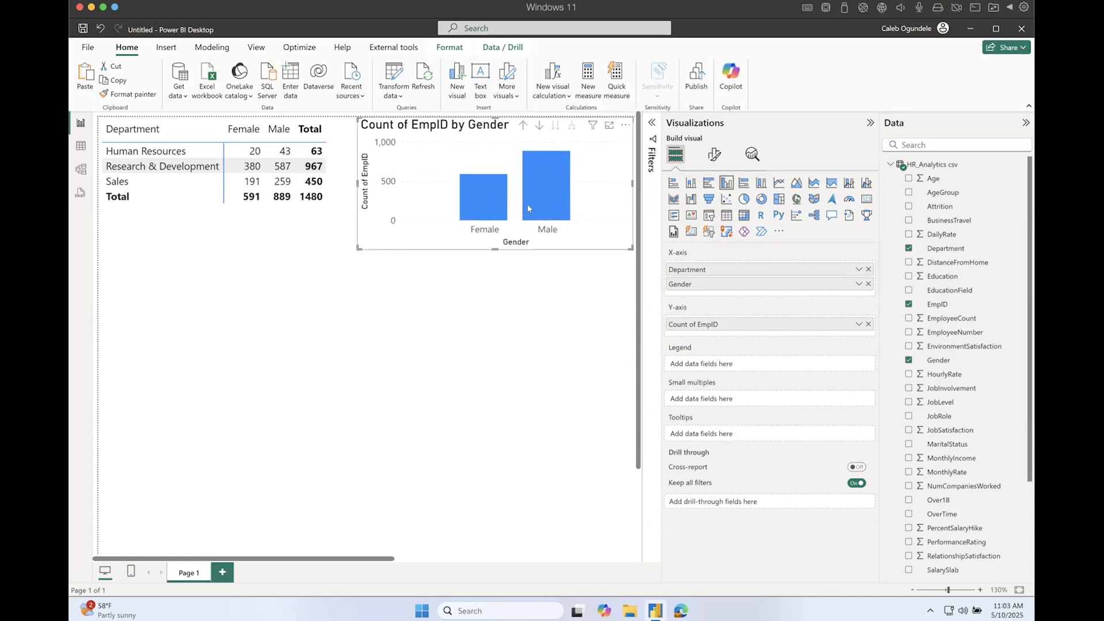
- Move Gender from the column chart's X-axis to its Legend, and inspect the bar values
mouse_move(528, 208)
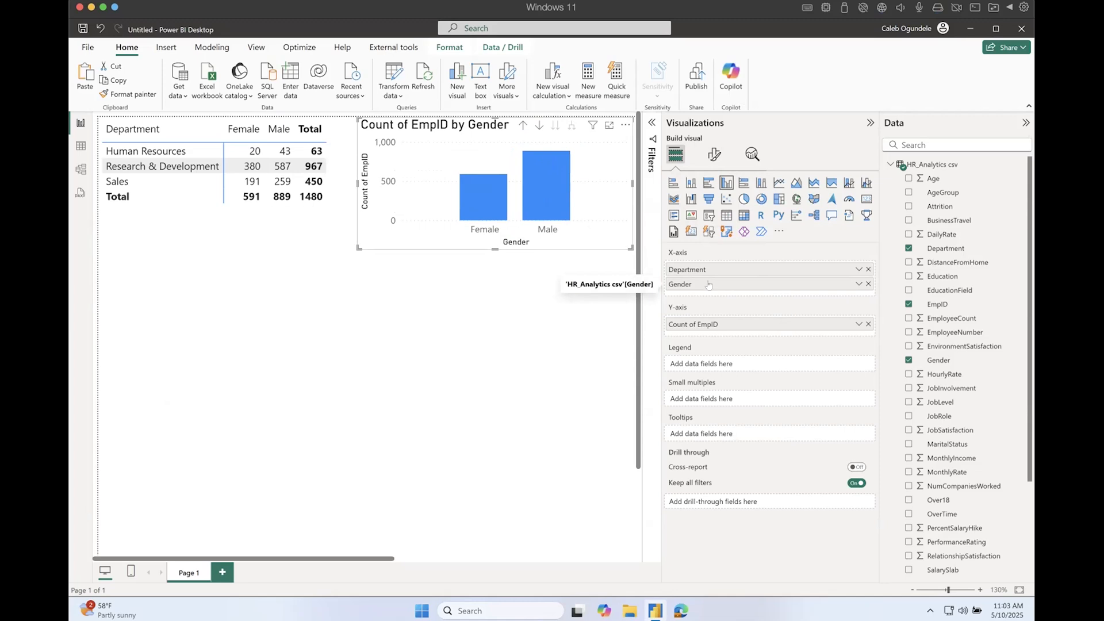
left_click_drag(707, 284, 711, 365)
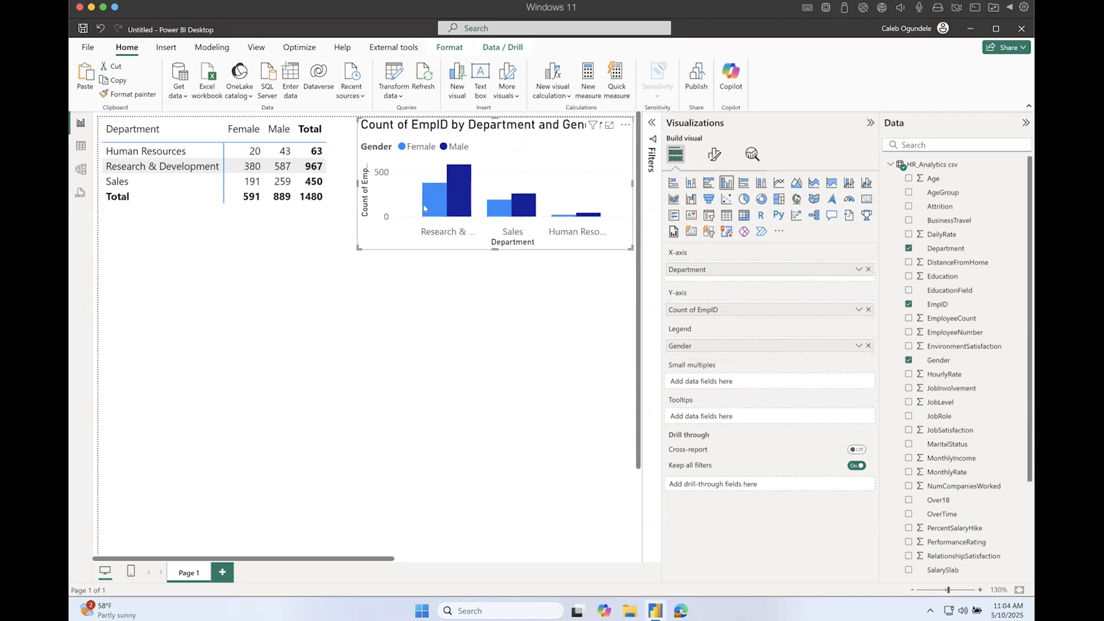
mouse_move(445, 204)
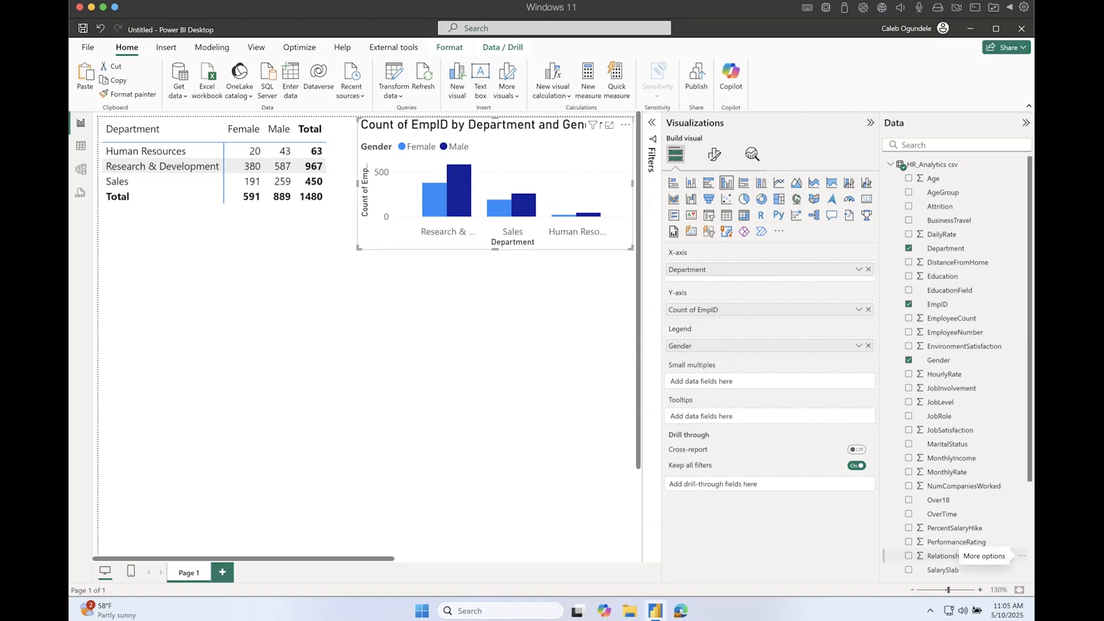
- Move the matrix down the page, summarize EmpID by First, and enlarge the matrix to show every column
left_click(155, 214)
left_click_drag(154, 214, 146, 275)
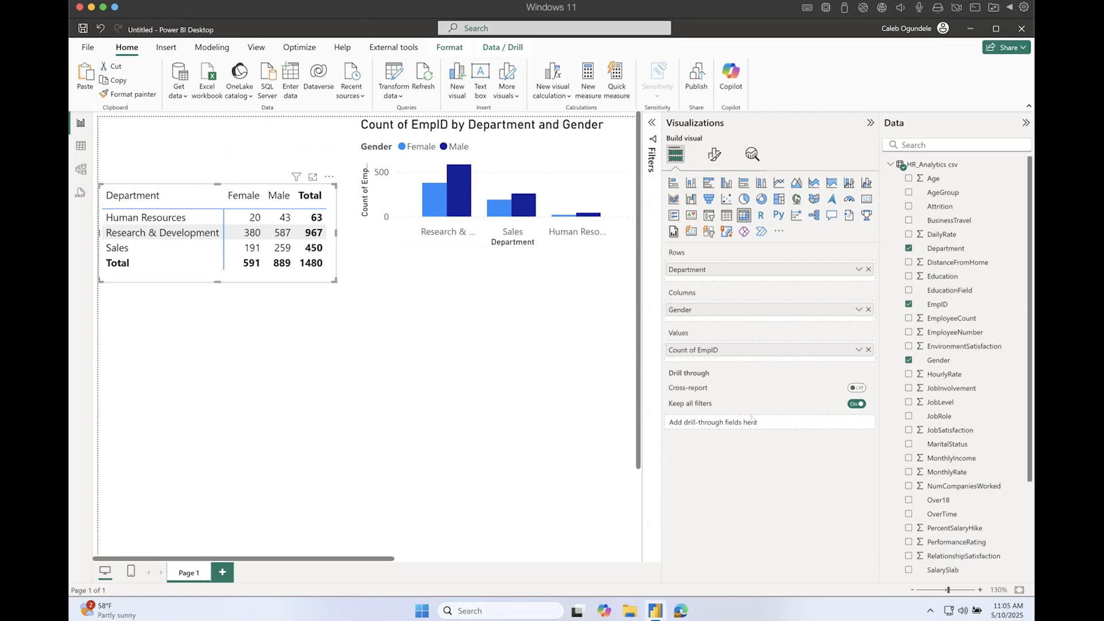
left_click(858, 350)
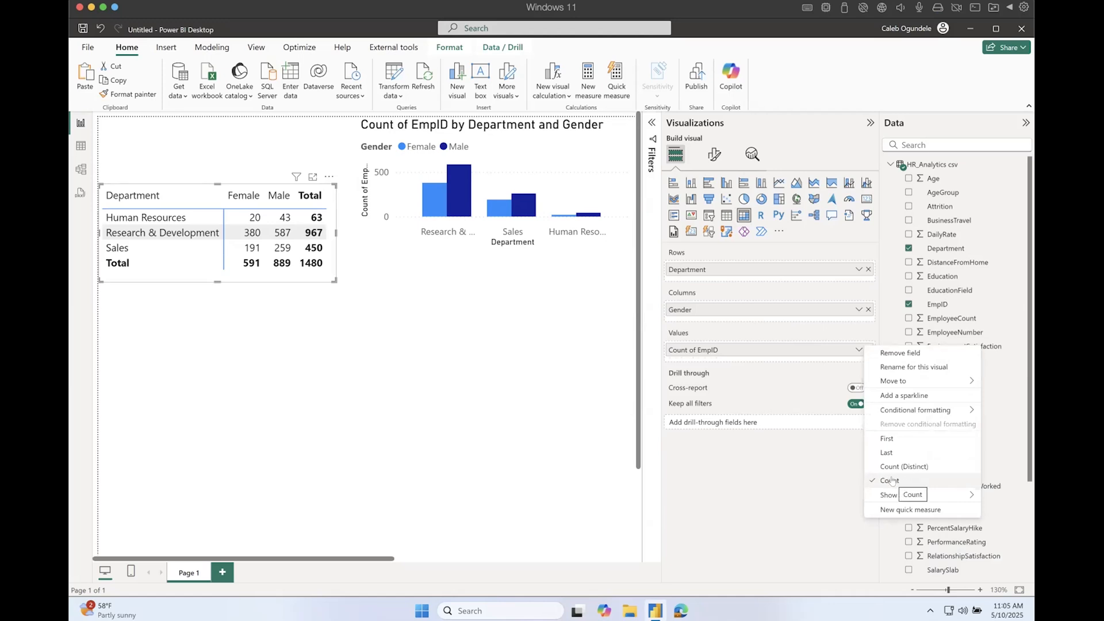
left_click(892, 440)
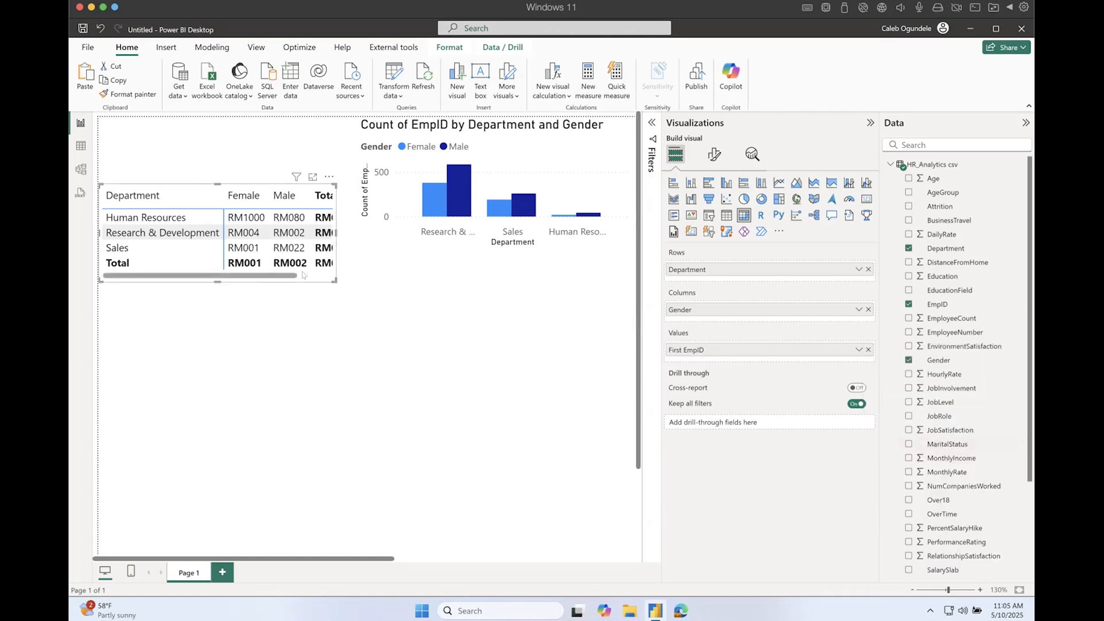
left_click_drag(332, 279, 400, 347)
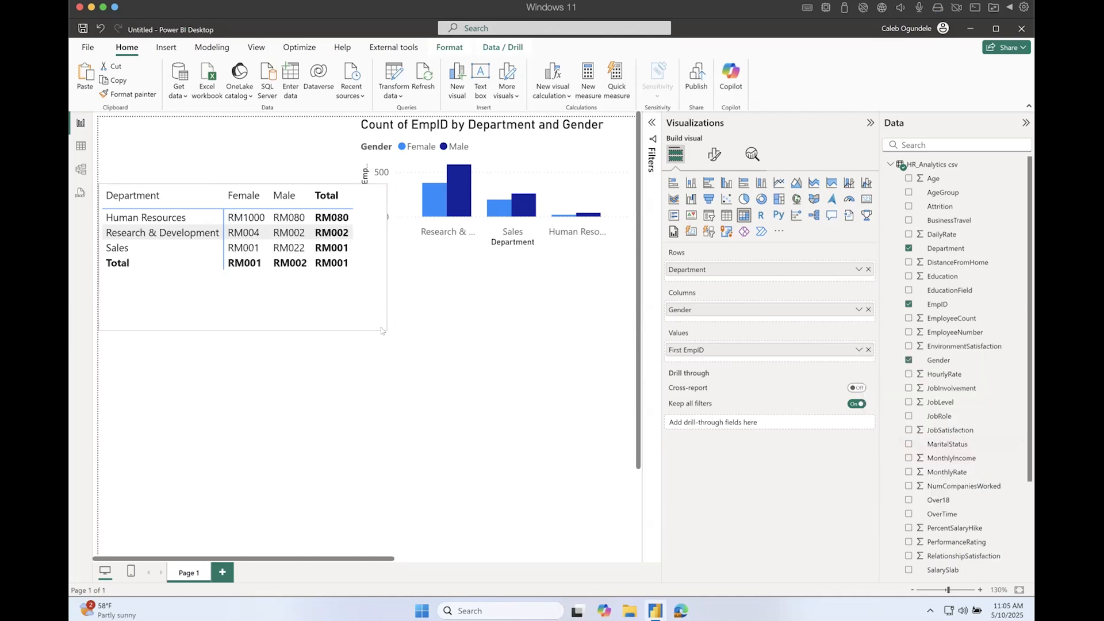
- Set the matrix's EmpID aggregation back to Count and shrink the matrix to fit its data
left_click(858, 350)
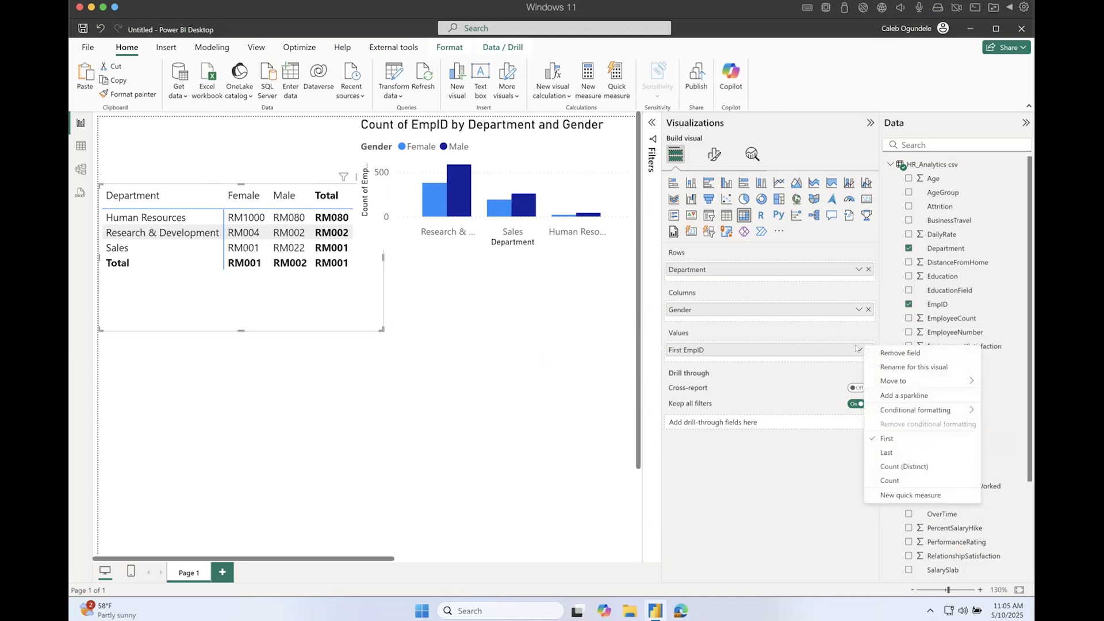
left_click(898, 479)
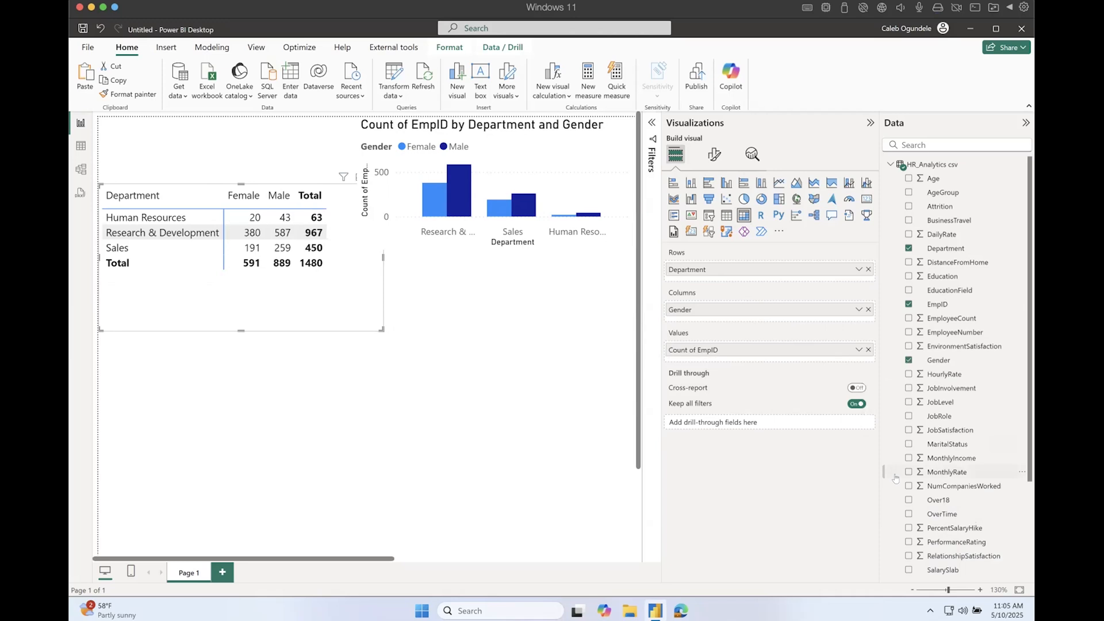
left_click(382, 255)
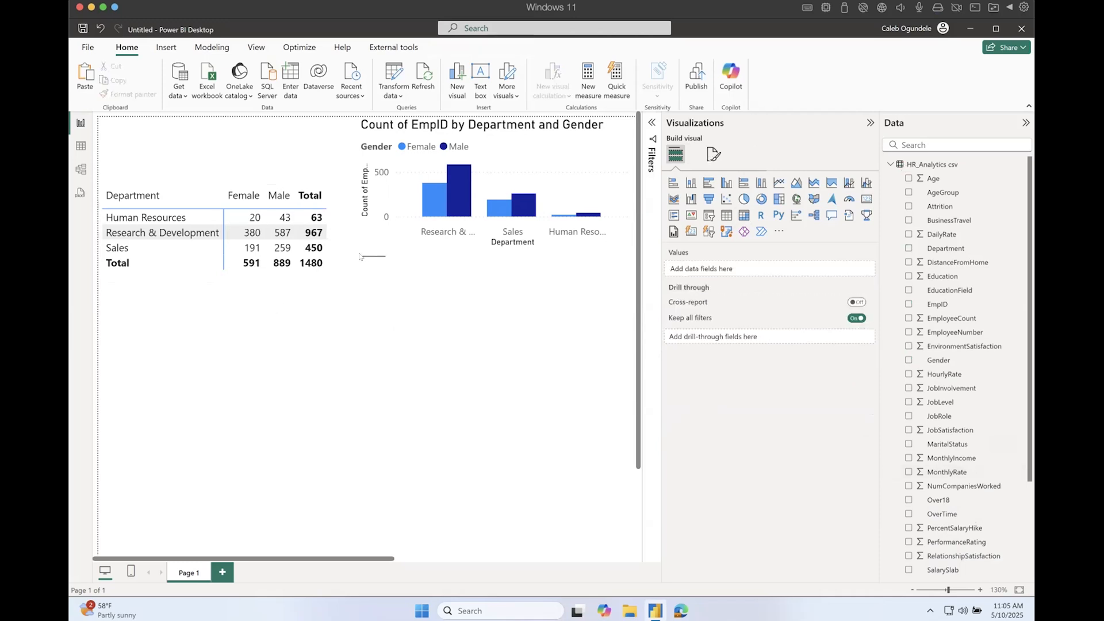
left_click(314, 290)
left_click_drag(384, 258, 331, 255)
left_click_drag(215, 327, 215, 287)
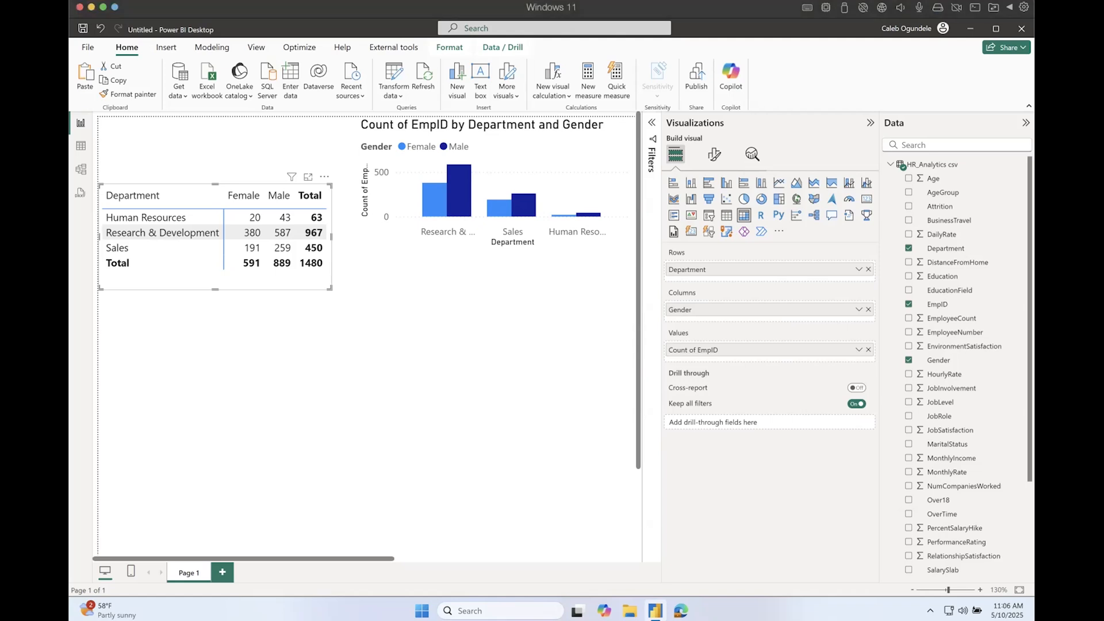
- Remove the clustered column chart from the page
left_click(379, 246)
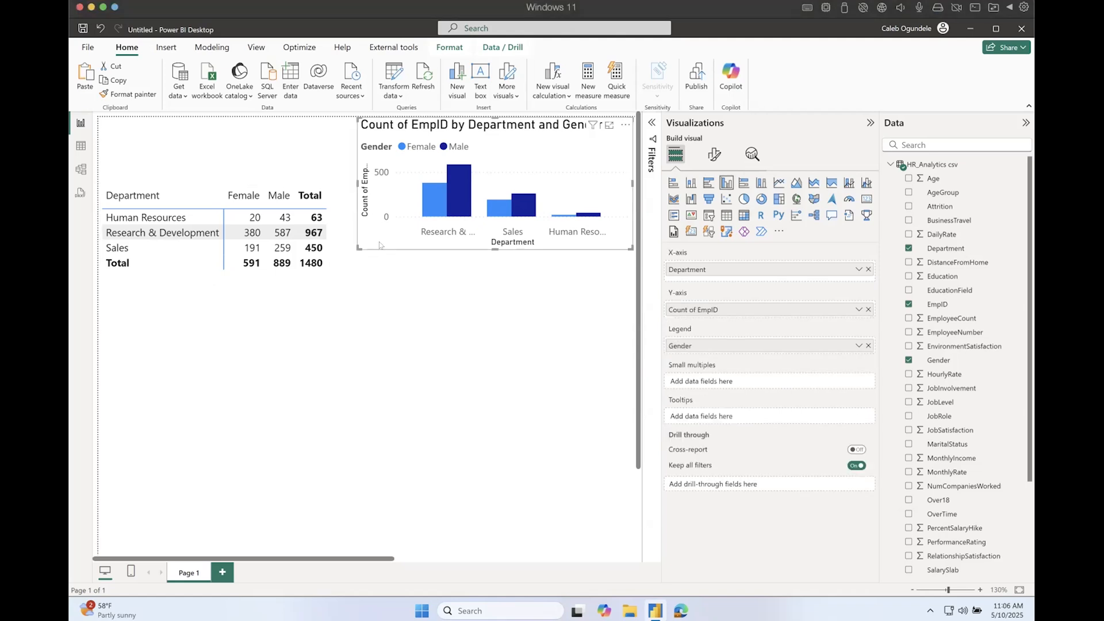
left_click(625, 125)
left_click(653, 167)
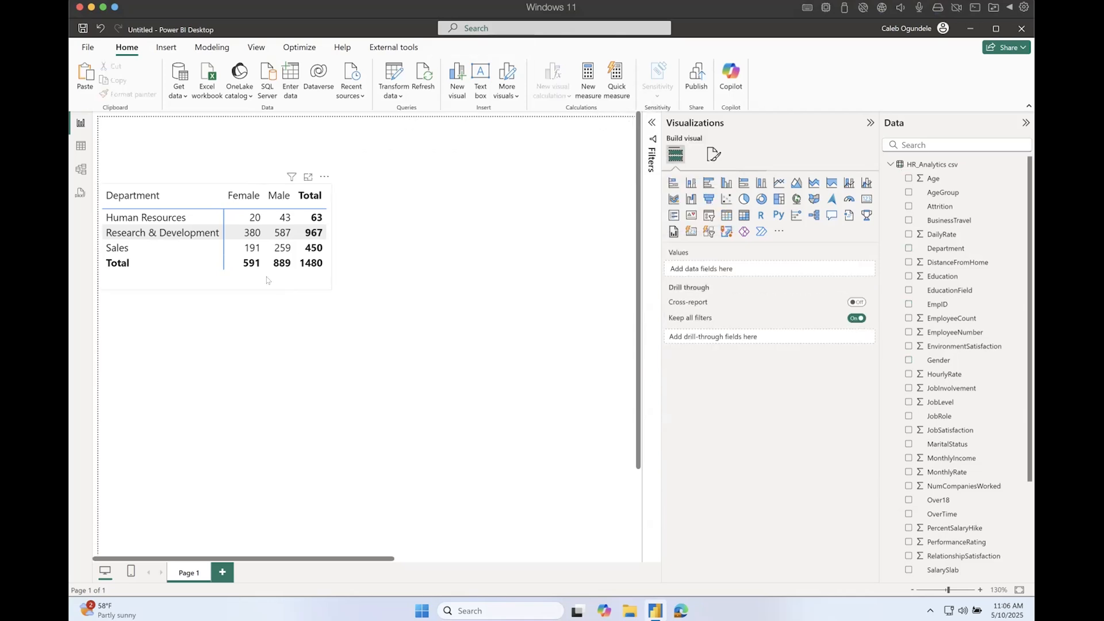
- Move the matrix back to the page's upper-left corner and place a duplicate of it alongside
left_click_drag(266, 278, 248, 210)
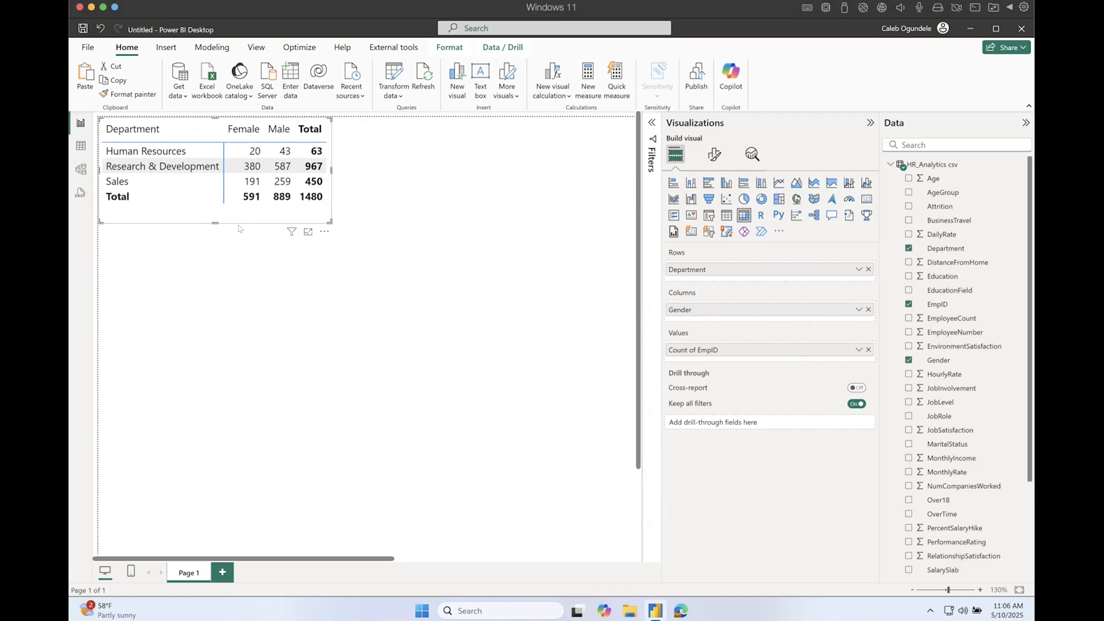
left_click(324, 232)
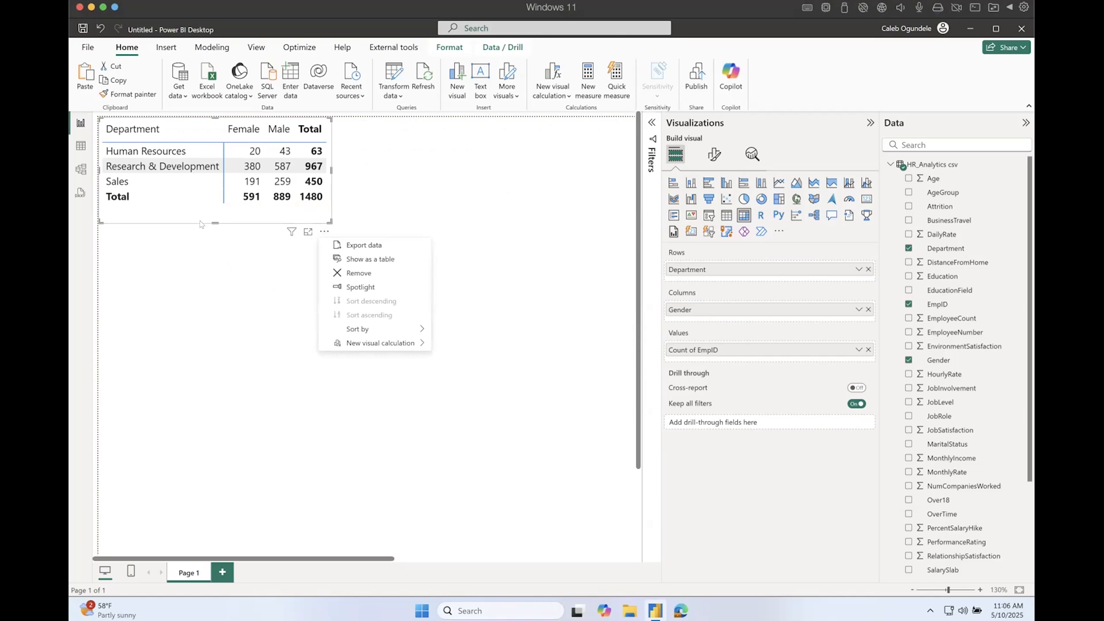
key("Escape")
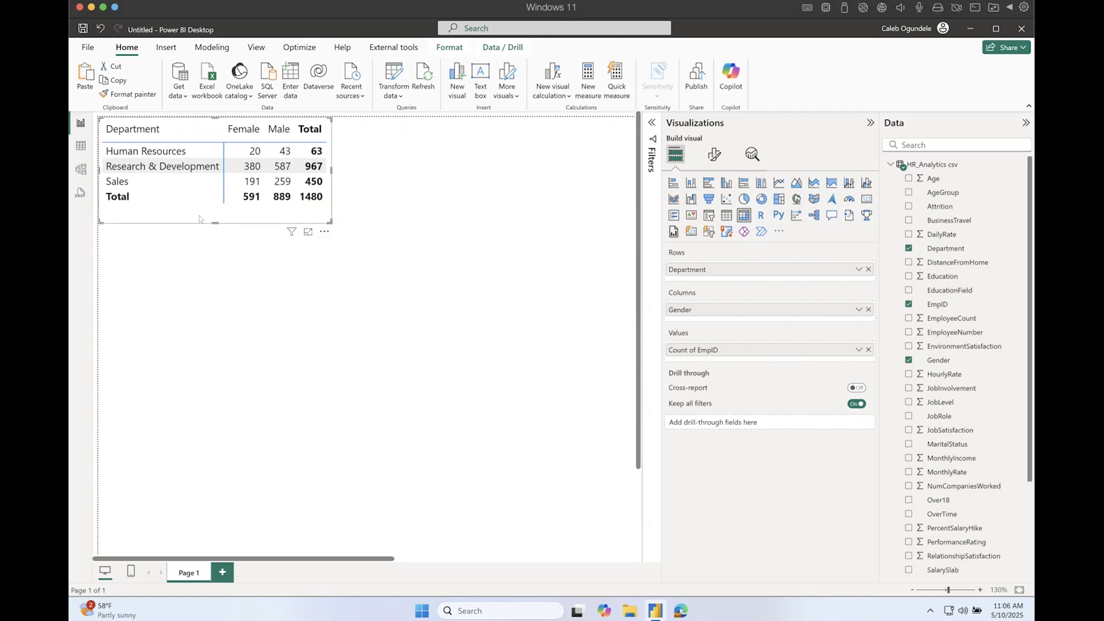
left_click_drag(200, 218, 455, 219)
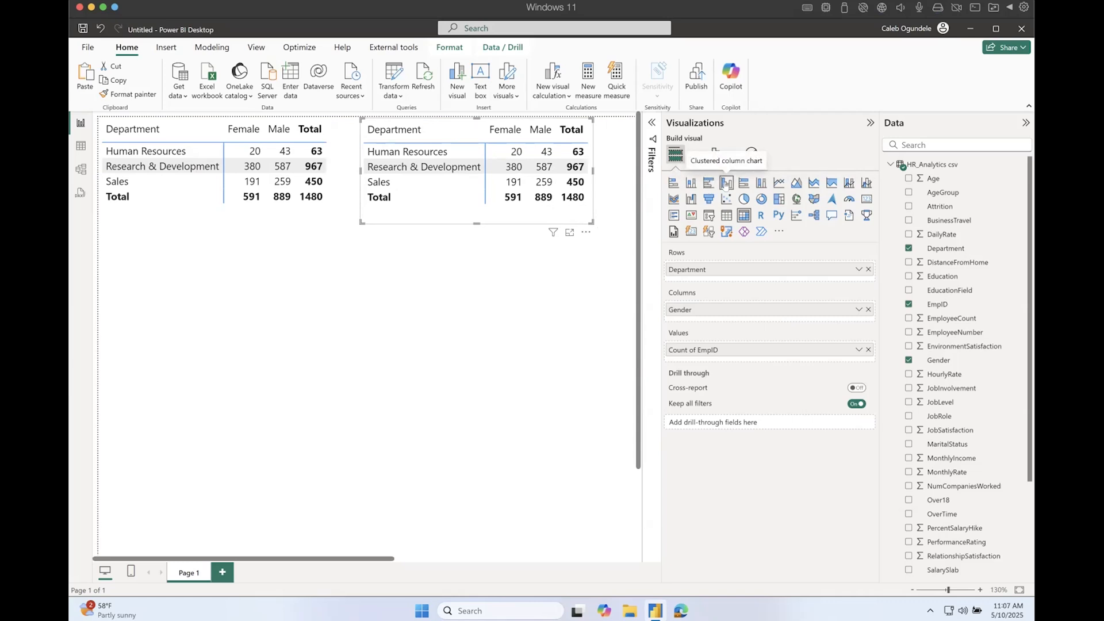
- Convert the duplicated matrix to a clustered column chart with Department on the X-axis and Gender as the Legend
left_click(725, 184)
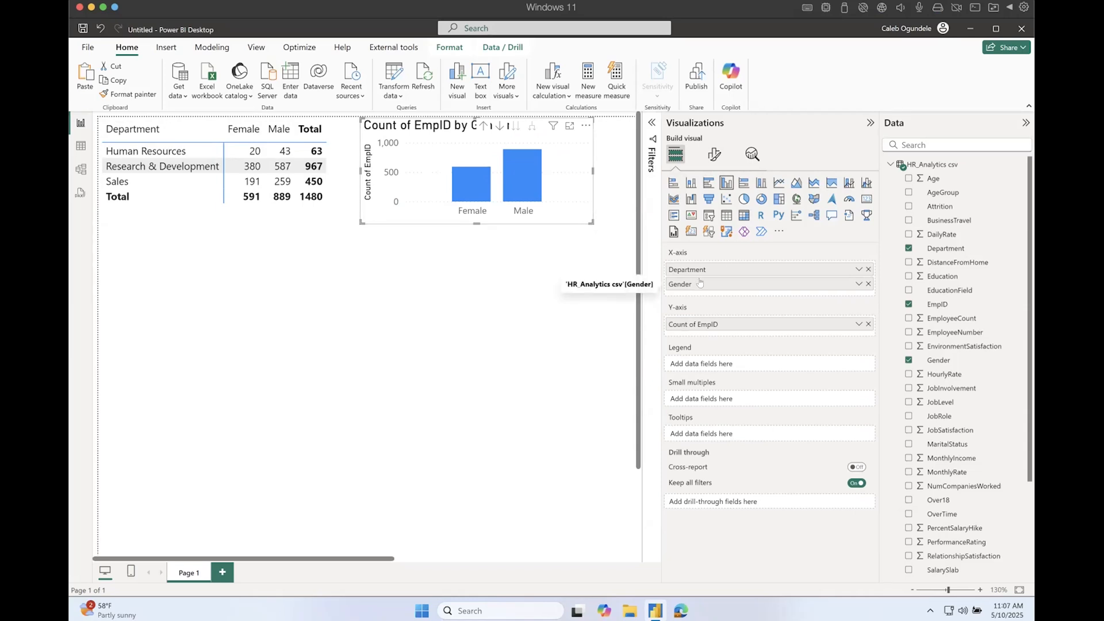
left_click_drag(700, 282, 708, 362)
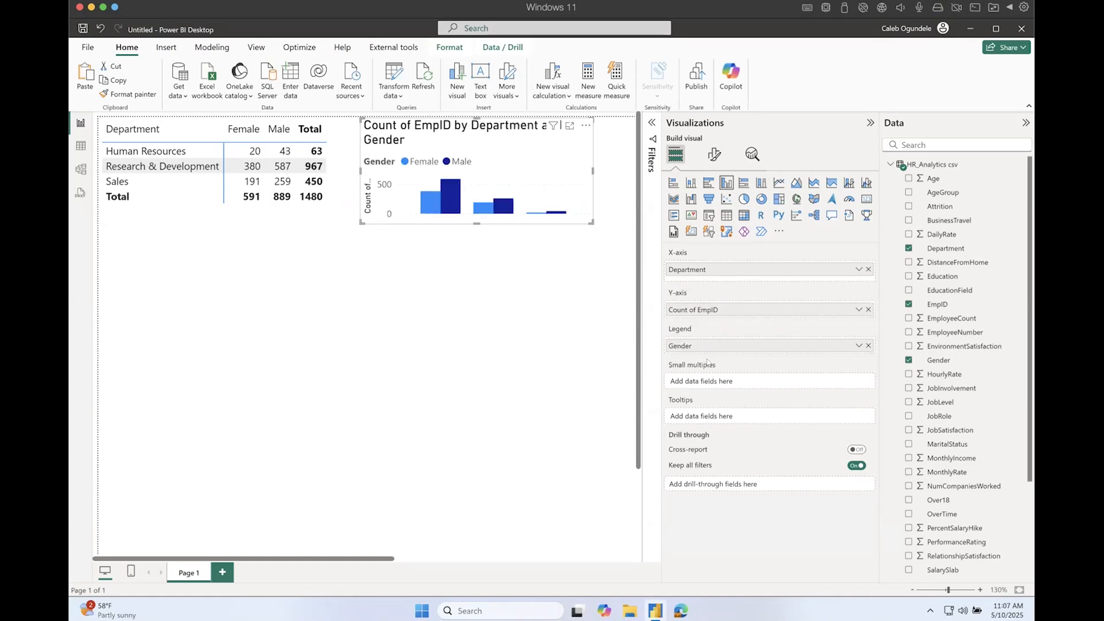
- Resize the column chart to fill the space beside the matrix, tall enough to show the full department labels
left_click_drag(362, 223, 333, 315)
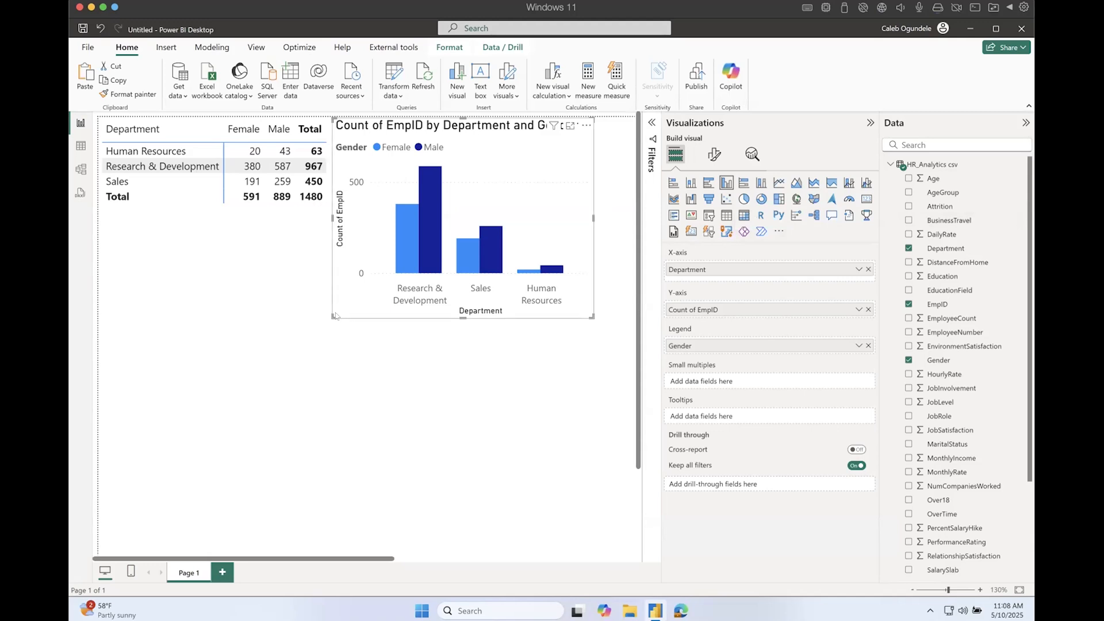
left_click_drag(330, 313, 339, 255)
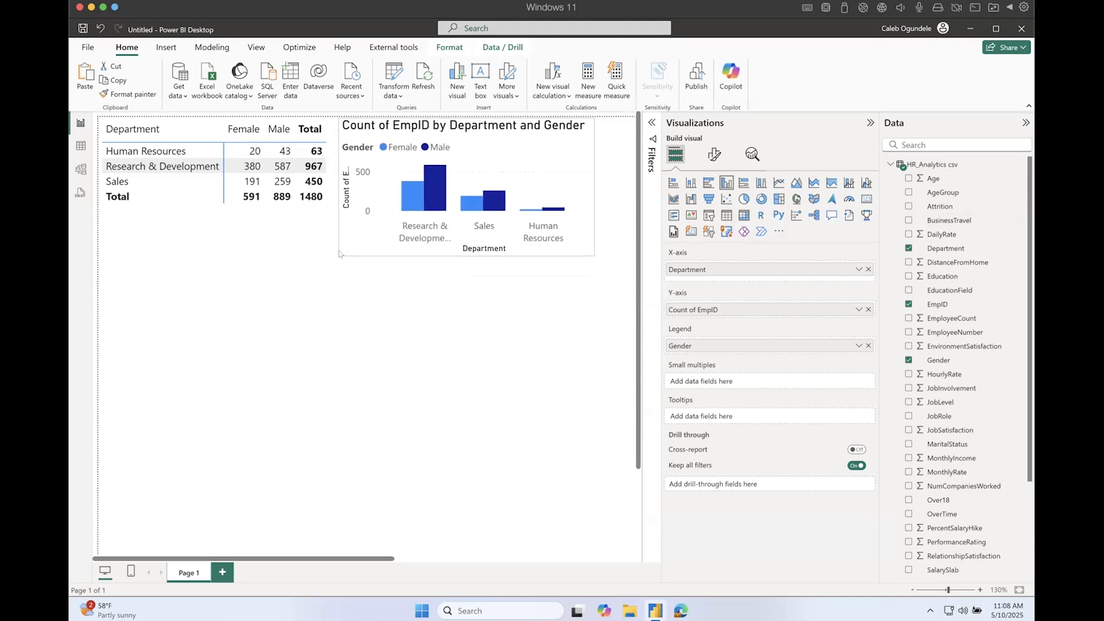
left_click_drag(589, 187, 624, 179)
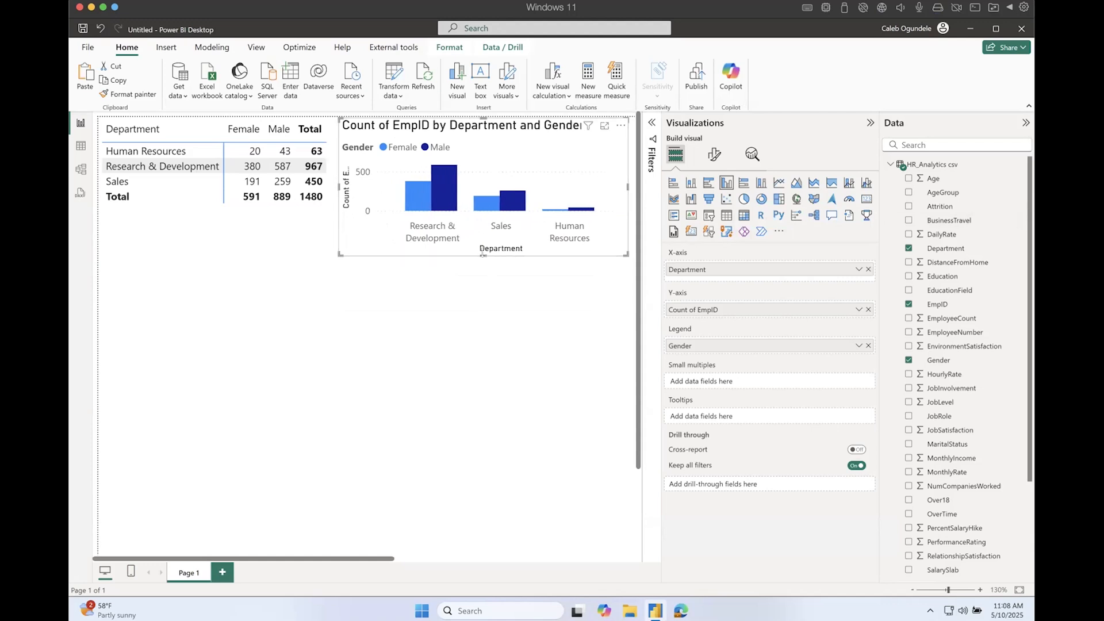
left_click_drag(483, 254, 483, 239)
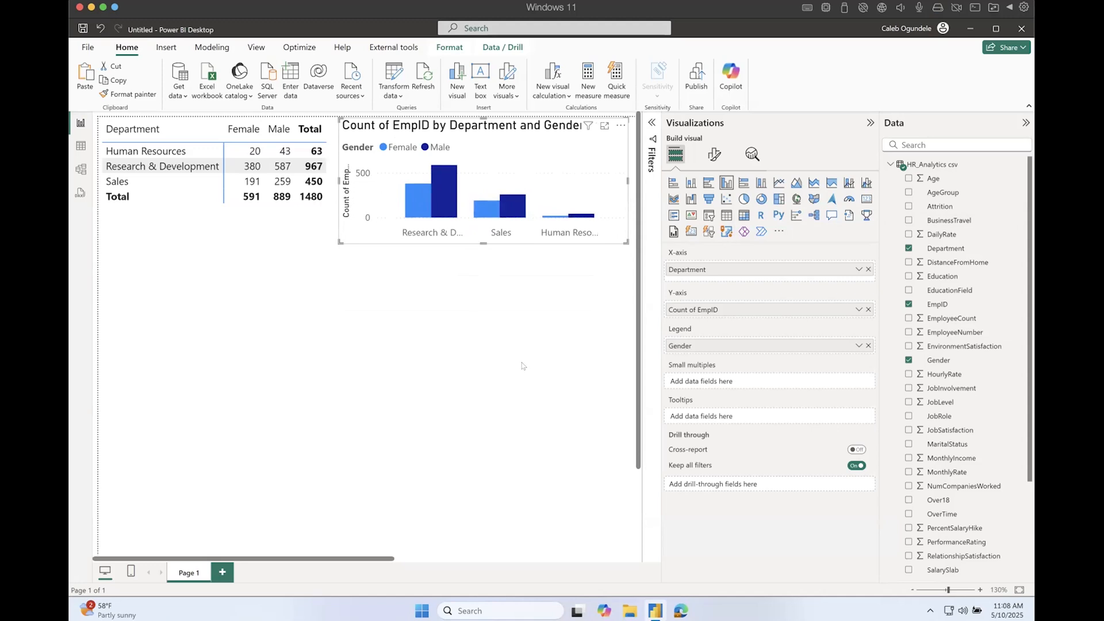
left_click_drag(483, 244, 481, 320)
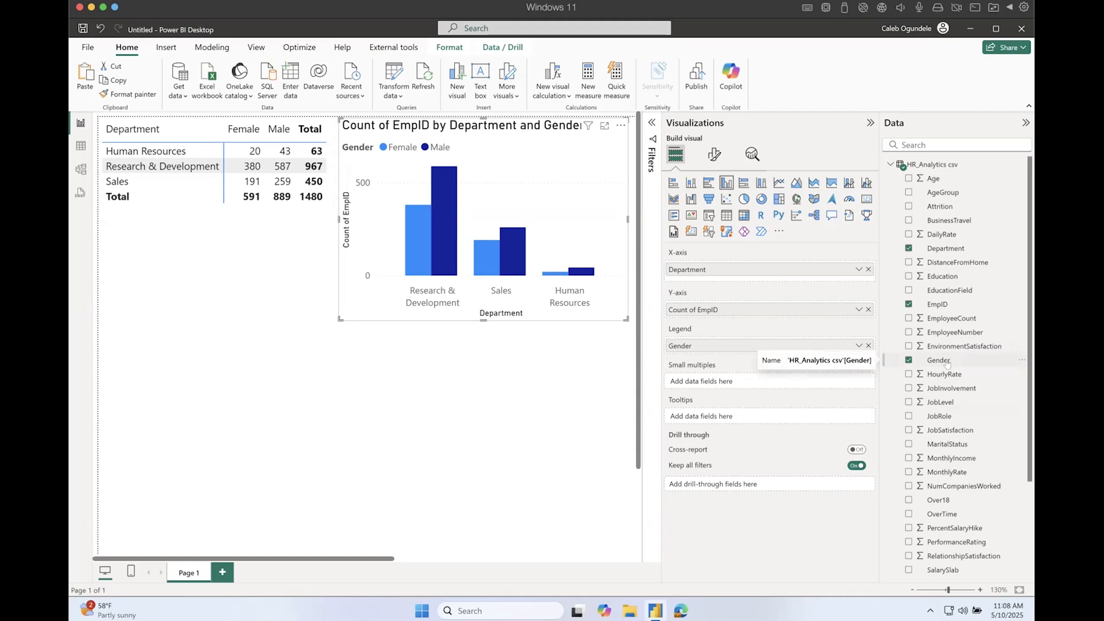
- Try Gender as a tooltip field on the column chart, check it on a bar, and remove it
left_click_drag(941, 364, 736, 419)
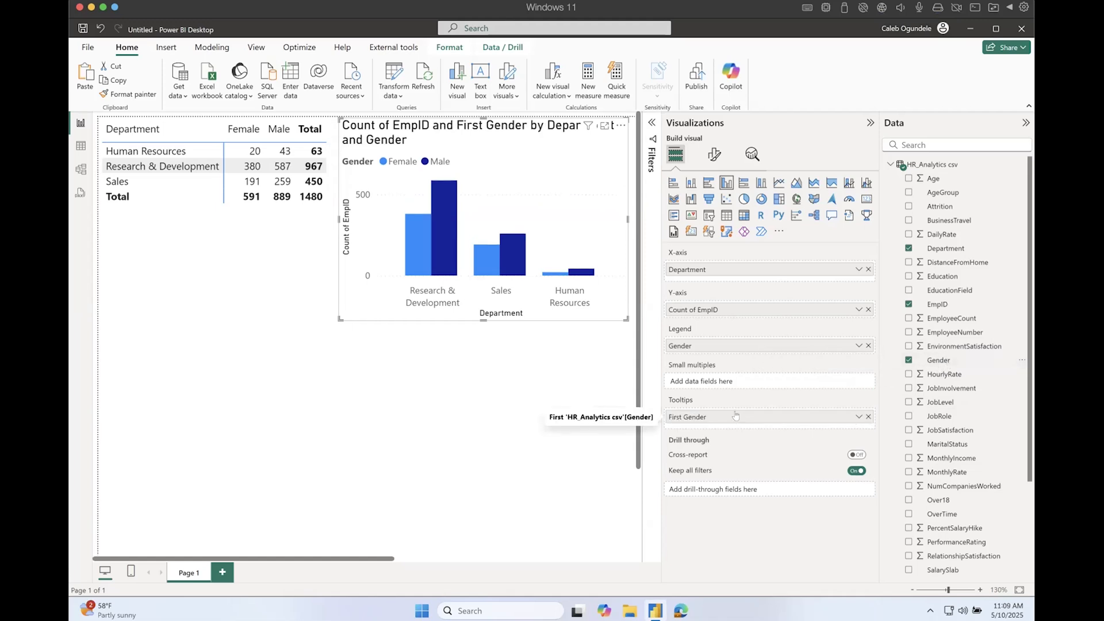
mouse_move(415, 241)
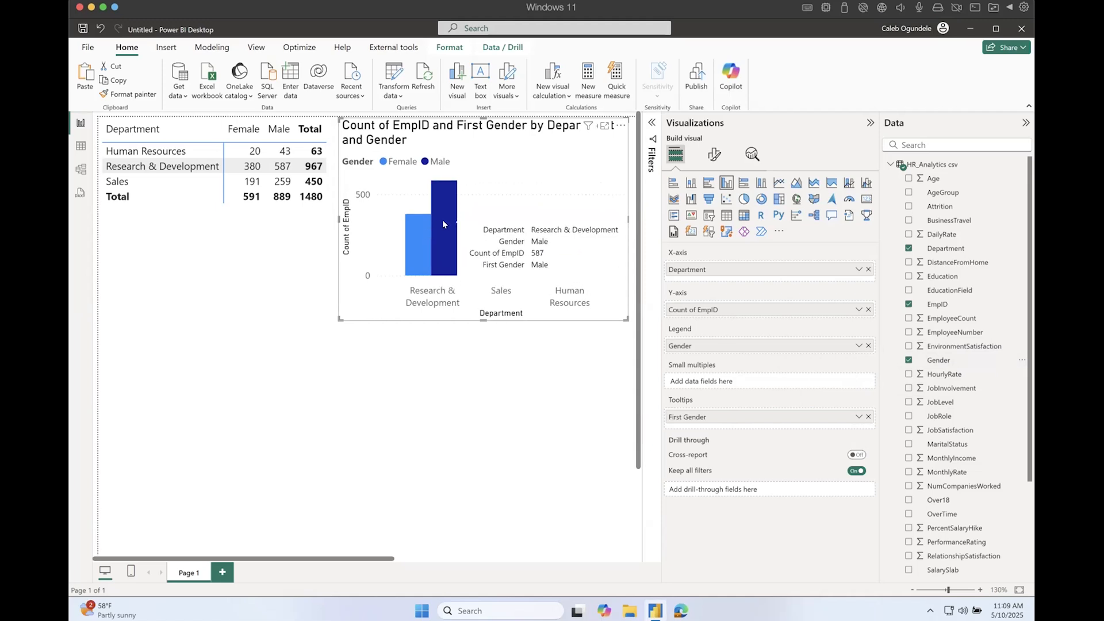
left_click(869, 417)
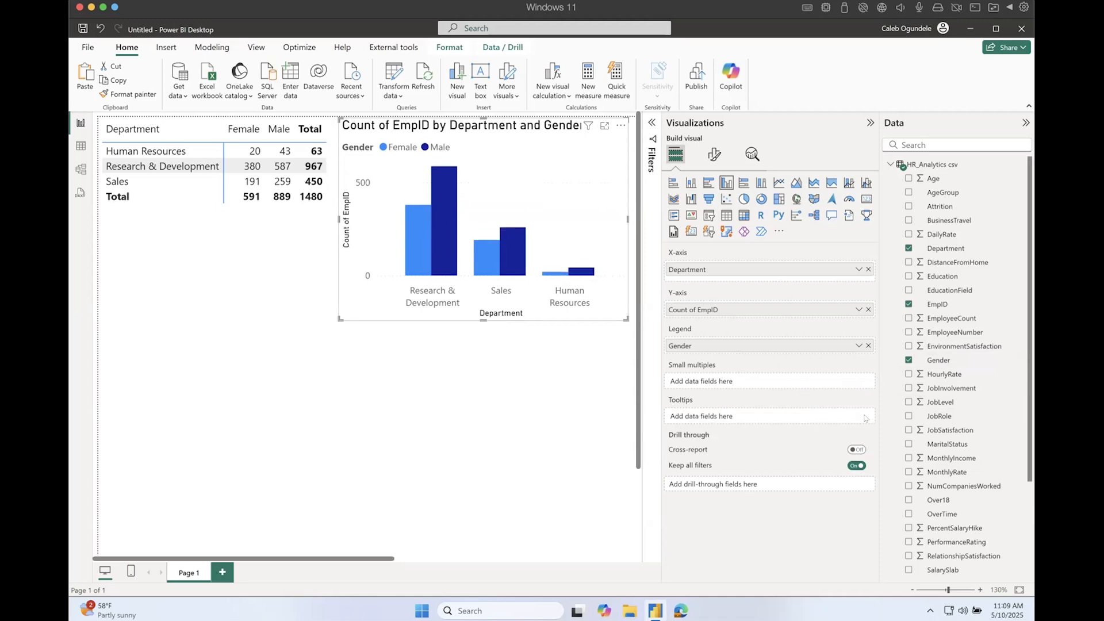
- Try EmpID as a tooltip field summarized by Count, check it on a bar, and remove it
left_click_drag(957, 304, 761, 418)
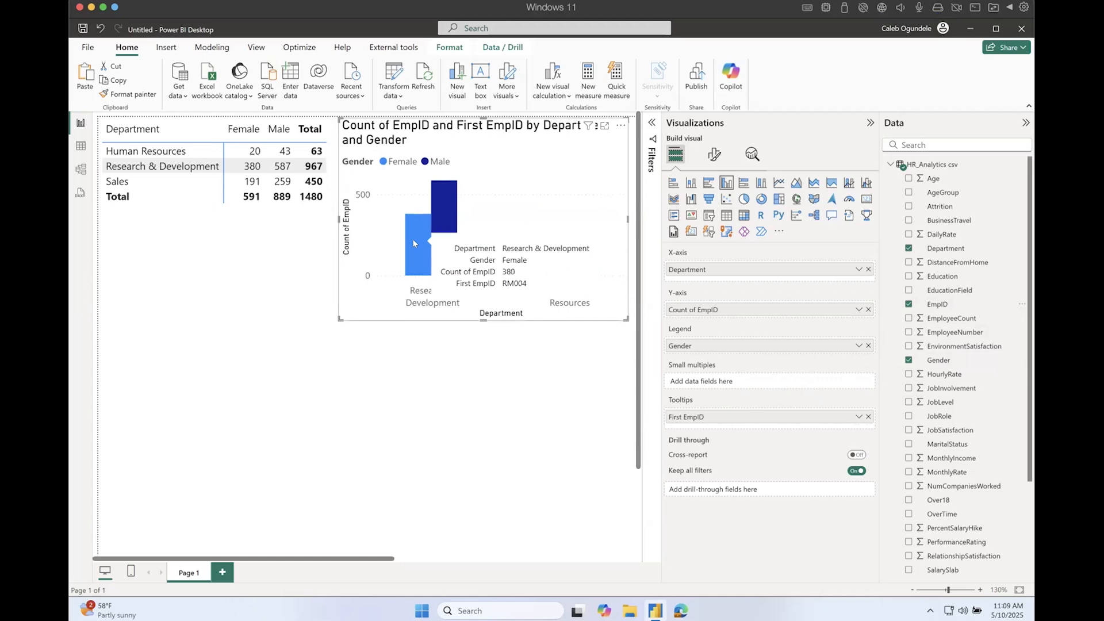
left_click(858, 417)
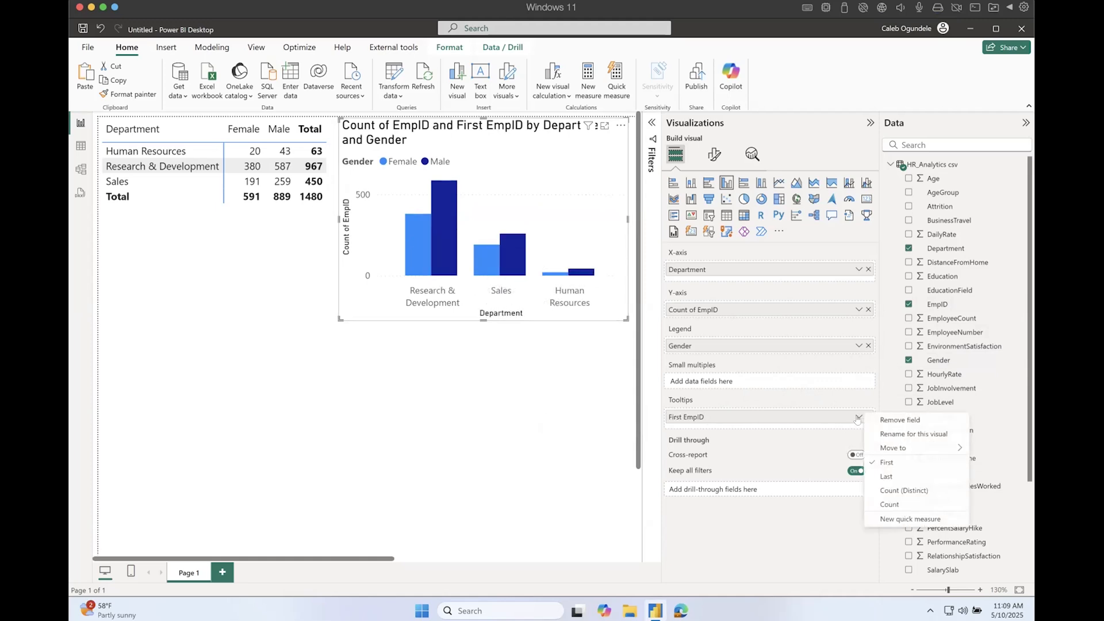
left_click(887, 505)
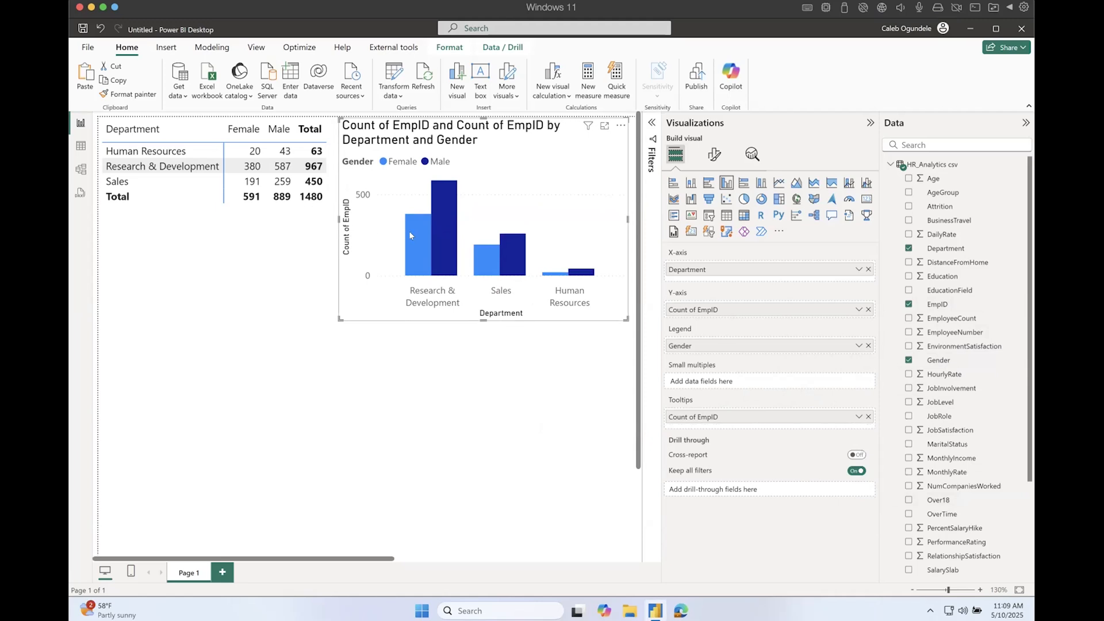
mouse_move(409, 231)
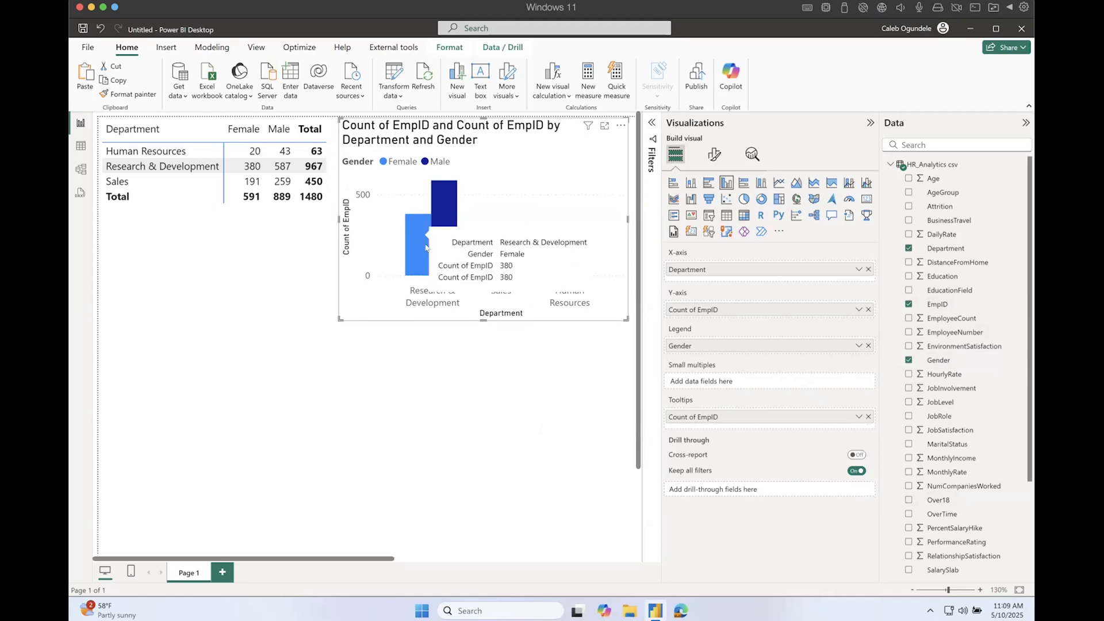
left_click(867, 417)
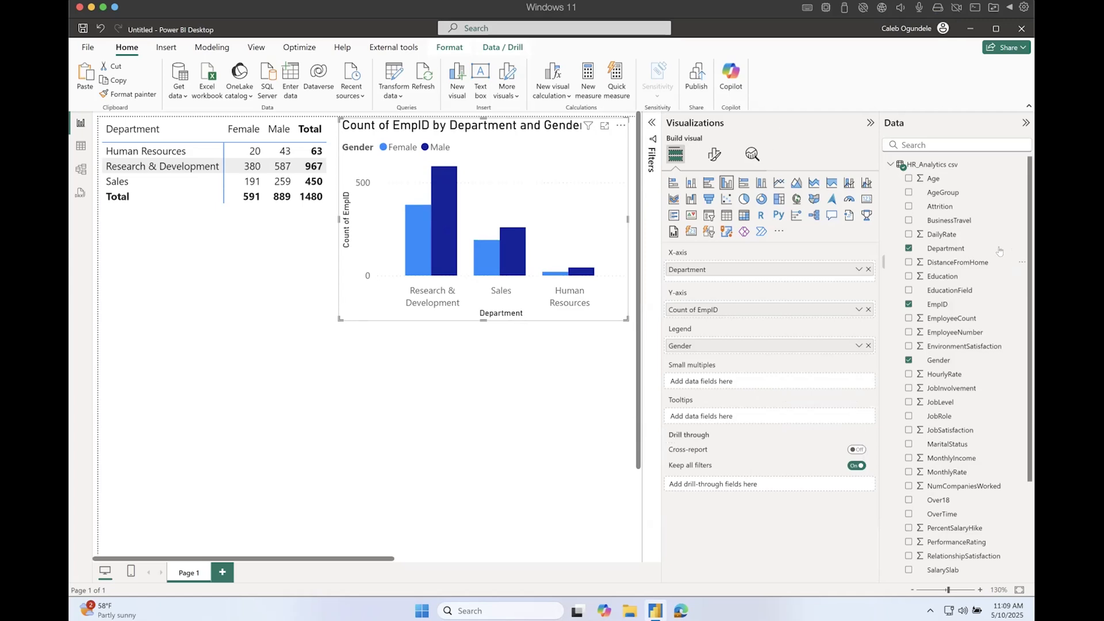
- Add AgeGroup to the column chart's tooltips and open its aggregation options
left_click_drag(944, 192, 726, 419)
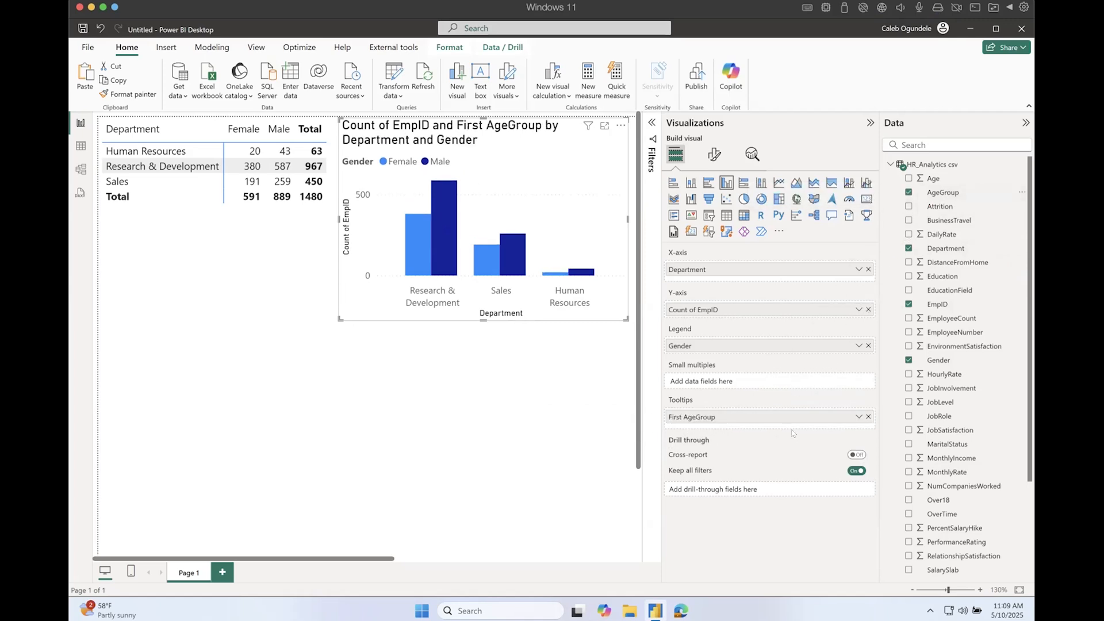
mouse_move(413, 230)
left_click(859, 417)
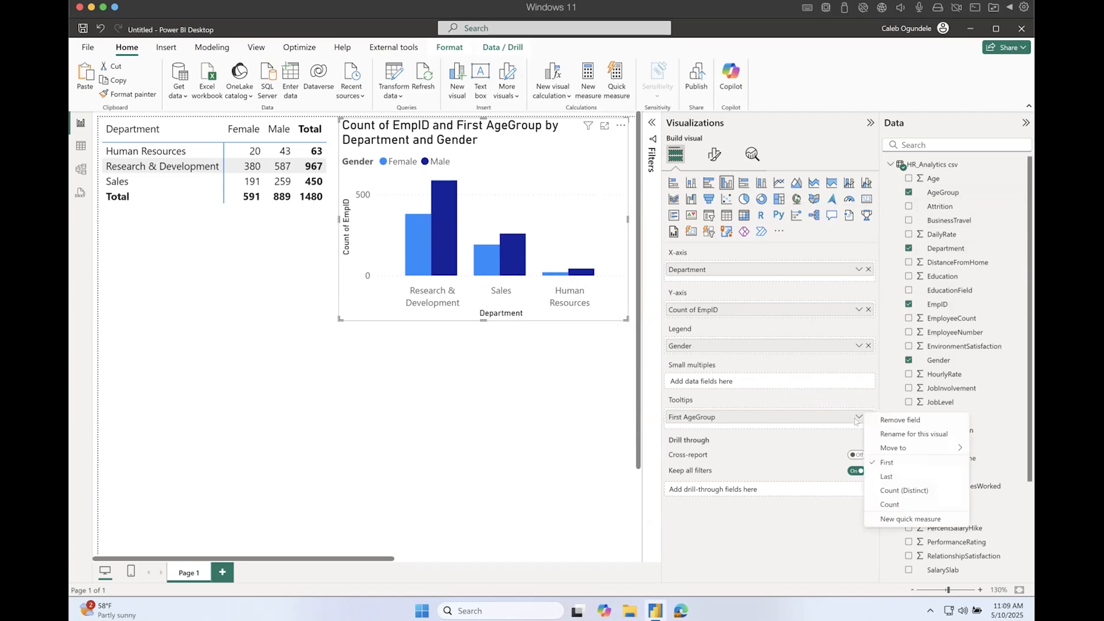
- Summarize the chart's AgeGroup tooltip by Count and show it as percent of grand total
left_click(895, 506)
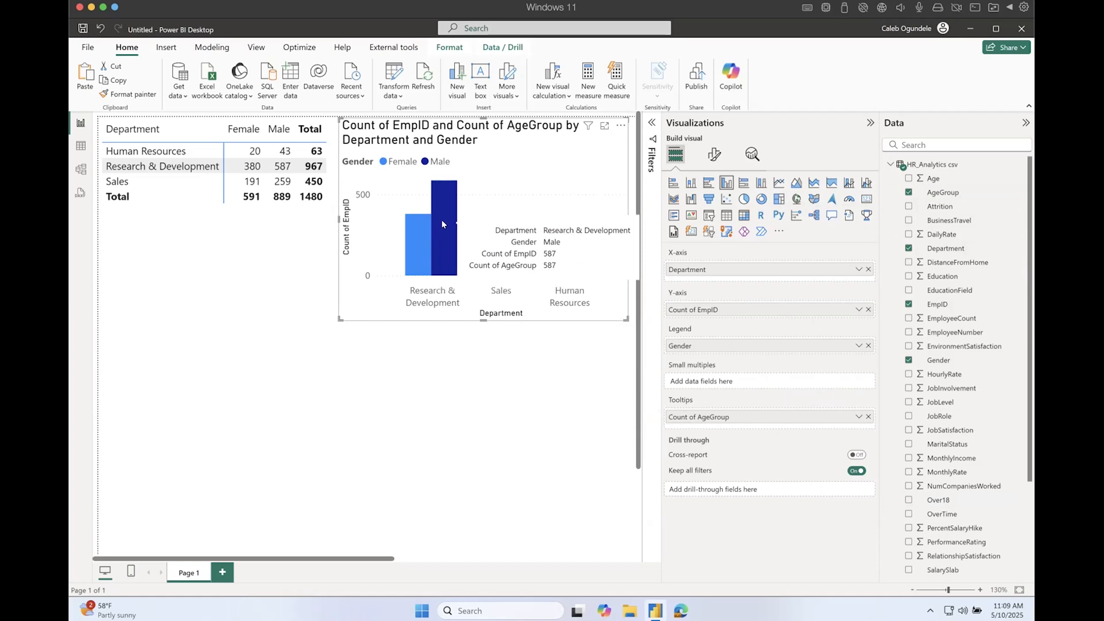
left_click(859, 416)
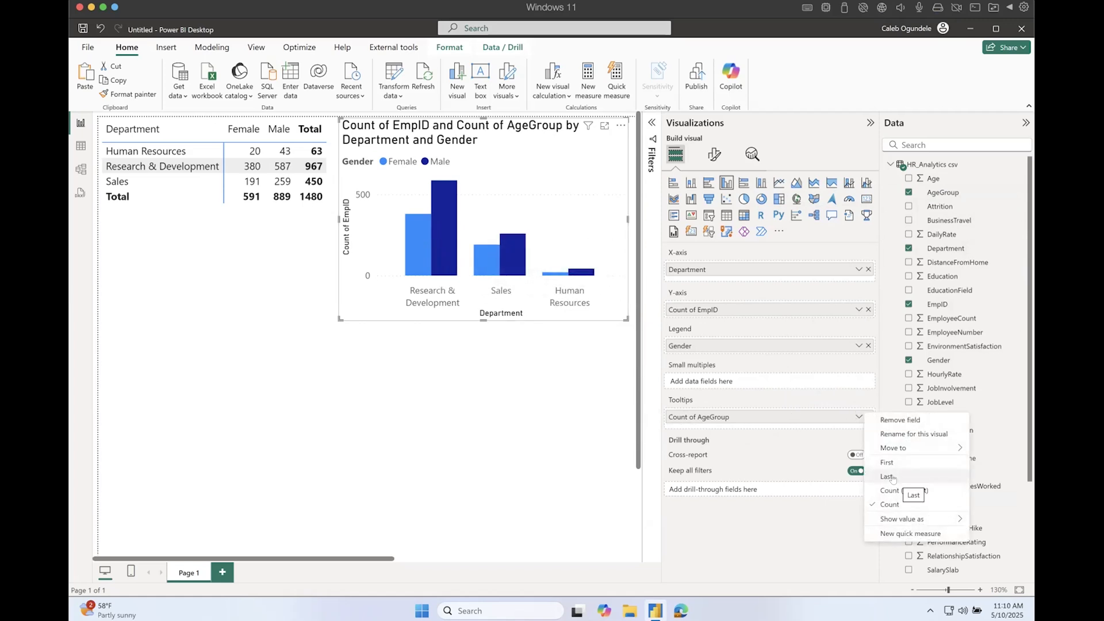
mouse_move(906, 520)
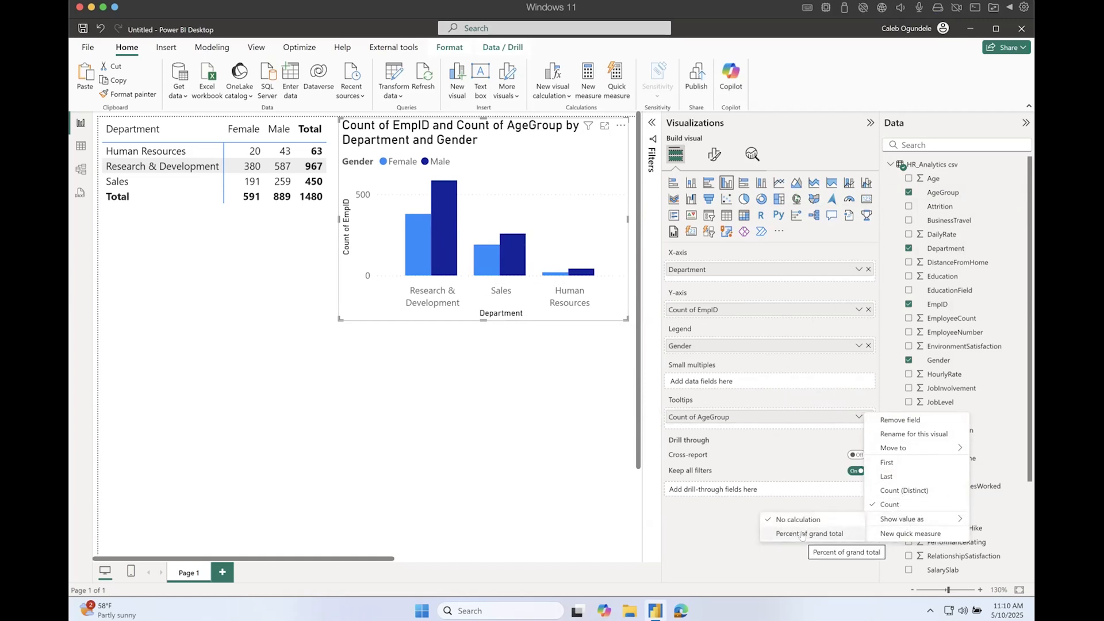
left_click(802, 534)
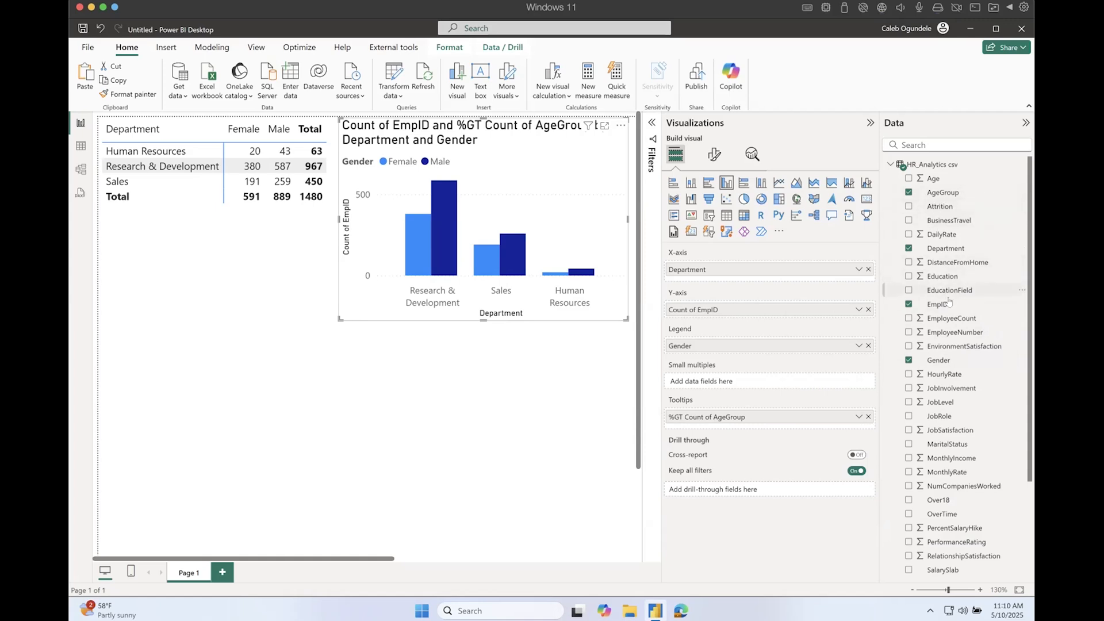
- Replace the column chart's AgeGroup tooltip field with EmpID, summarized by Count
left_click_drag(938, 303, 758, 426)
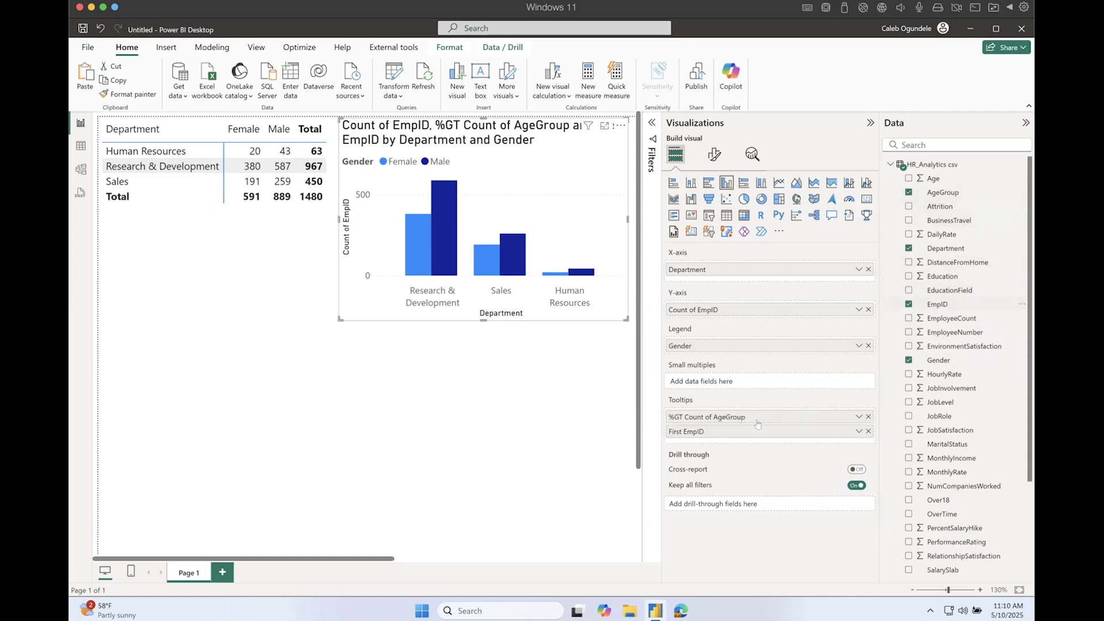
left_click(868, 416)
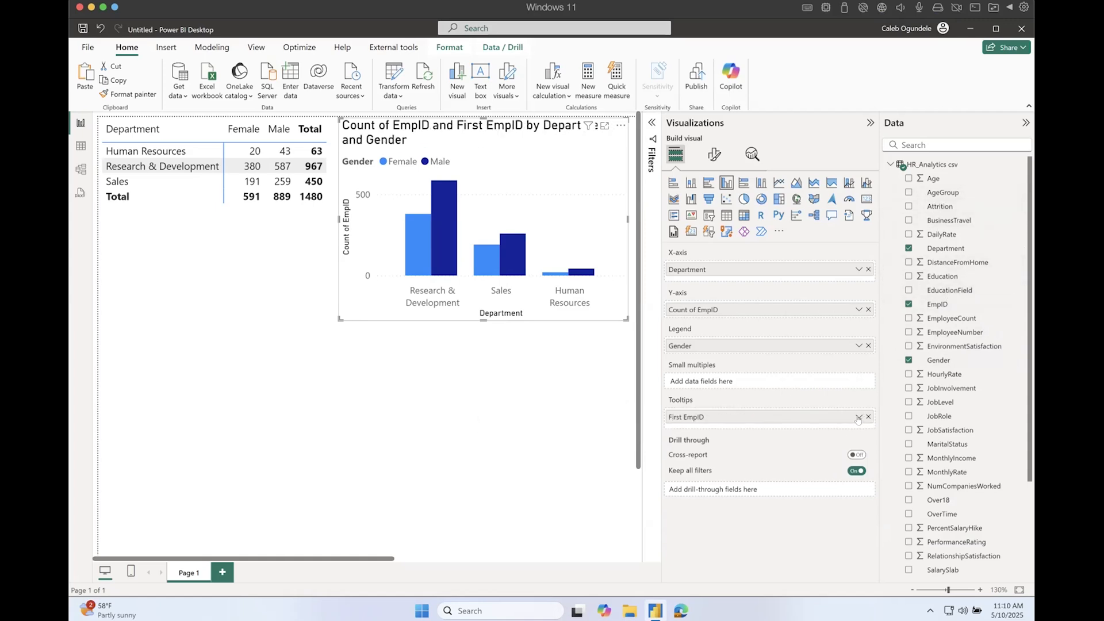
left_click(859, 417)
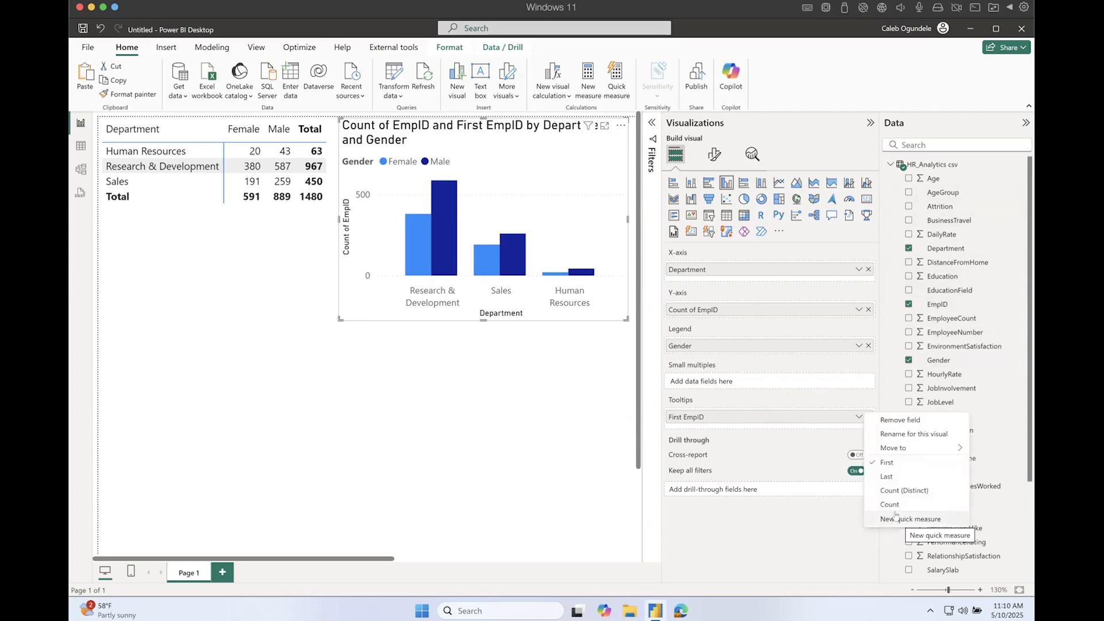
mouse_move(897, 448)
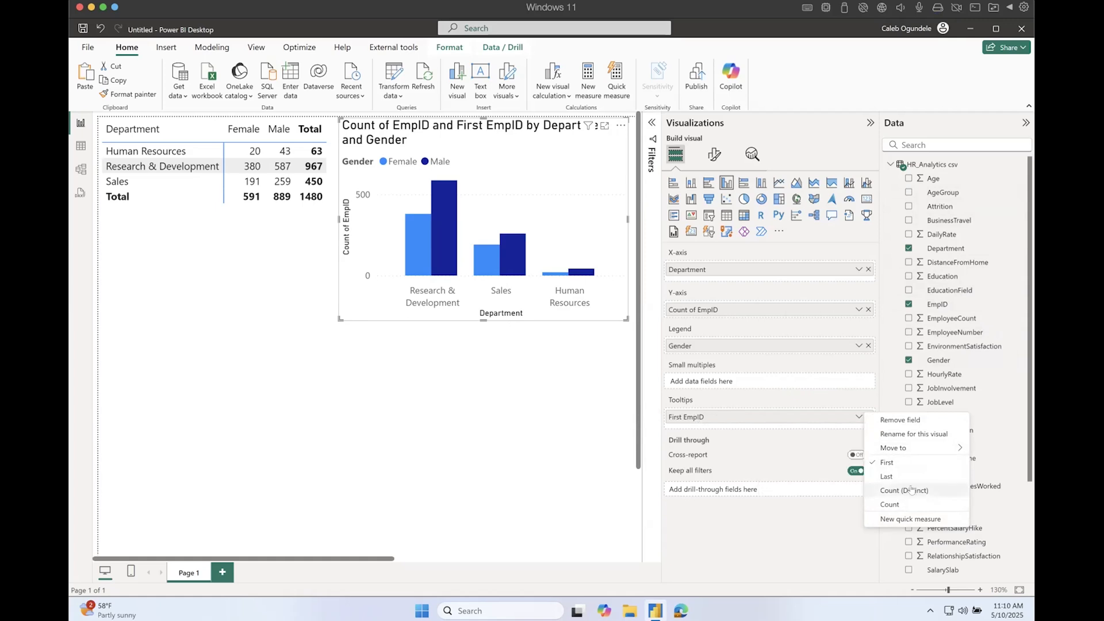
left_click(890, 505)
- Show the EmpID tooltip count as percent of grand total and check it on the Research & Development and Sales columns
left_click(859, 416)
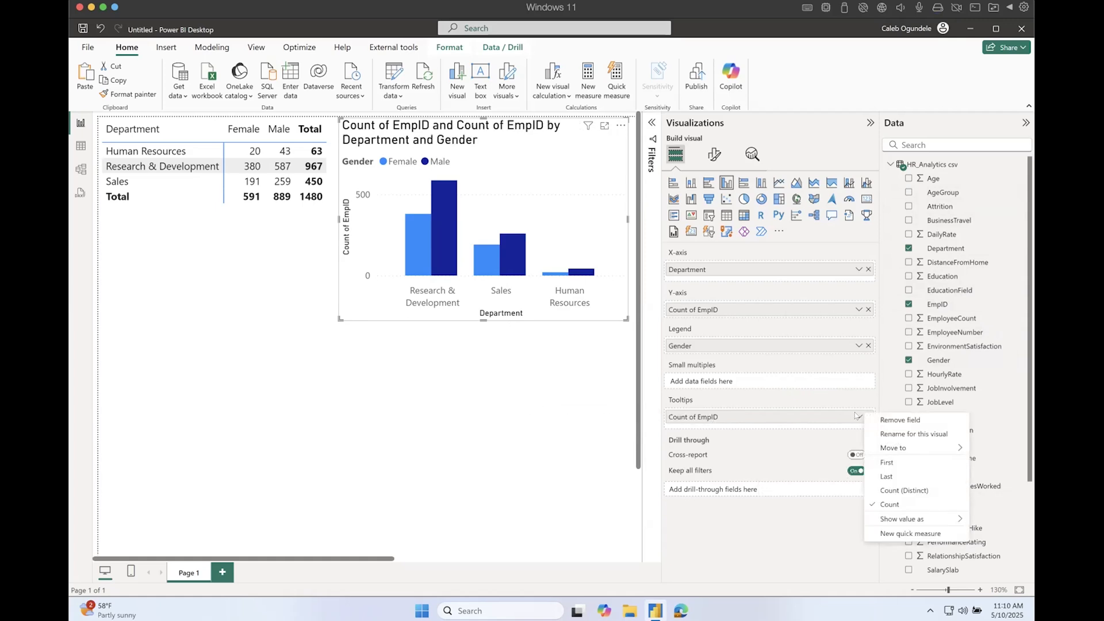
mouse_move(902, 521)
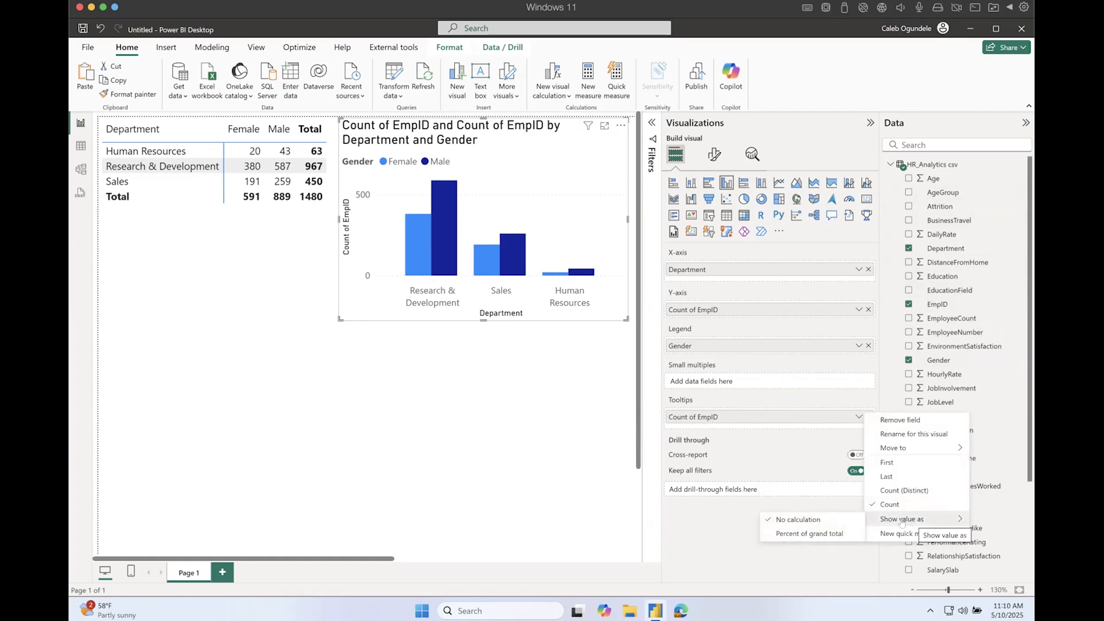
left_click(807, 533)
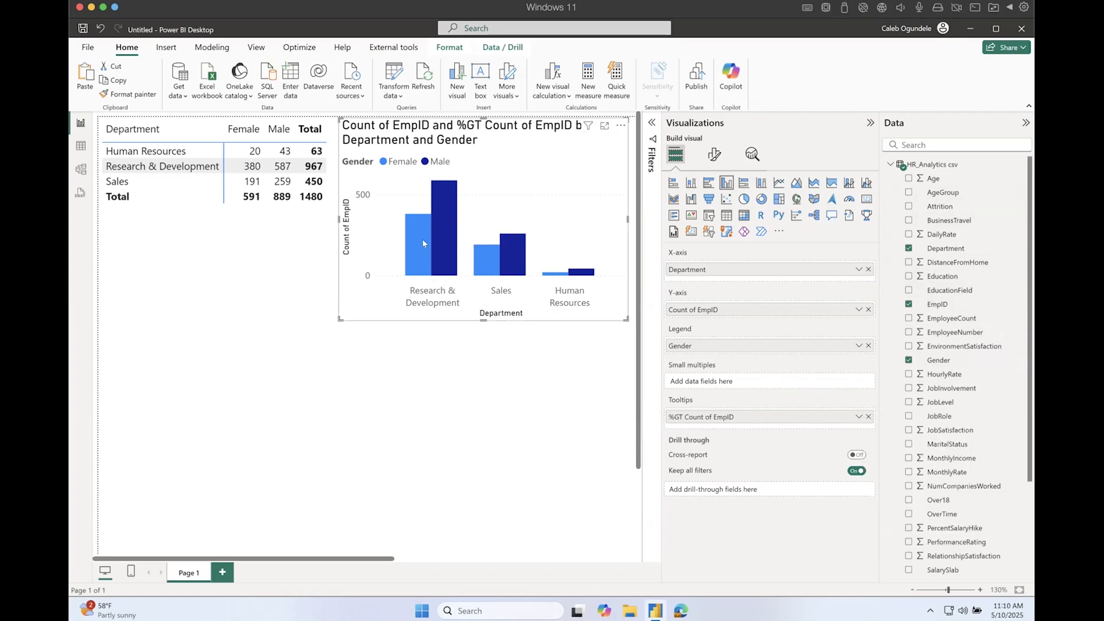
mouse_move(424, 243)
mouse_move(433, 204)
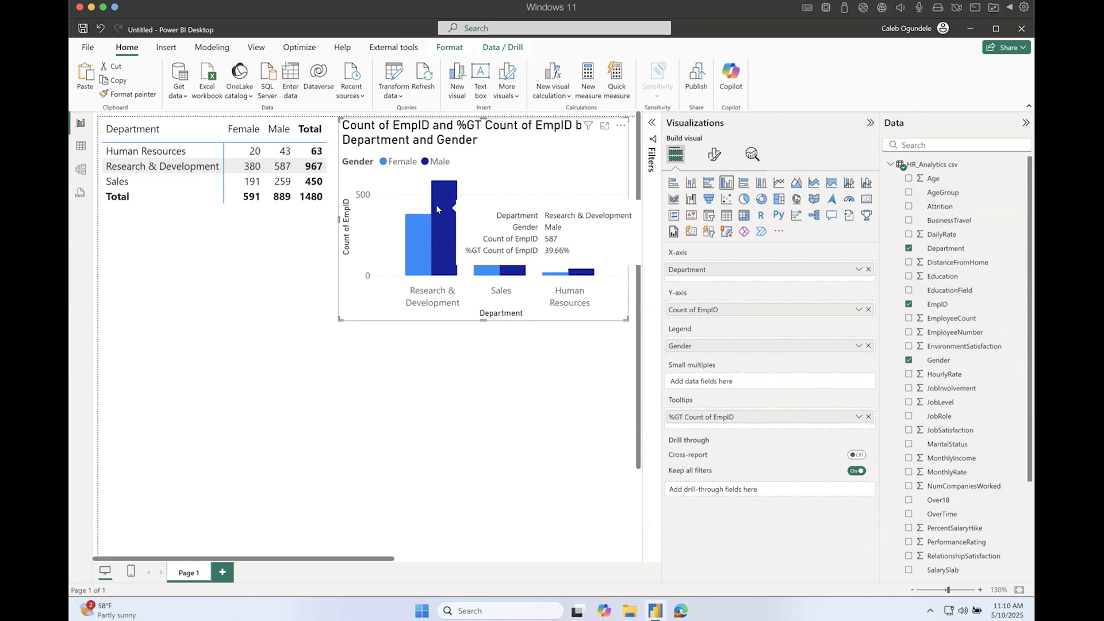
mouse_move(482, 260)
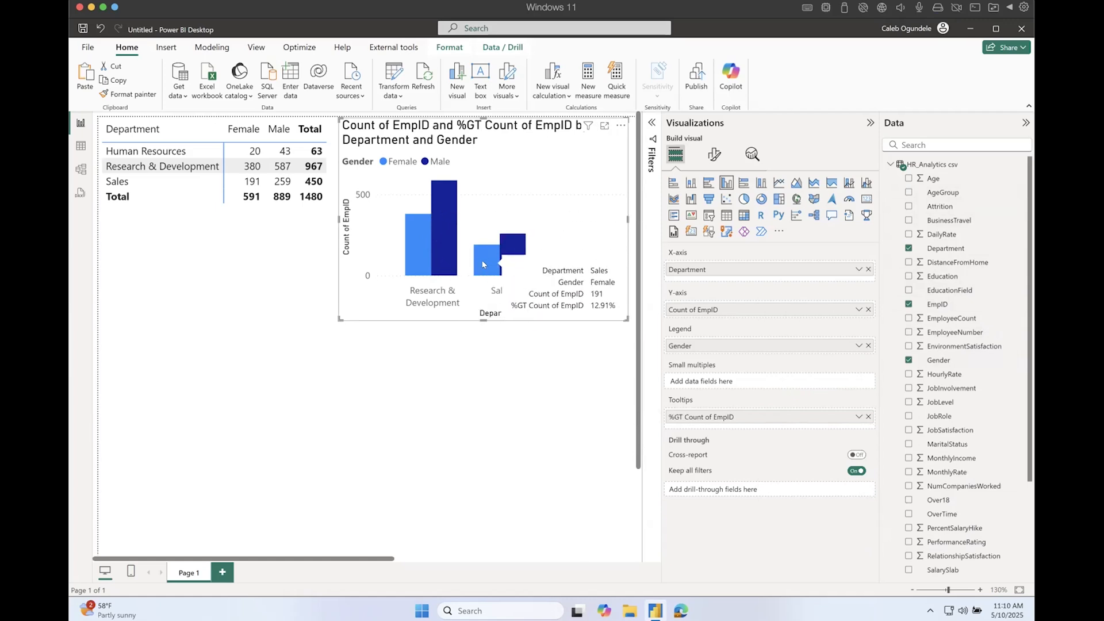
mouse_move(515, 253)
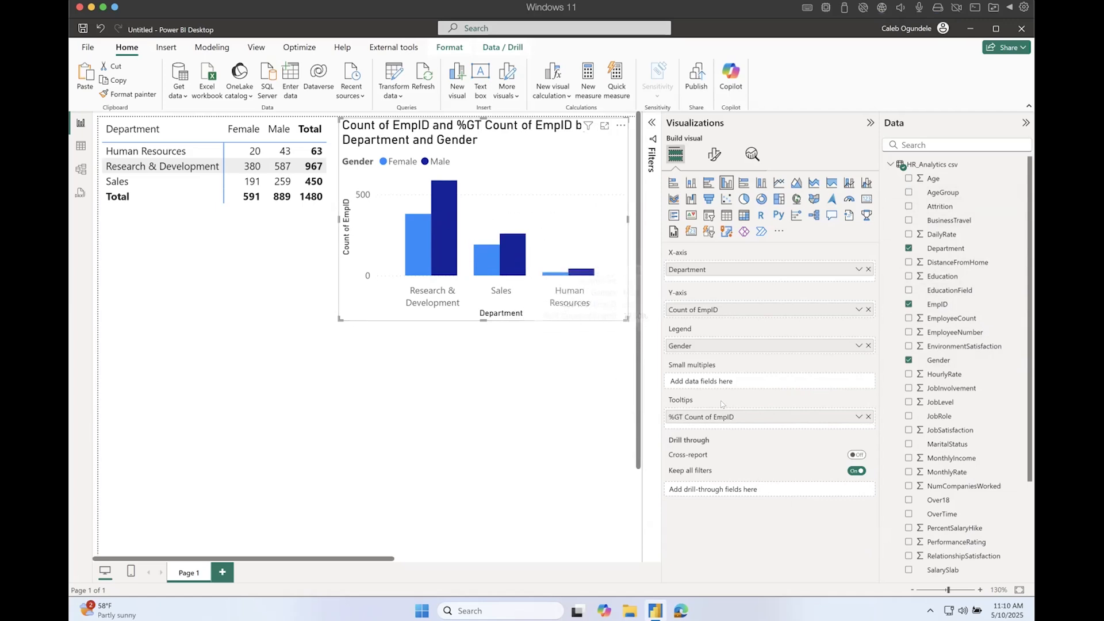
- Turn on data labels for the column chart, applied to all series
left_click(713, 154)
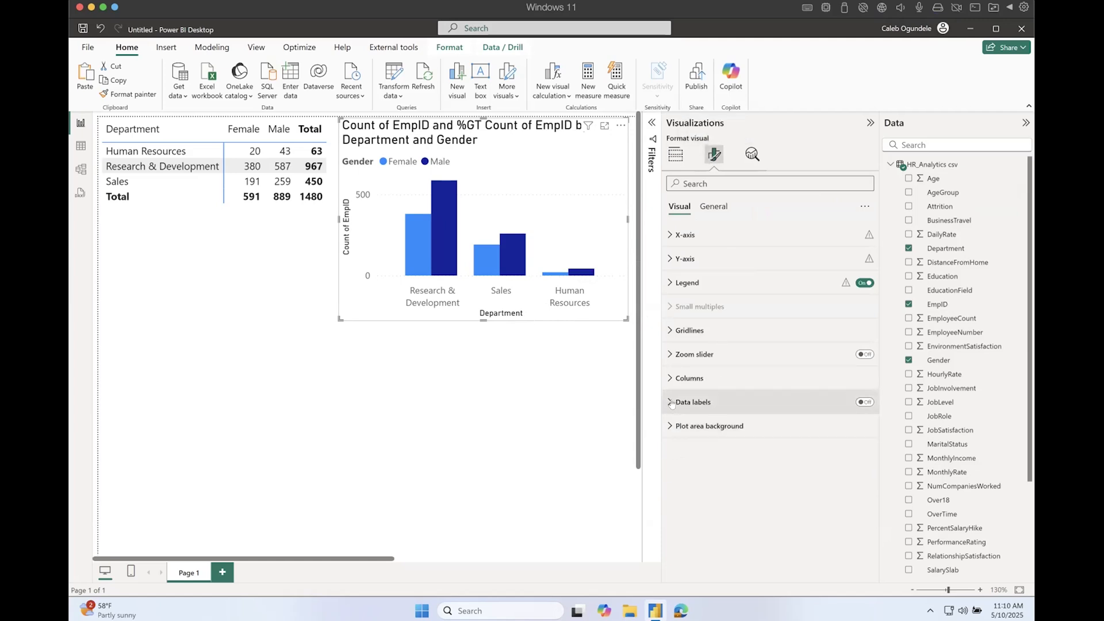
left_click(866, 403)
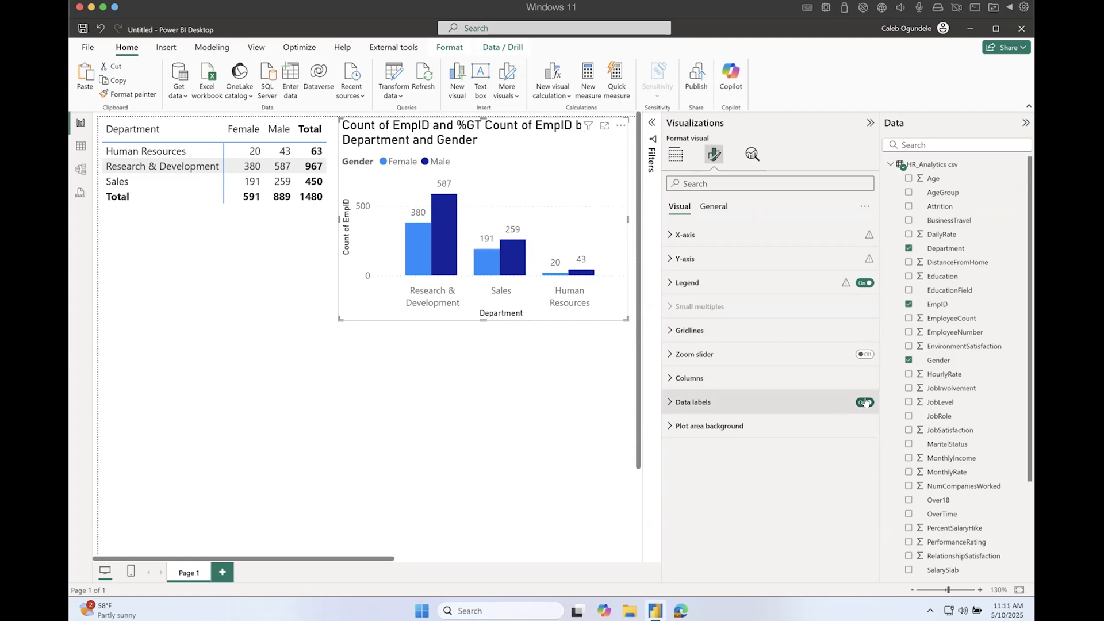
left_click(698, 398)
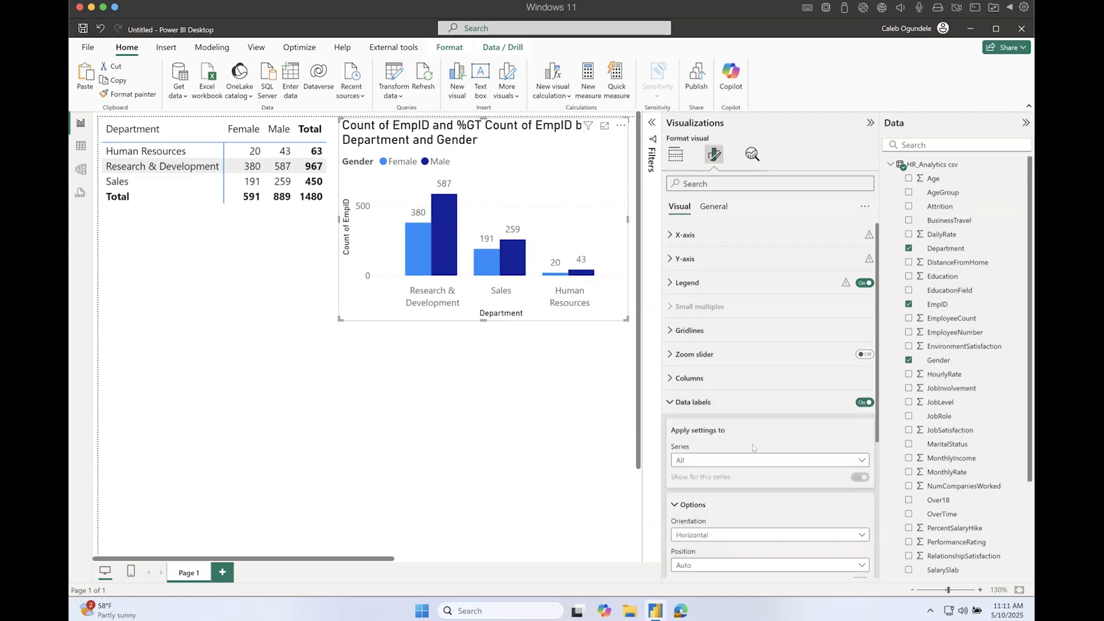
scroll(752, 444, "down", 3)
left_click(716, 287)
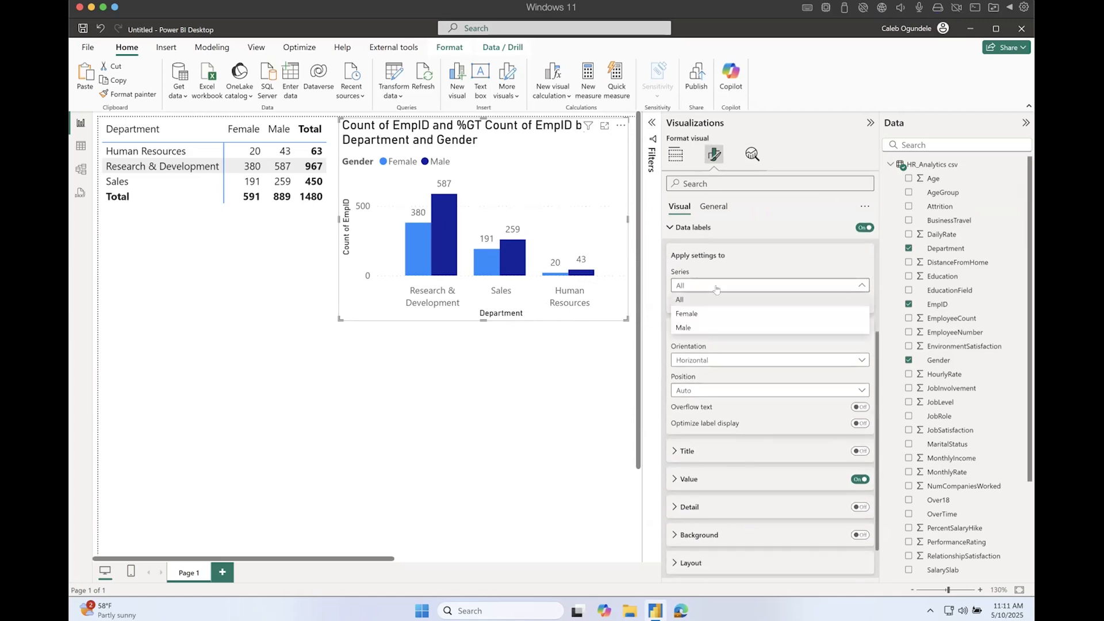
left_click(716, 286)
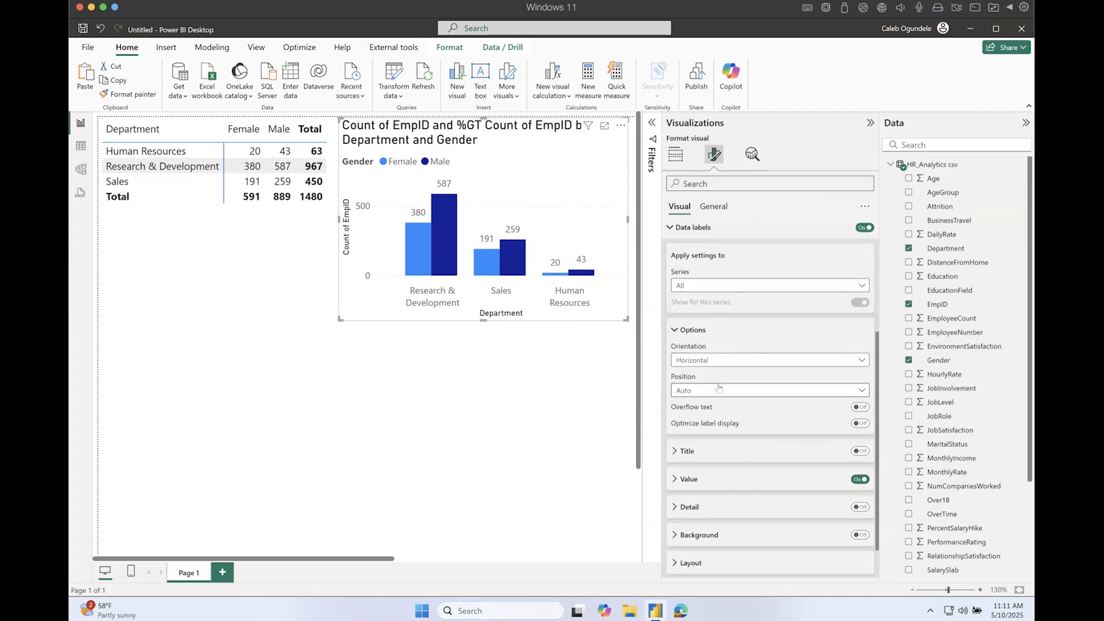
scroll(726, 396, "down", 1)
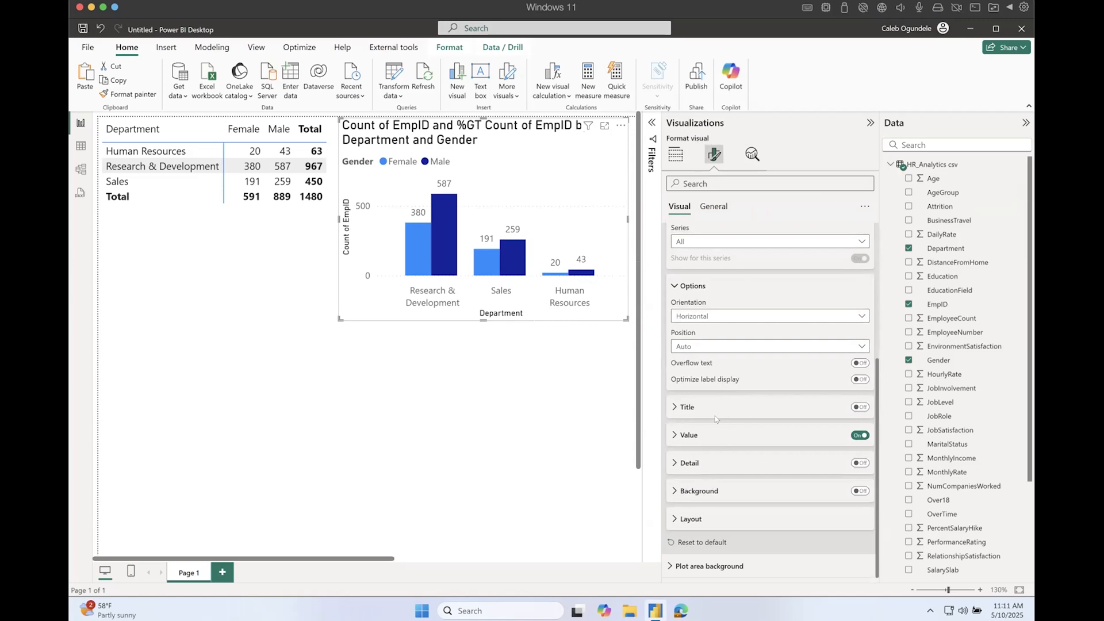
- Make the column chart's data label values bold and color them with the orange theme color
left_click(690, 437)
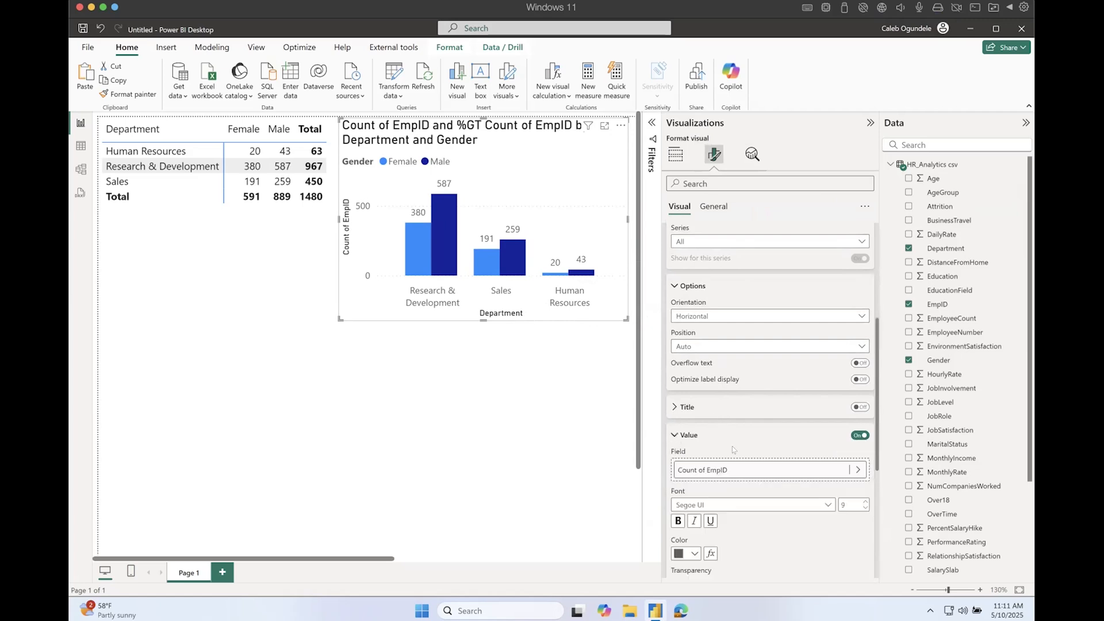
scroll(682, 397, "down", 4)
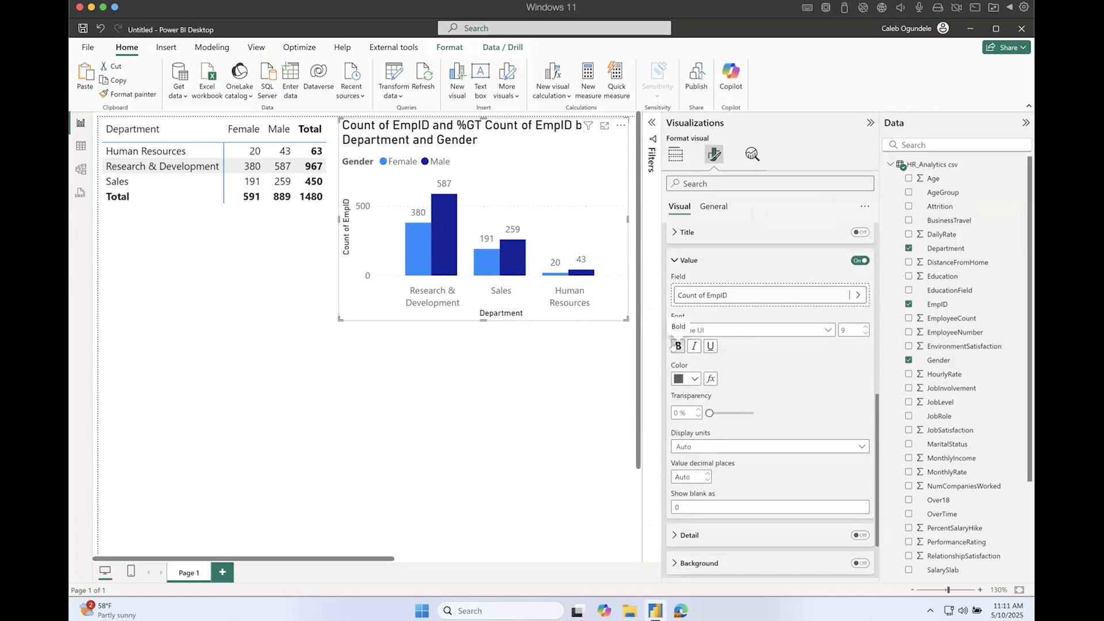
left_click(677, 346)
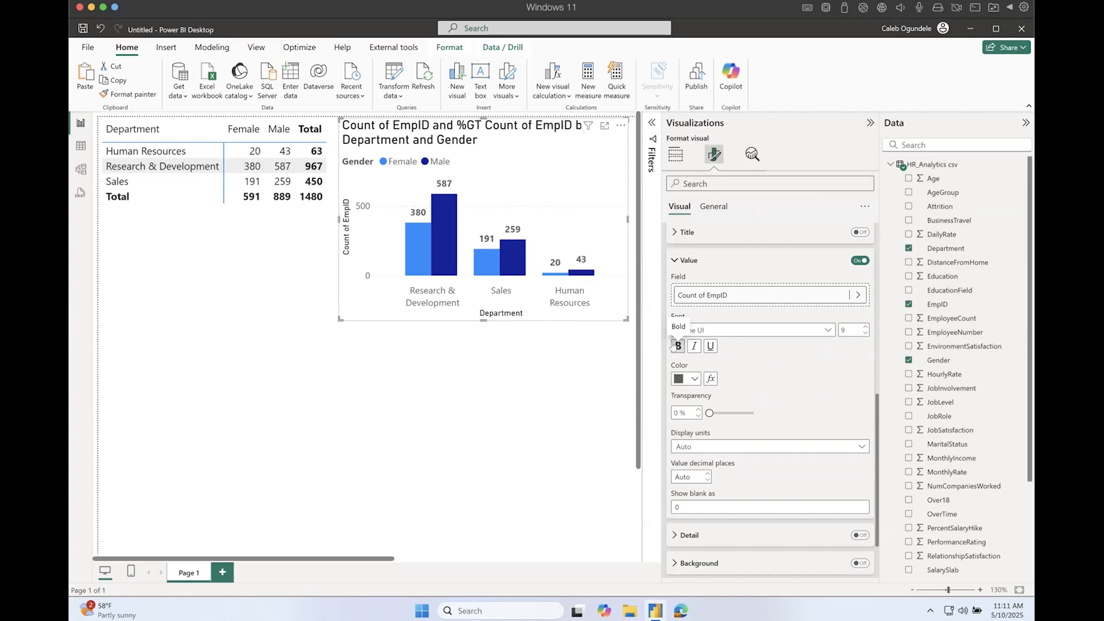
left_click(688, 380)
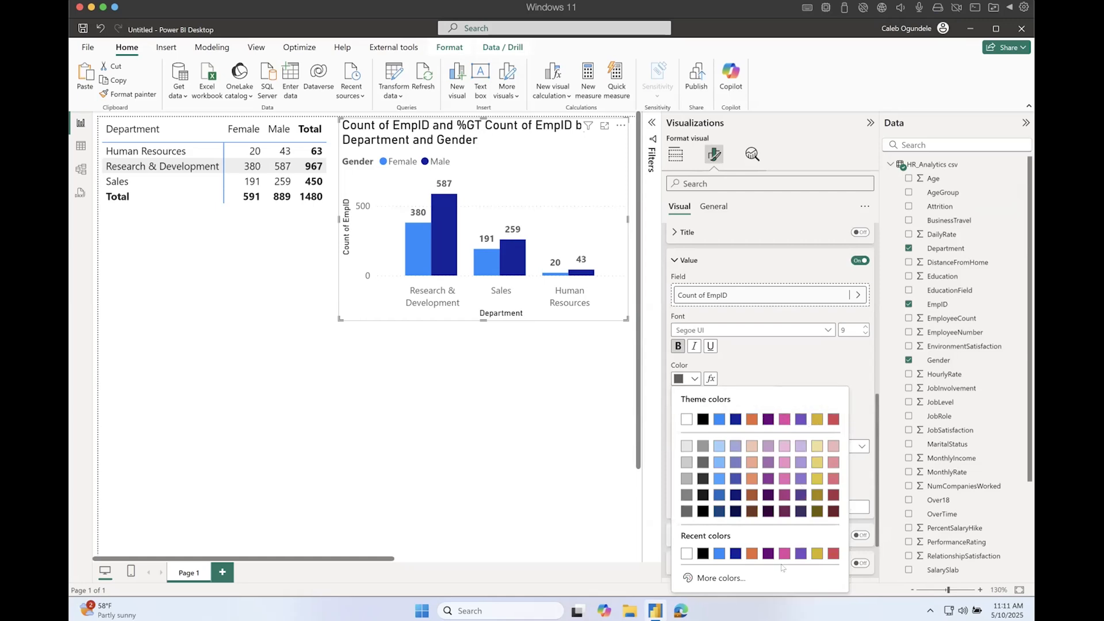
left_click(719, 419)
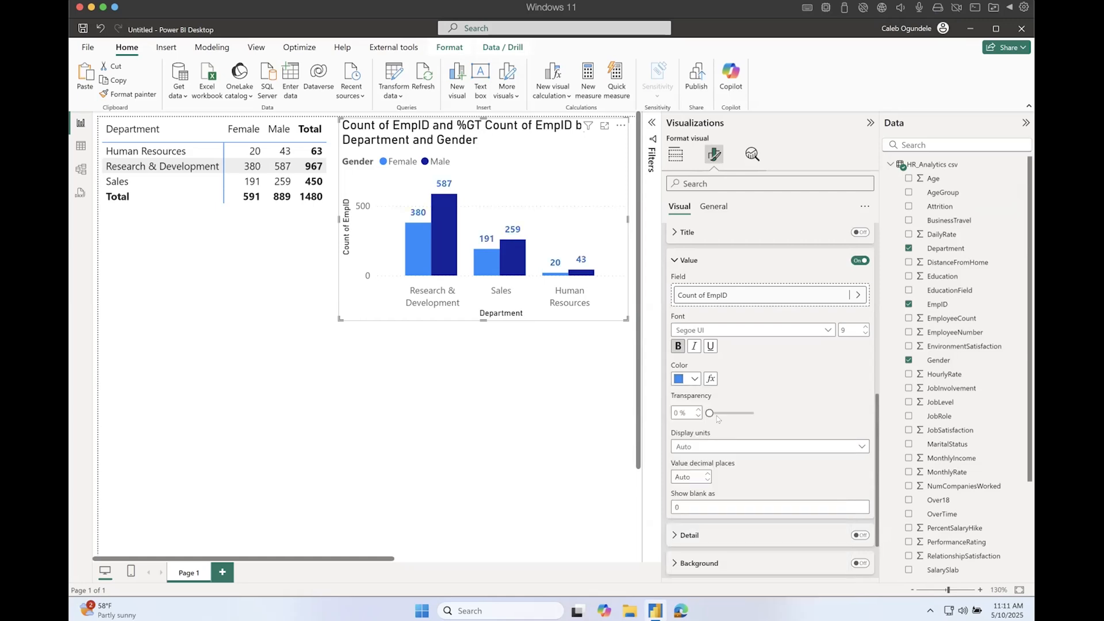
left_click(688, 380)
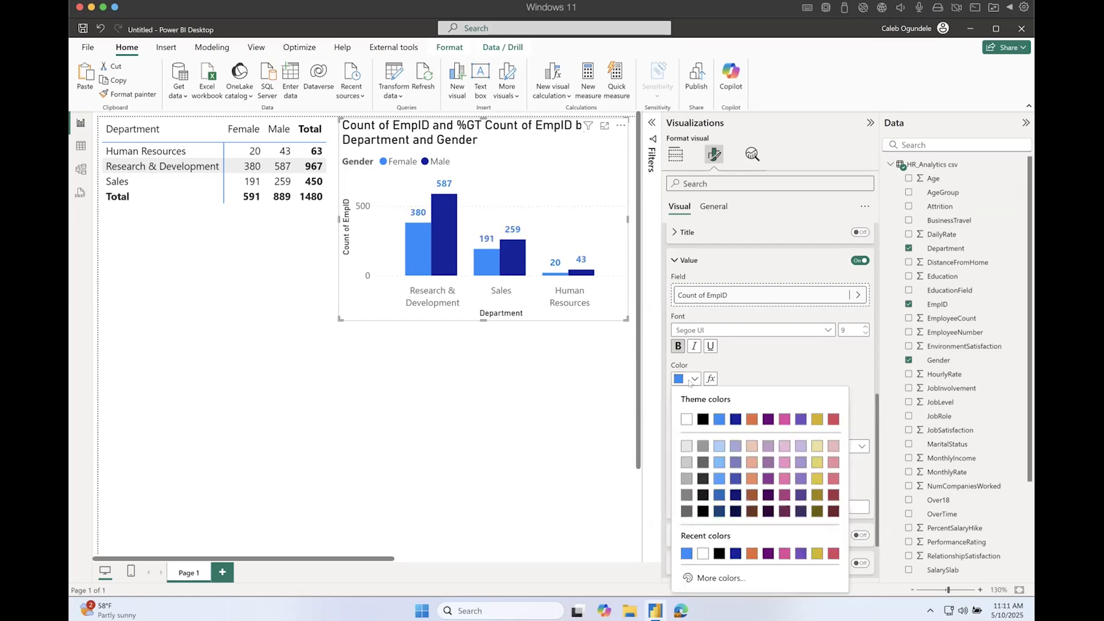
left_click(751, 419)
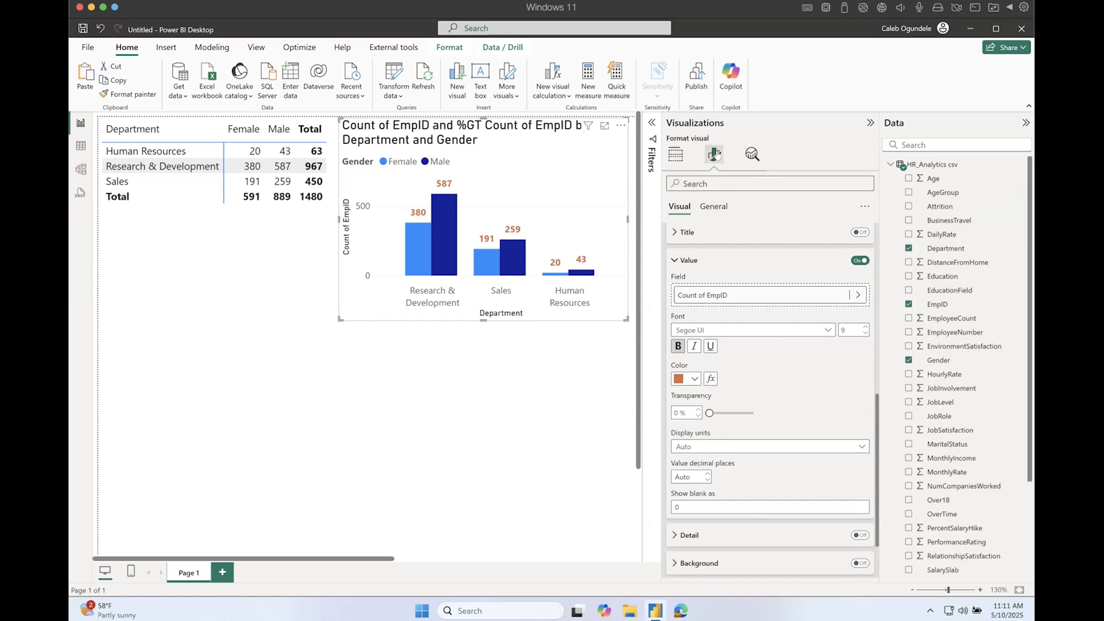
- View the analytics line options available for the column chart and return to its field settings
left_click(676, 154)
left_click(751, 154)
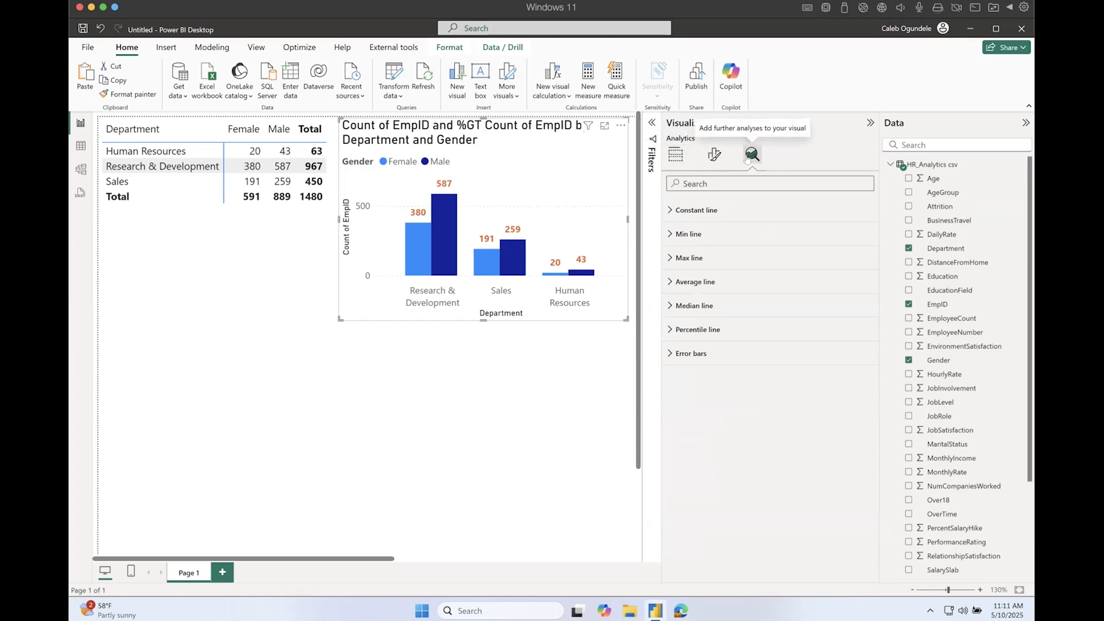
left_click(677, 155)
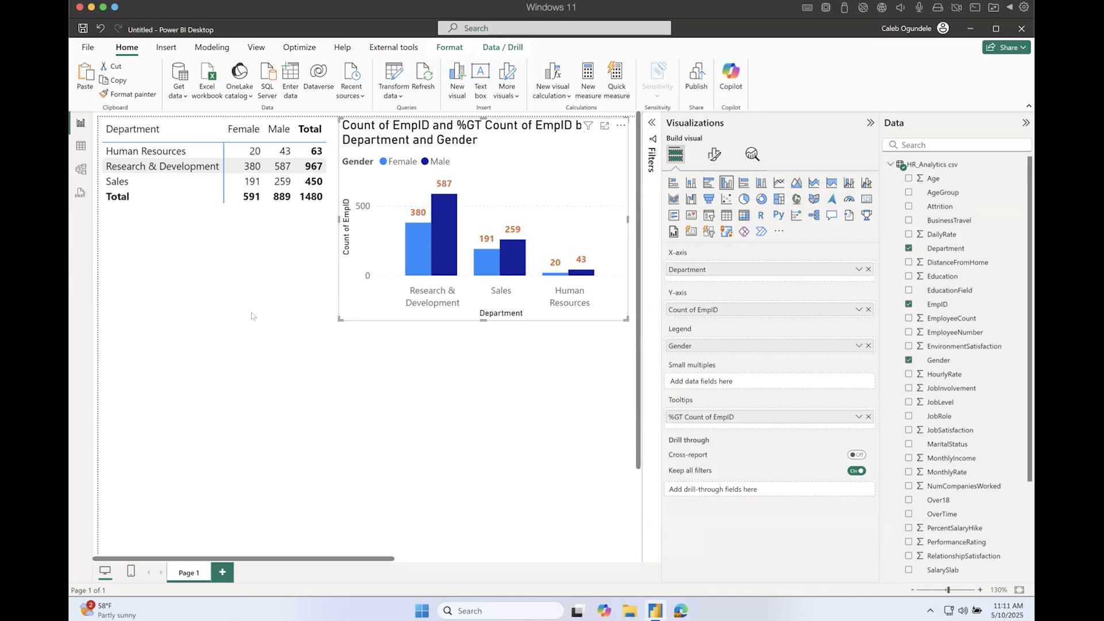
- Collapse the Visualizations pane and shrink the column chart from its lower-left corner
left_click(171, 215)
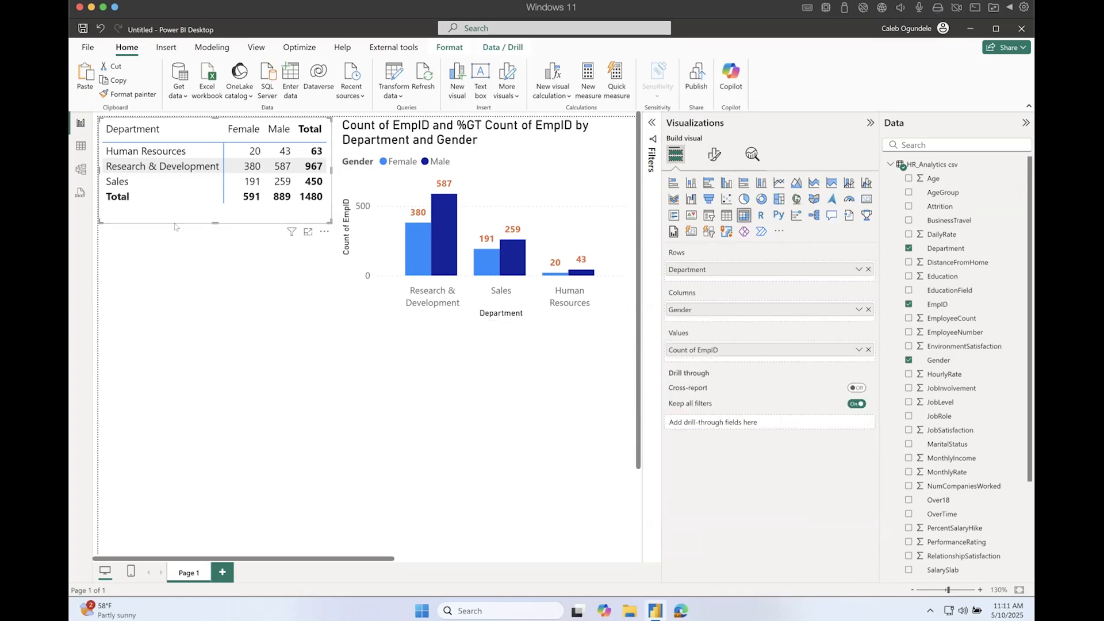
left_click(868, 122)
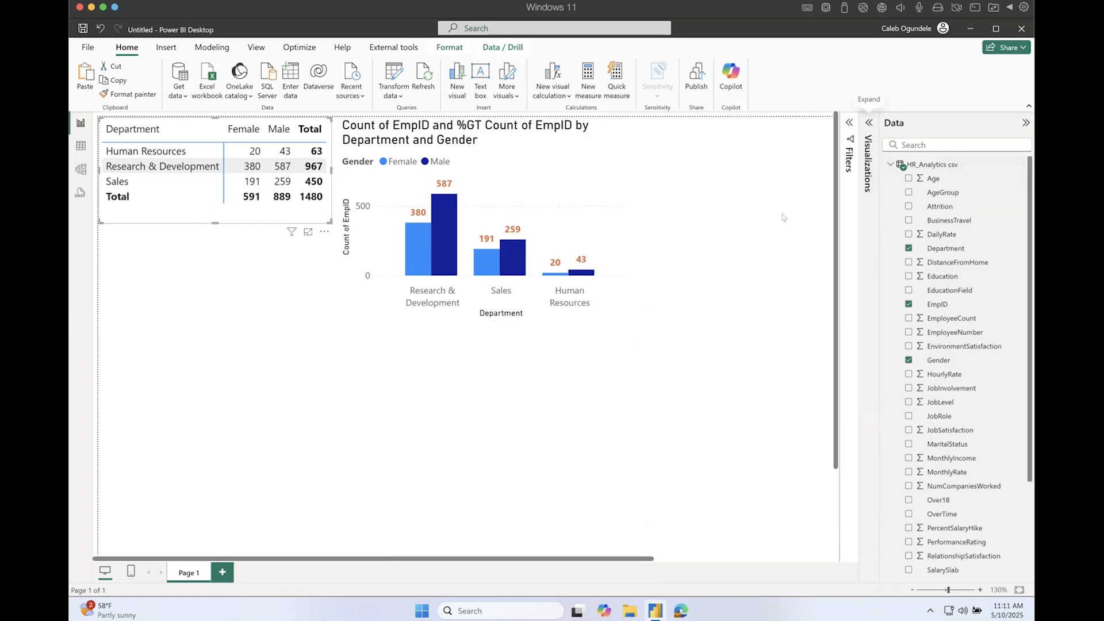
left_click(348, 317)
left_click_drag(348, 317, 361, 244)
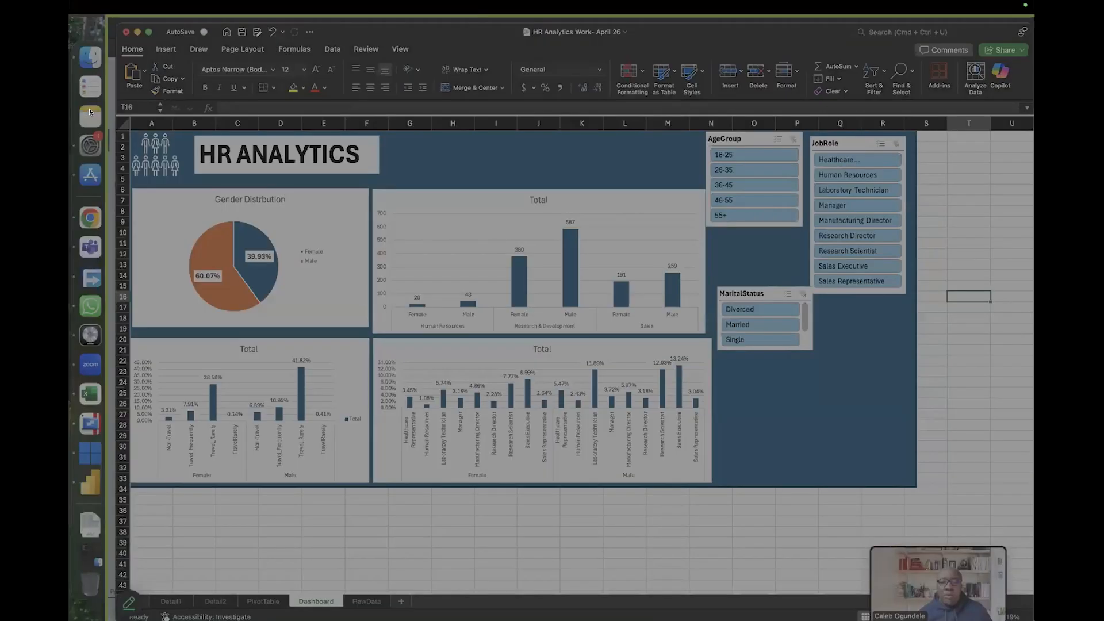
- Capture a screenshot of the whole HR Analytics dashboard in the Excel workbook, and add a new page to the Power BI report
left_click_drag(128, 128, 919, 490)
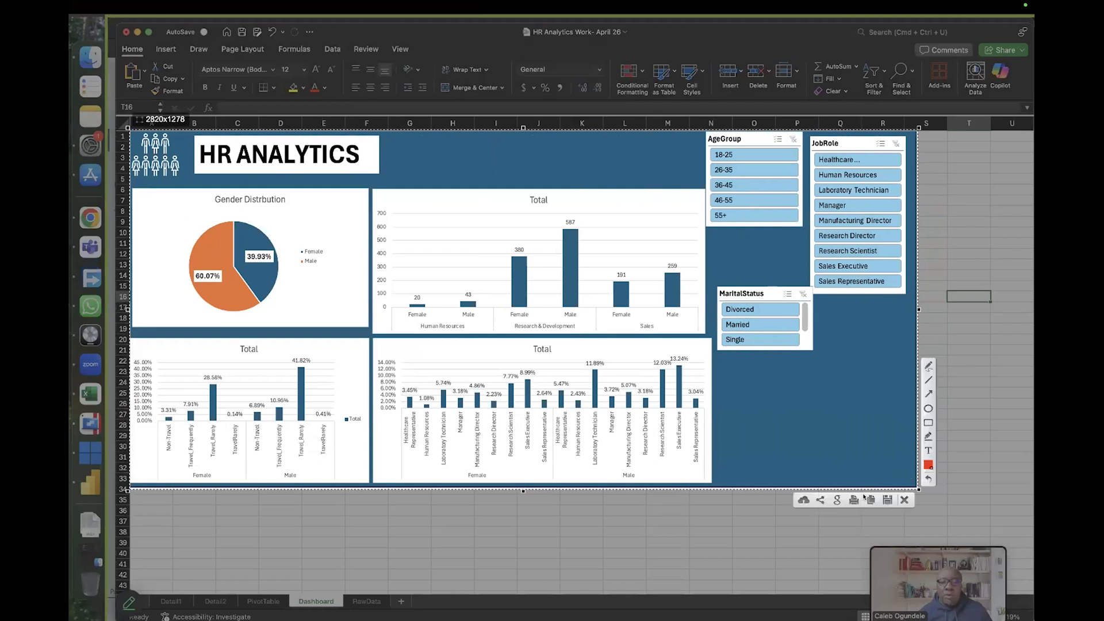
left_click(881, 497)
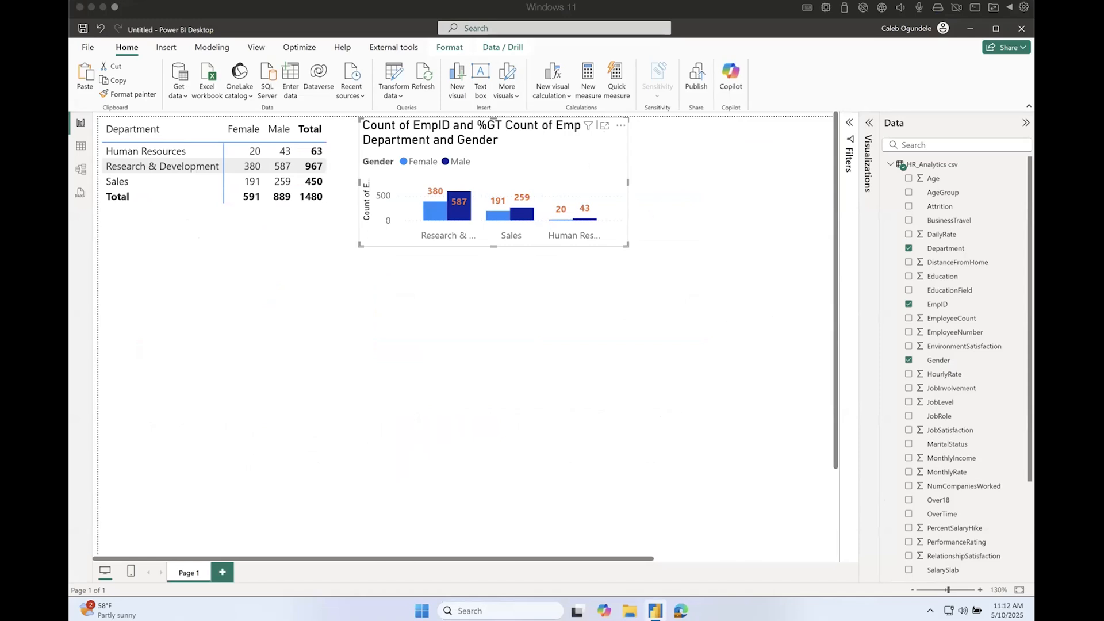
left_click(221, 573)
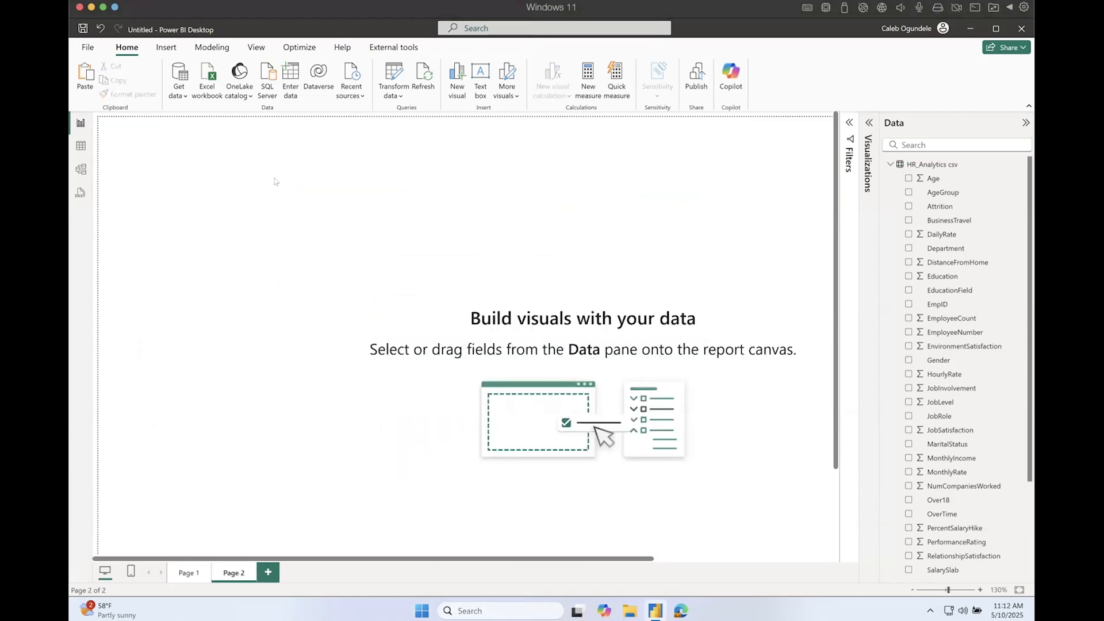
- Insert the image 1Screenshot at May 10 11-12-43.png on Page 2 and enlarge it to fill most of the page width
left_click(167, 48)
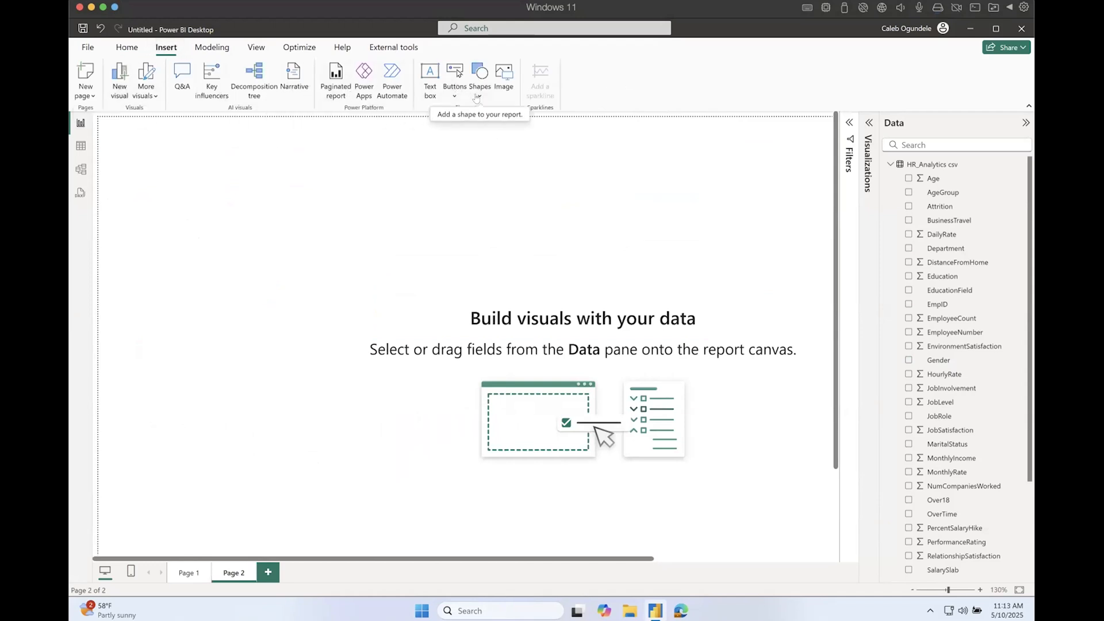
left_click(504, 81)
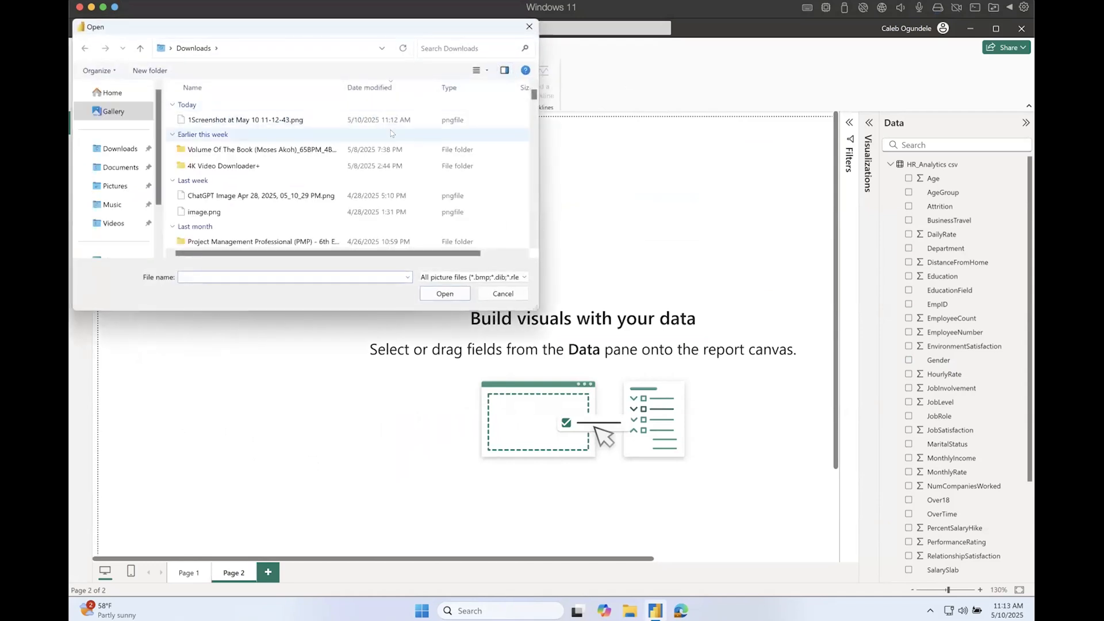
double_click(222, 119)
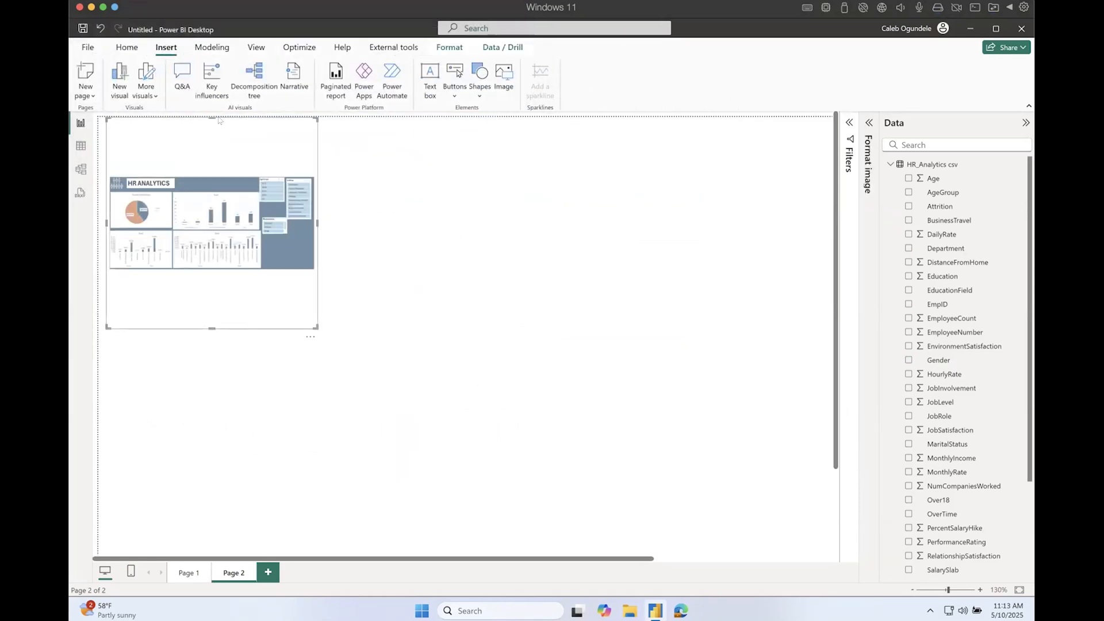
left_click_drag(413, 387, 675, 506)
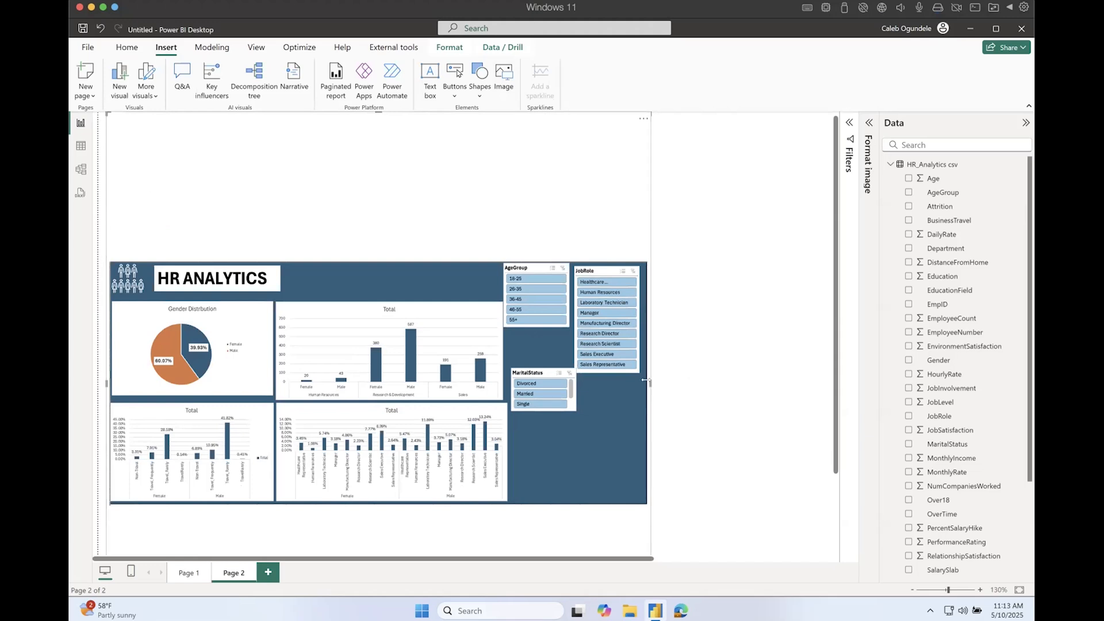
left_click_drag(679, 377, 832, 349)
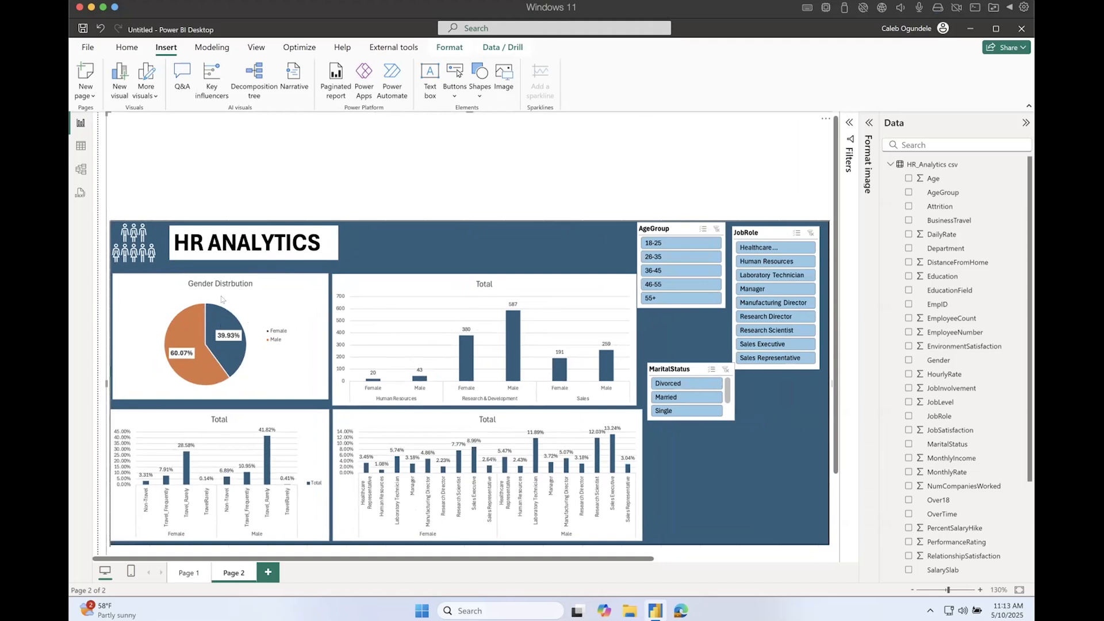
- Move the department-by-gender column chart on Page 1 down and to the right, away from the matrix
left_click(190, 572)
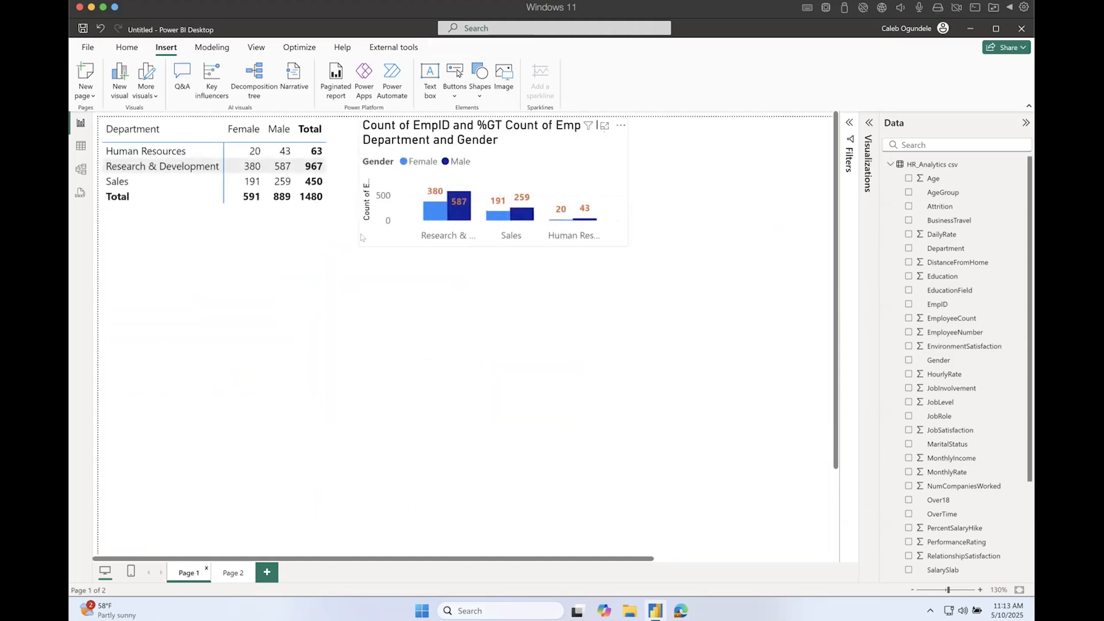
left_click(242, 215)
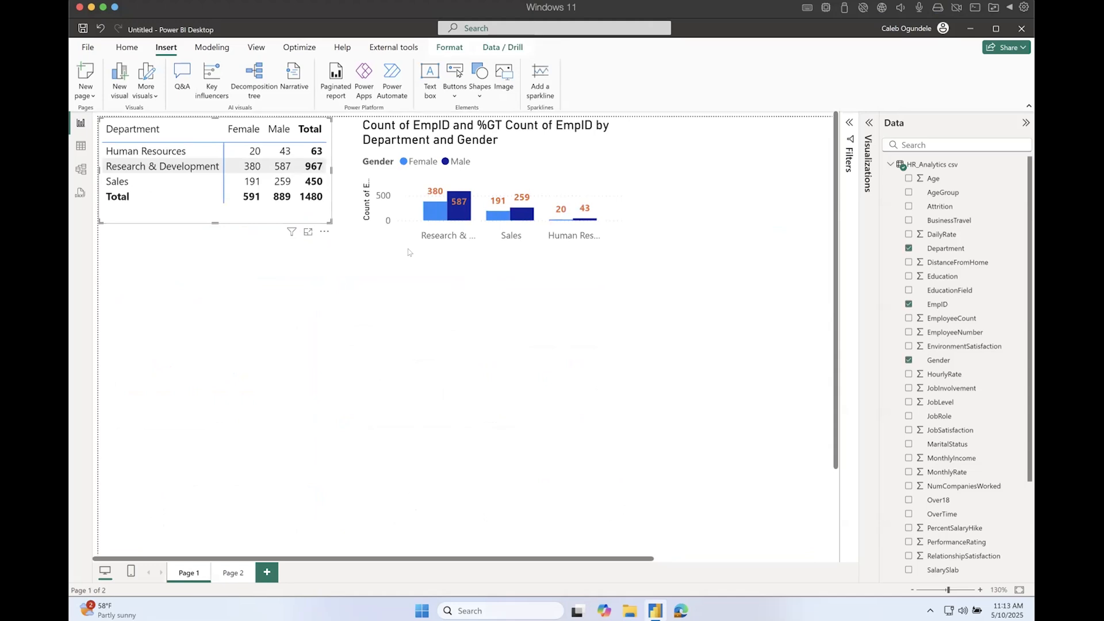
left_click(391, 237)
left_click_drag(391, 237, 558, 330)
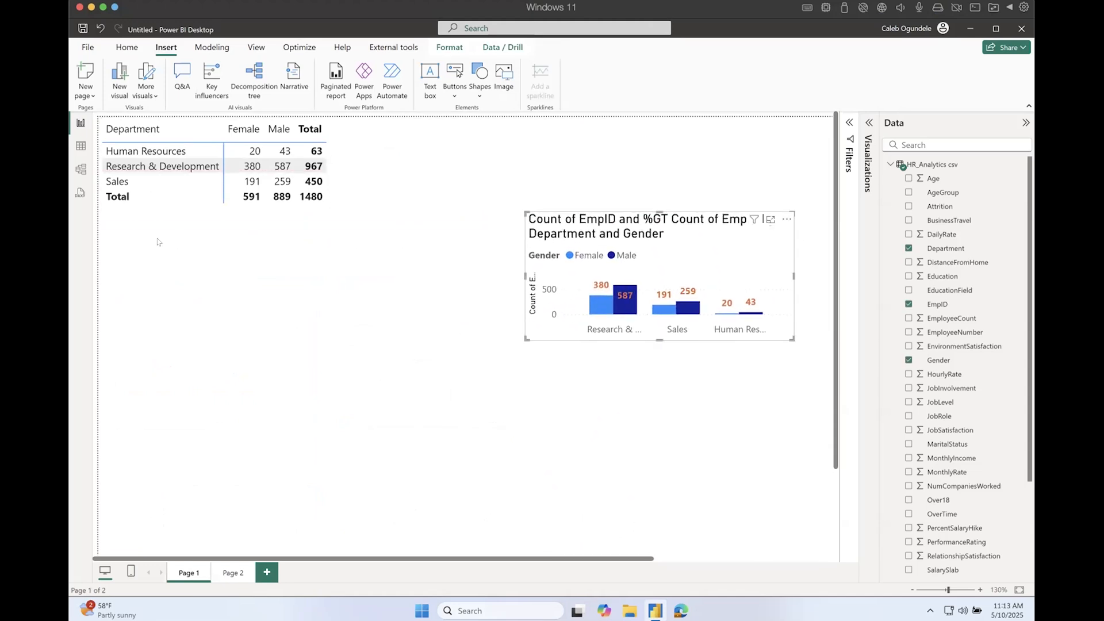
- Convert the department-by-gender matrix on Page 1 into a pie chart and enlarge it slightly from its lower-right corner
left_click_drag(175, 210, 285, 392)
left_click_drag(298, 418, 163, 206)
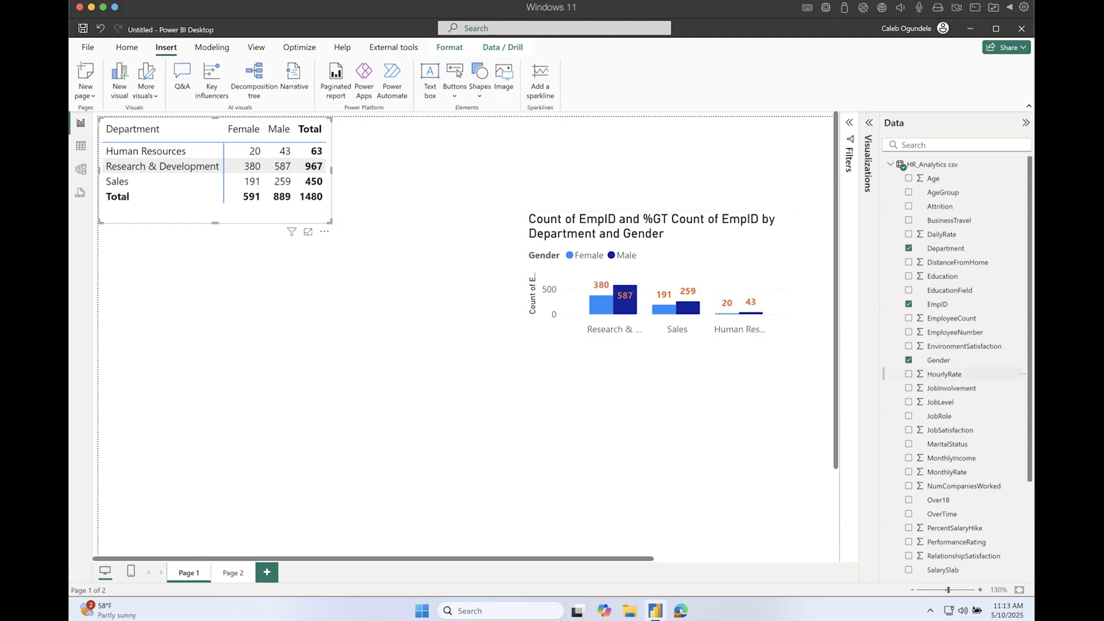
left_click(869, 123)
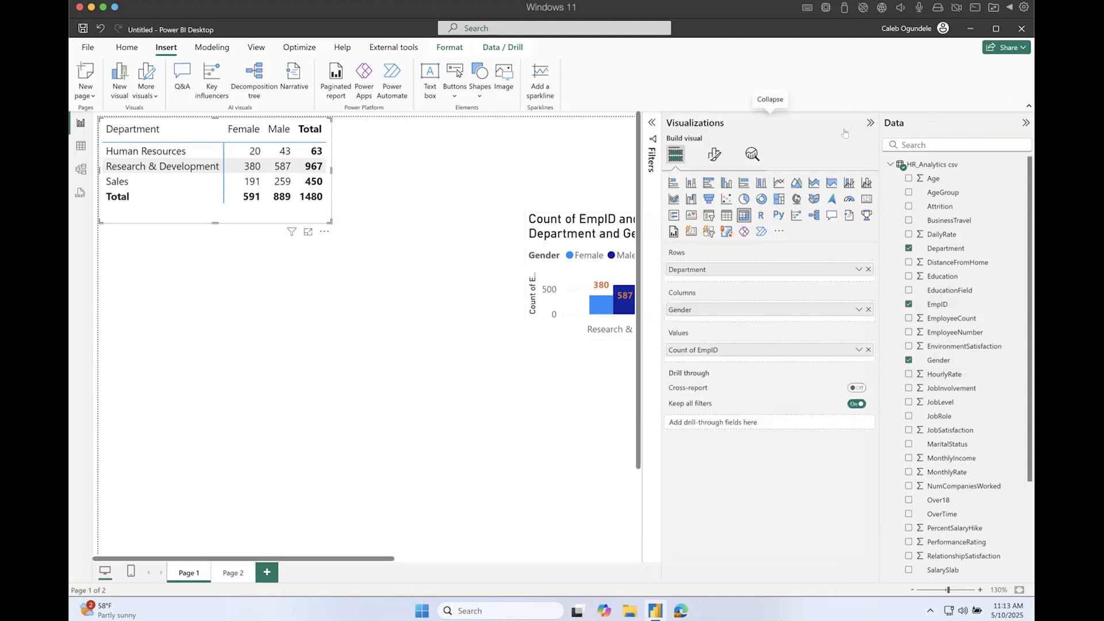
left_click(743, 199)
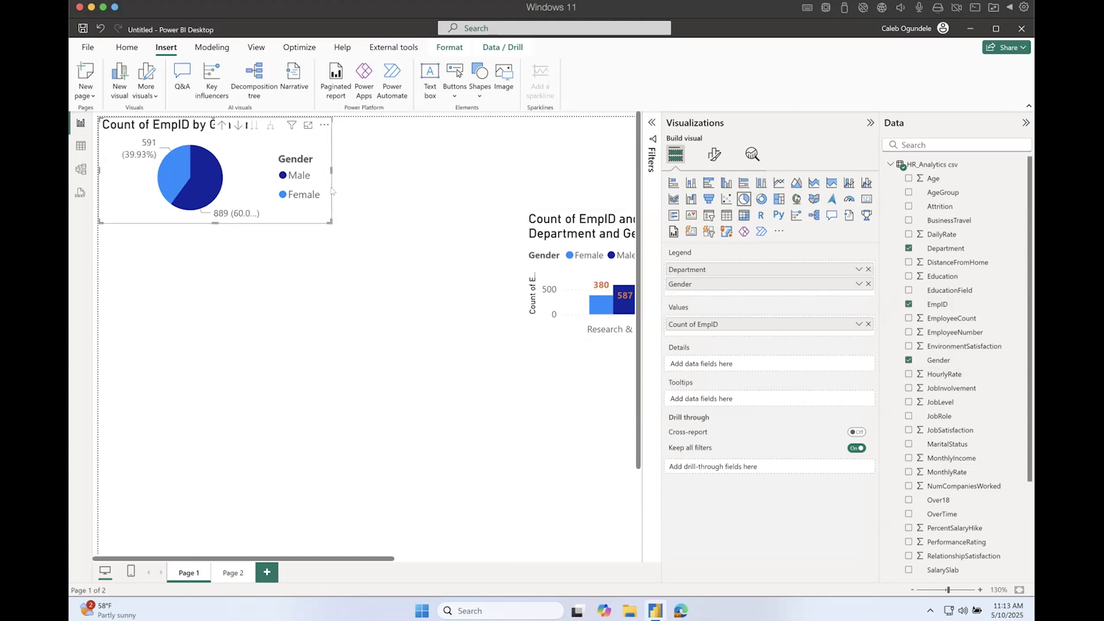
left_click_drag(325, 218, 367, 249)
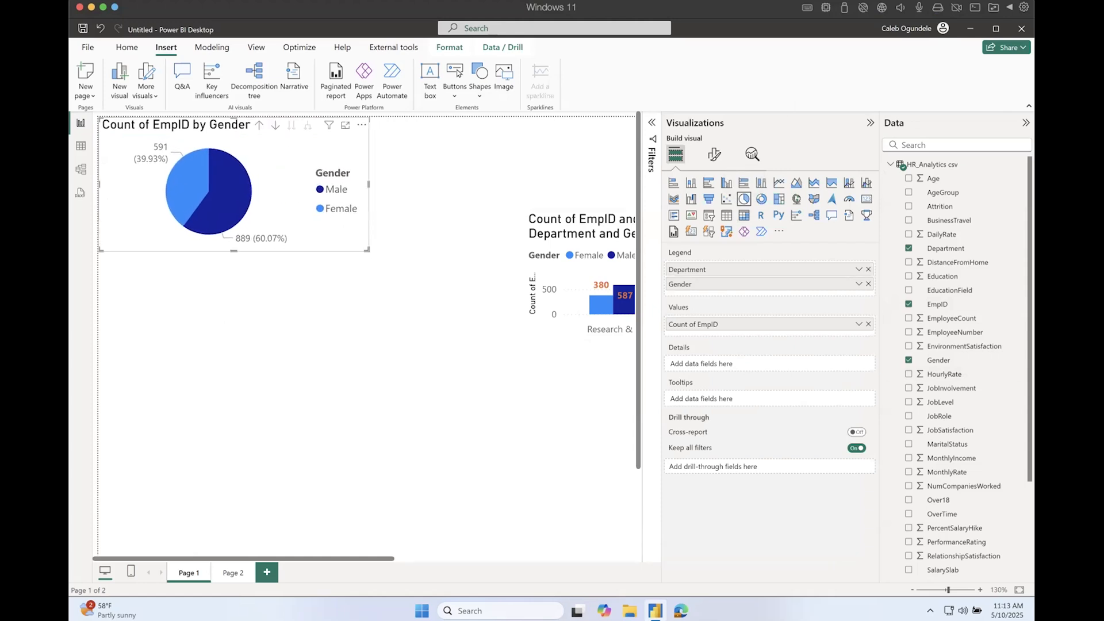
- Check the dashboard image on Page 2 and move the pie chart on Page 1 down to leave header space
left_click(224, 573)
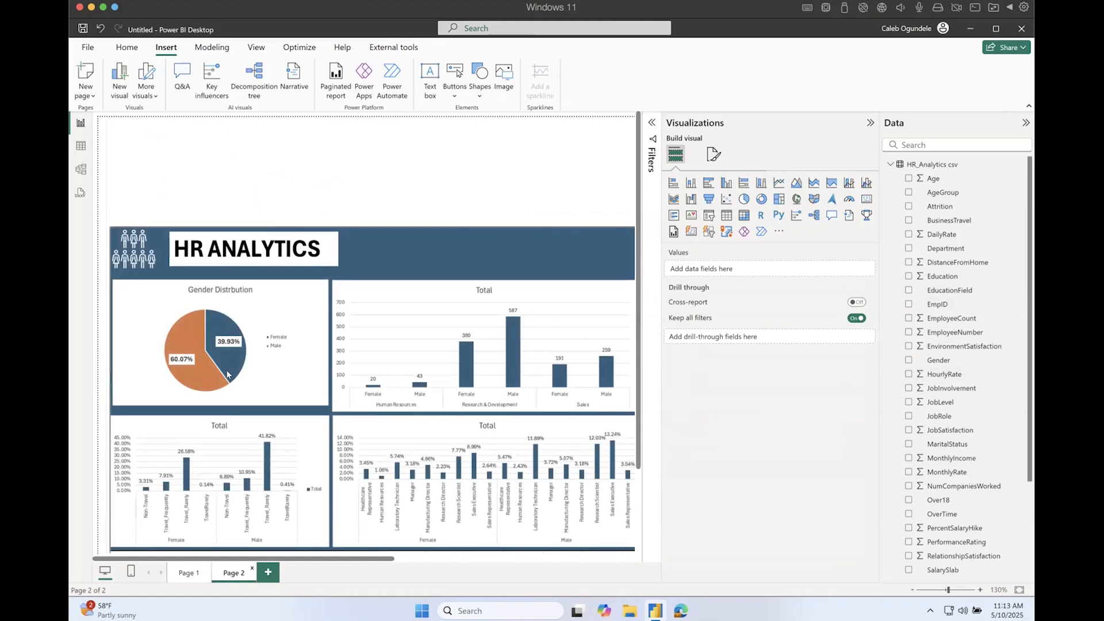
left_click(183, 579)
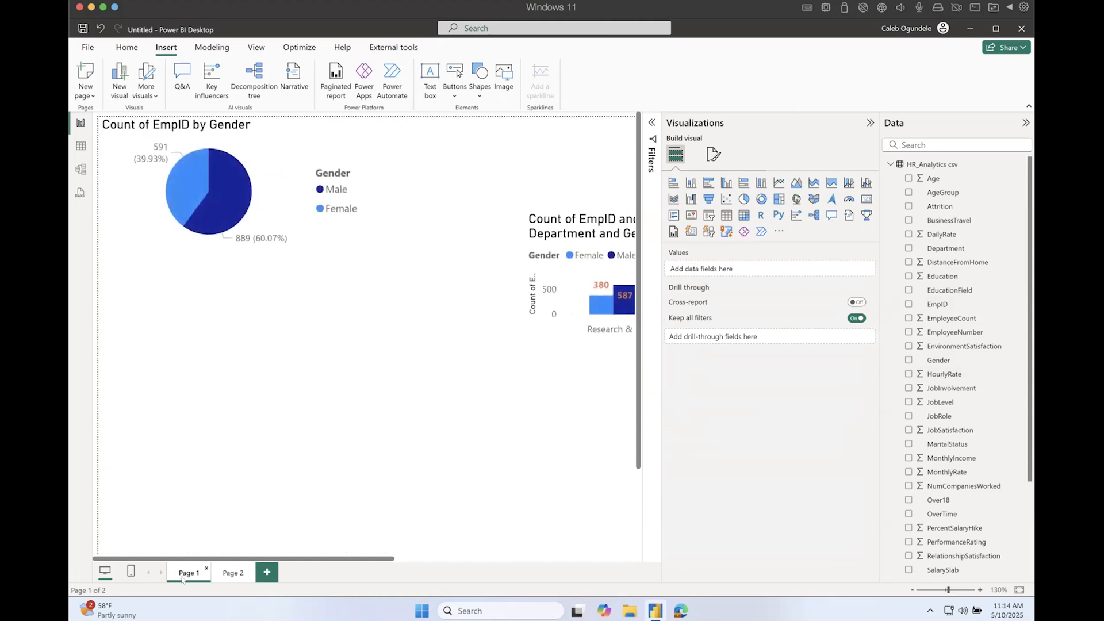
left_click_drag(150, 241, 149, 304)
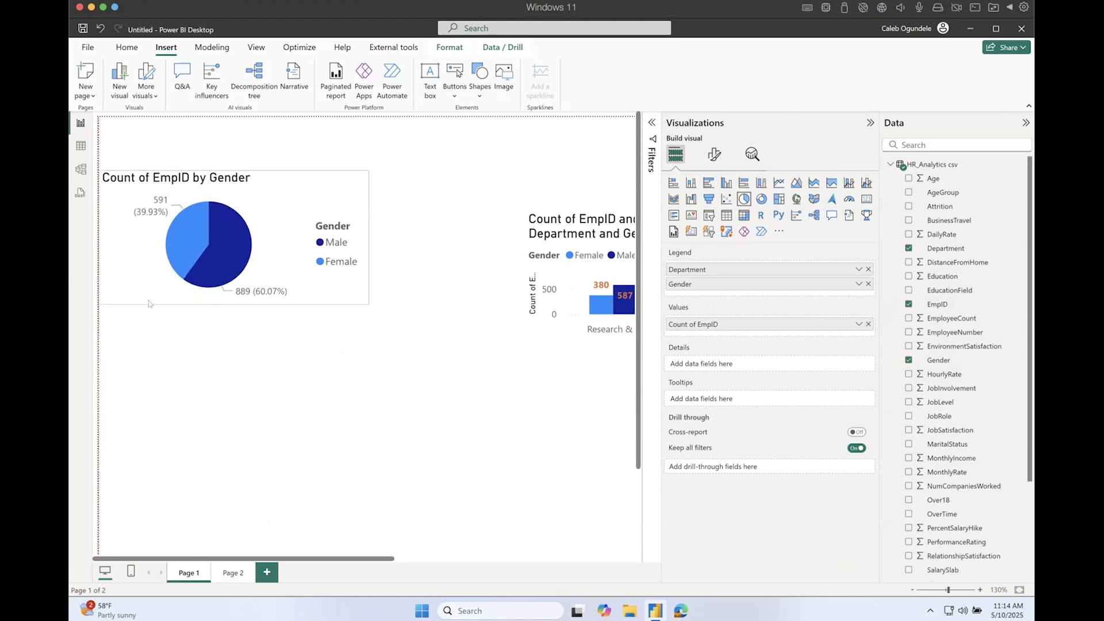
- Collapse the Visualizations pane and move the department column chart on Page 1 up and left, roughly level with the pie chart
left_click(230, 572)
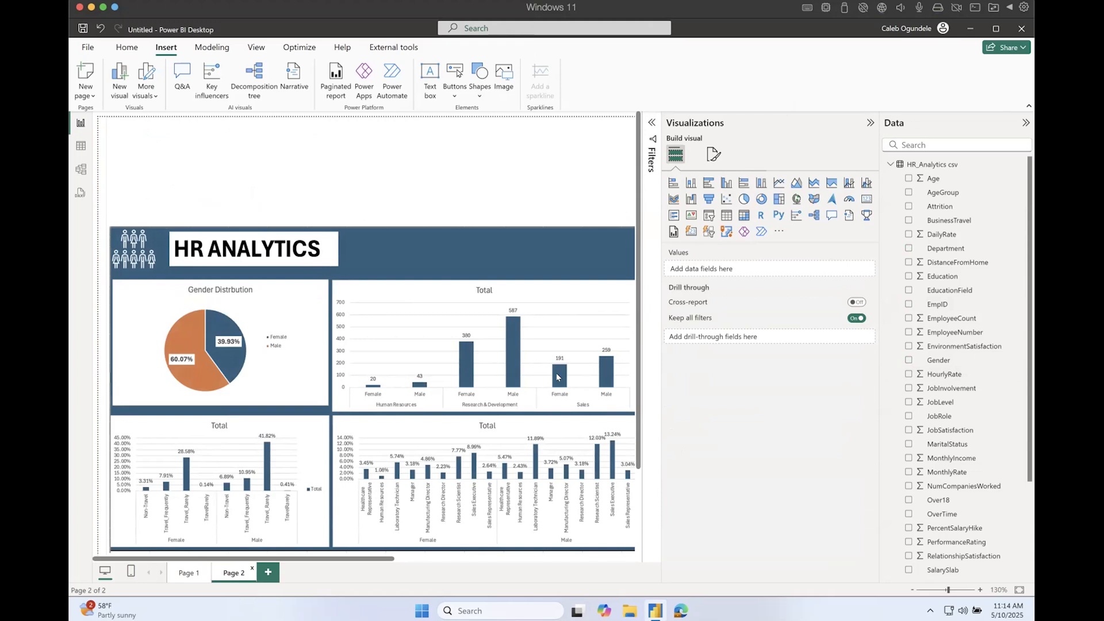
left_click(865, 123)
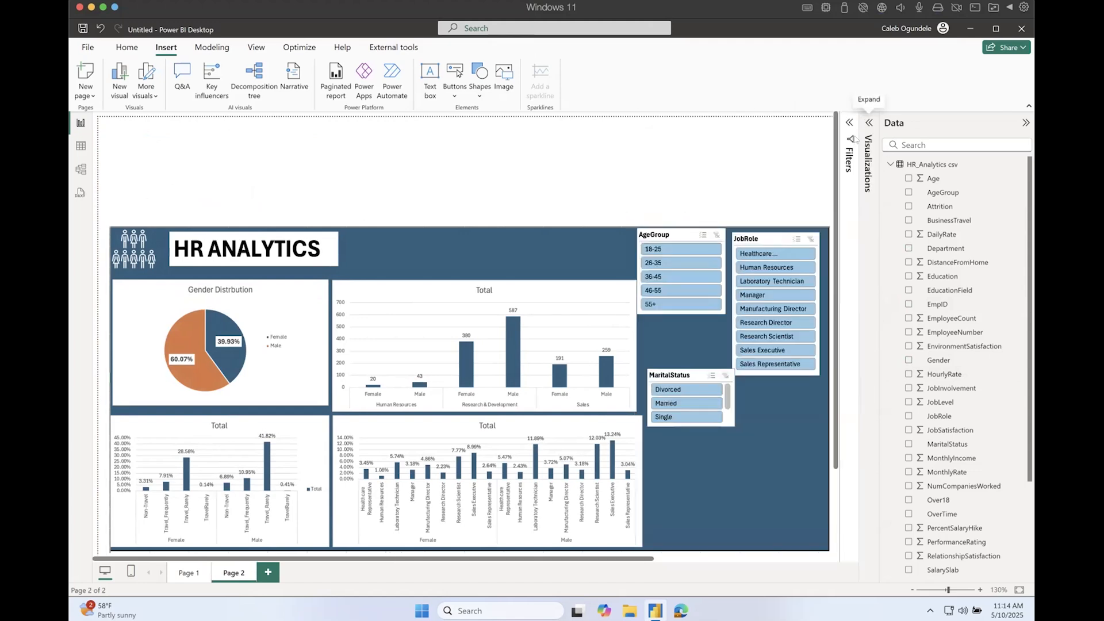
left_click(490, 252)
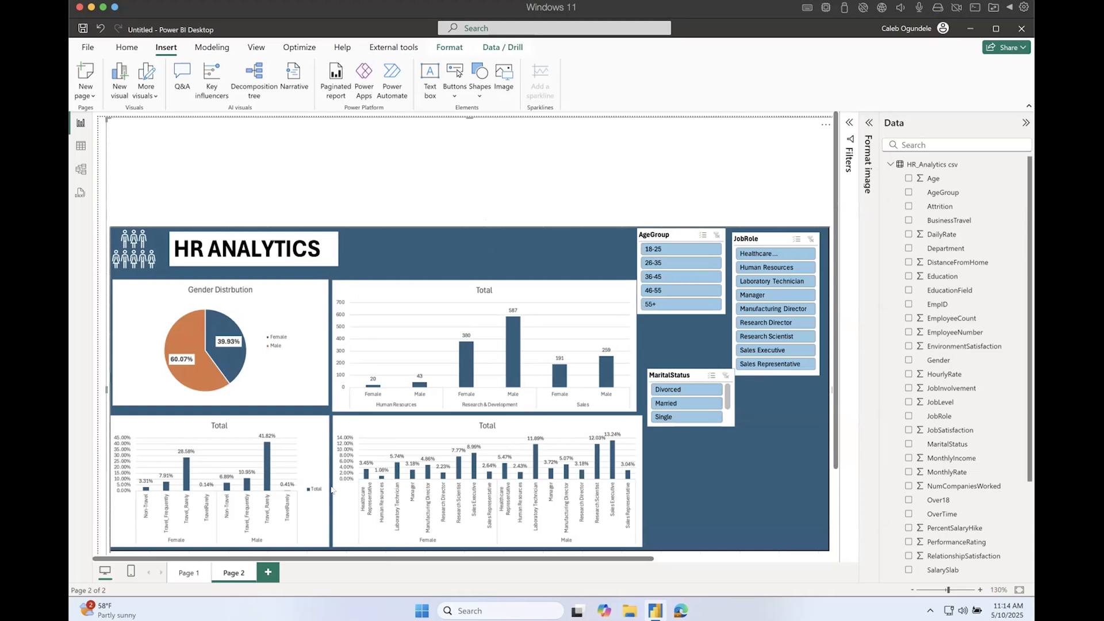
left_click(190, 573)
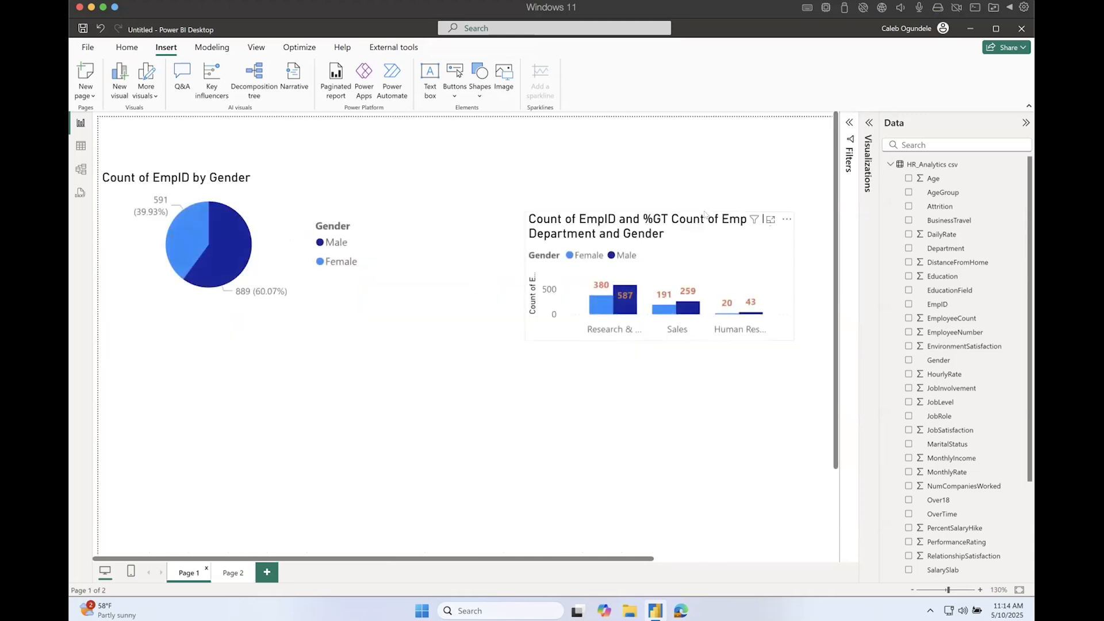
left_click_drag(535, 330, 489, 293)
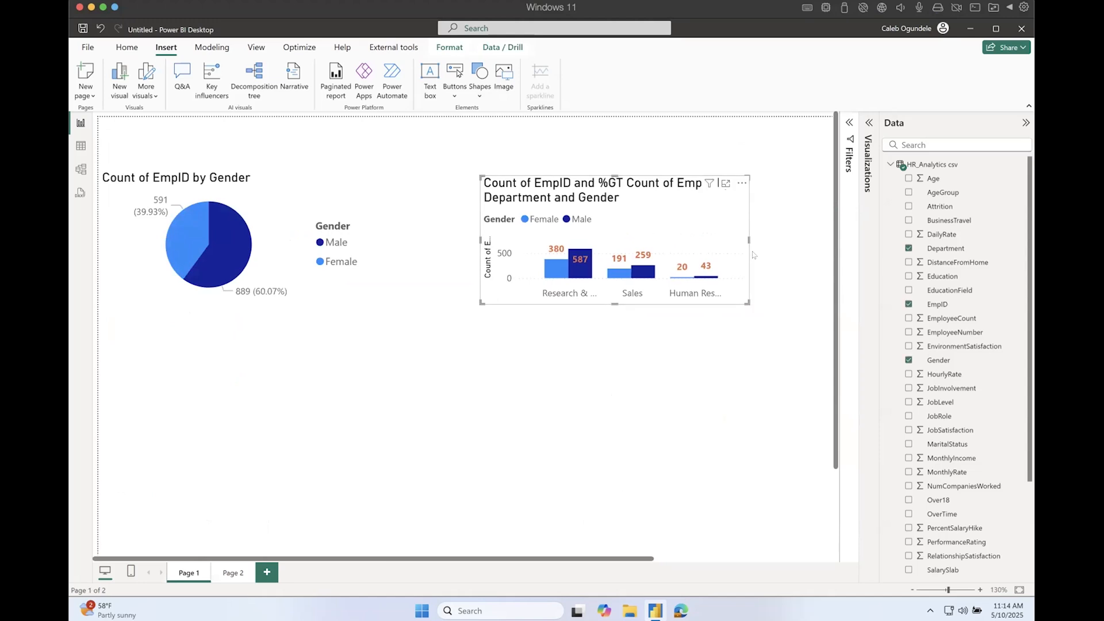
- Duplicate the department column chart on Page 1 and place the copy below the pie chart, following the reference image's layout
left_click(231, 573)
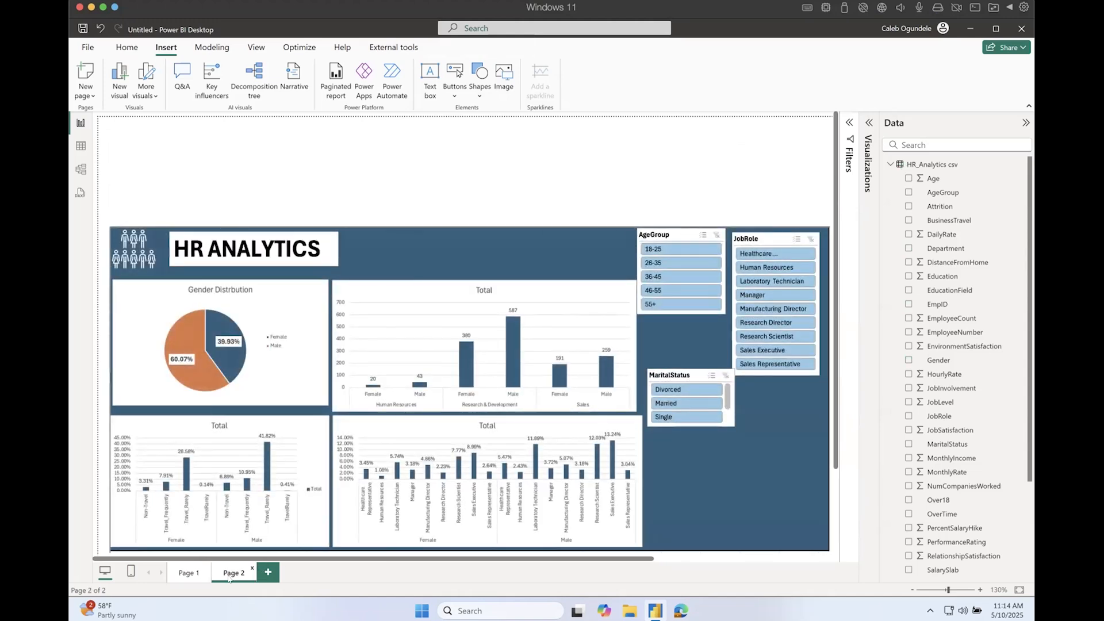
left_click(239, 427)
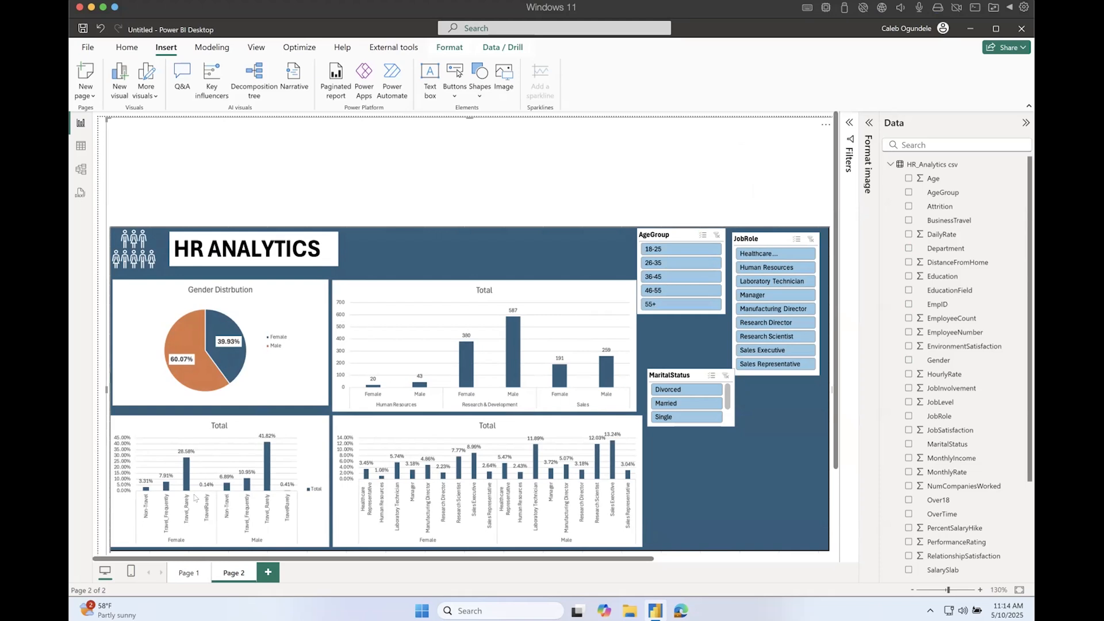
left_click(179, 576)
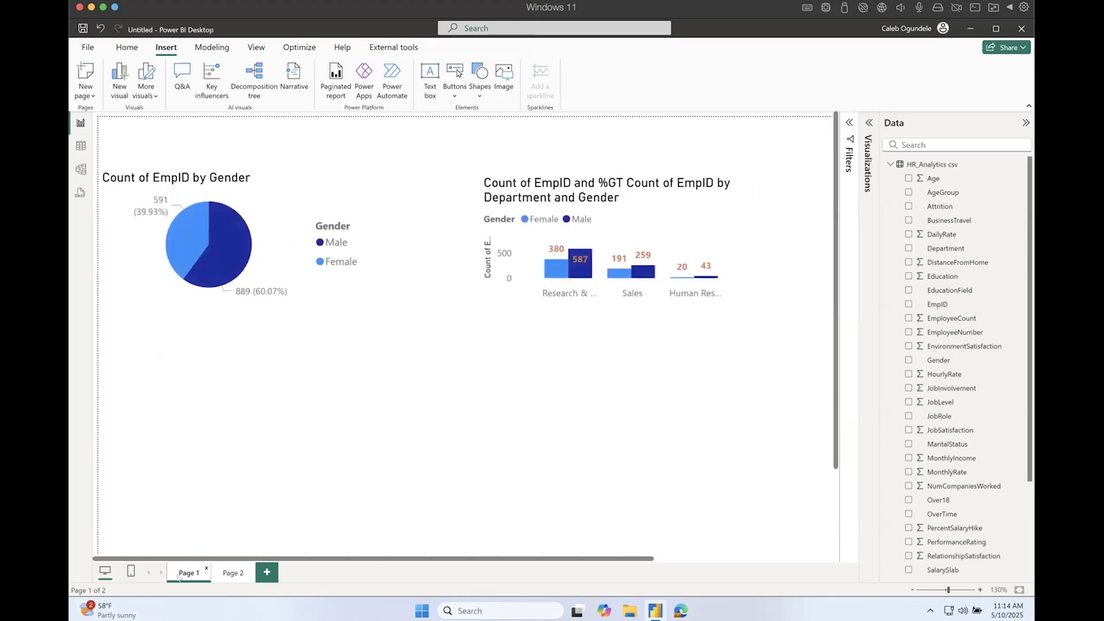
left_click(499, 295)
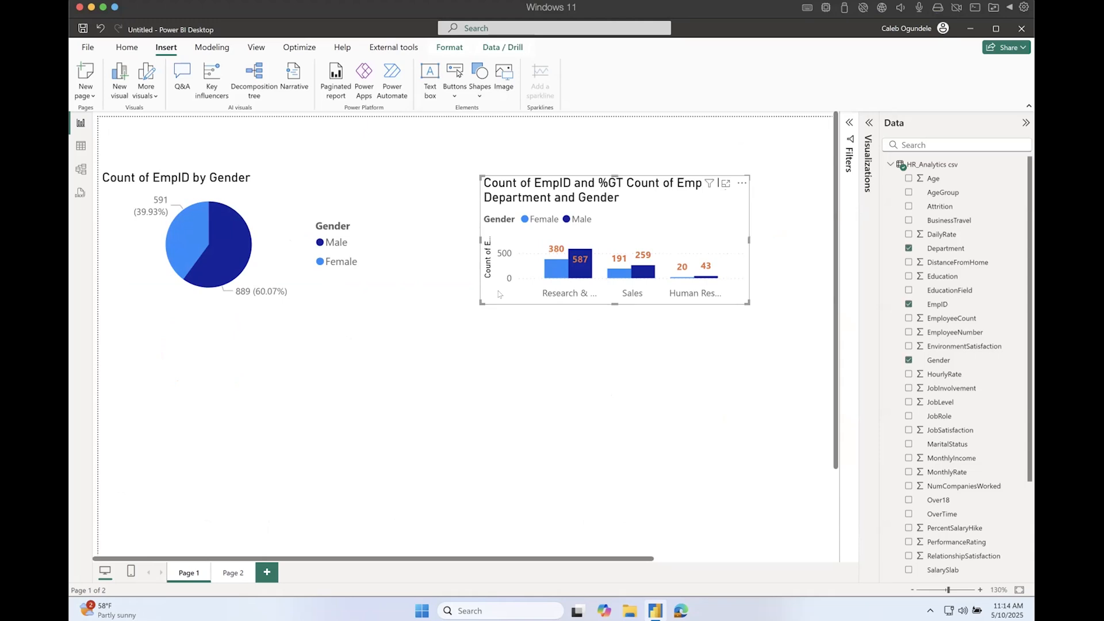
key("ctrl+v")
left_click_drag(508, 306, 117, 461)
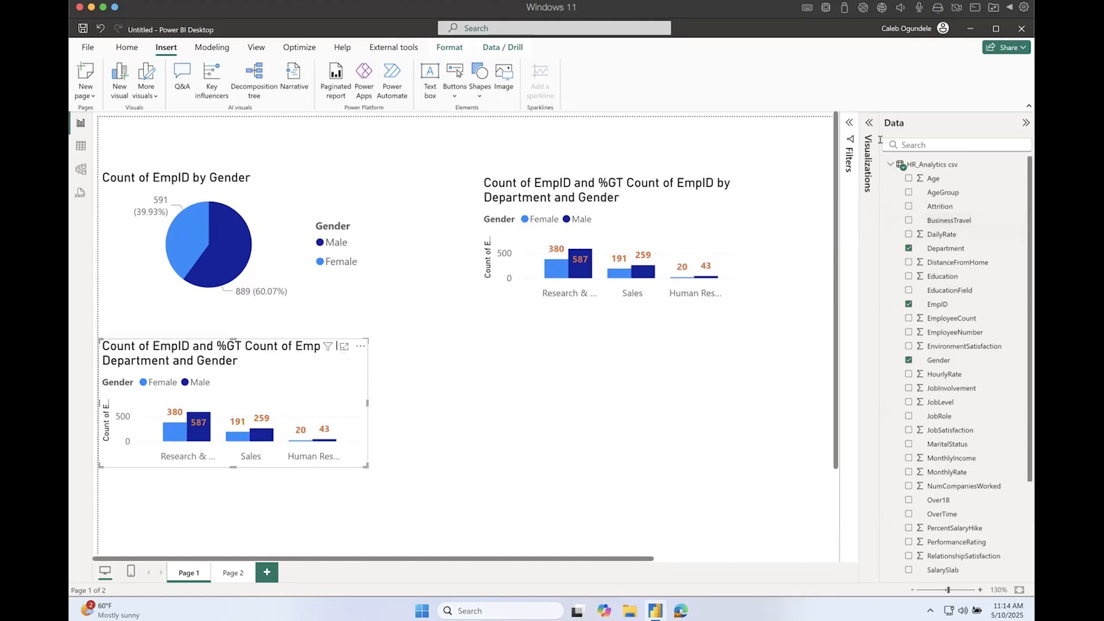
- Replace Department with BusinessTravel on the copied column chart's X-axis and widen the chart to the right
left_click(867, 124)
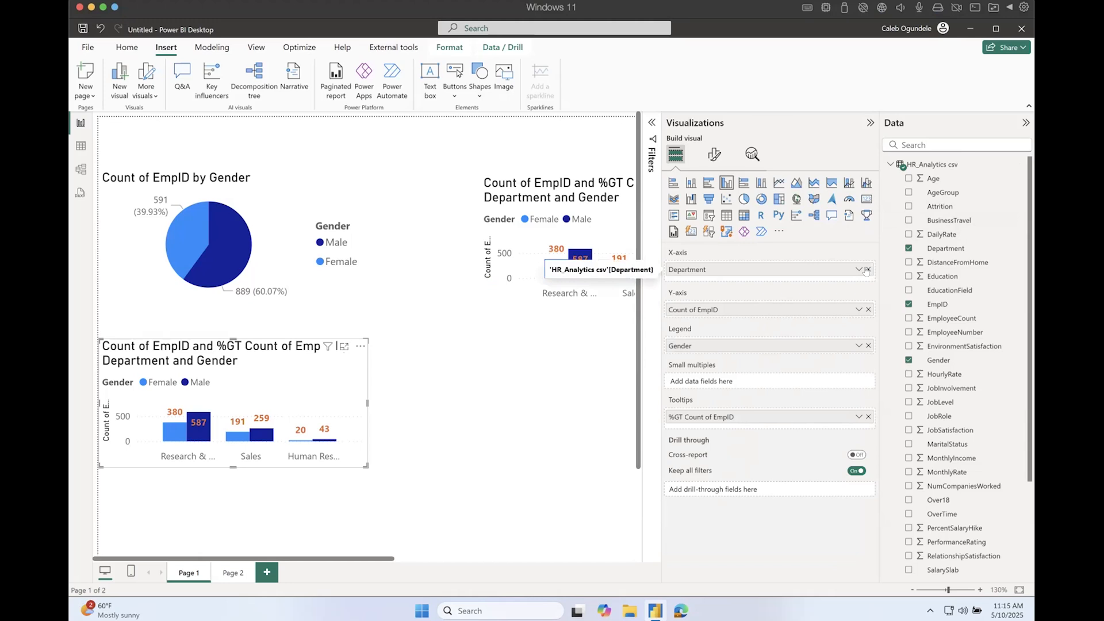
left_click_drag(952, 221, 788, 275)
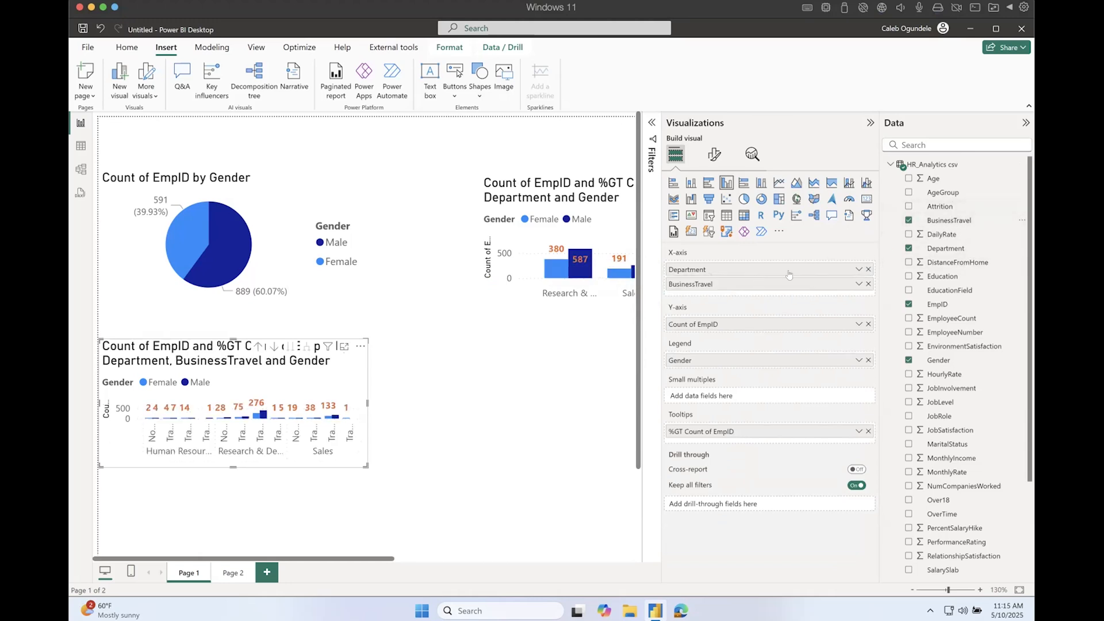
left_click(869, 269)
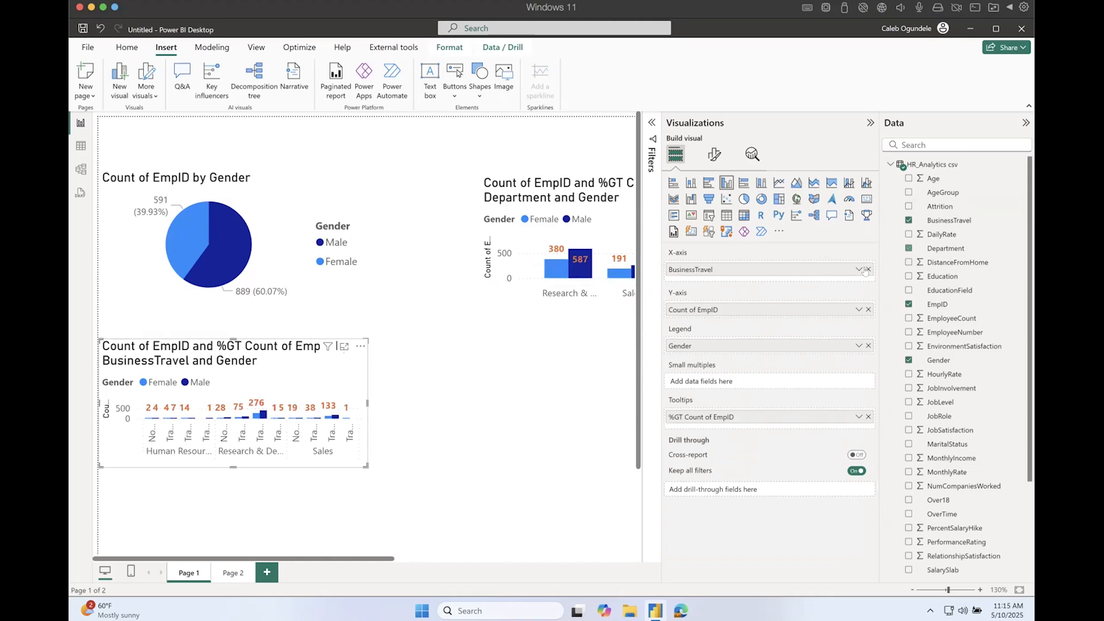
left_click_drag(363, 401, 576, 411)
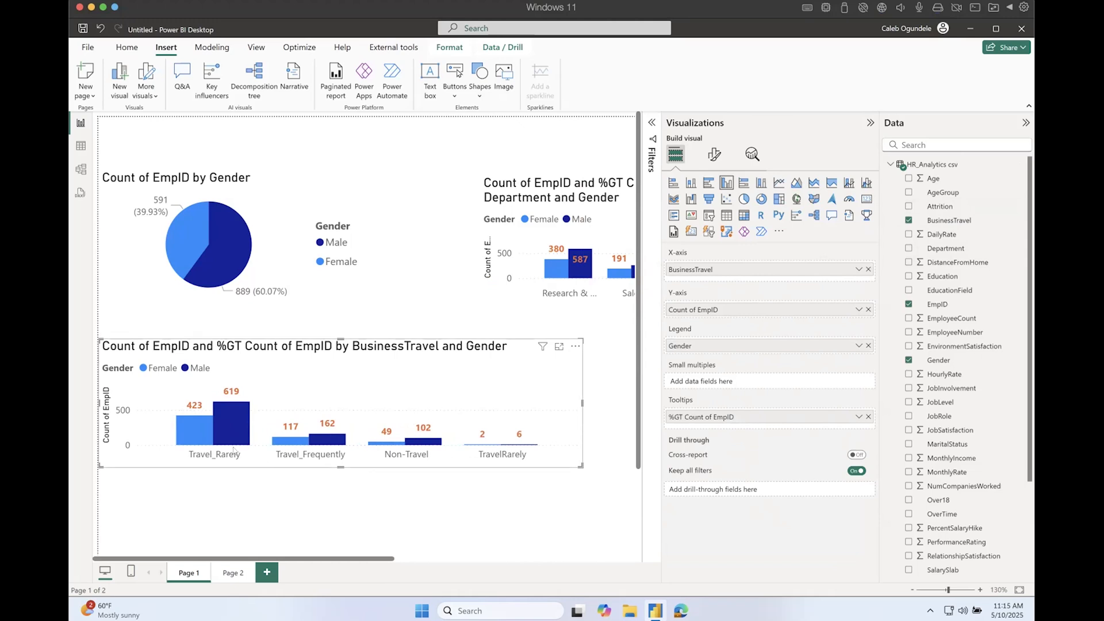
mouse_move(223, 430)
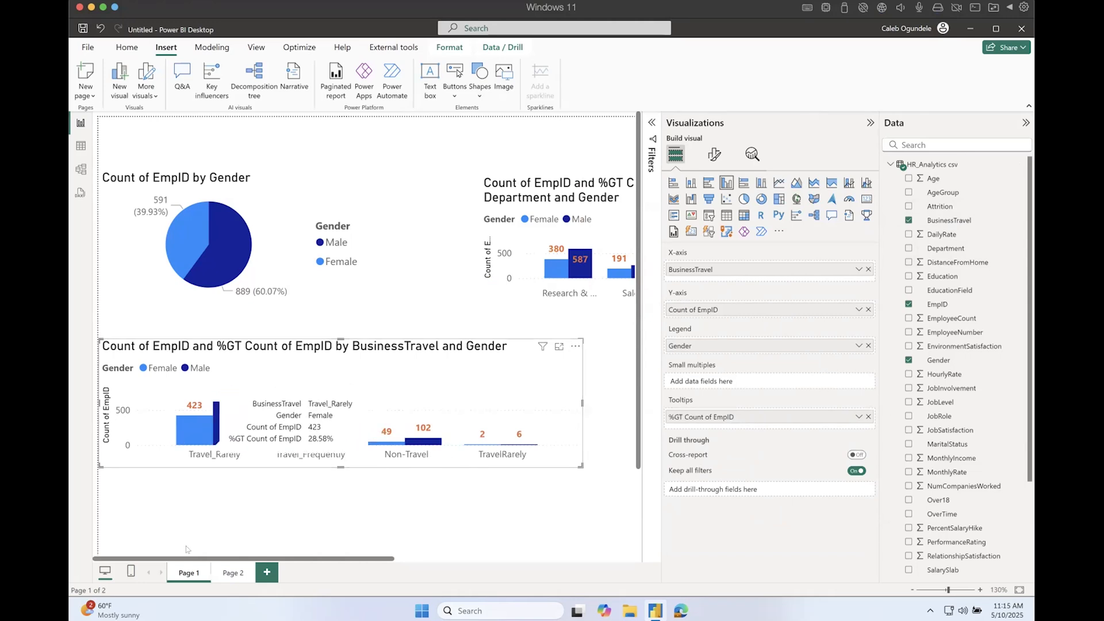
- Examine the job role by gender chart in the dashboard image on Page 2 at 150% zoom and return to Page 1
left_click(233, 576)
key("ctrl+v")
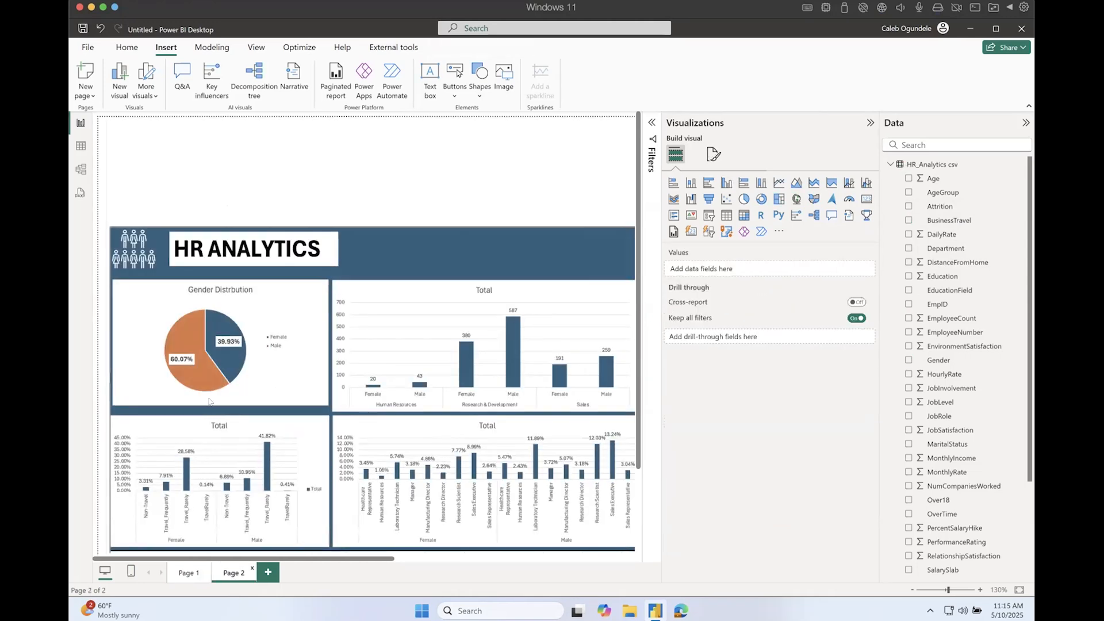
left_click(424, 508)
left_click_drag(379, 561, 444, 564)
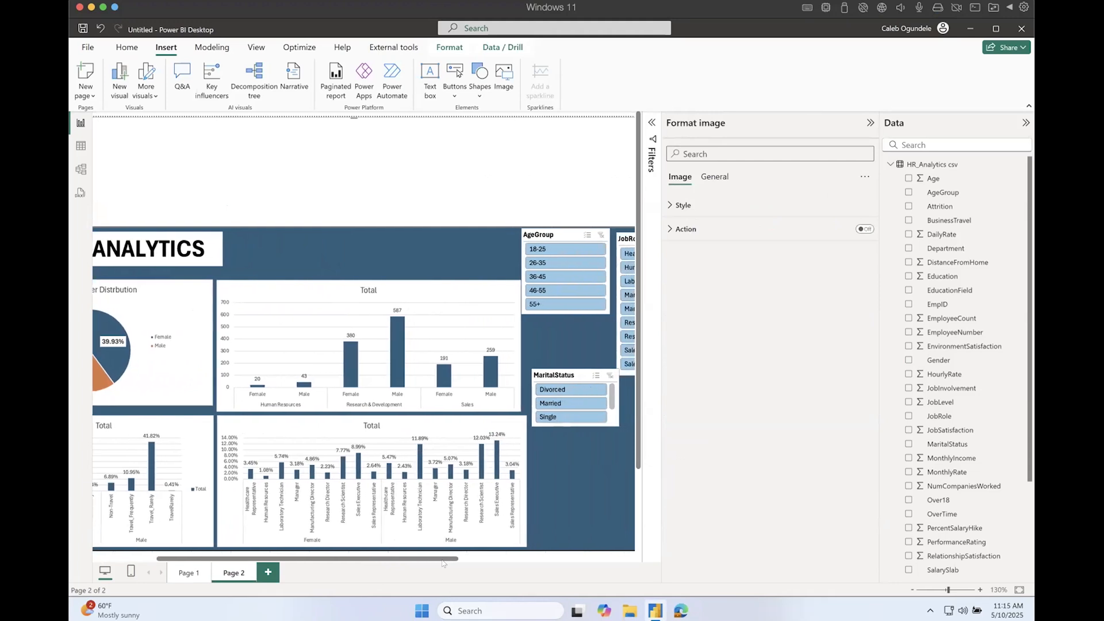
left_click(870, 123)
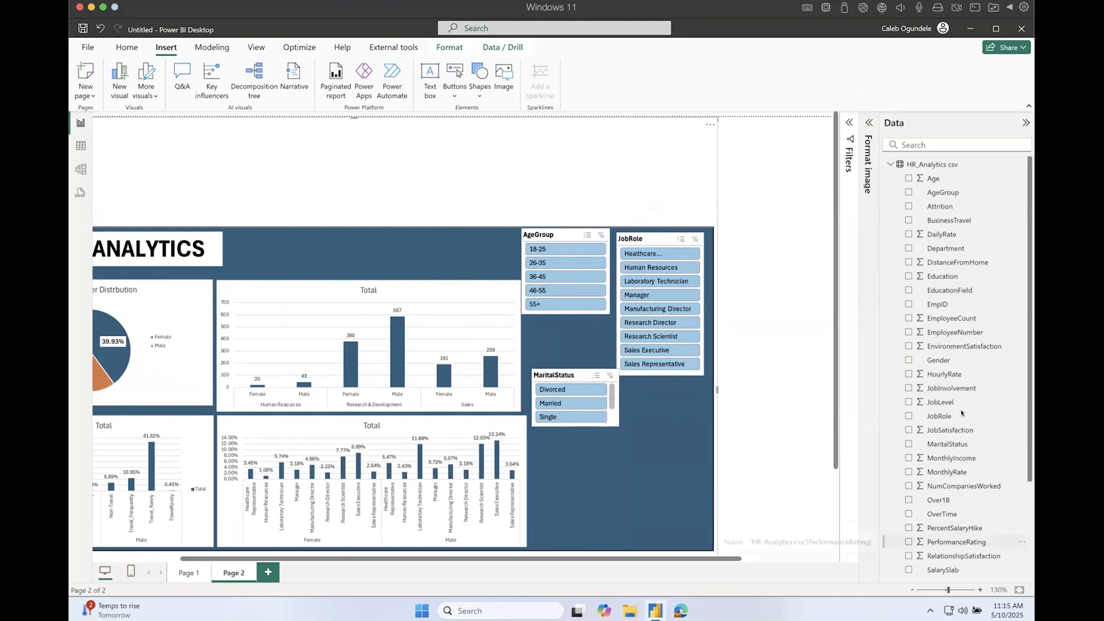
left_click(979, 589)
left_click(979, 590)
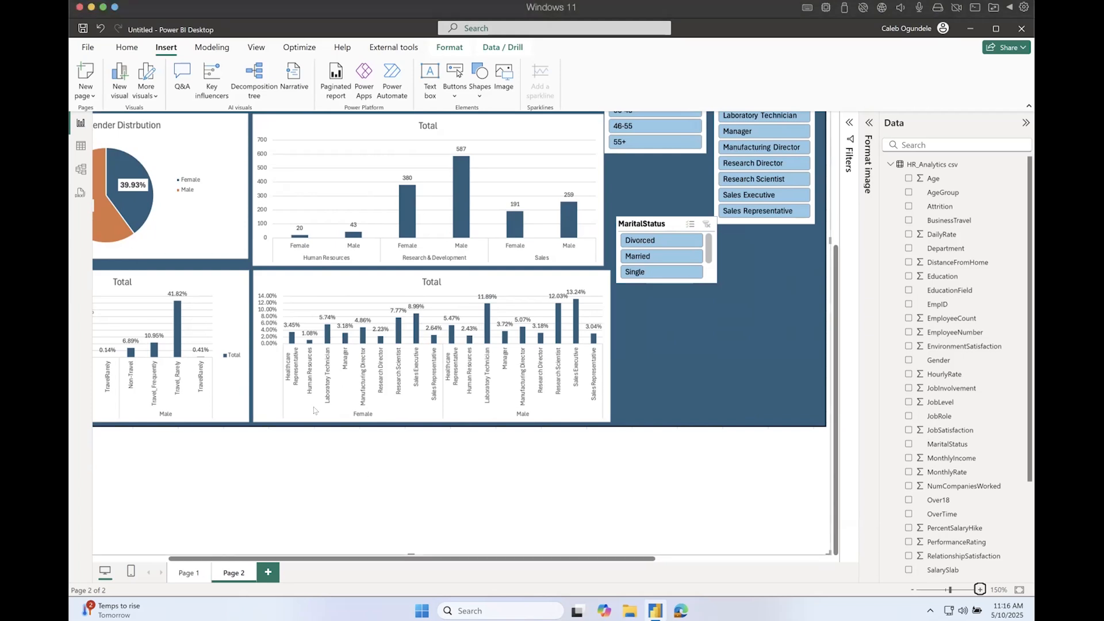
left_click(189, 573)
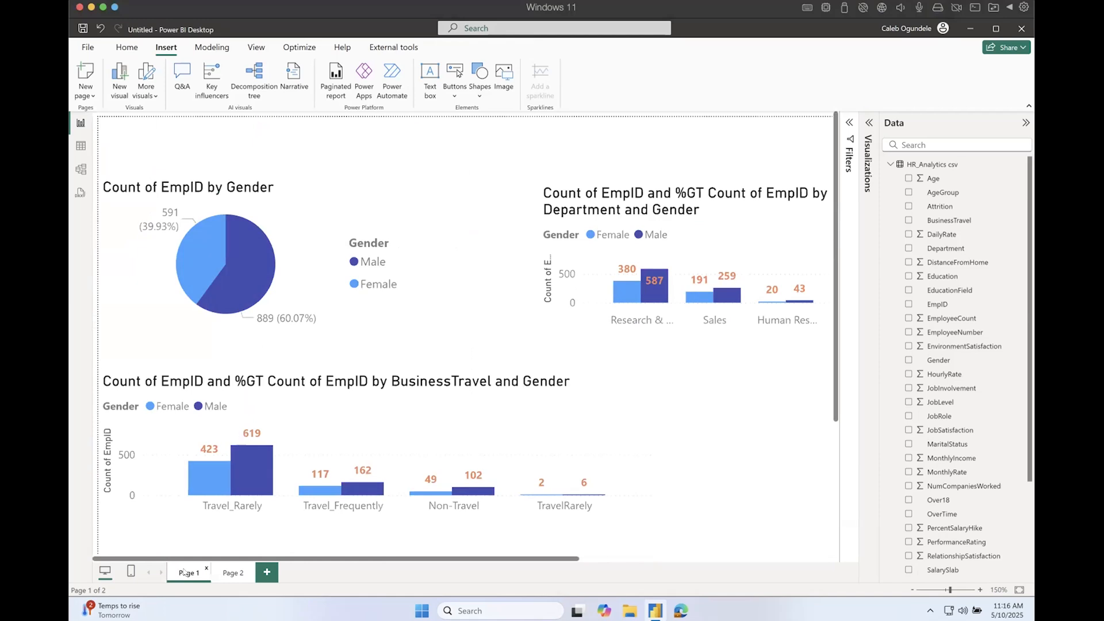
- Narrow the business travel chart to about the page's left third and place a copy beside it, below the department chart
left_click(631, 508)
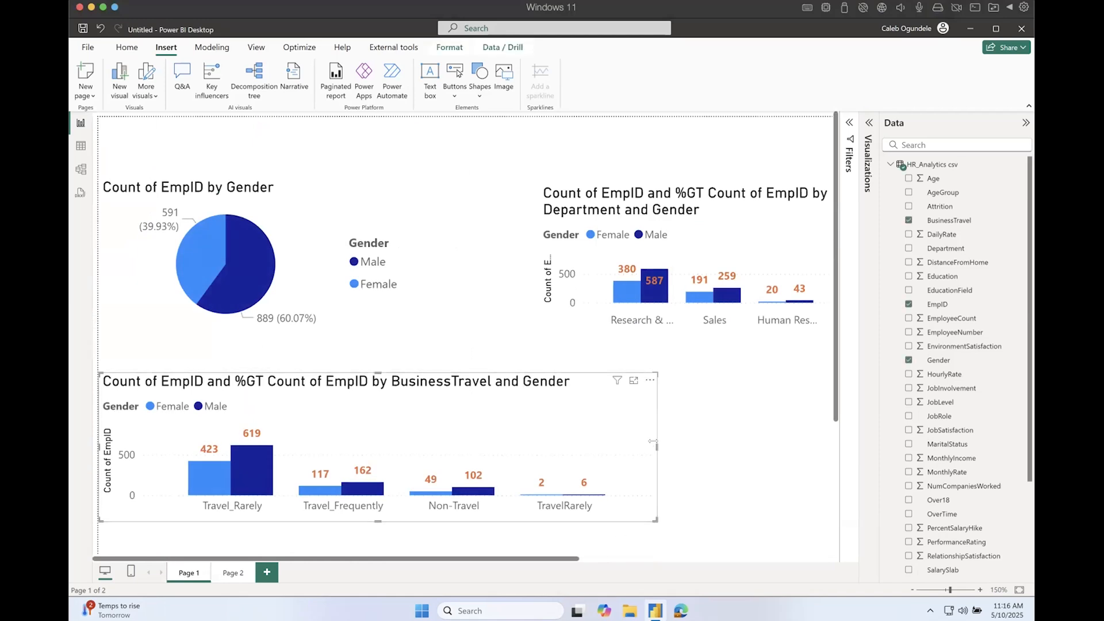
left_click_drag(623, 448, 465, 443)
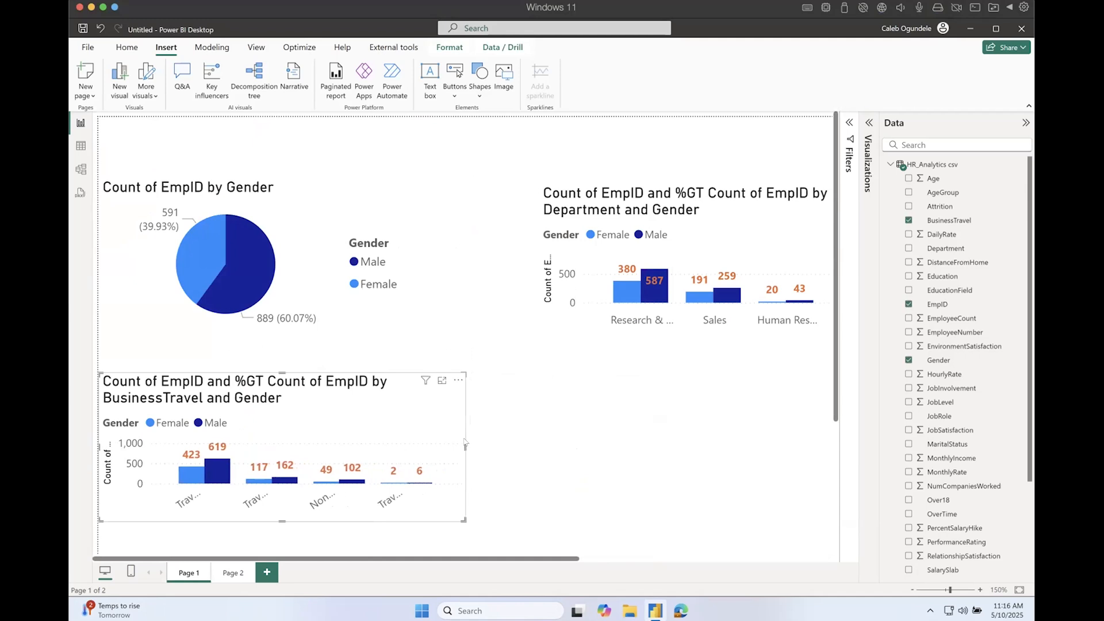
key("ctrl+c")
key("ctrl+v")
left_click_drag(463, 414, 816, 412)
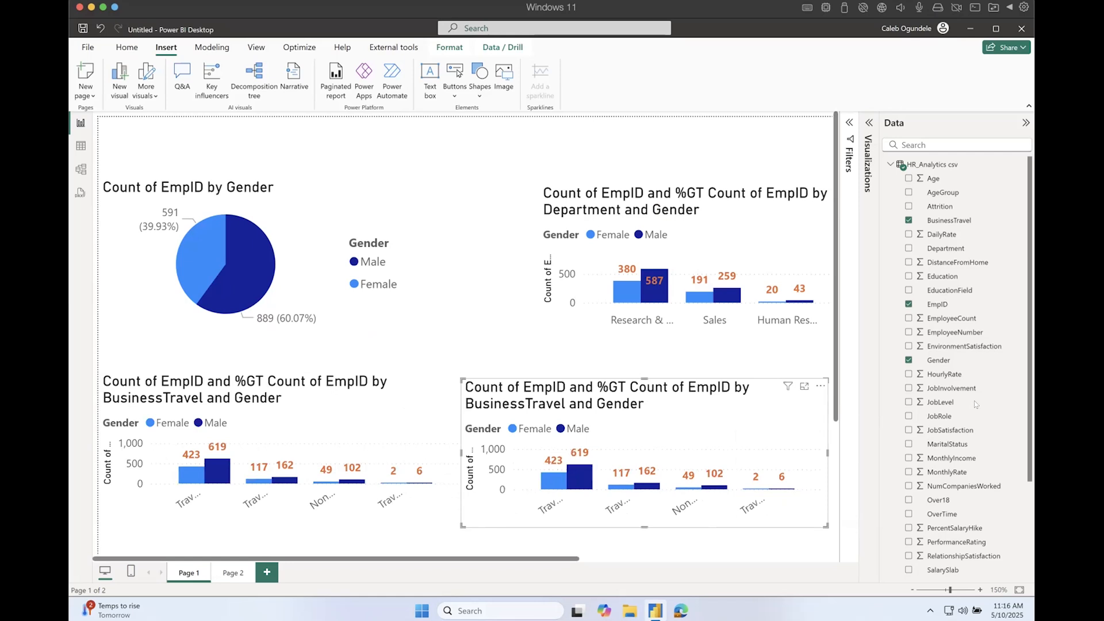
- Replace BusinessTravel with JobRole on the copied chart's X-axis, clear the field search and collapse the Visualizations pane
left_click(941, 144)
type("tit")
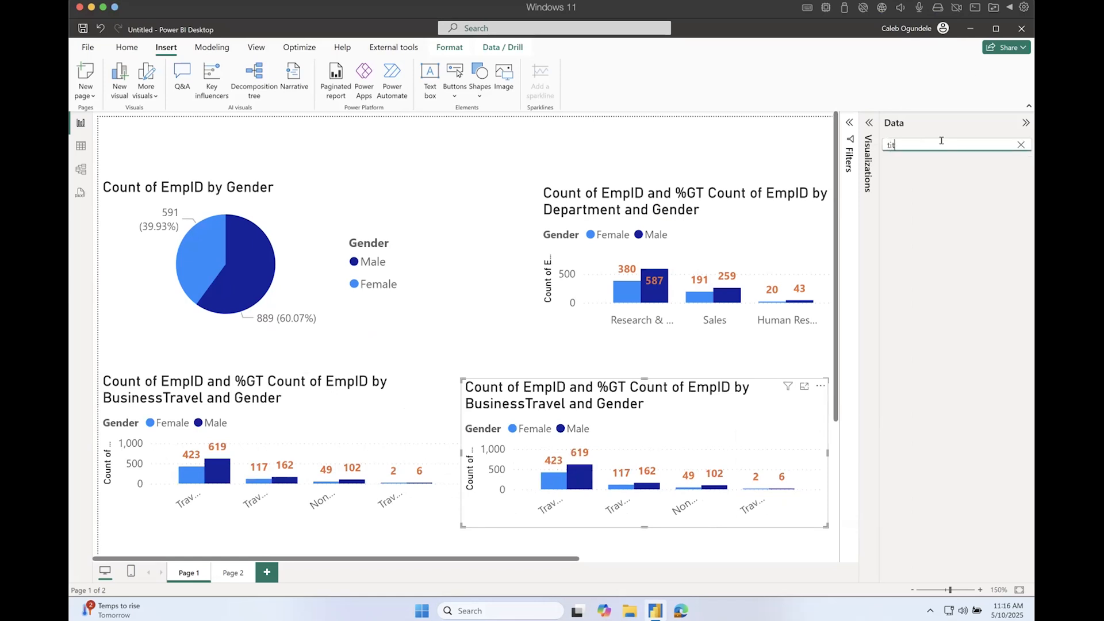
key("BackSpace")
key("BackSpace")
key("BackSpace")
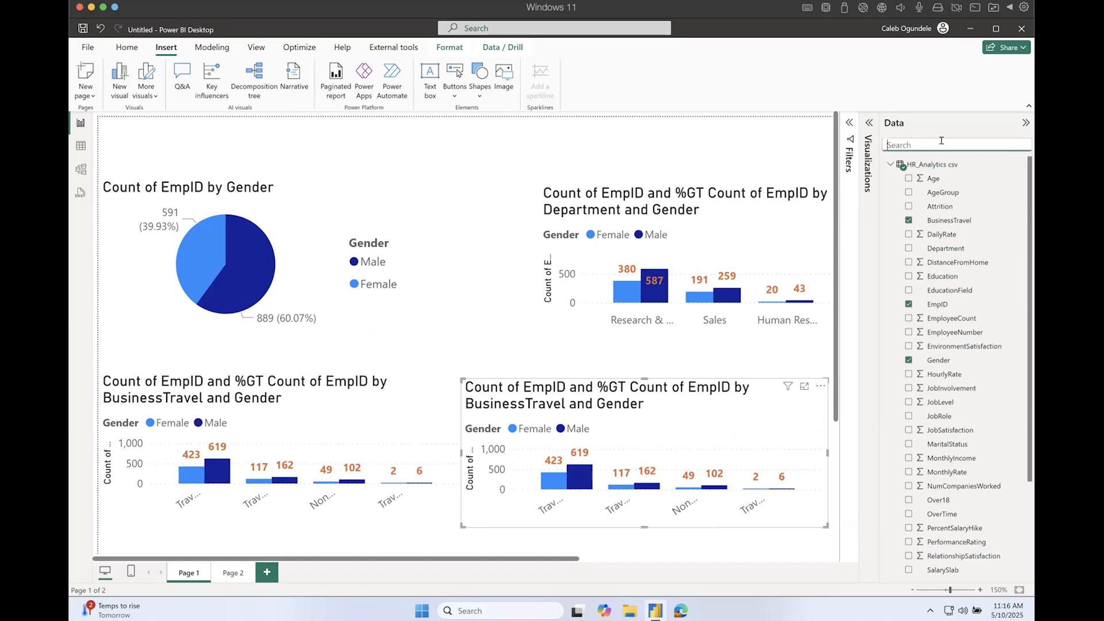
type("rol")
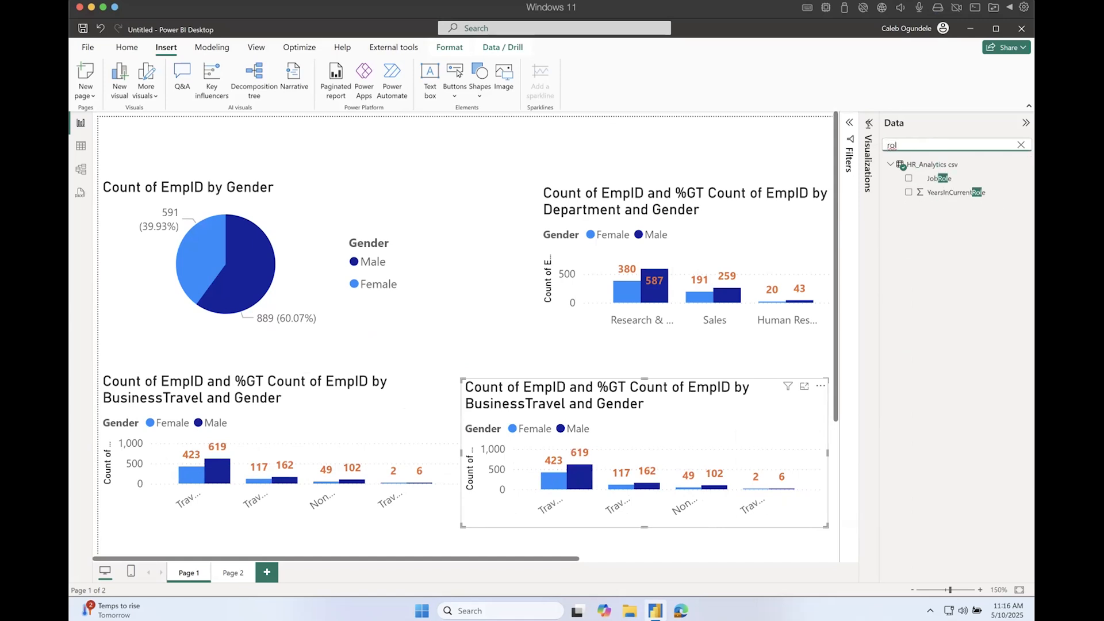
left_click(868, 123)
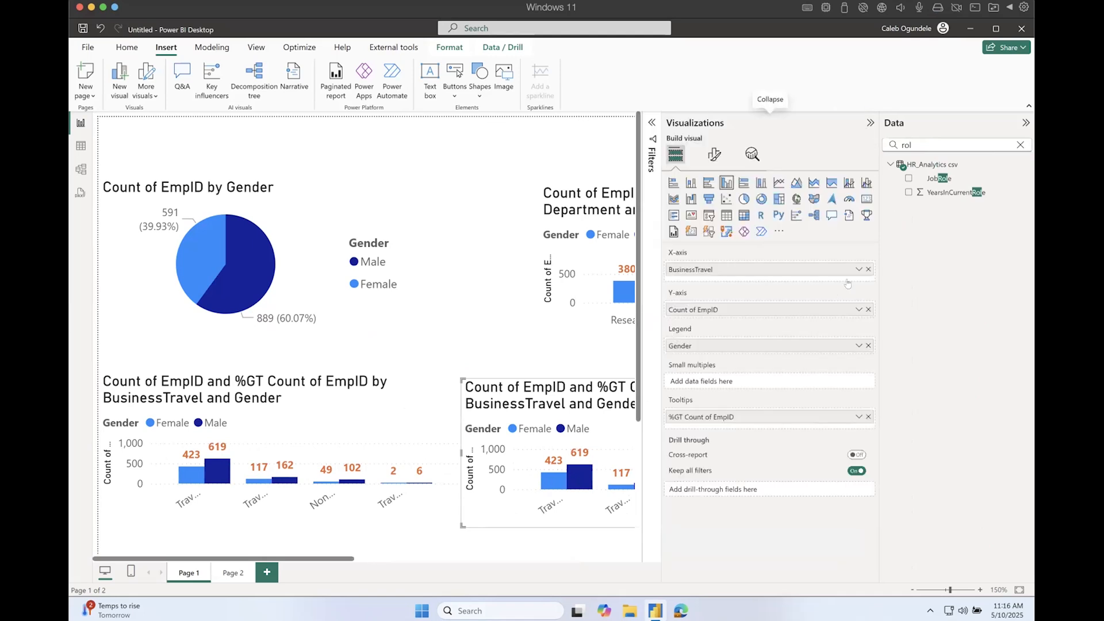
left_click(869, 270)
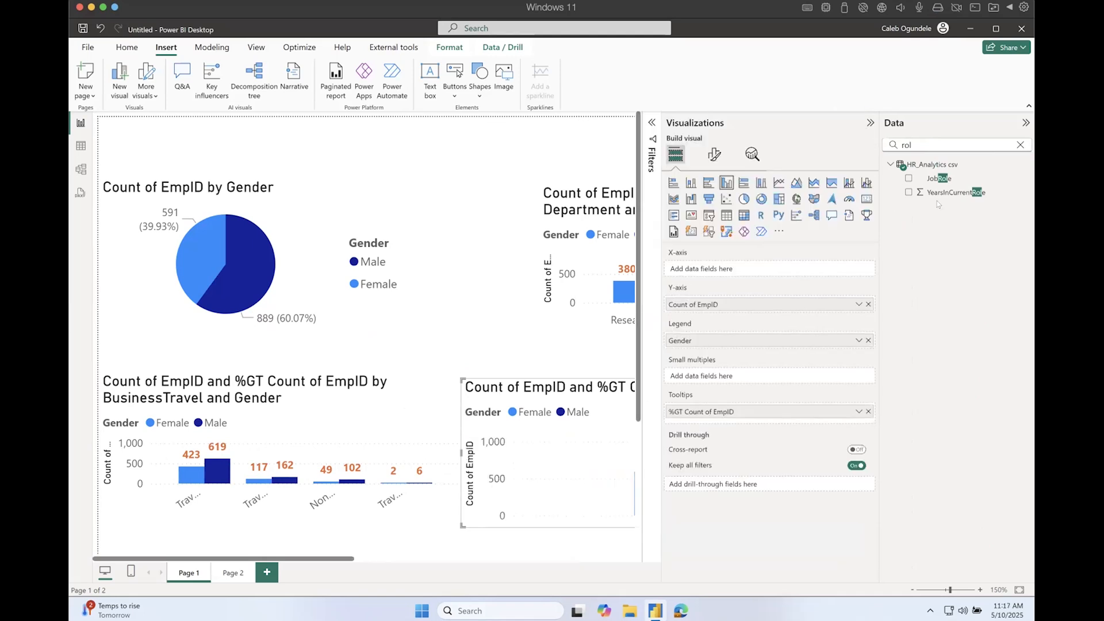
left_click_drag(942, 178, 743, 270)
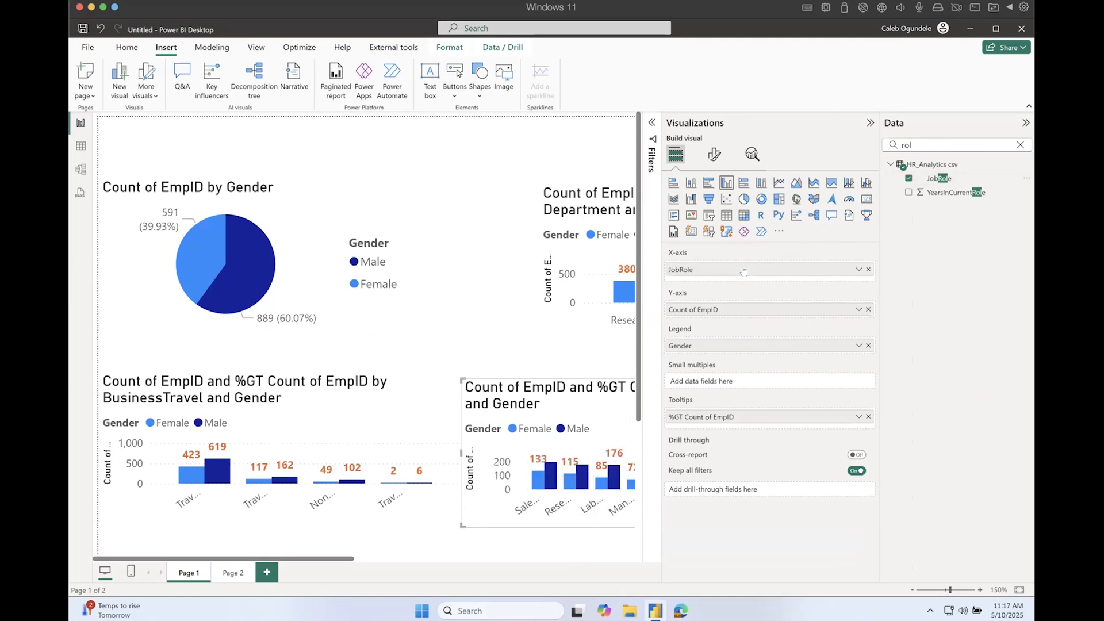
left_click(1019, 144)
left_click(868, 123)
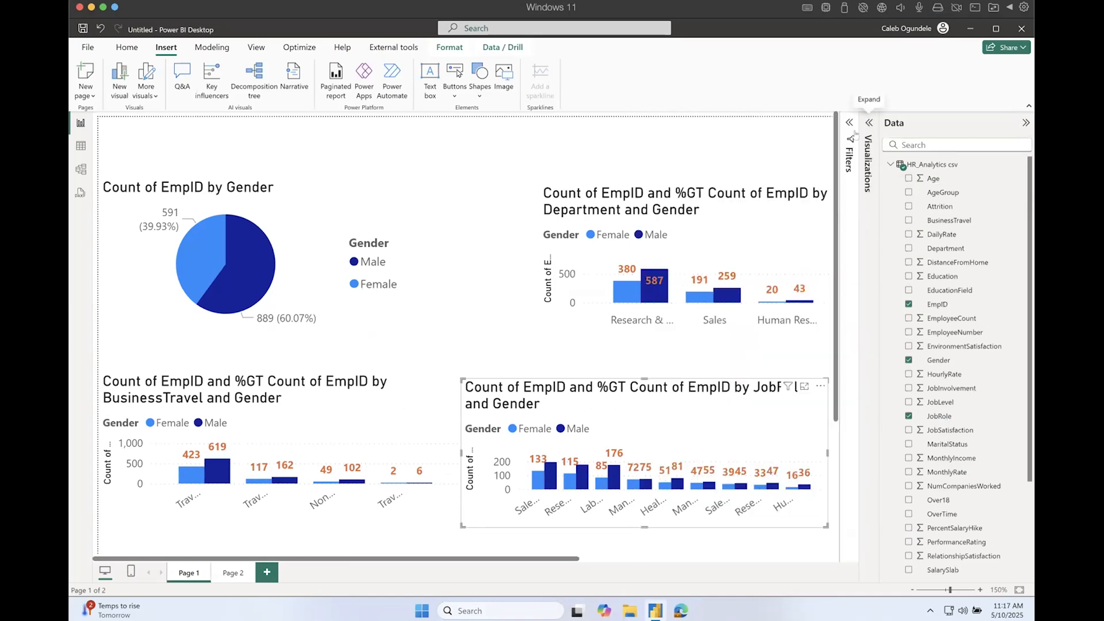
- Check the icon and title header of the reference dashboard on Page 2, return to Page 1 and collapse the Data pane
left_click(233, 574)
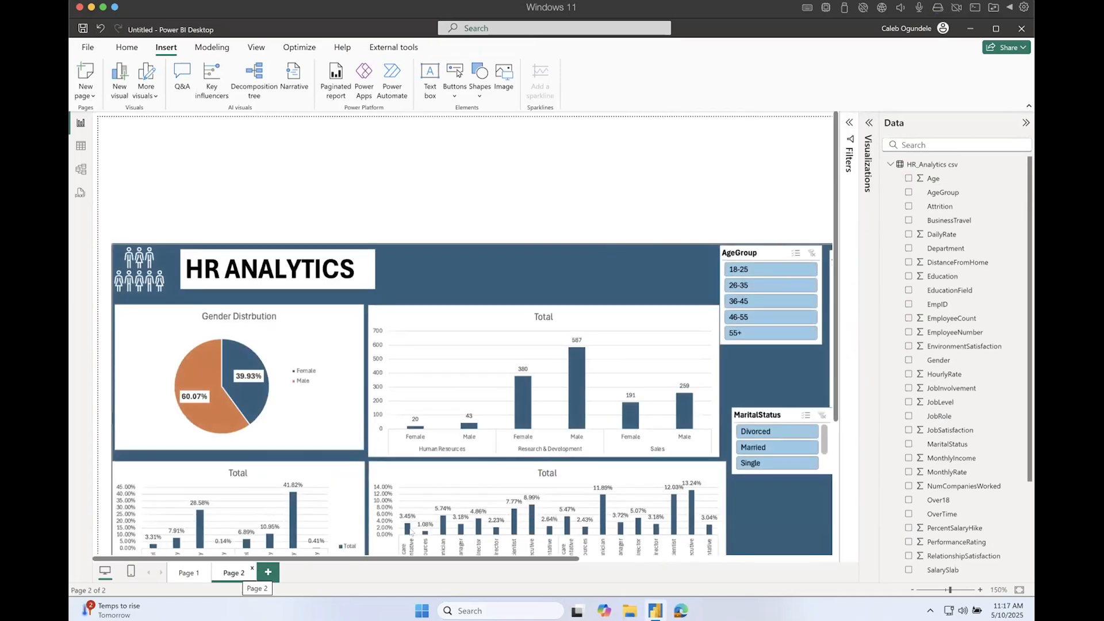
left_click(190, 572)
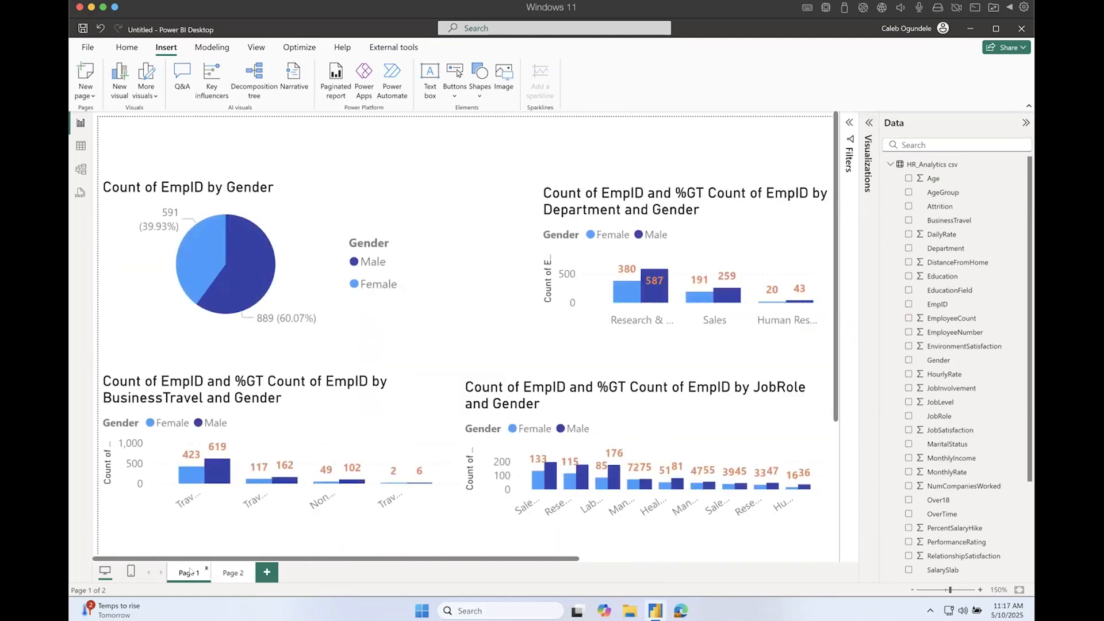
left_click(231, 574)
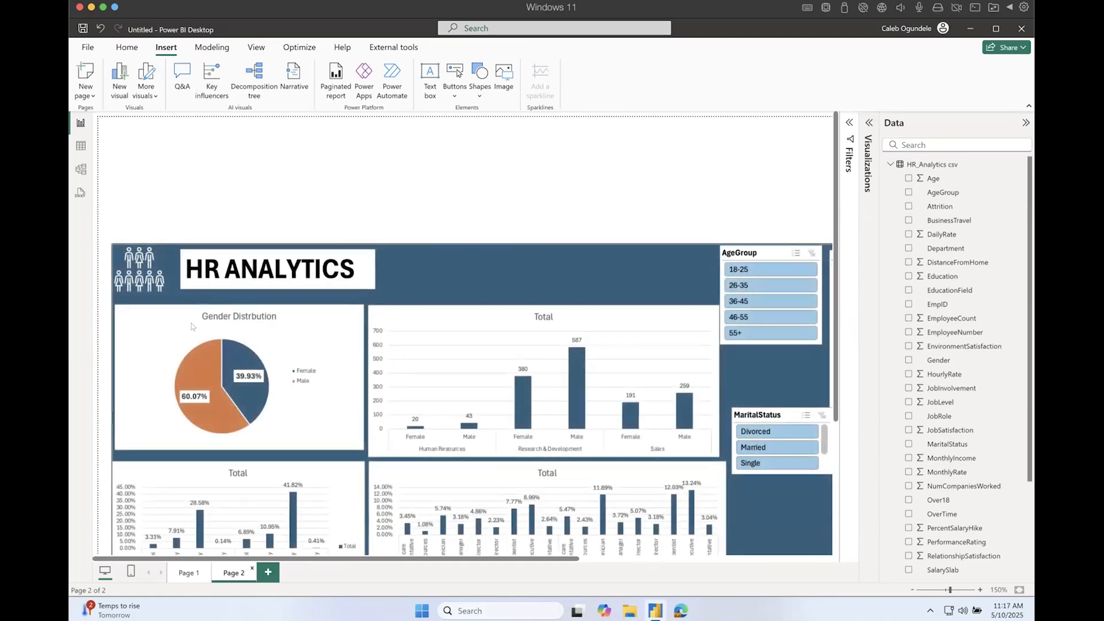
left_click(145, 266)
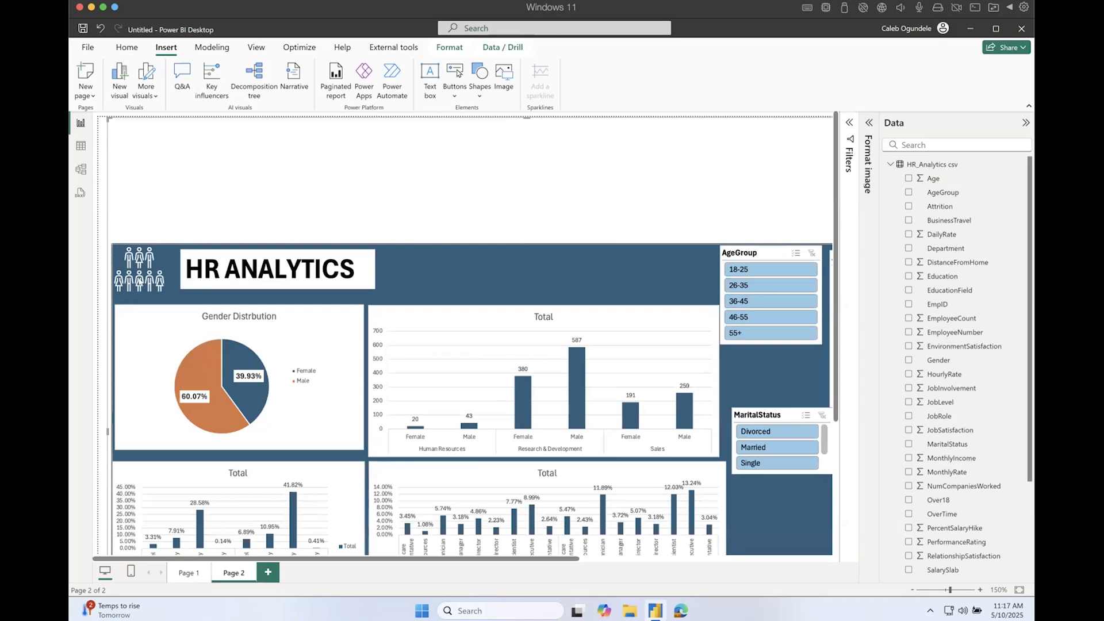
left_click(182, 573)
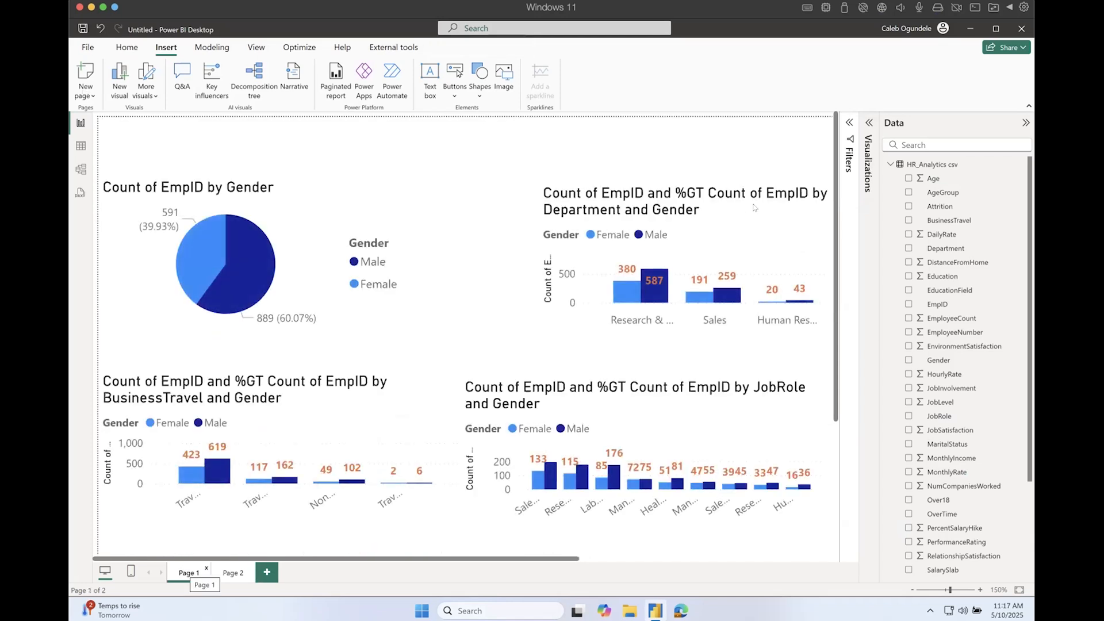
left_click(1026, 123)
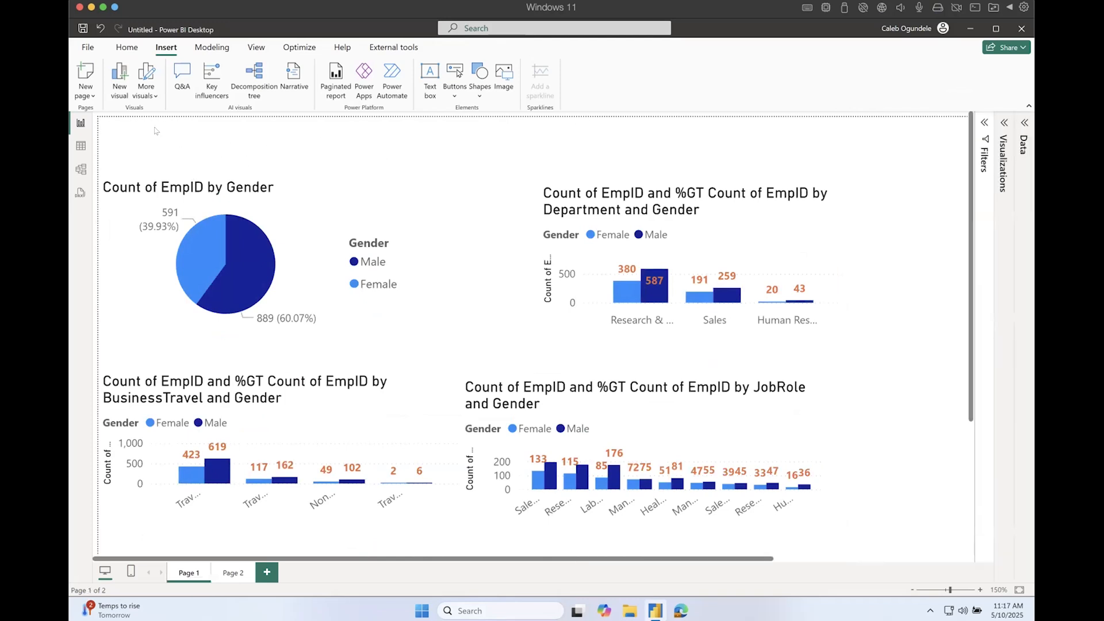
left_click(501, 71)
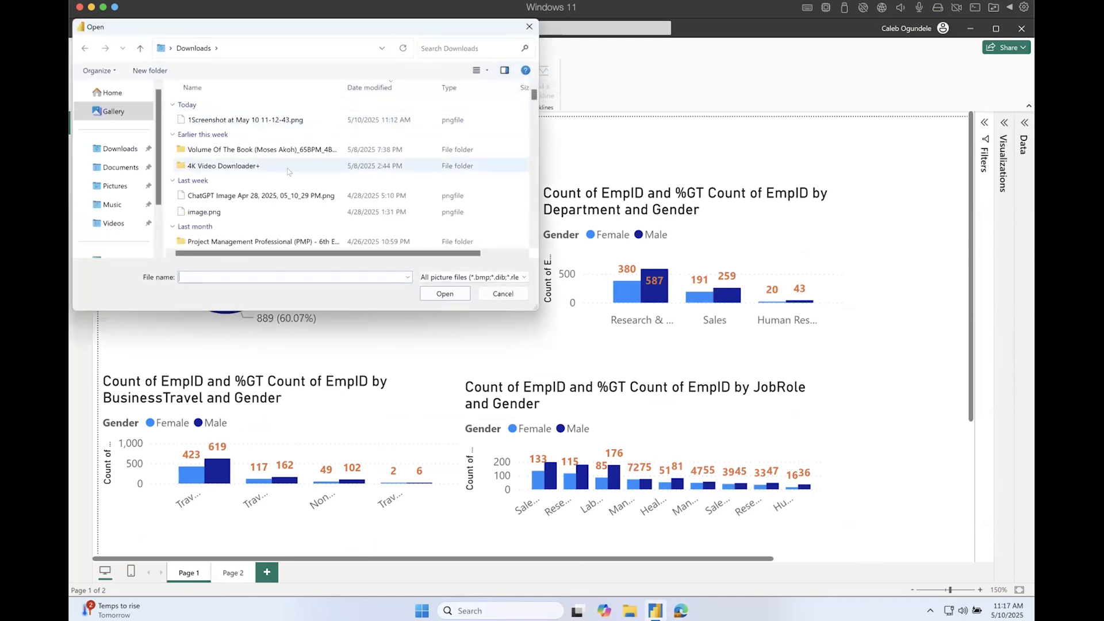
left_click(214, 213)
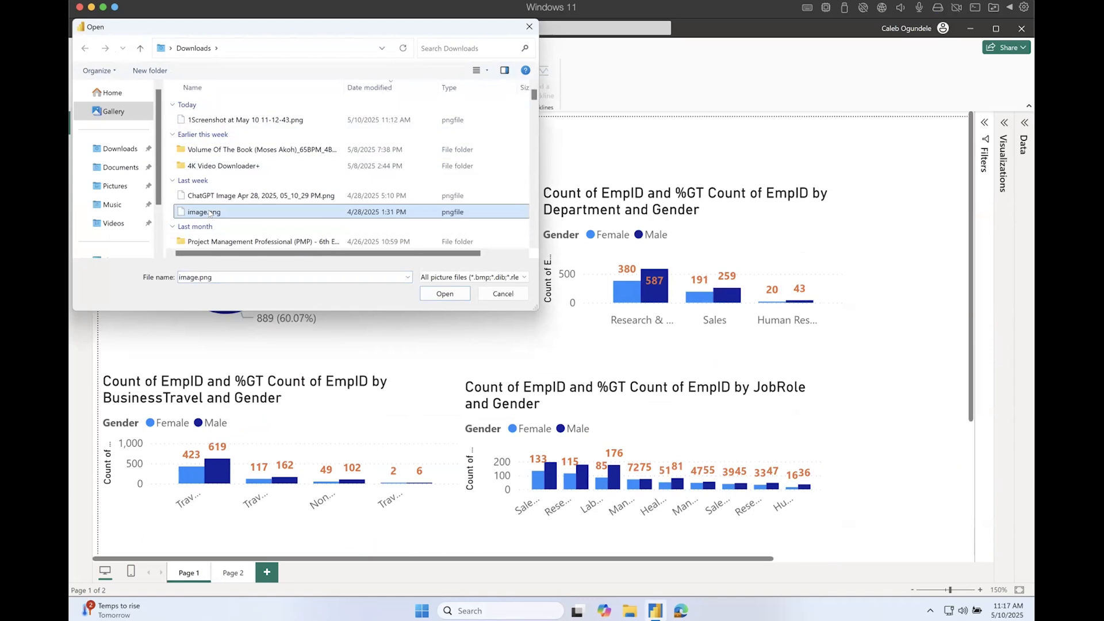
left_click(503, 294)
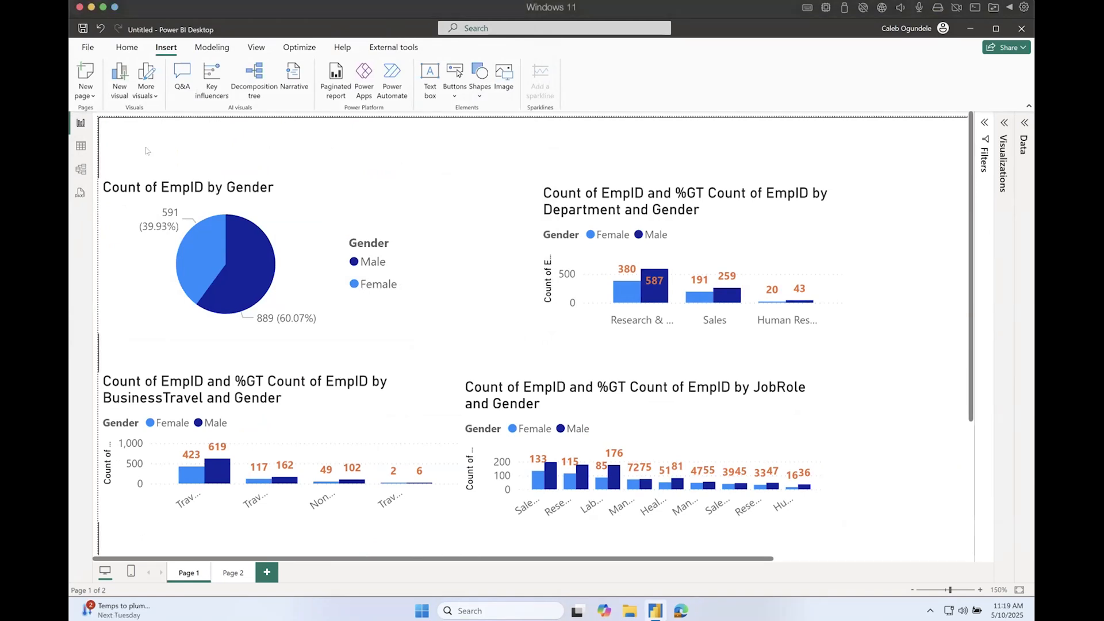
- Insert the image Tripple A.png from the Downloads folder on Page 1
left_click(503, 72)
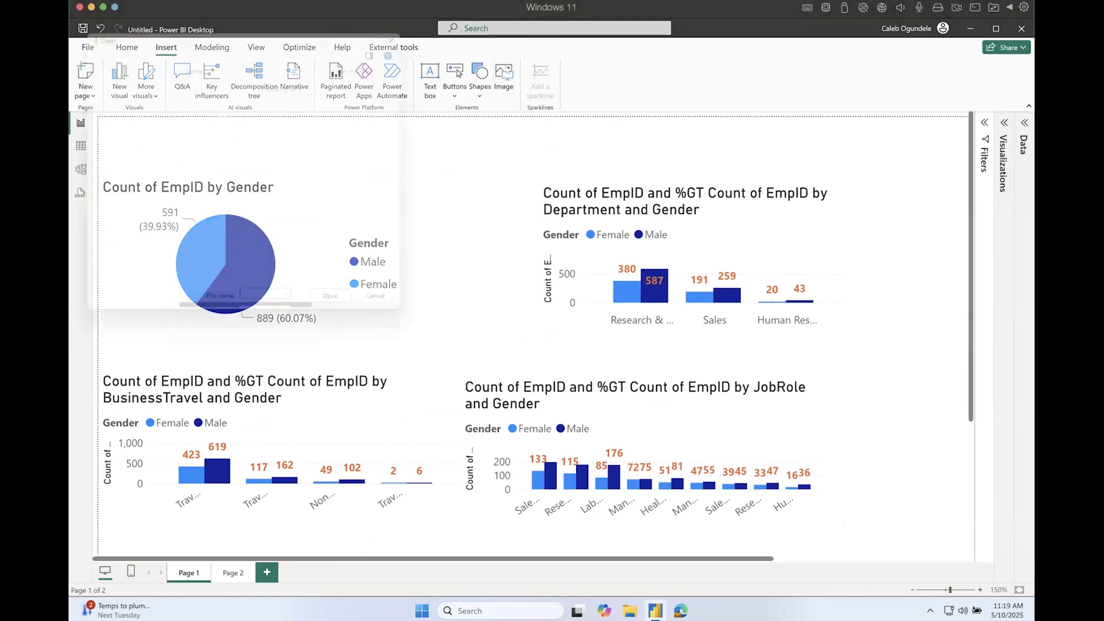
left_click(203, 121)
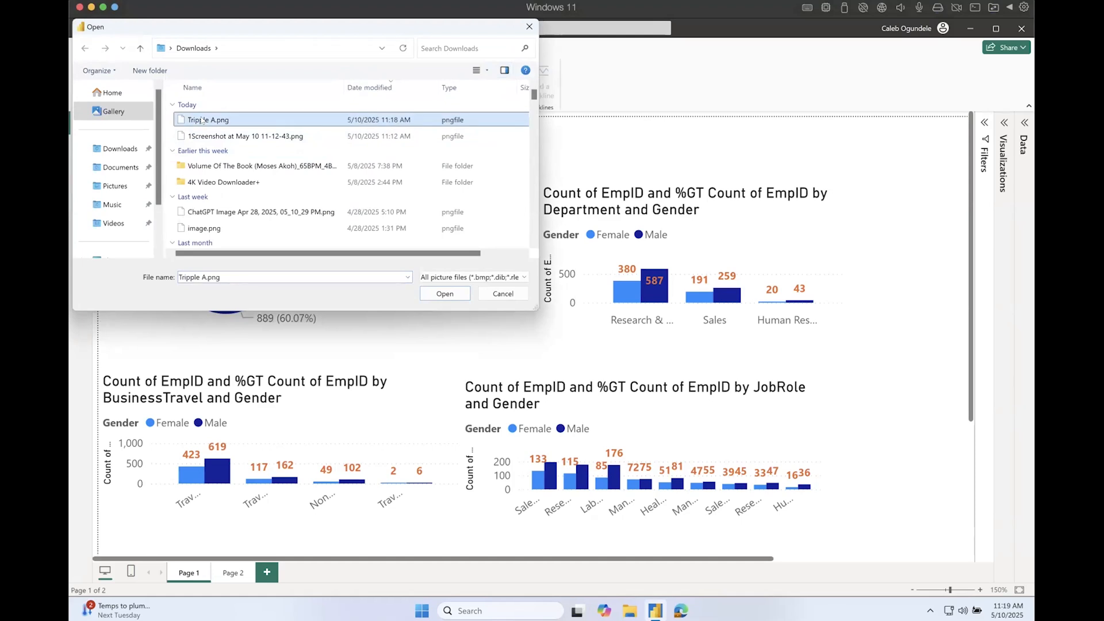
double_click(203, 121)
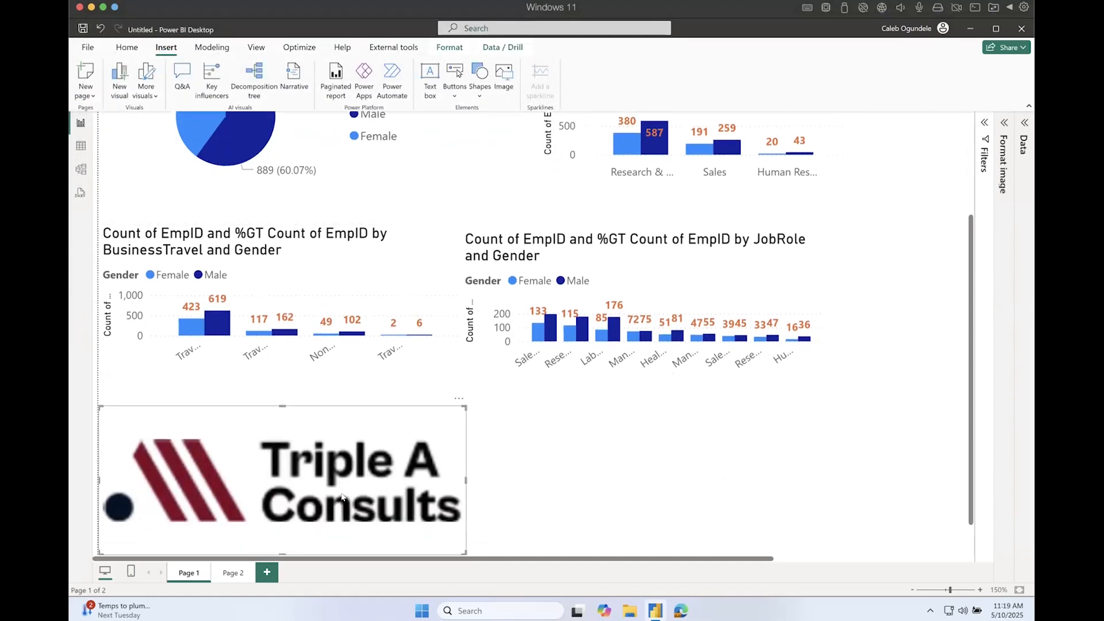
- Move the Triple A Consults logo to the page's upper-left corner and shrink it to fit above the pie chart
scroll(342, 495, "up", 3)
scroll(342, 495, "down", 2)
left_click_drag(332, 467, 301, 67)
scroll(340, 312, "up", 3)
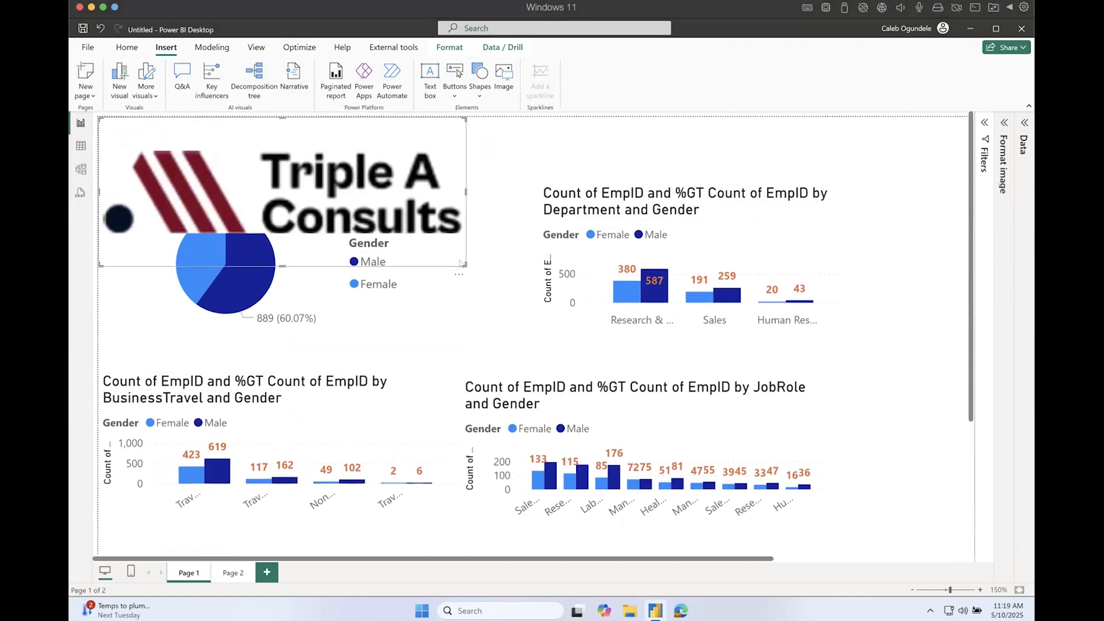
left_click_drag(462, 263, 260, 184)
left_click_drag(257, 122, 228, 115)
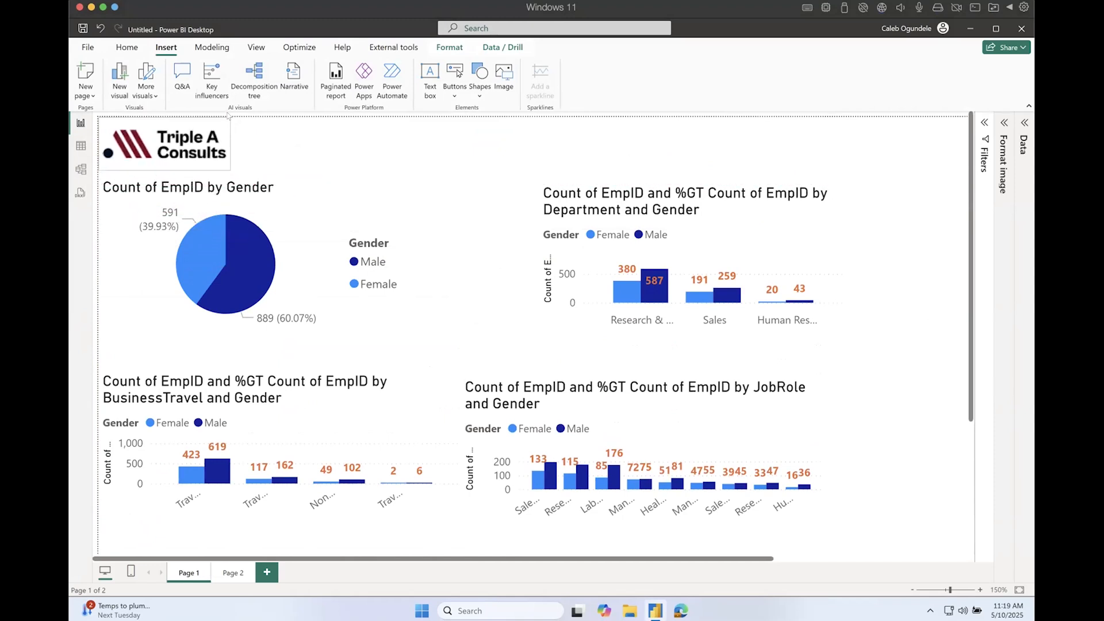
left_click_drag(224, 164, 220, 165)
left_click(284, 133)
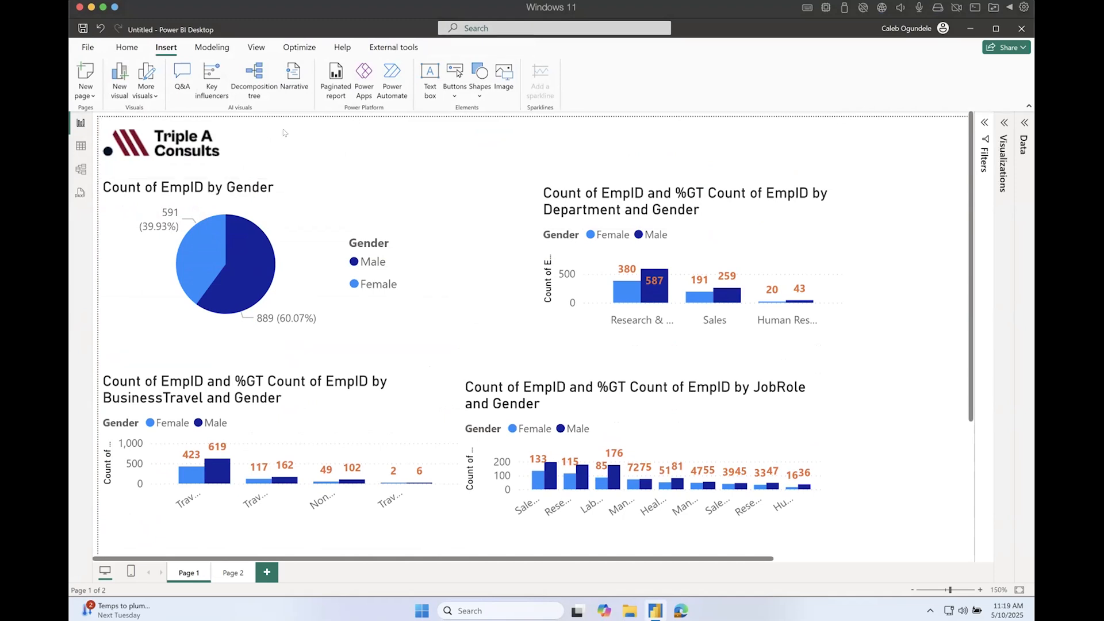
- Add a text box to Page 1 with the title HR ANALYTICS
left_click(430, 74)
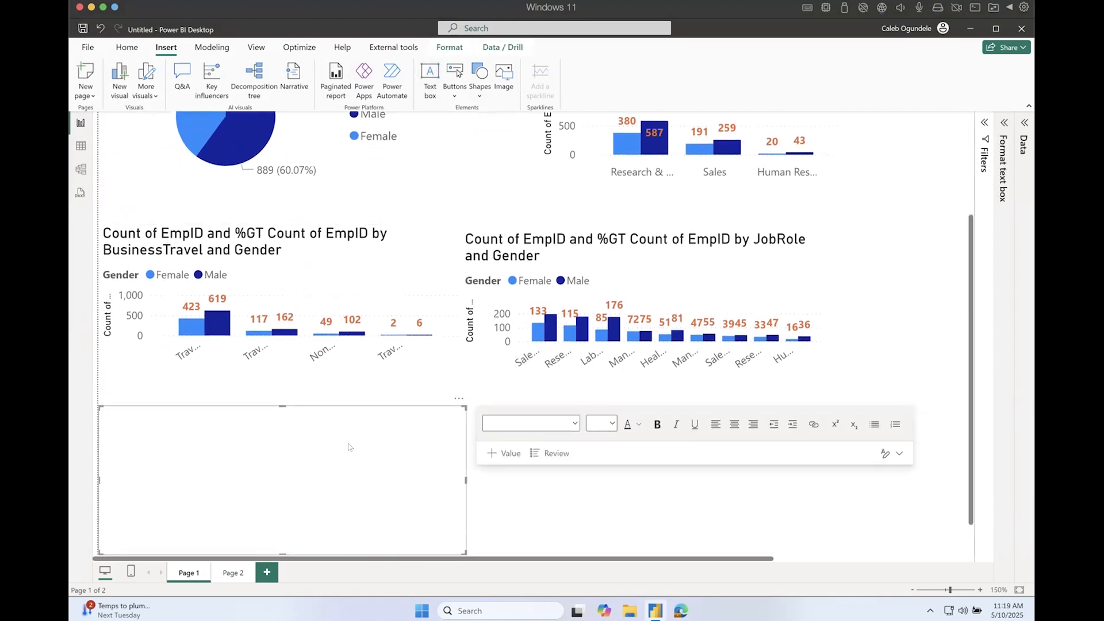
left_click(306, 474)
type("HR AN")
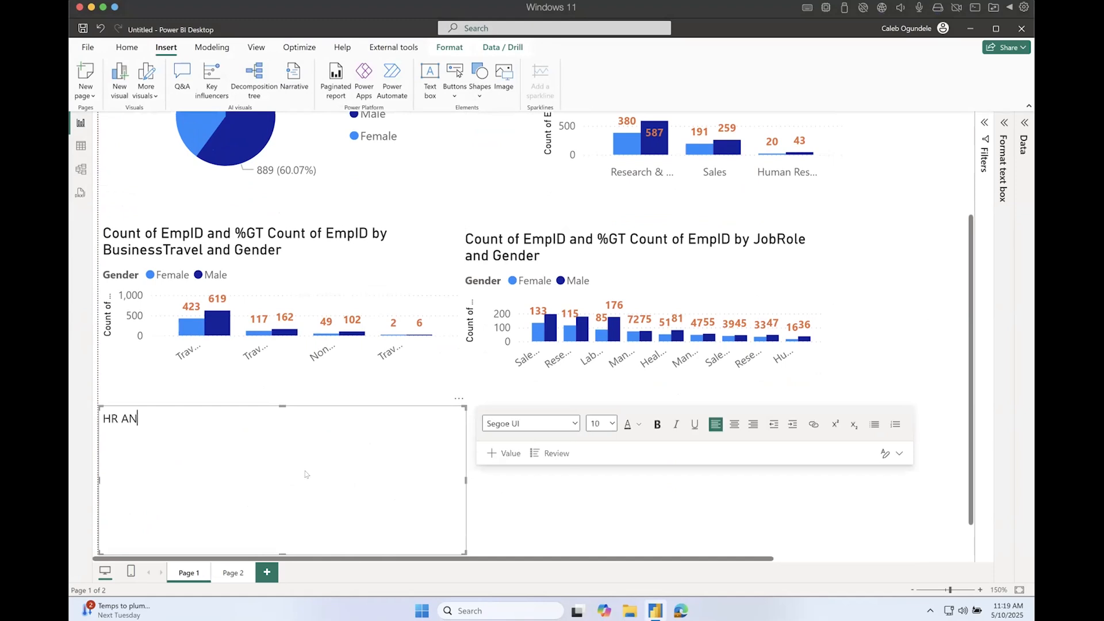
type("ALYTICS")
- Make the HR ANALYTICS title bold at font size 20 and shrink its text box to fit the words
key("ctrl+a")
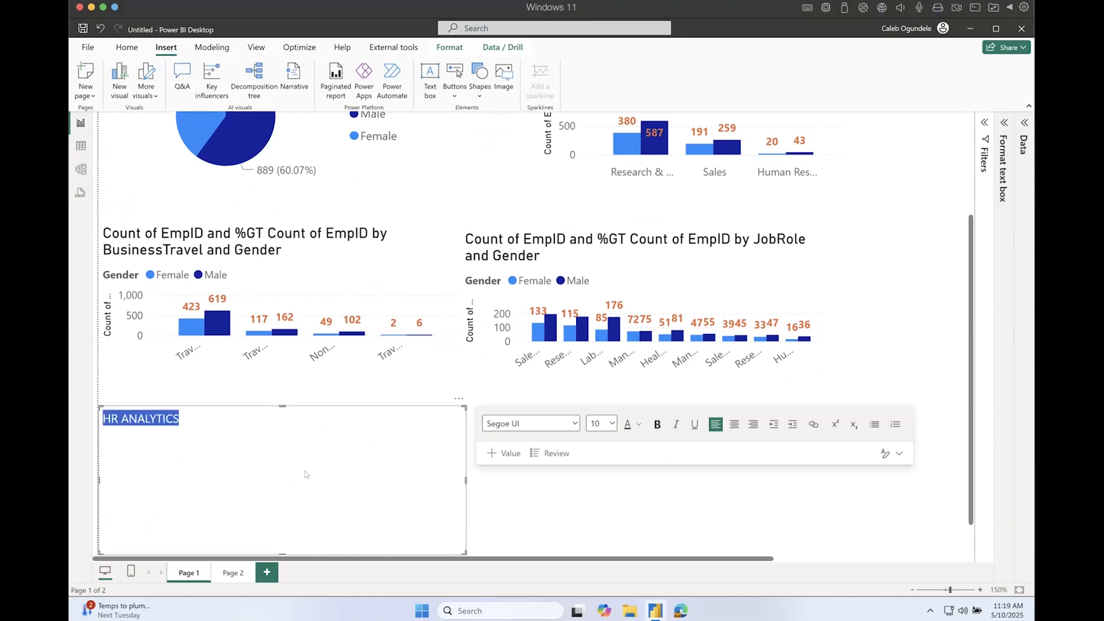
left_click(655, 425)
left_click(612, 424)
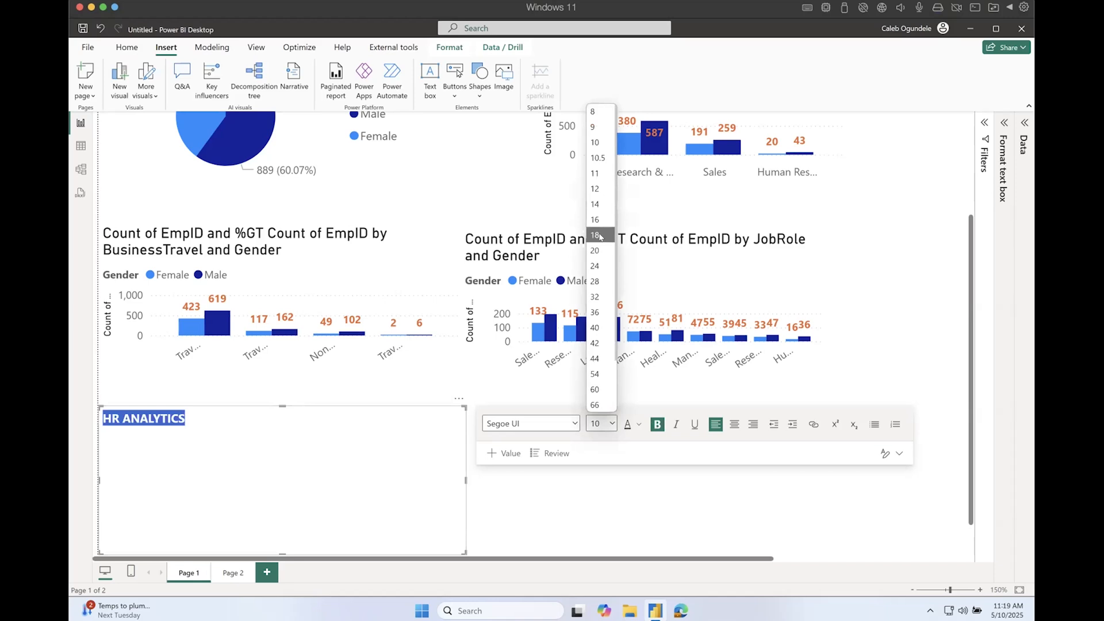
left_click(597, 250)
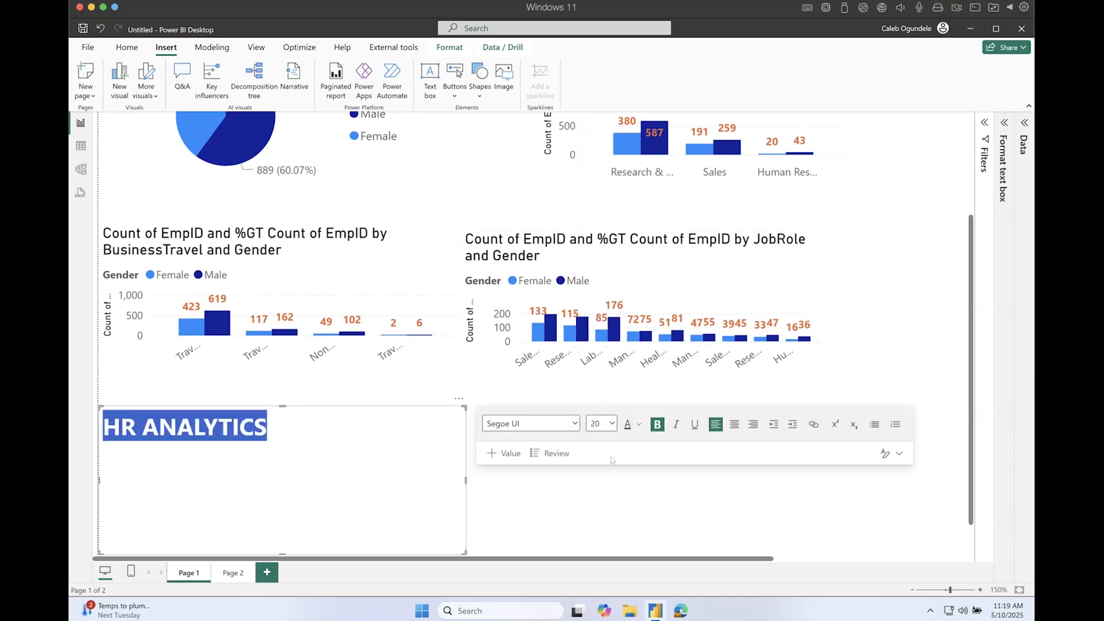
left_click_drag(462, 550, 286, 447)
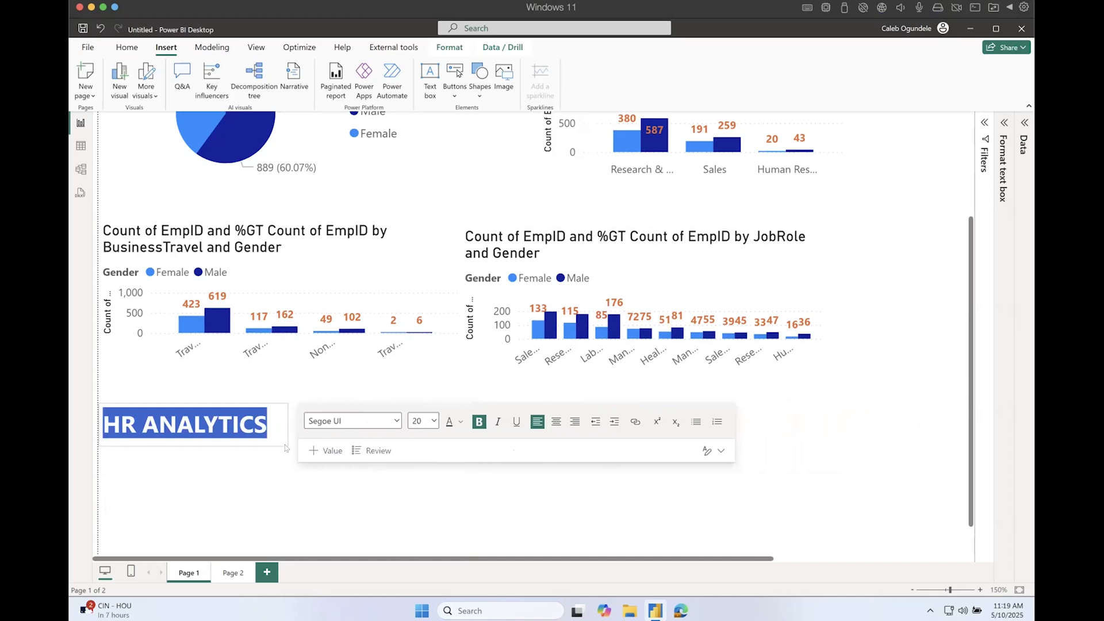
left_click(298, 499)
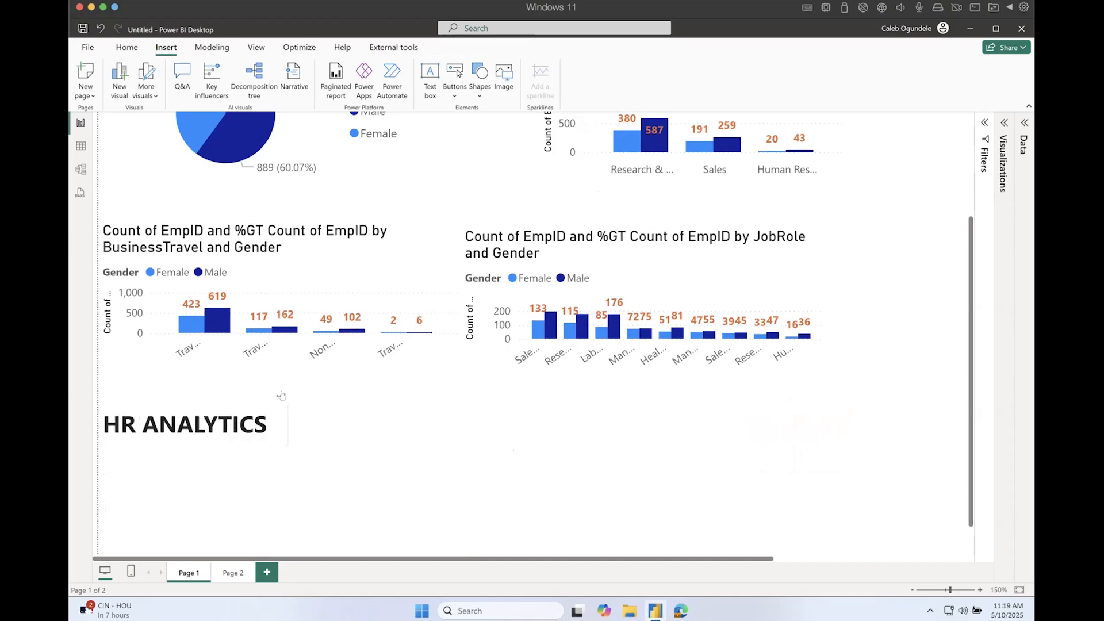
- Move the HR ANALYTICS title to the page's top edge, directly beside the Triple A Consults logo
left_click_drag(282, 396, 452, 87)
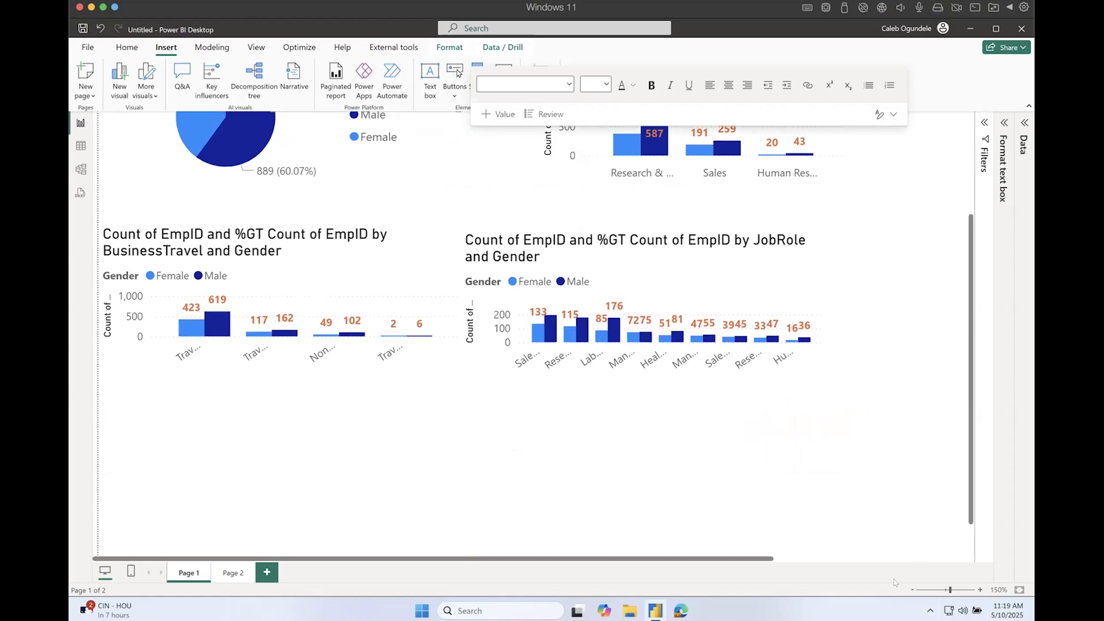
left_click(912, 590)
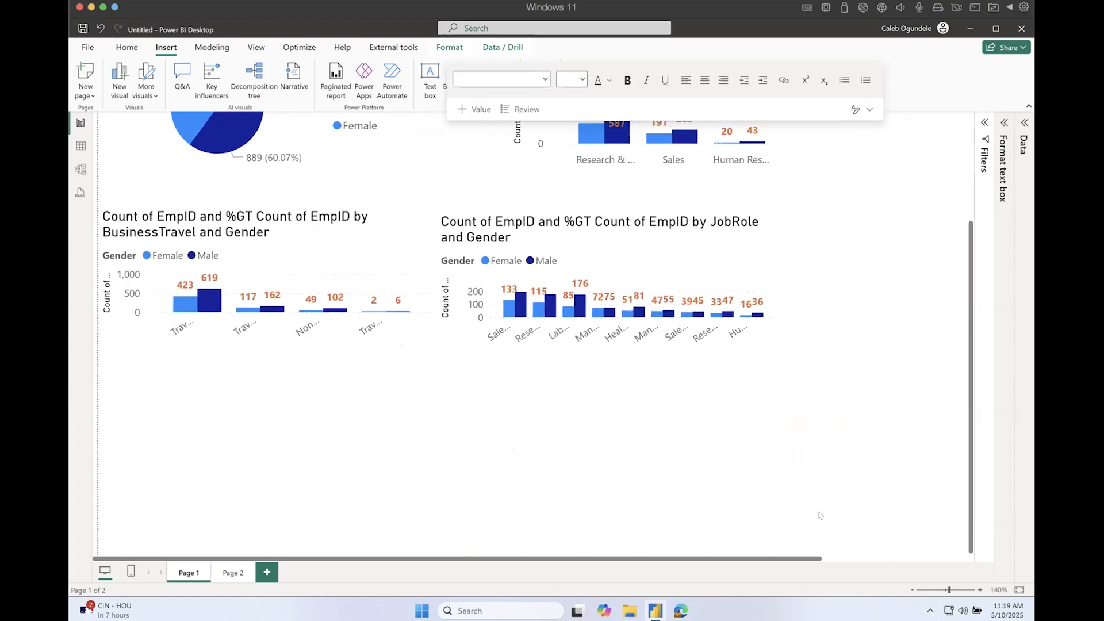
scroll(727, 447, "up", 3)
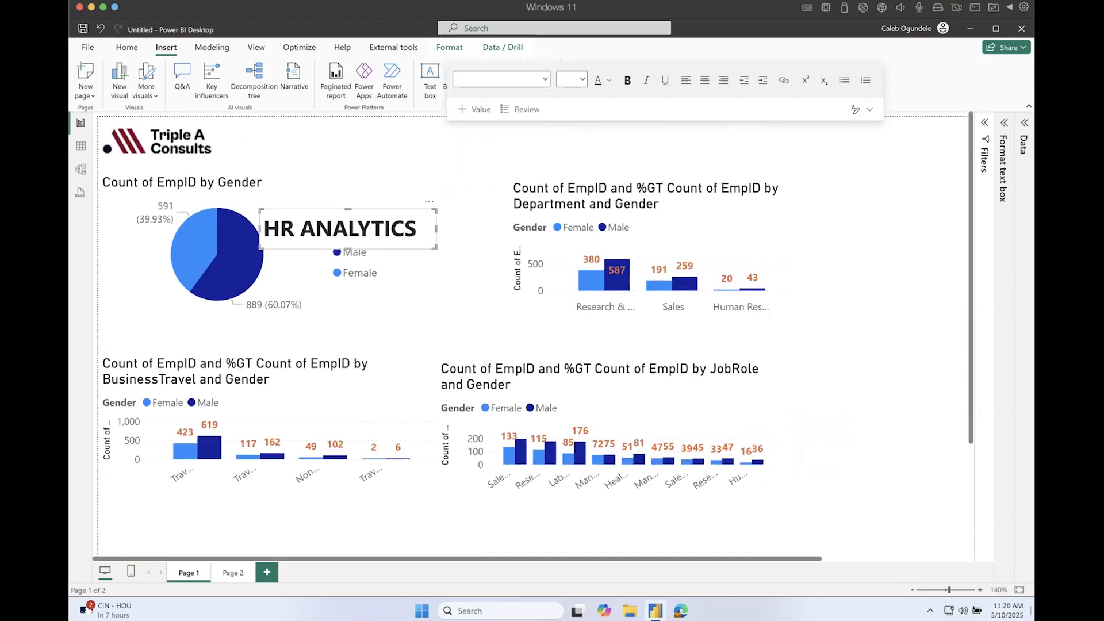
left_click(1017, 590)
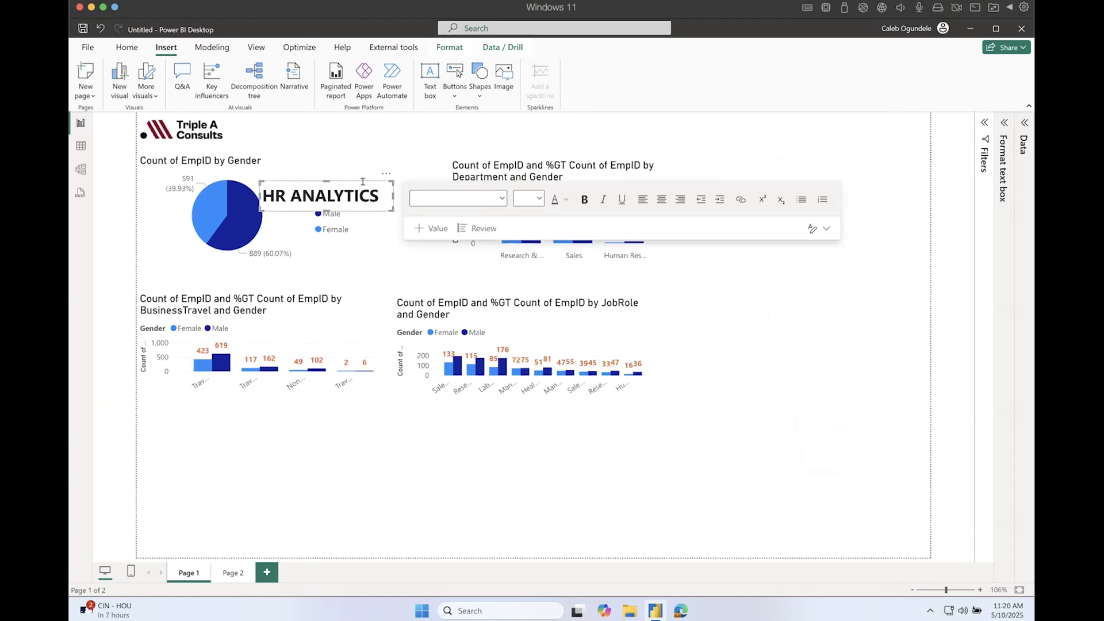
left_click_drag(384, 176, 355, 106)
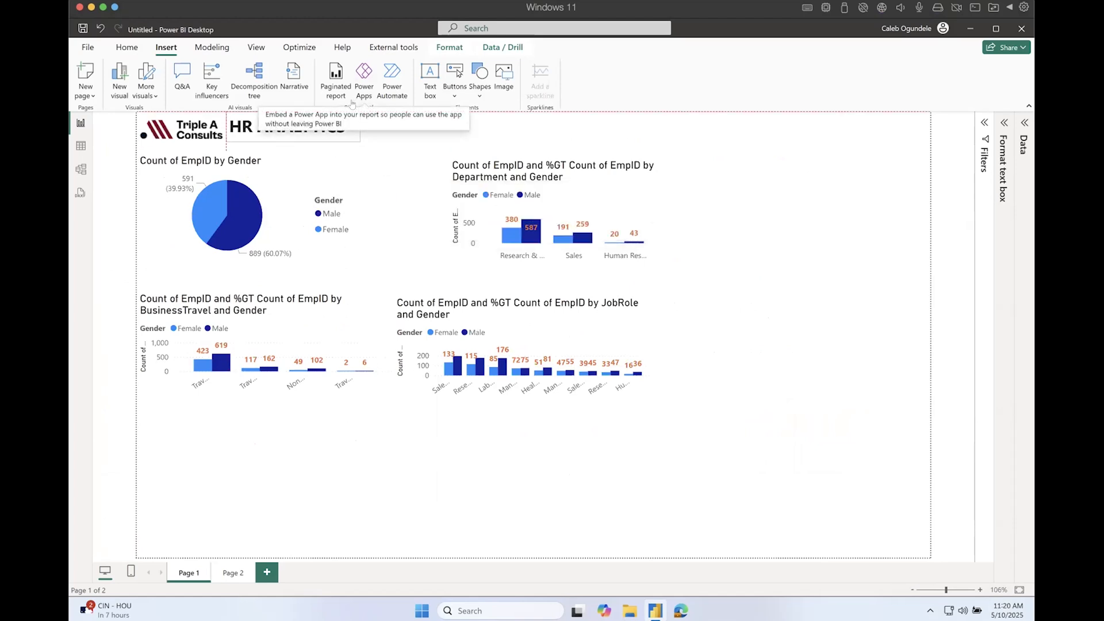
left_click(520, 406)
- Spread out the column charts: Department at the page's upper right, JobRole in the lower-right corner and BusinessTravel in the lower-left corner
left_click_drag(663, 192, 914, 211)
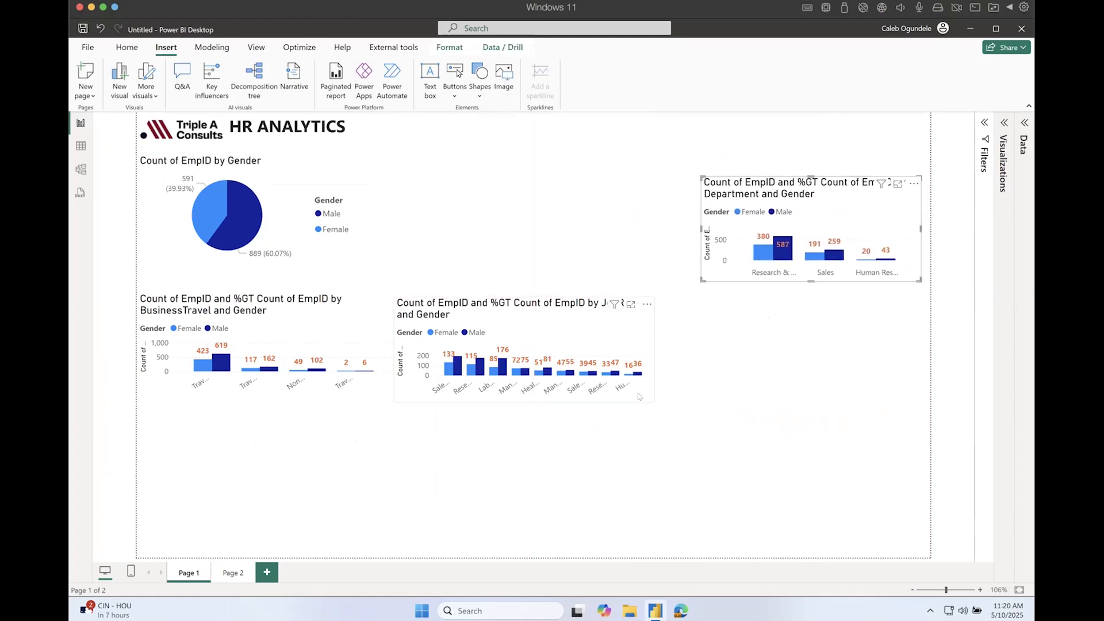
left_click_drag(638, 393, 905, 404)
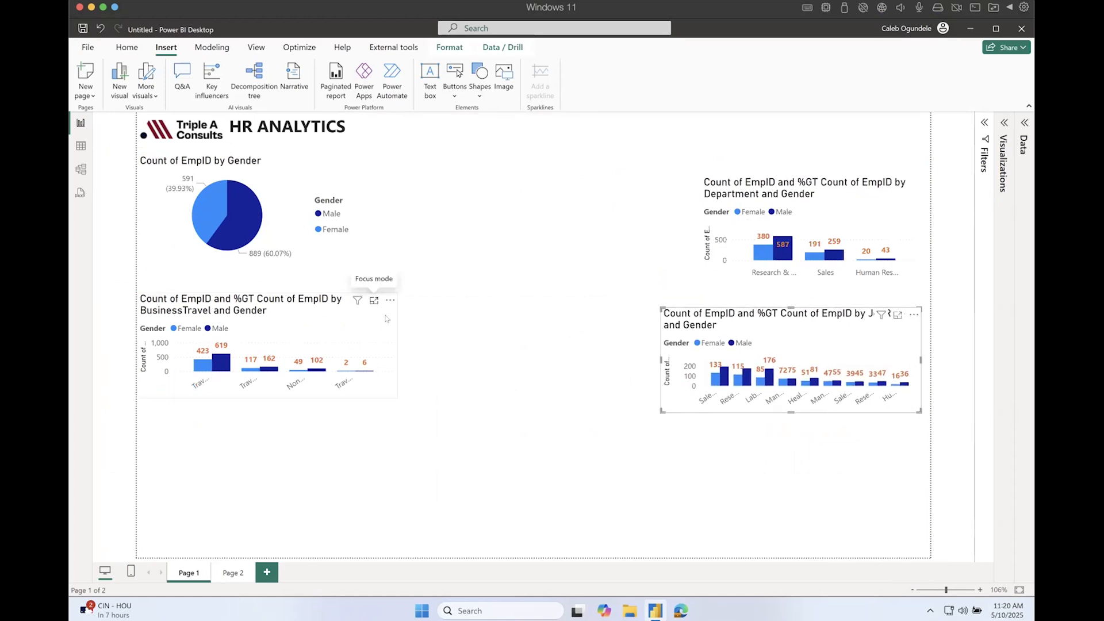
left_click_drag(353, 326, 353, 485)
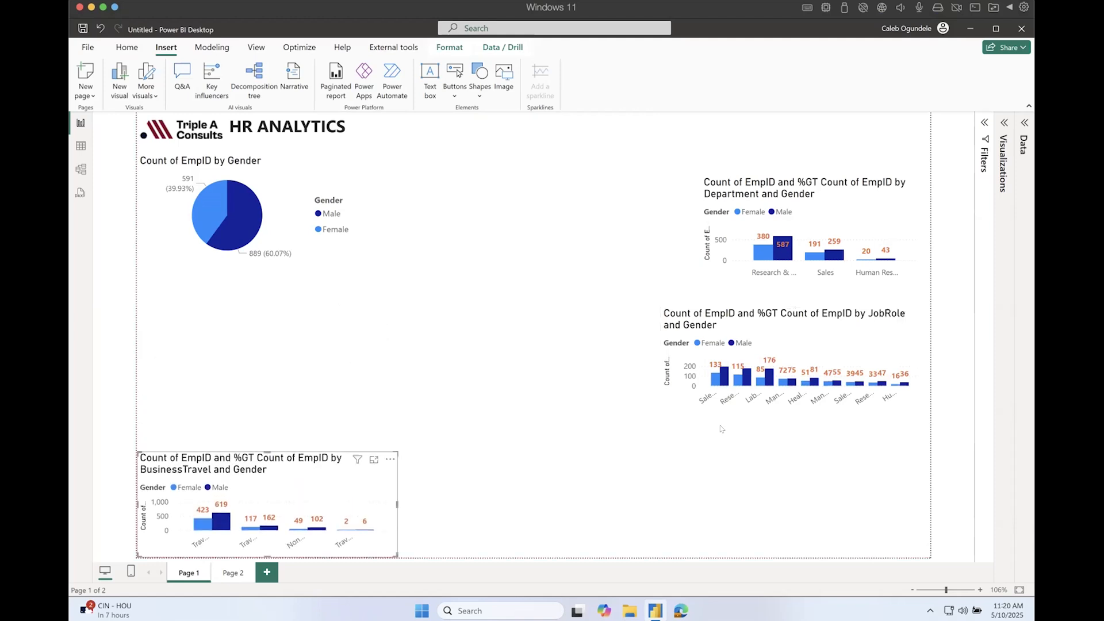
left_click_drag(670, 408, 680, 553)
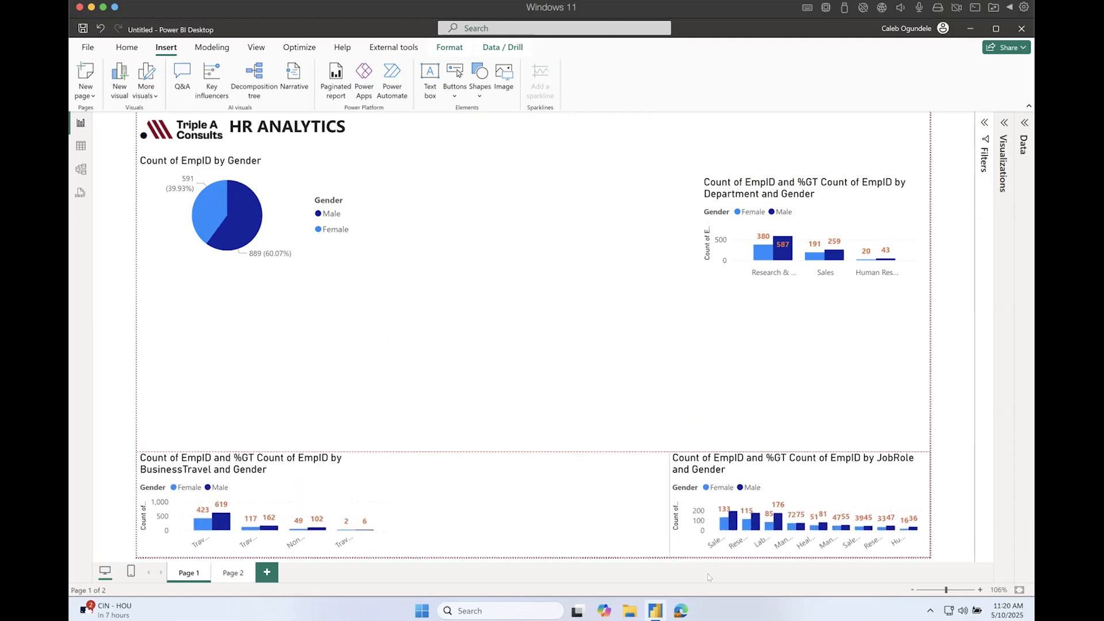
- Enlarge the BusinessTravel and JobRole charts to fill the page's lower part side by side, with level tops and no overlap
left_click(392, 450)
left_click_drag(452, 430, 297, 485)
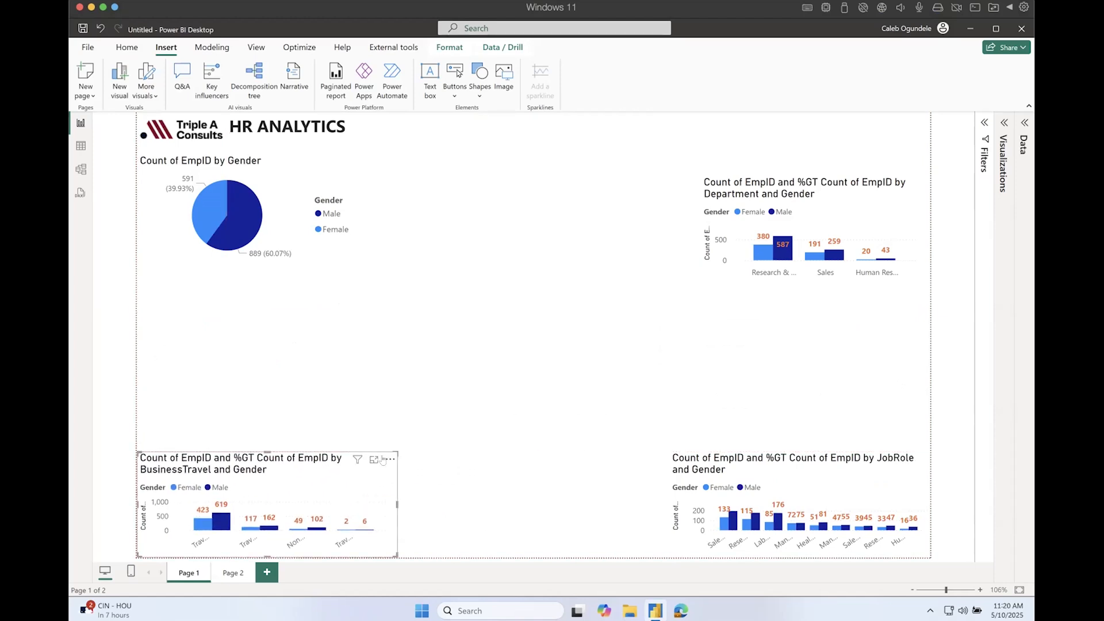
left_click_drag(395, 449, 583, 375)
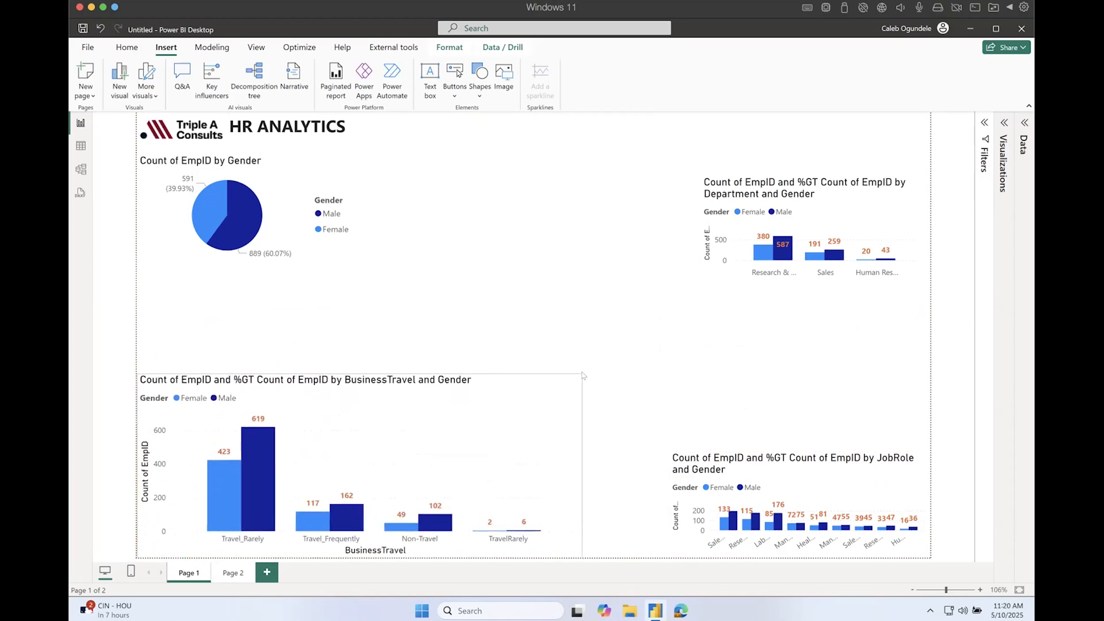
left_click(676, 448)
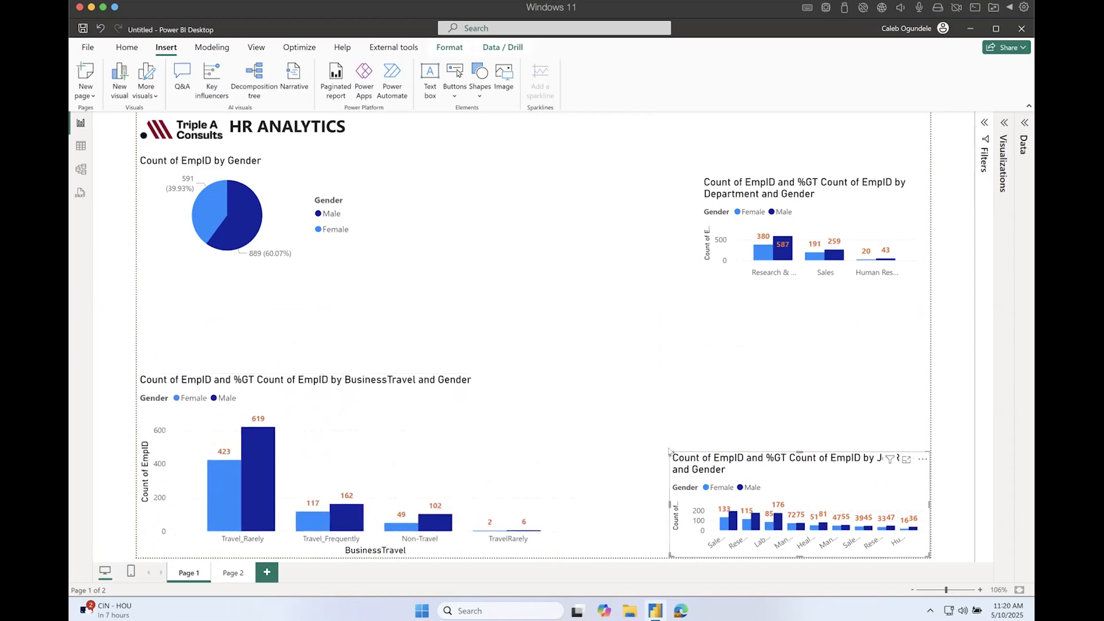
left_click_drag(668, 448, 564, 363)
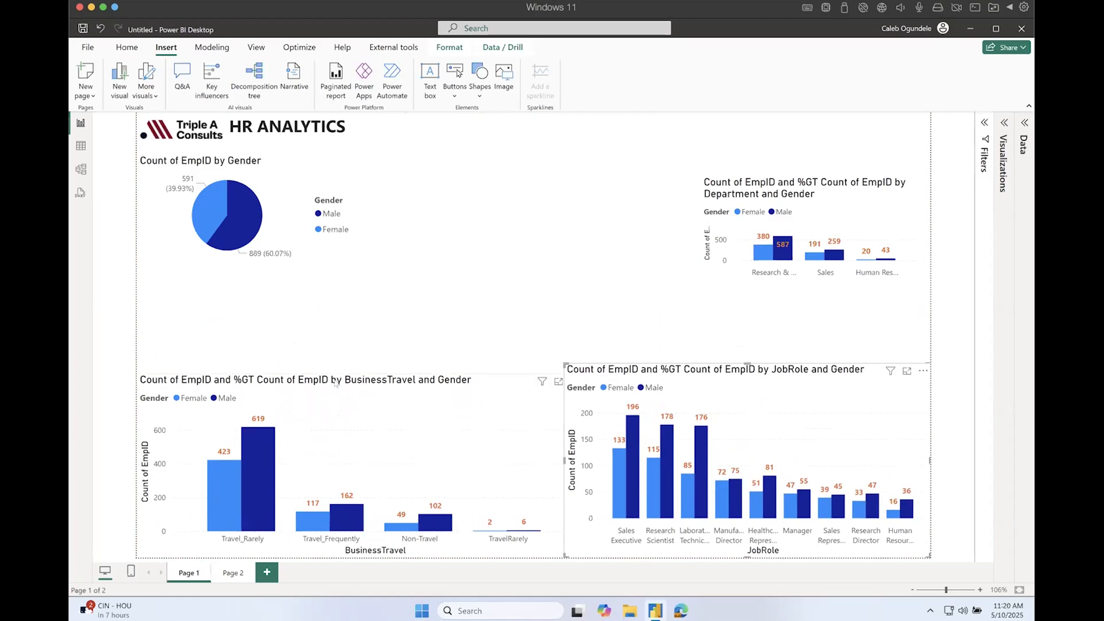
left_click(242, 382)
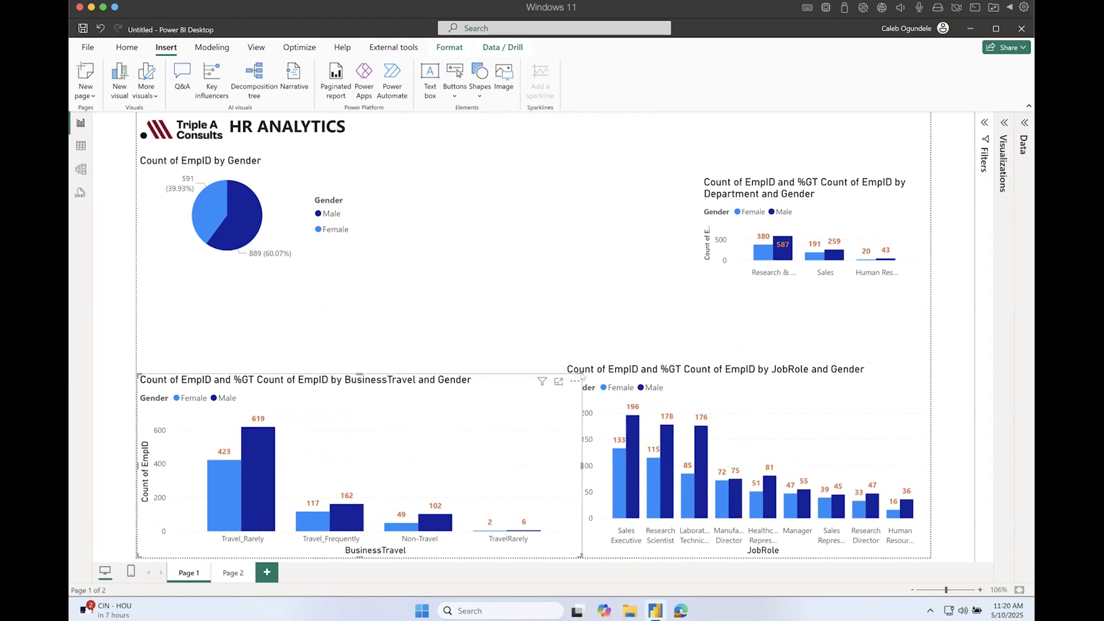
left_click_drag(535, 374, 543, 364)
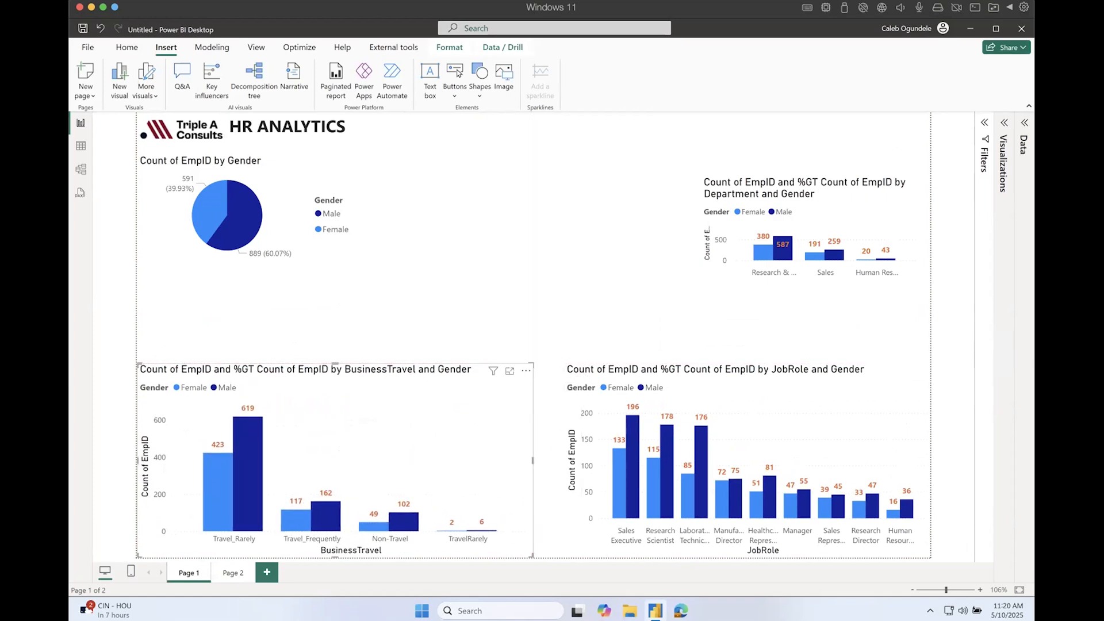
- Shorten the BusinessTravel chart's title to "Count of EmpID by BusinessTravel and Gender"
left_click(1004, 123)
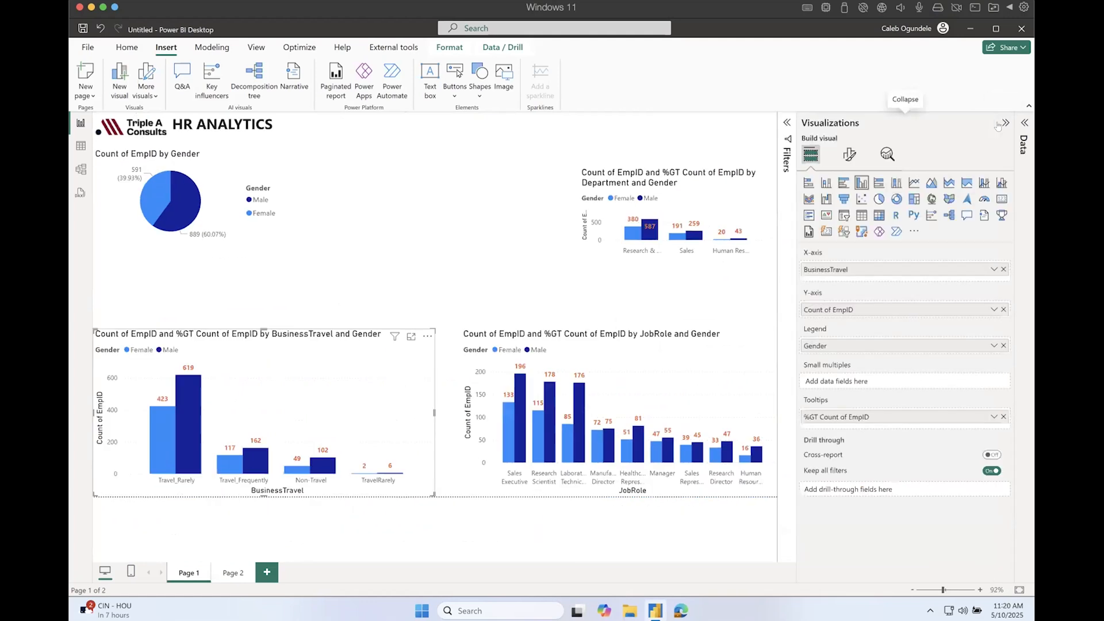
left_click(849, 155)
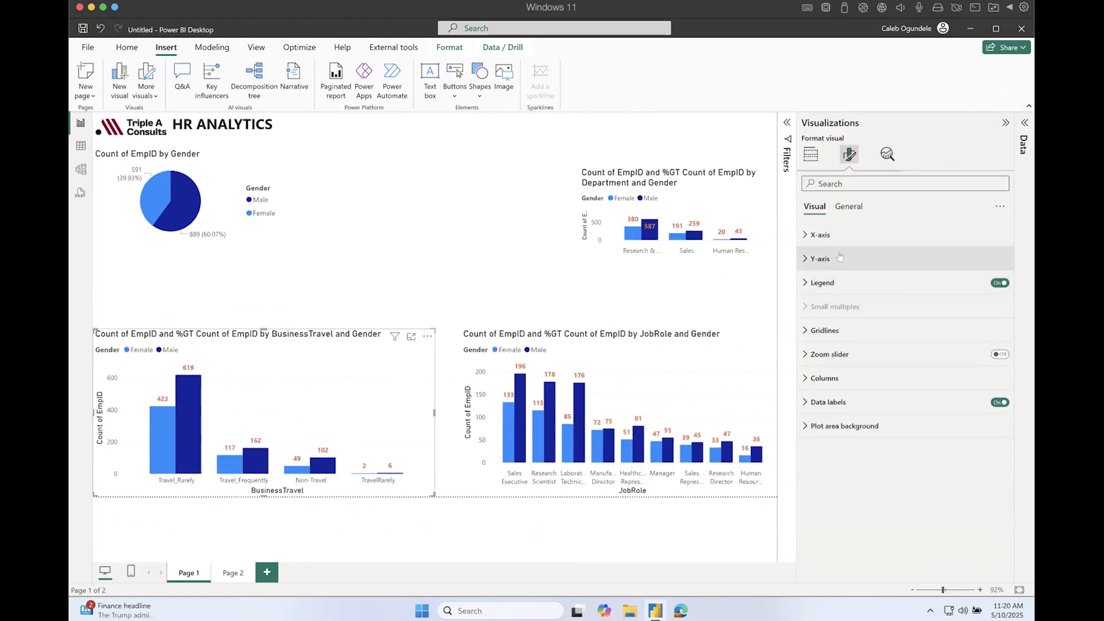
left_click(849, 207)
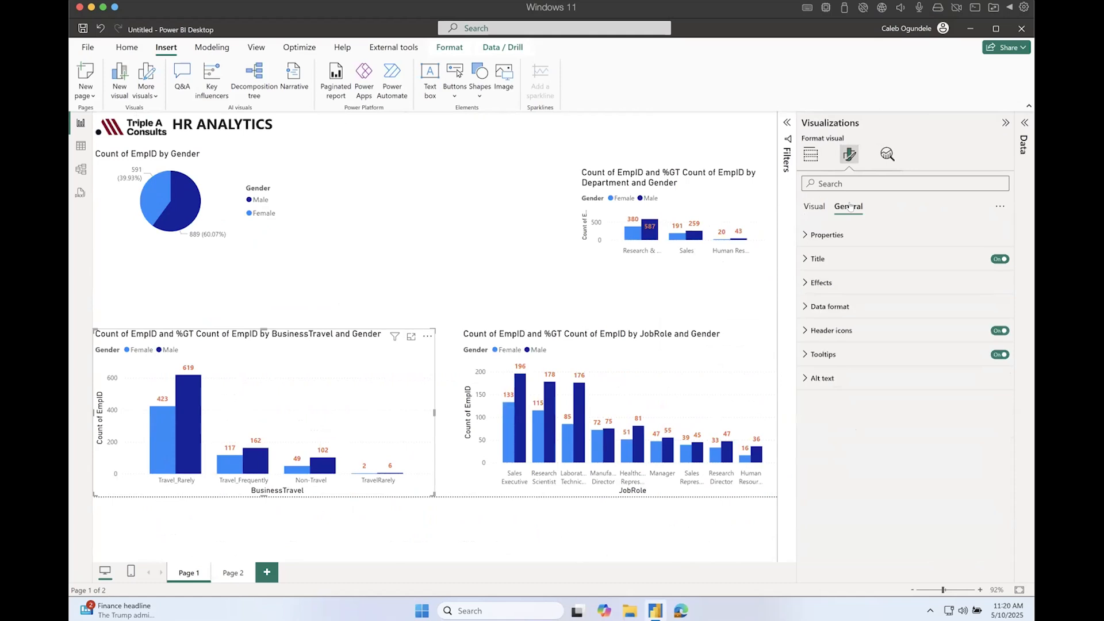
left_click(807, 259)
left_click(877, 316)
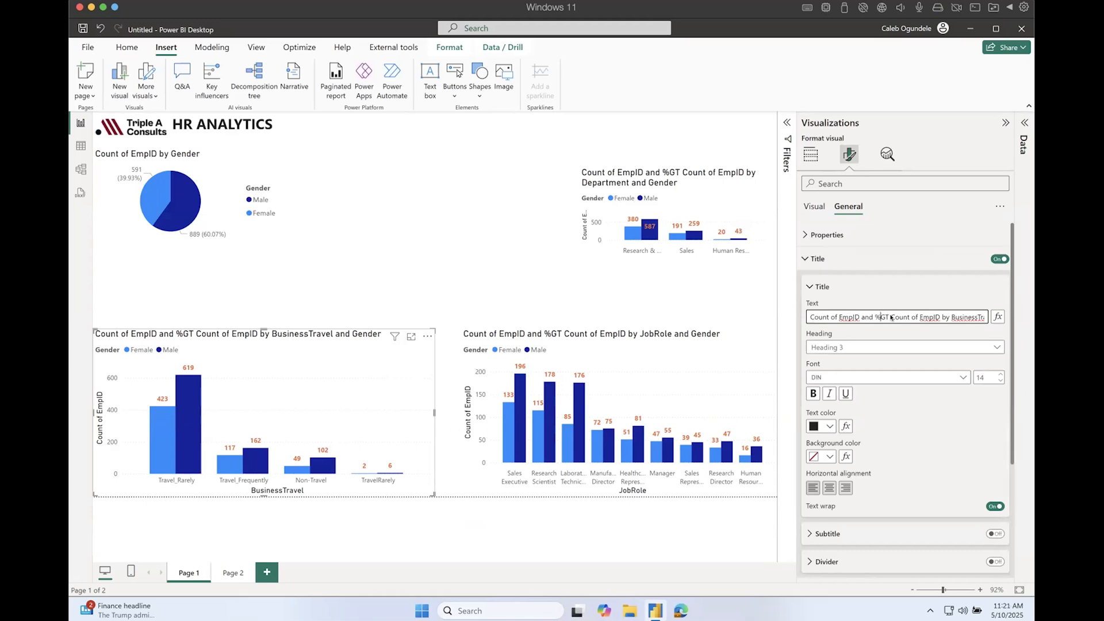
left_click_drag(888, 316, 792, 317)
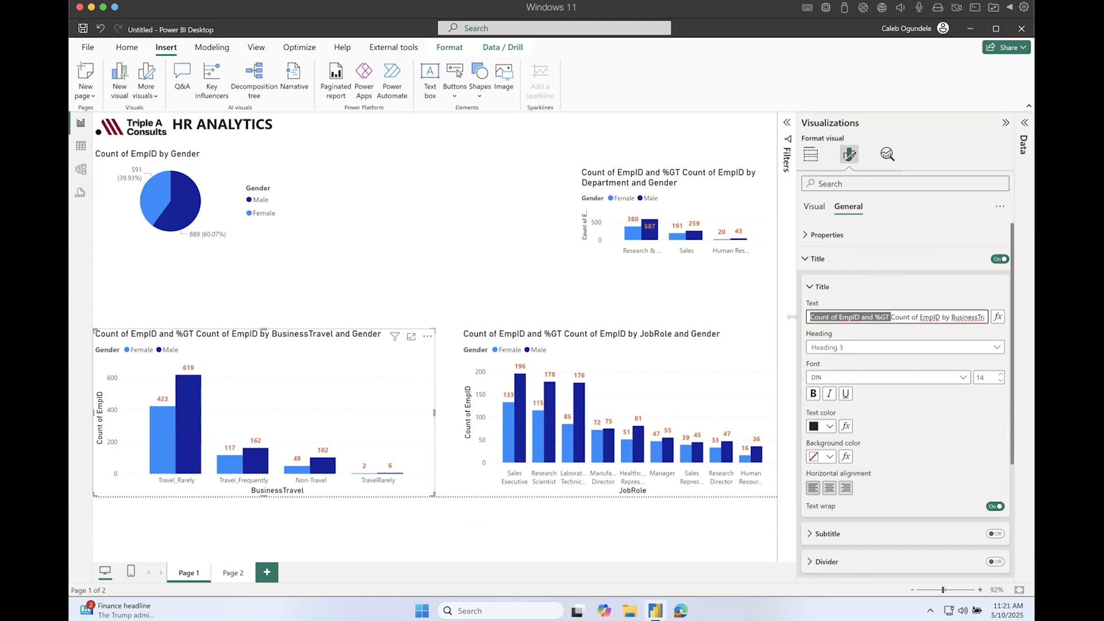
key("BackSpace")
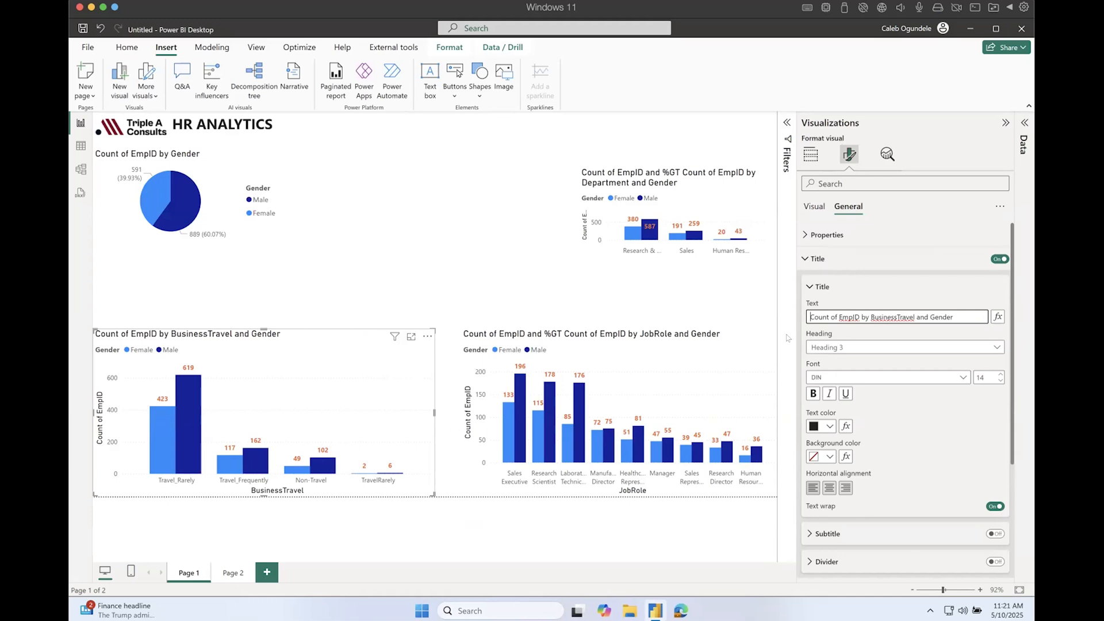
left_click(856, 289)
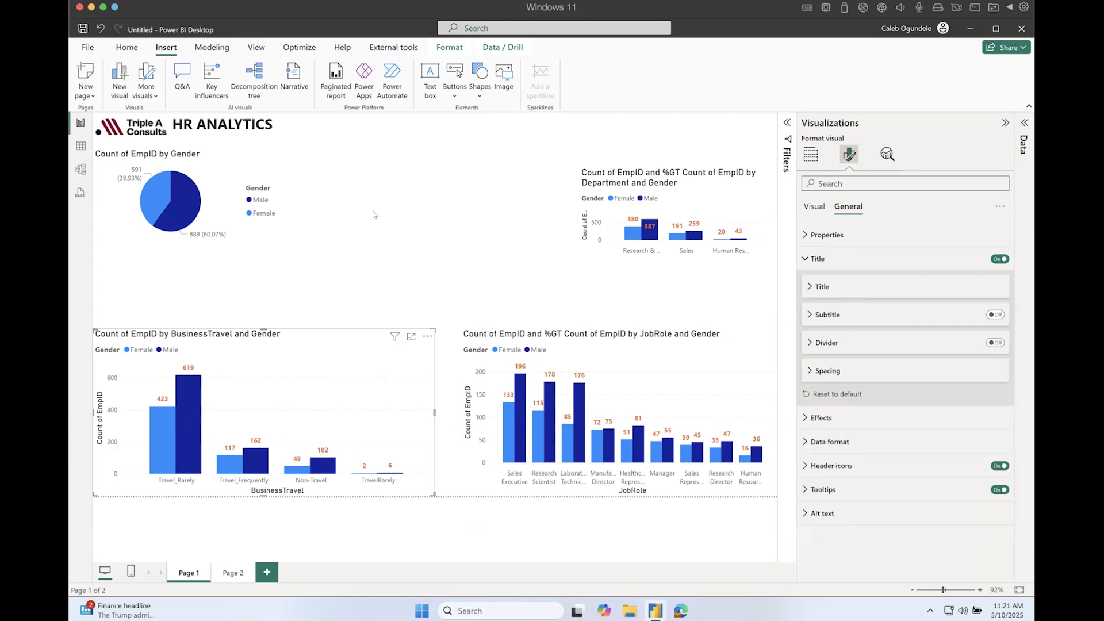
- Enlarge the gender pie chart to fill the space above the BusinessTravel chart
left_click(352, 225)
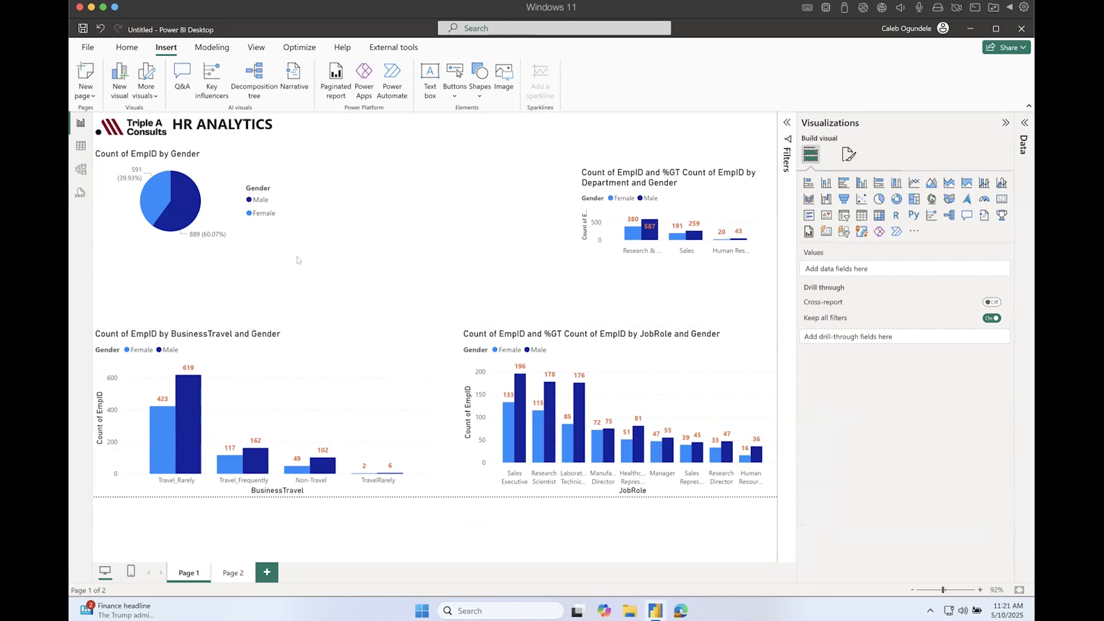
left_click(352, 357)
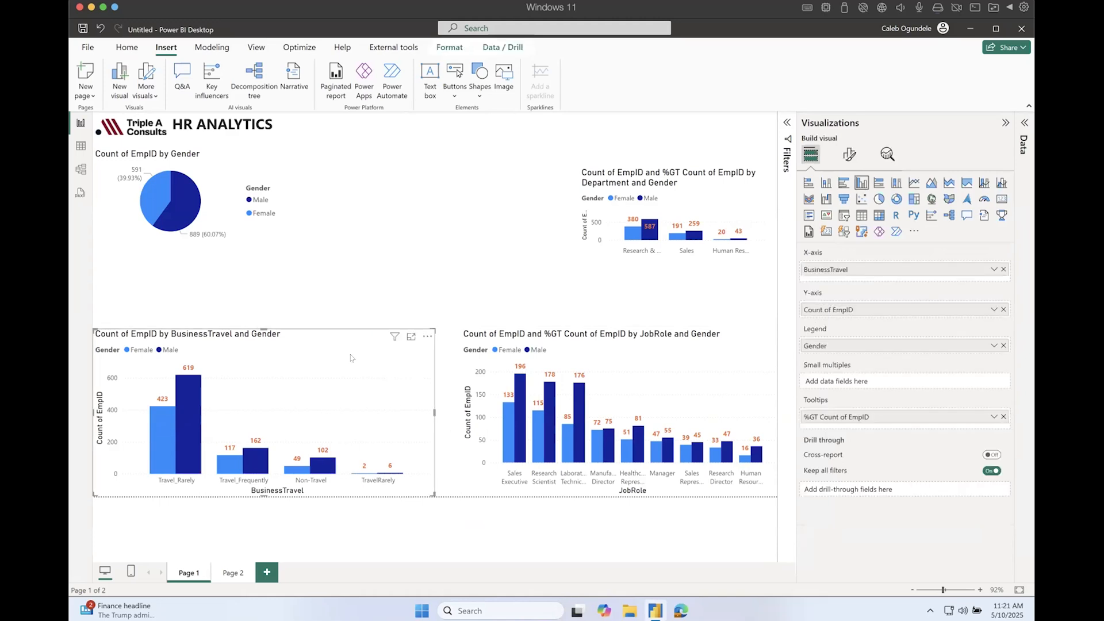
left_click(277, 236)
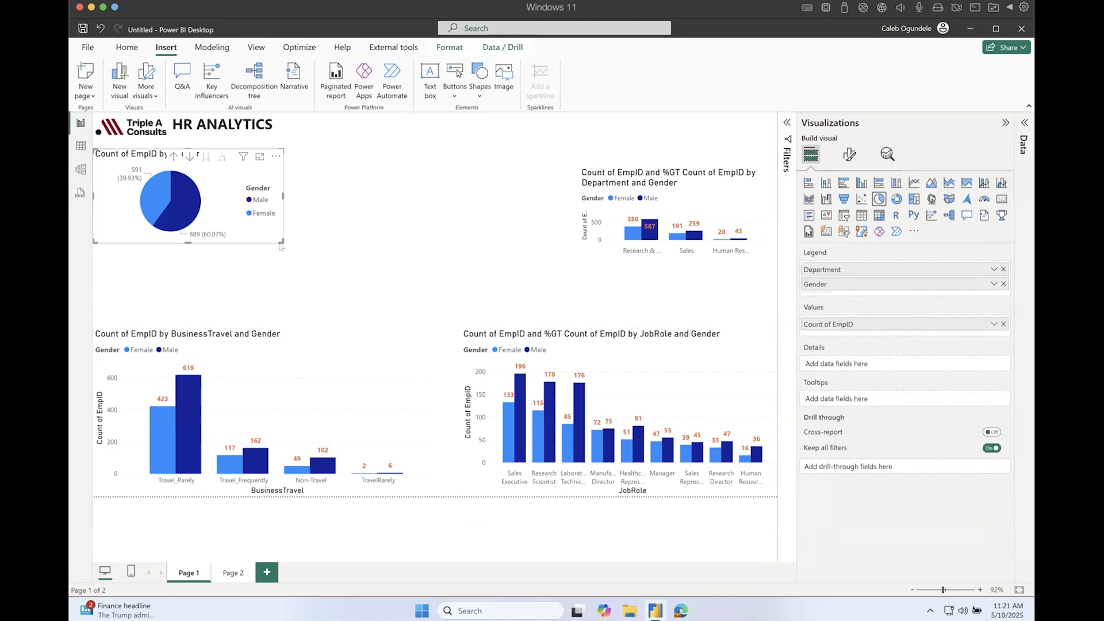
left_click_drag(277, 237, 440, 322)
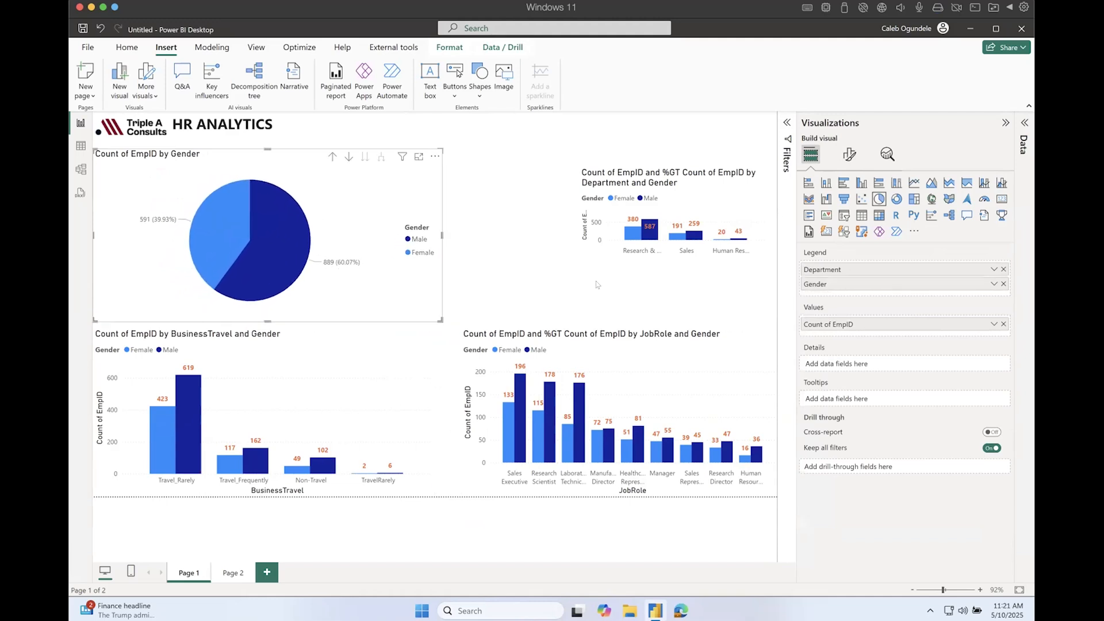
- Enlarge the Department chart to fill the space above the JobRole chart, its top level with the pie chart's
left_click(594, 252)
left_click_drag(576, 255, 454, 318)
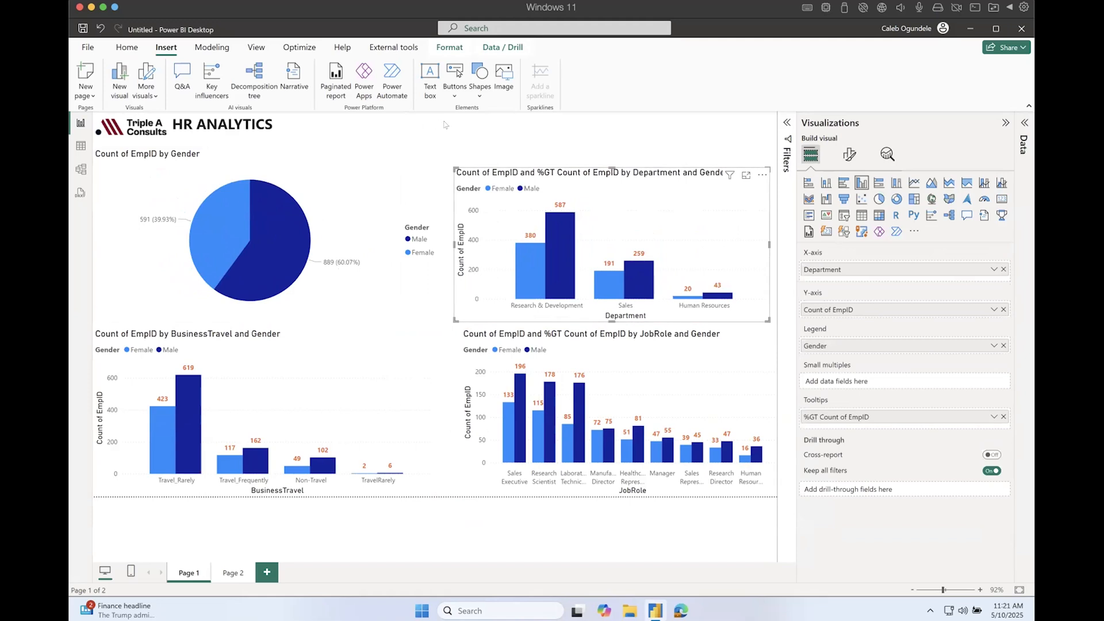
left_click_drag(611, 167, 611, 149)
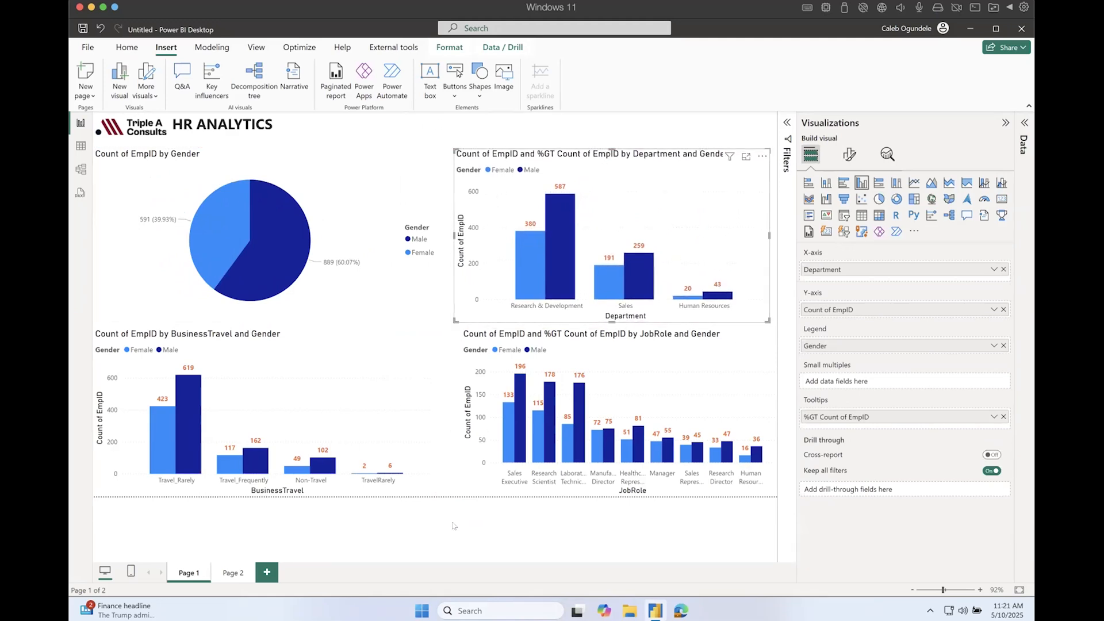
left_click(473, 521)
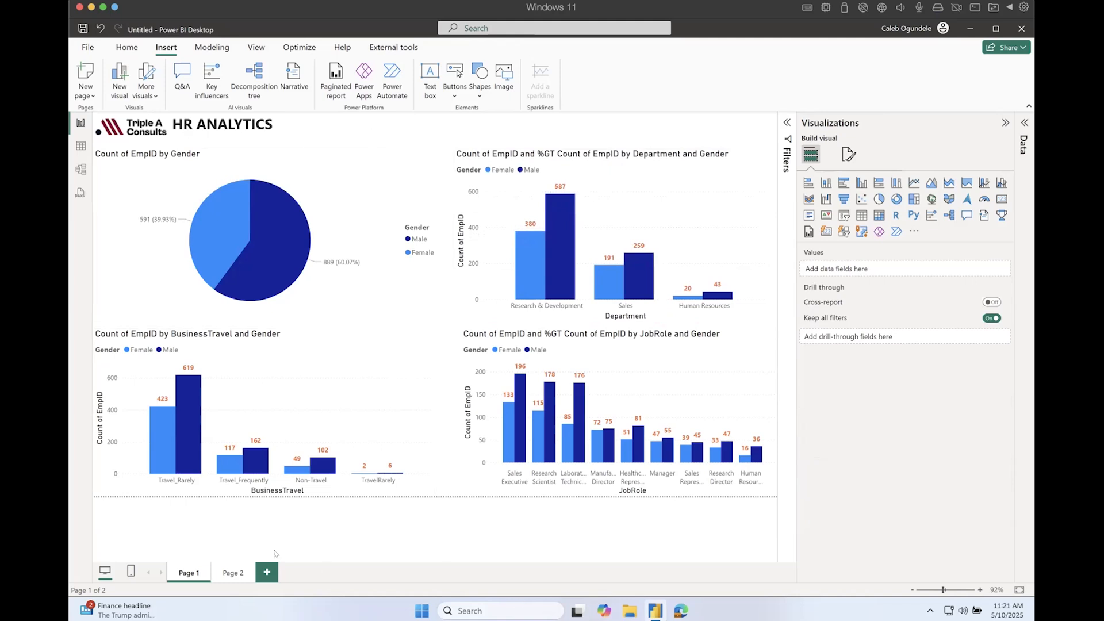
- Check the reference dashboard's slicers on Page 2, and add an AgeGroup slicer at the top of Page 1 between the upper charts
left_click(222, 577)
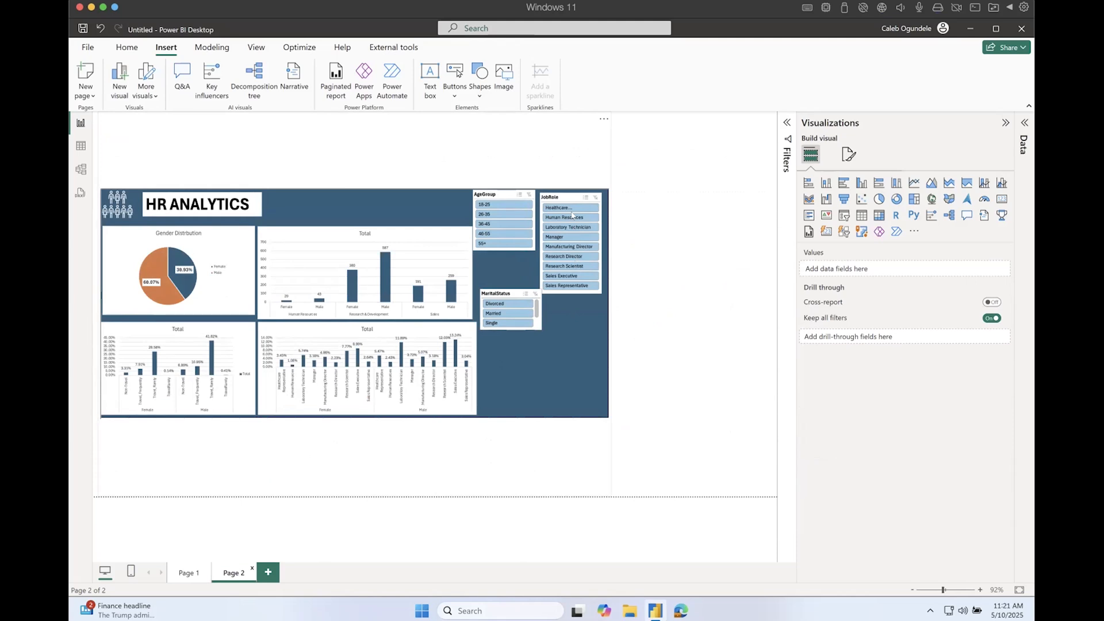
left_click(186, 578)
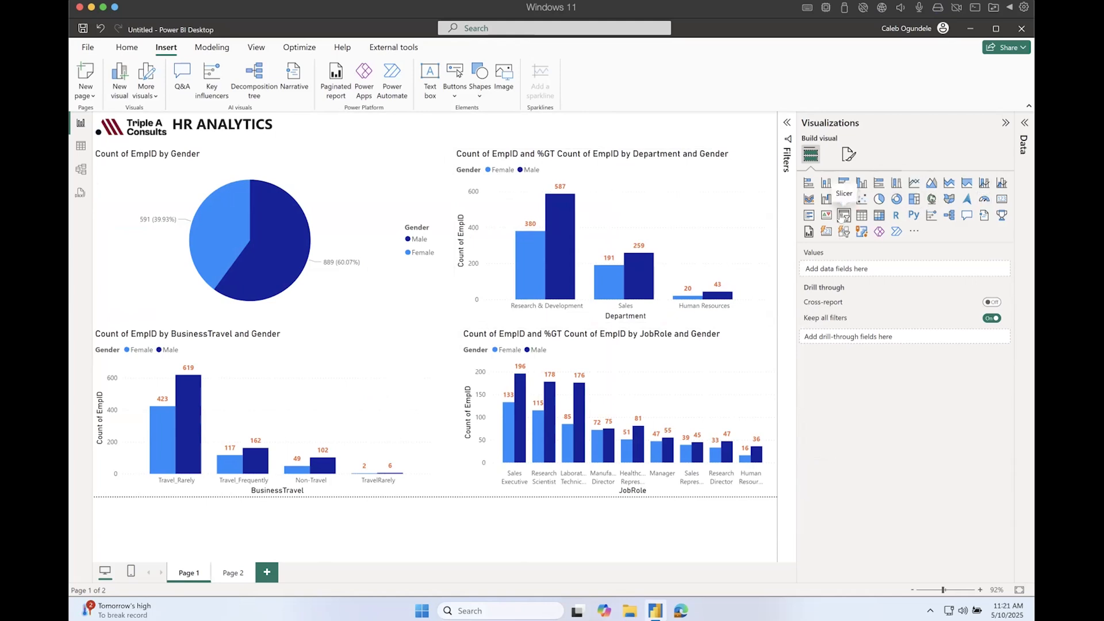
left_click(843, 216)
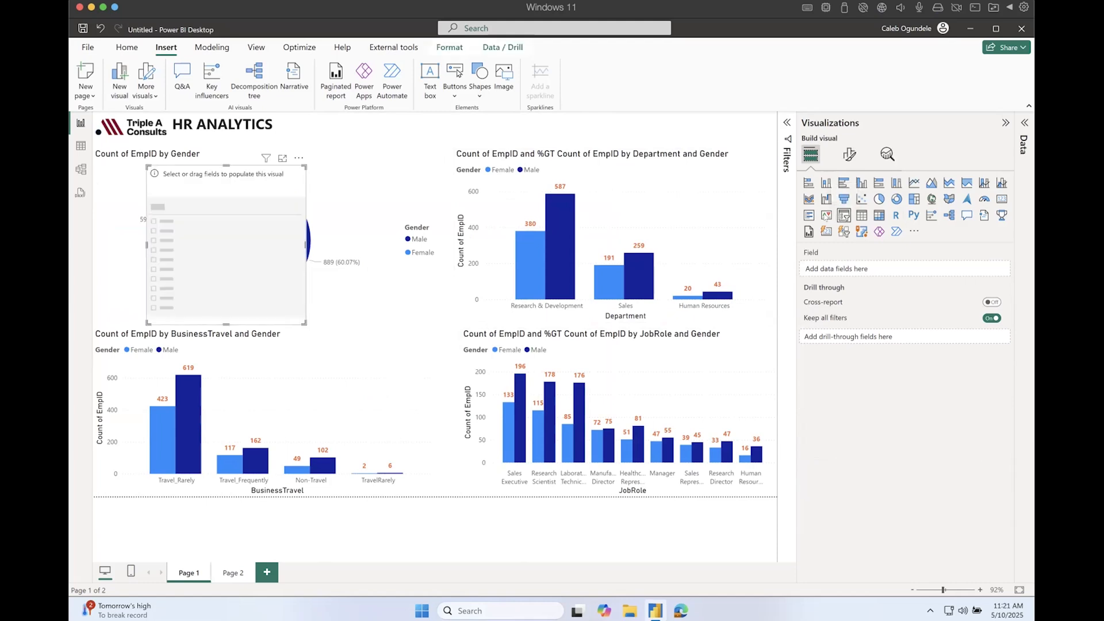
left_click_drag(245, 210, 436, 157)
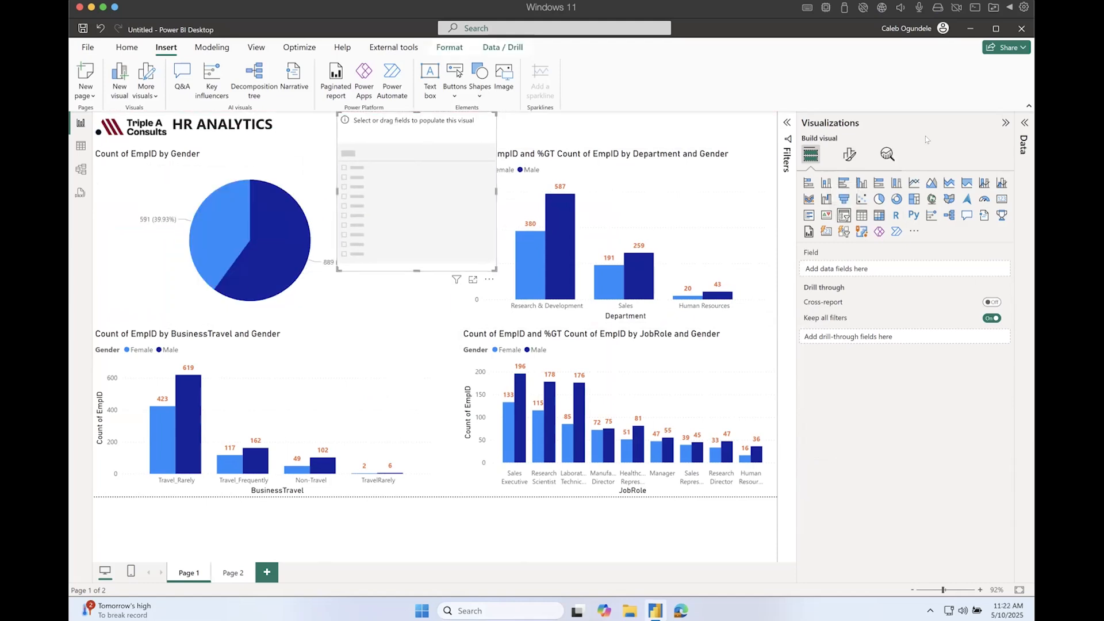
left_click(1025, 123)
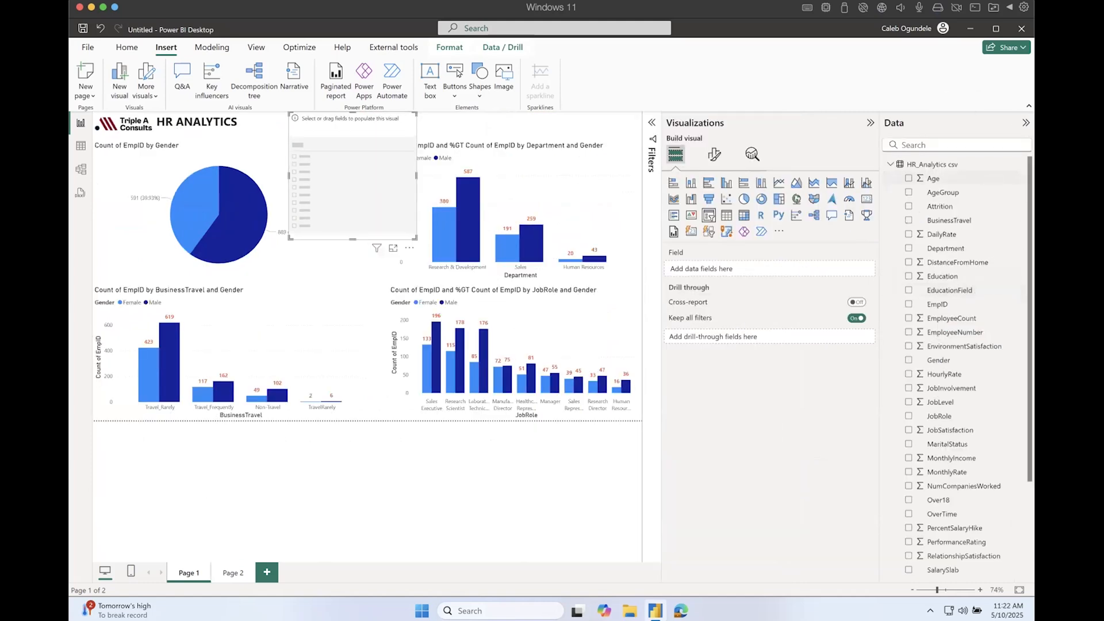
left_click_drag(948, 193, 753, 274)
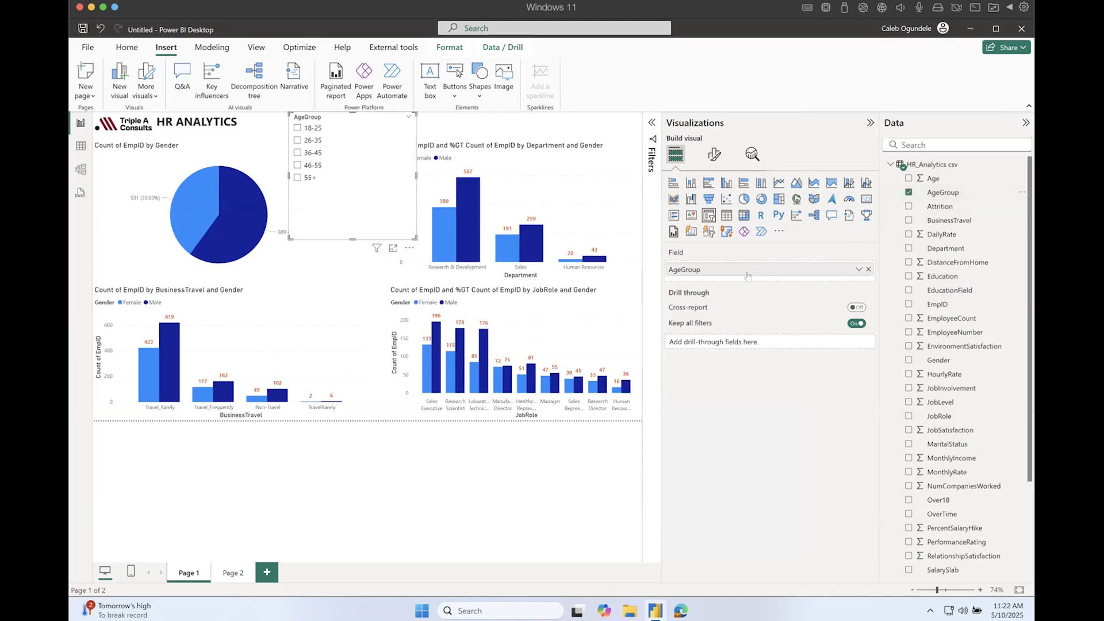
- Test the AgeGroup slicer by filtering the report to 18-25, 26-35 and 36-45 one after another
left_click(298, 128)
left_click(297, 140)
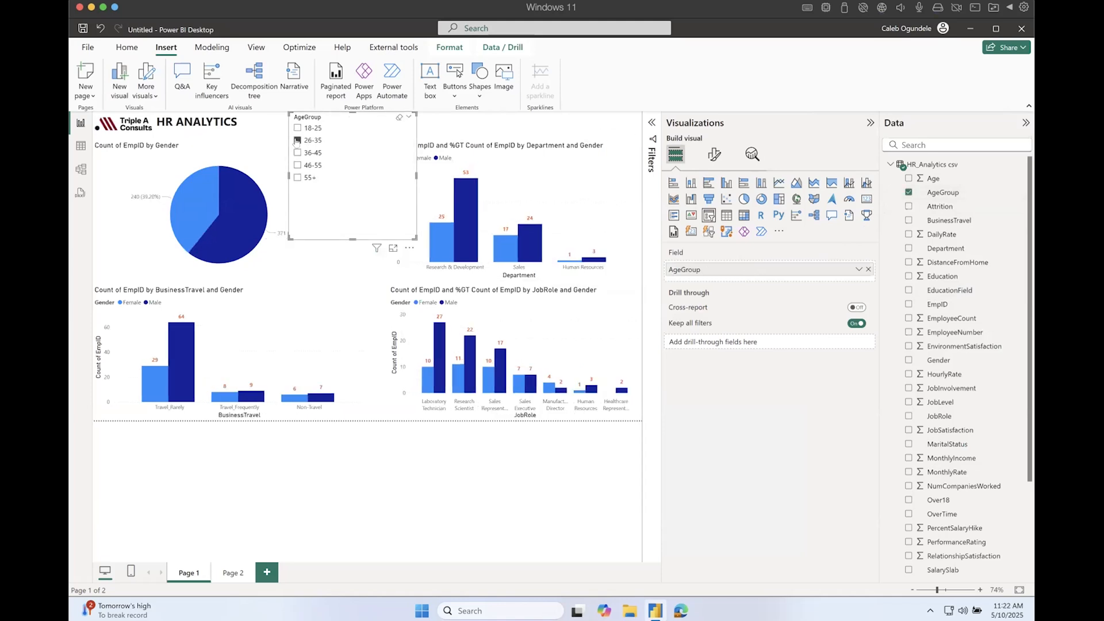
left_click(297, 153)
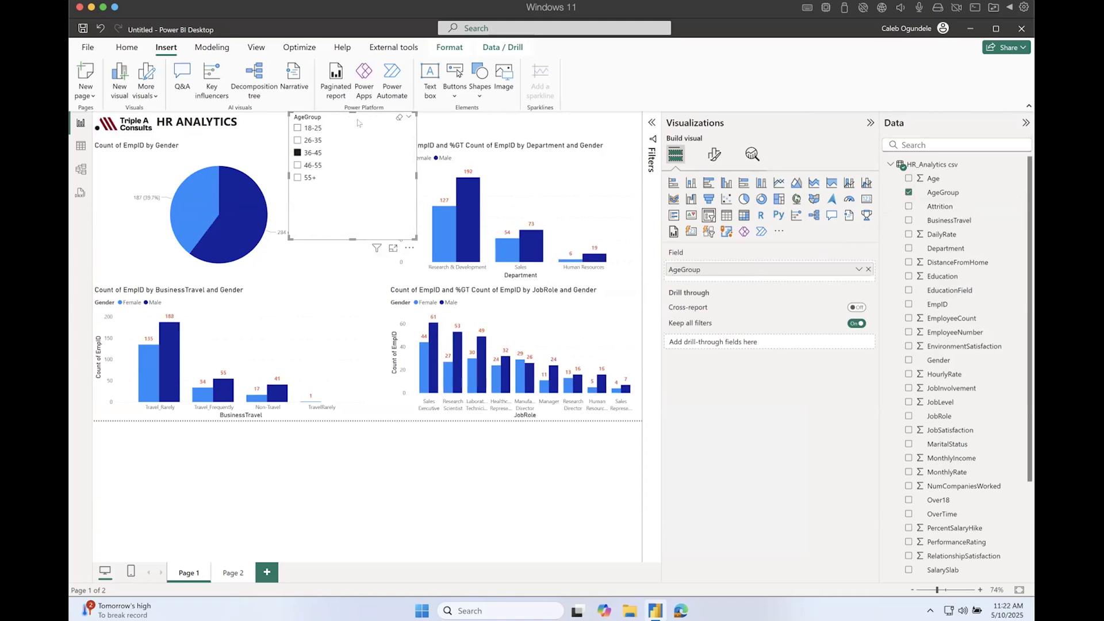
- Change the AgeGroup slicer's style to Dropdown, and fit it compactly into the report page's upper-right corner
left_click(715, 154)
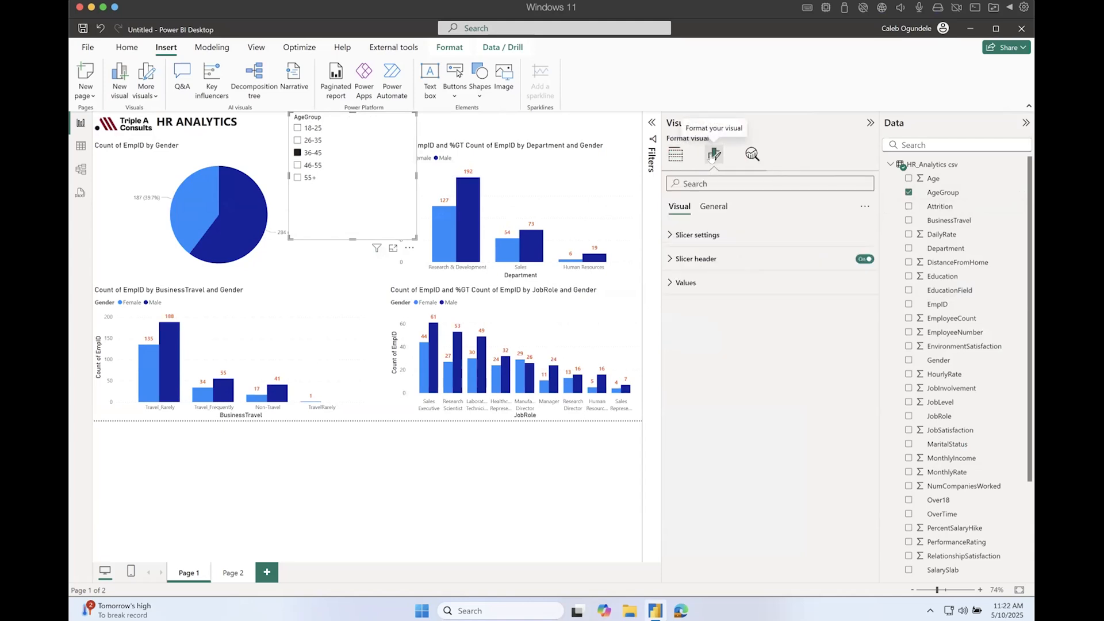
left_click(669, 234)
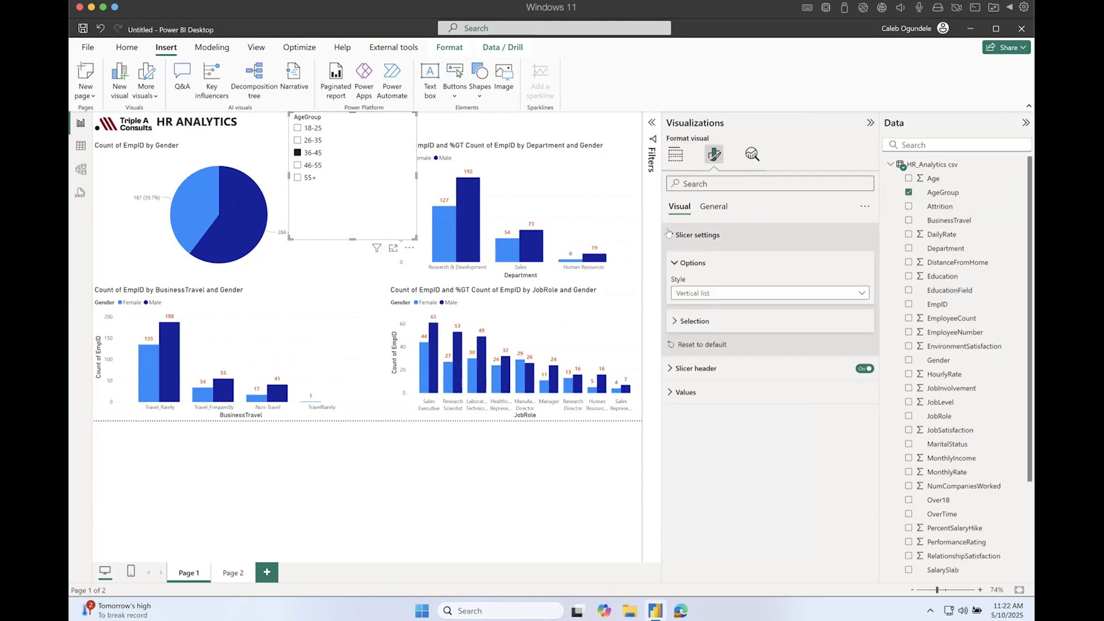
left_click(721, 294)
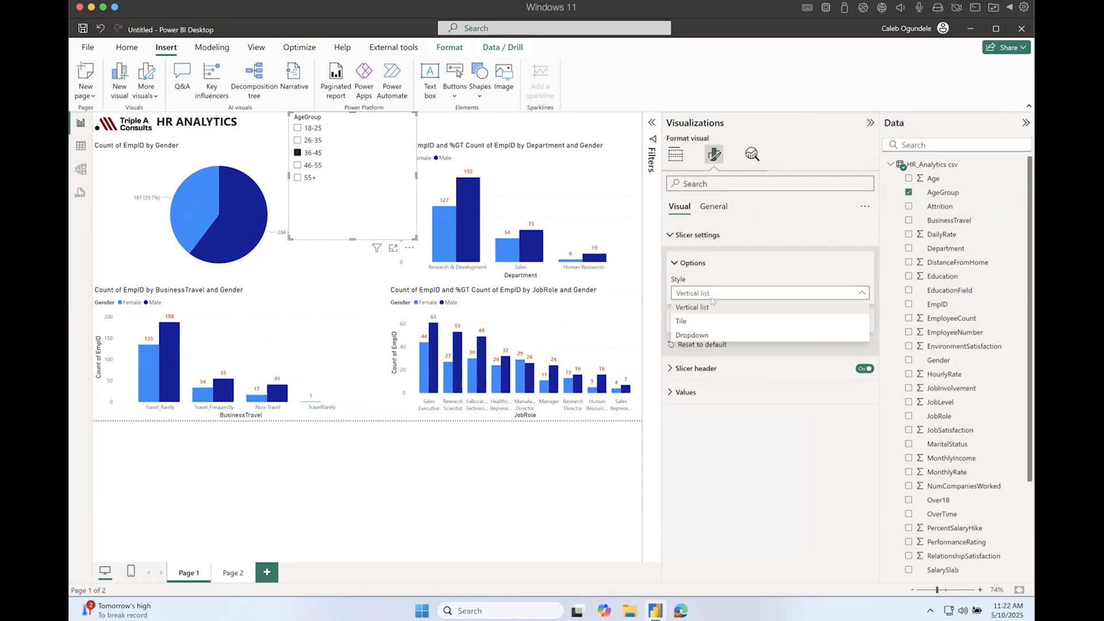
left_click(701, 336)
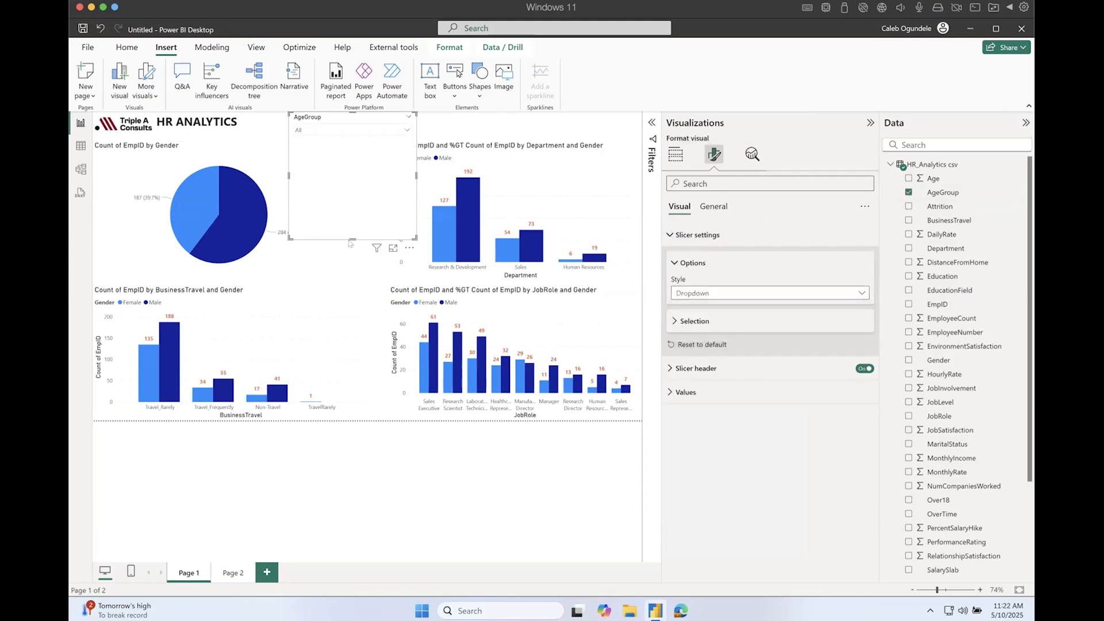
left_click_drag(352, 235, 343, 135)
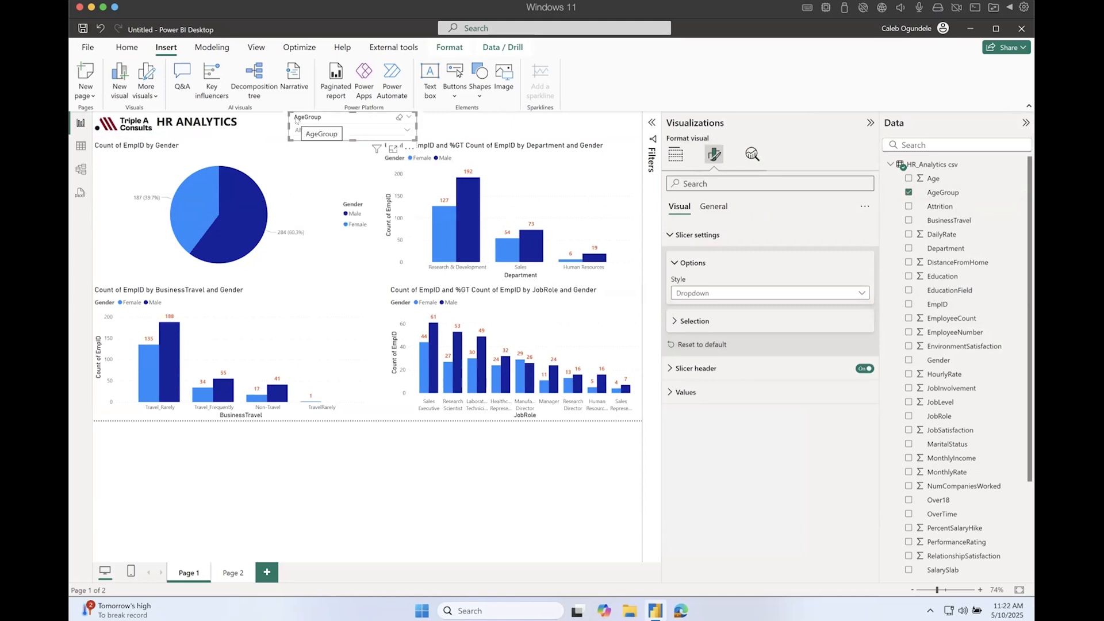
left_click_drag(312, 115, 550, 113)
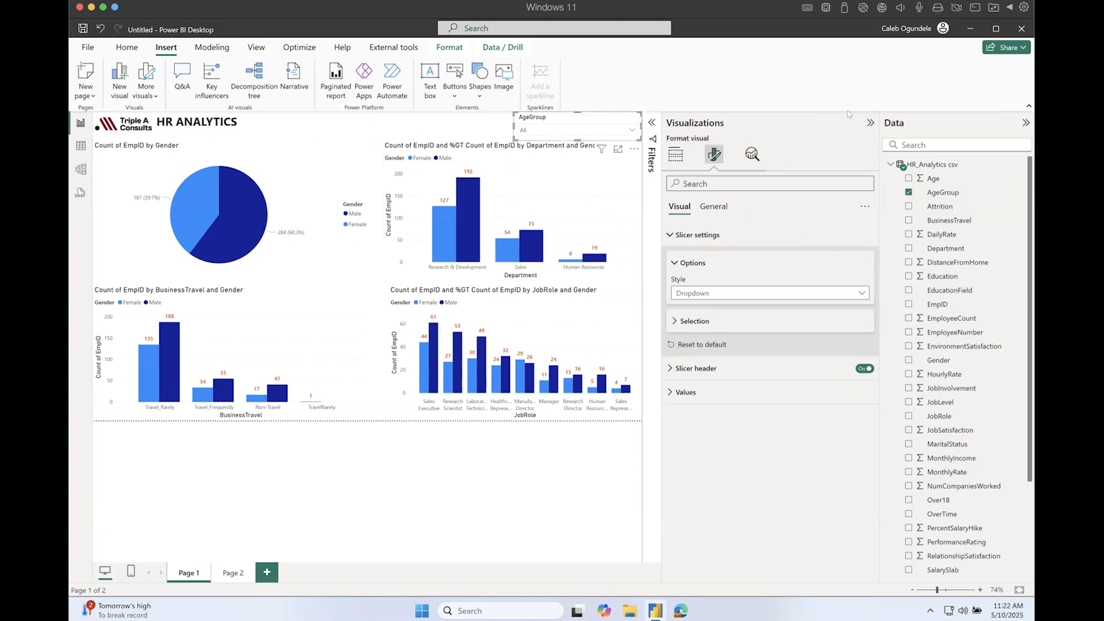
- Test the dropdown AgeGroup slicer by filtering the enlarged report page to 18-25 and 26-35 in turn
left_click(870, 122)
left_click(724, 138)
left_click(679, 154)
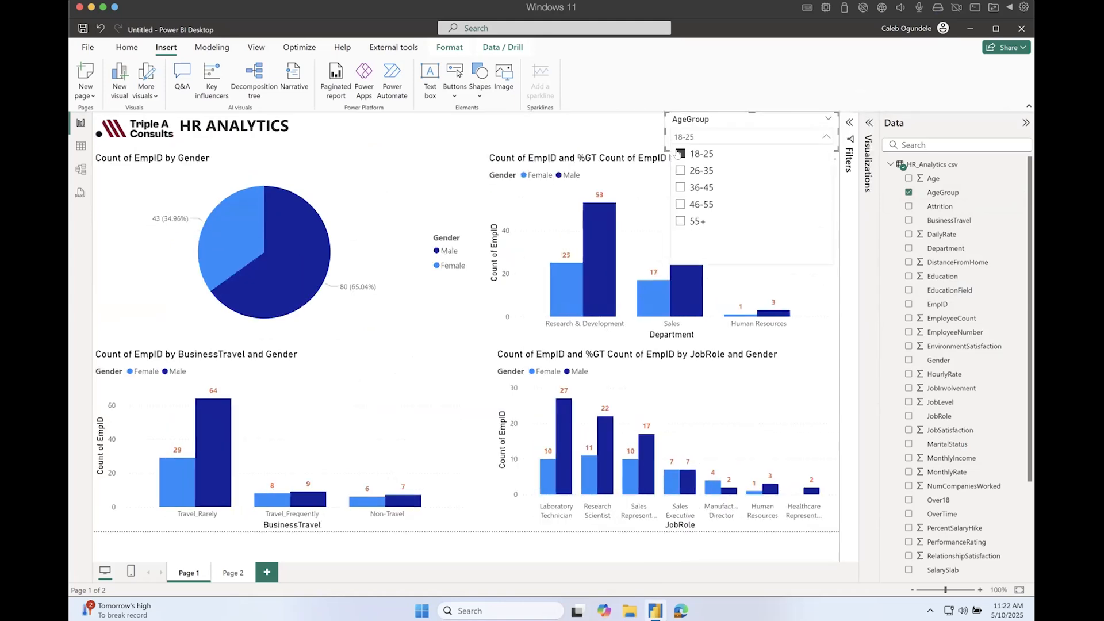
left_click(681, 170)
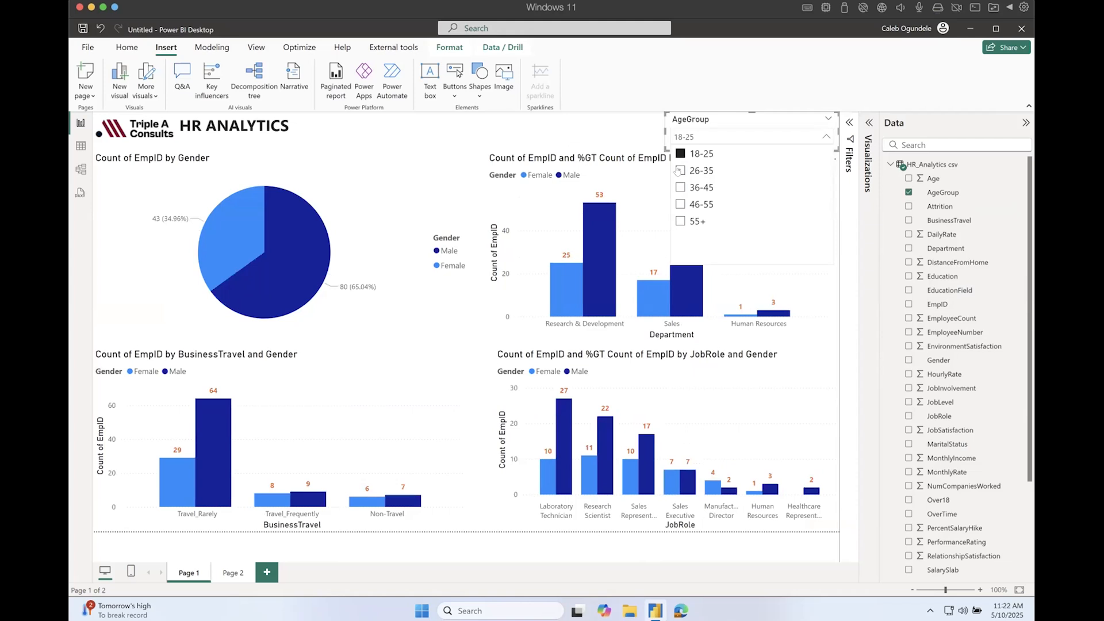
left_click(713, 140)
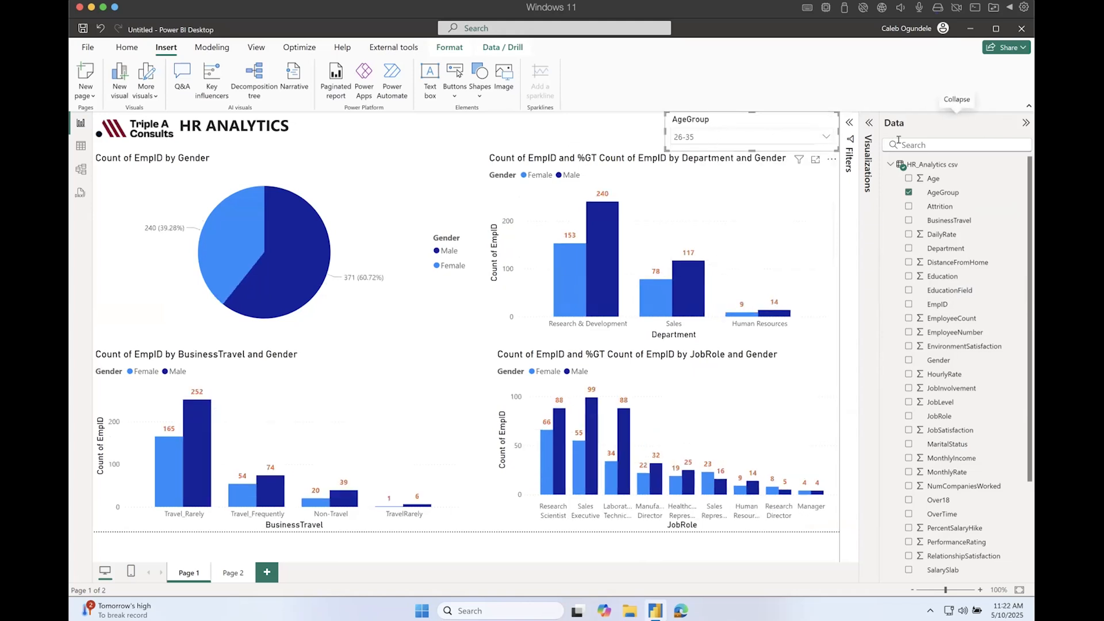
- Turn on the "Select all" option in the AgeGroup slicer's selection settings
left_click(869, 122)
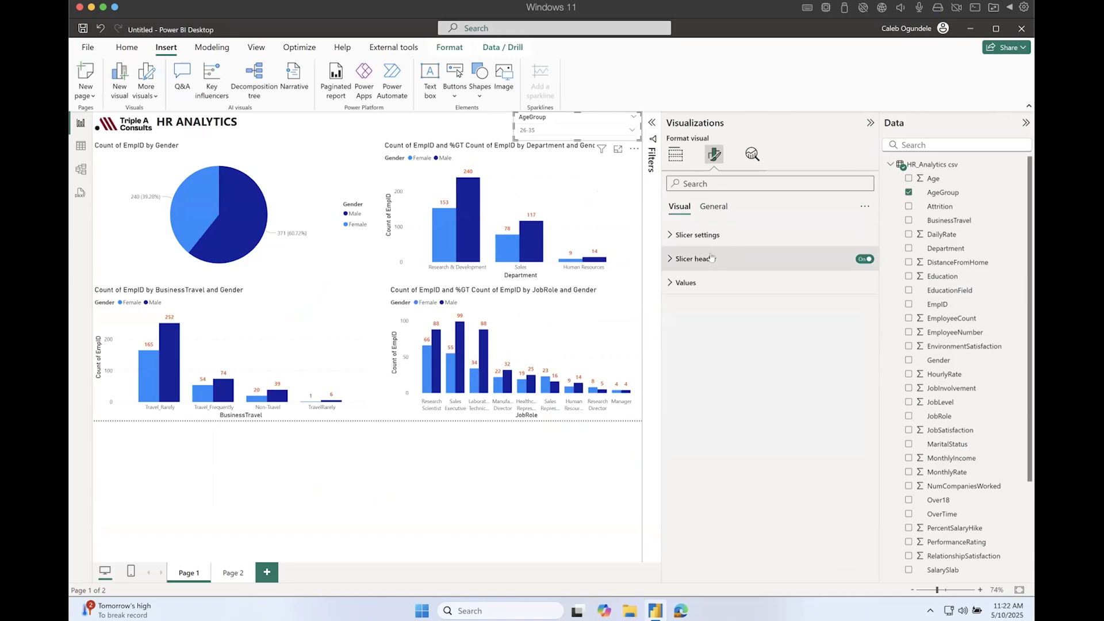
left_click(671, 236)
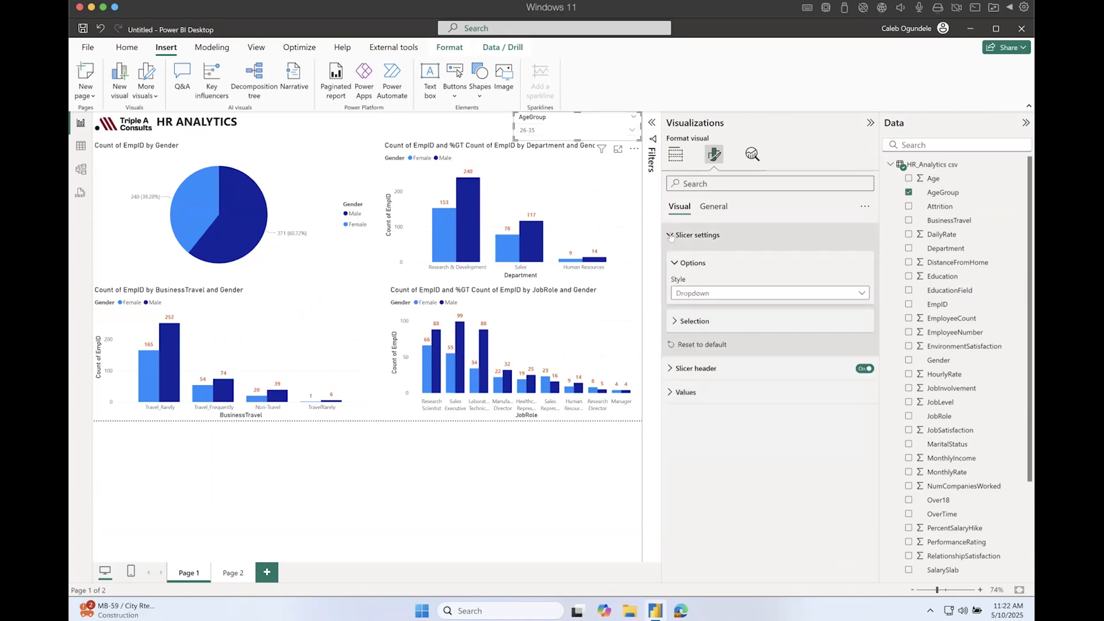
left_click(676, 321)
left_click(856, 370)
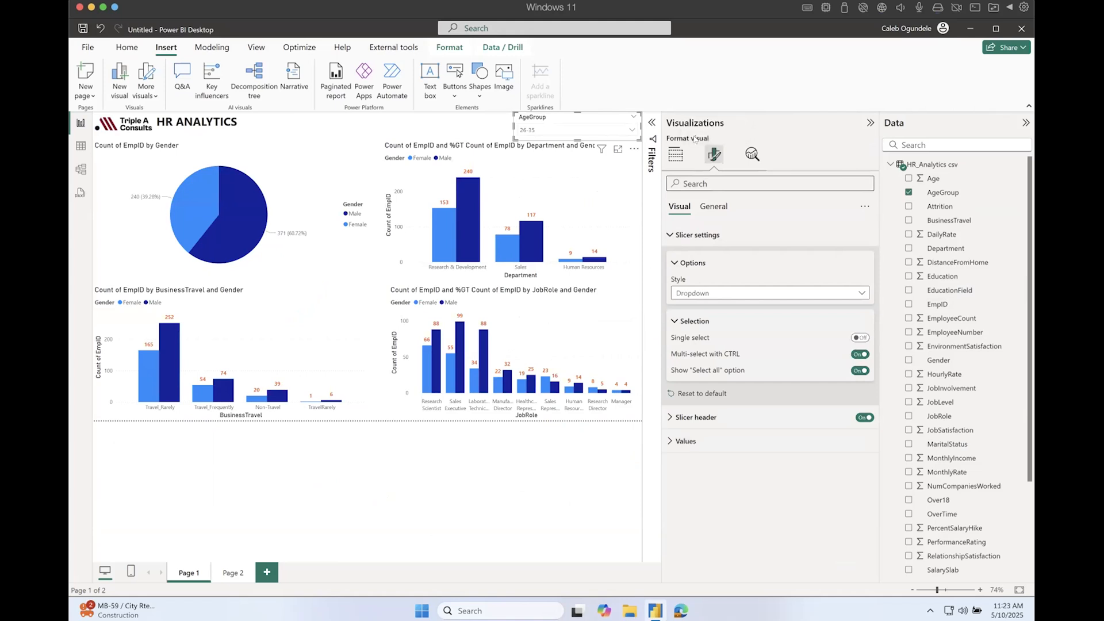
- Clear the AgeGroup slicer's current selection and turn off its Multi-select with CTRL setting
left_click(561, 131)
left_click(524, 154)
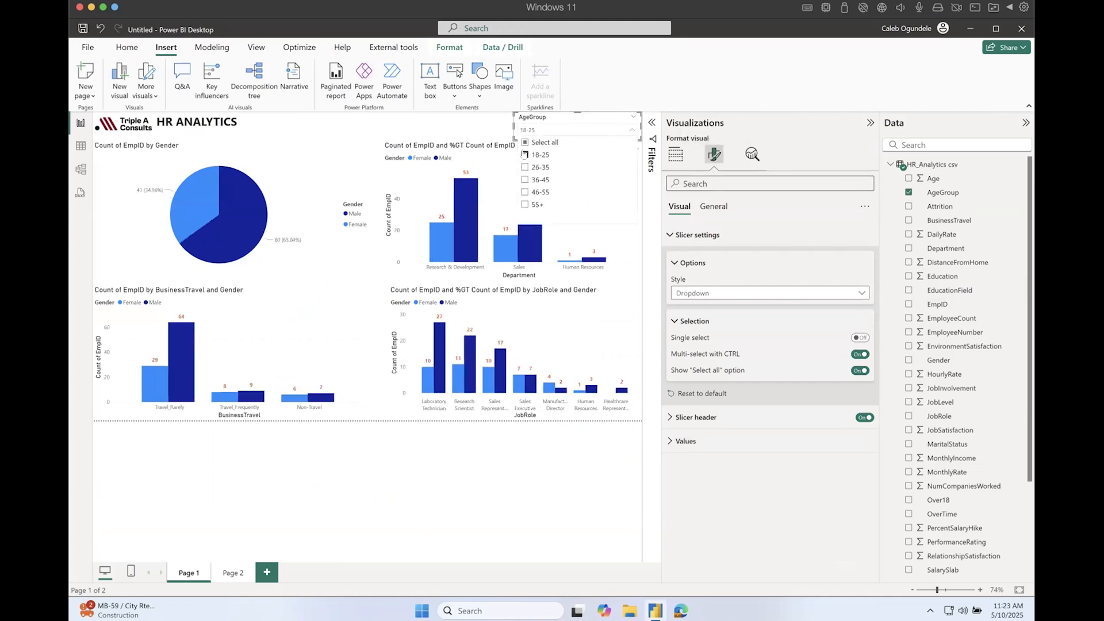
left_click(525, 155)
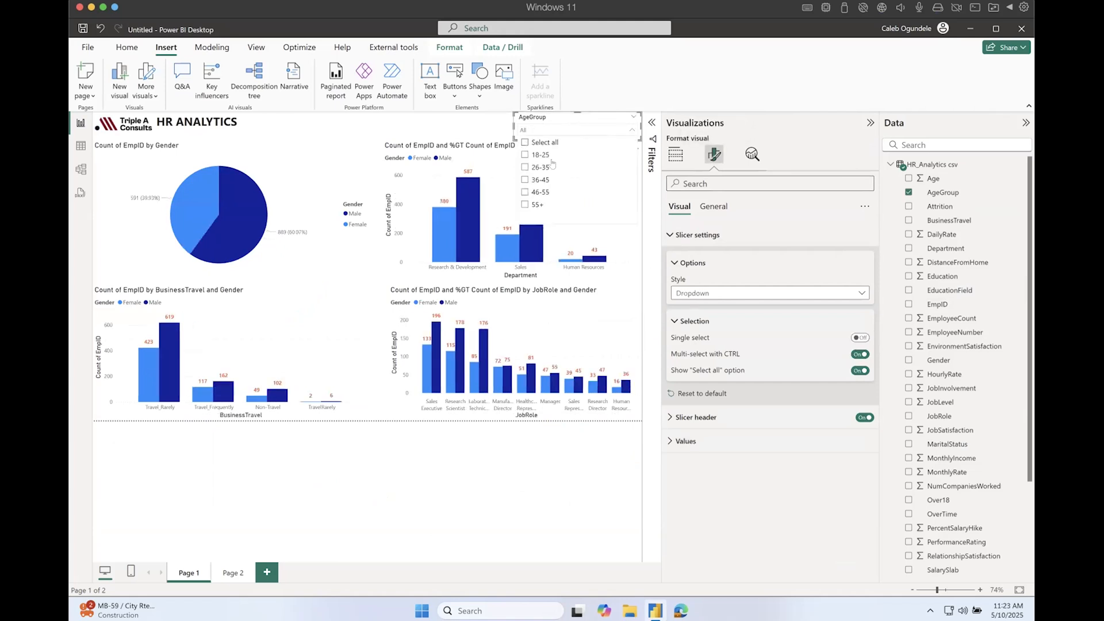
left_click(861, 355)
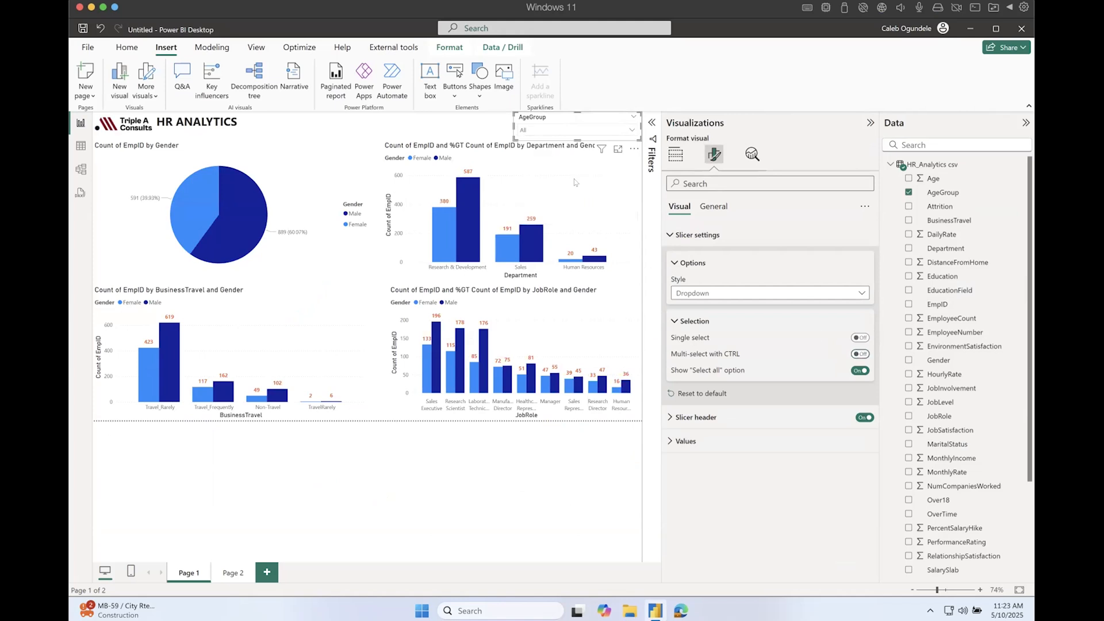
- Test filtering by 18-25, 26-35 and 36-45 together in the AgeGroup slicer, and reset it through Select all
left_click(539, 127)
left_click(525, 154)
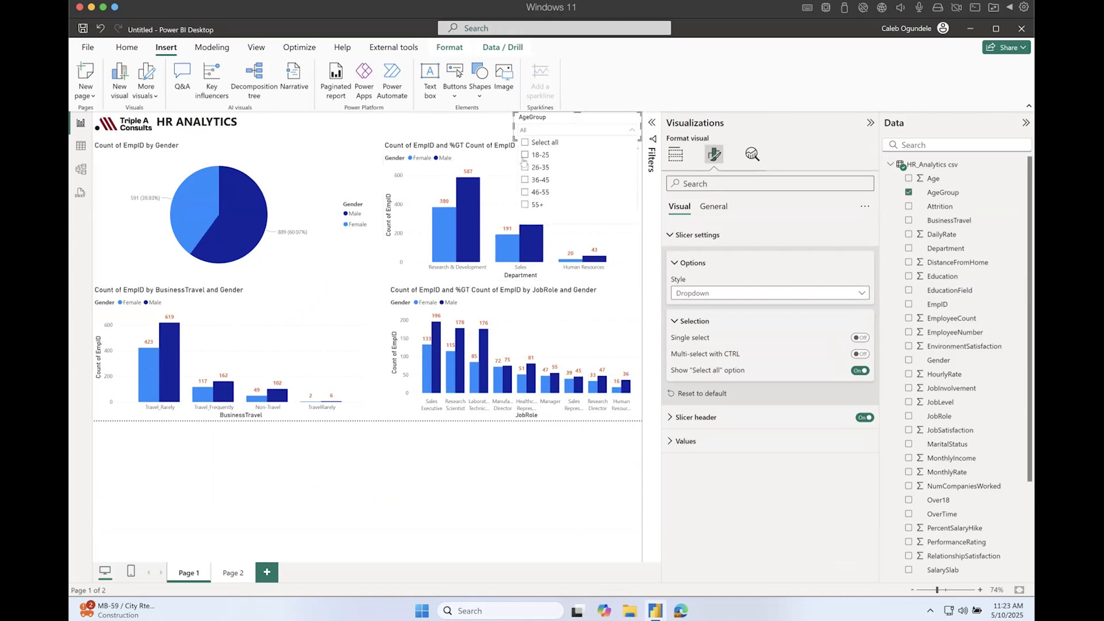
left_click(524, 167)
left_click(525, 179)
left_click(870, 123)
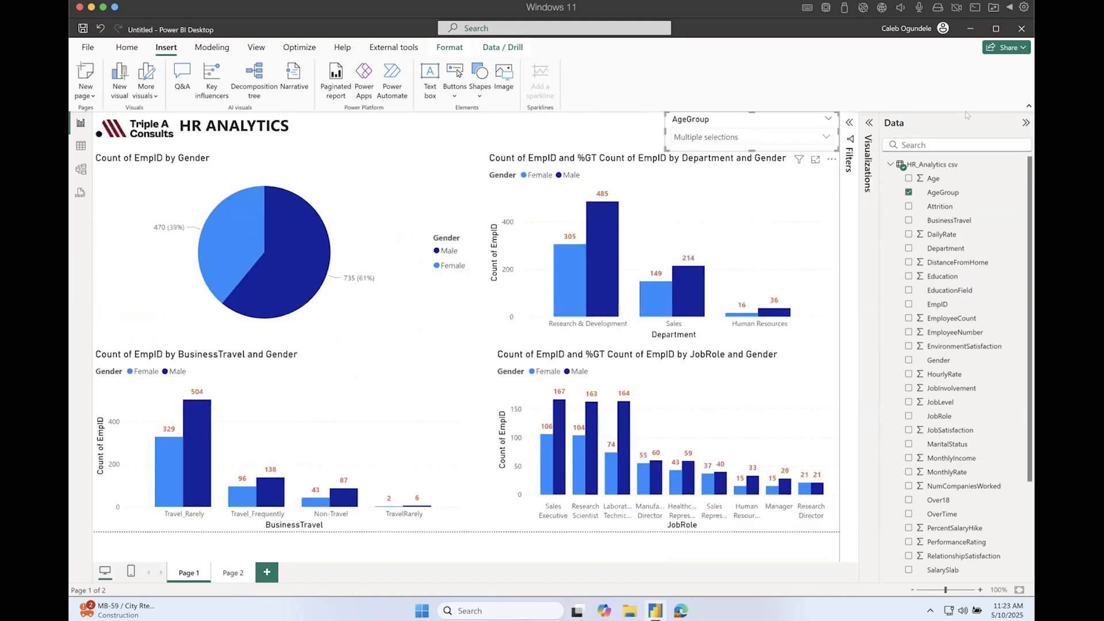
left_click(735, 138)
left_click(680, 154)
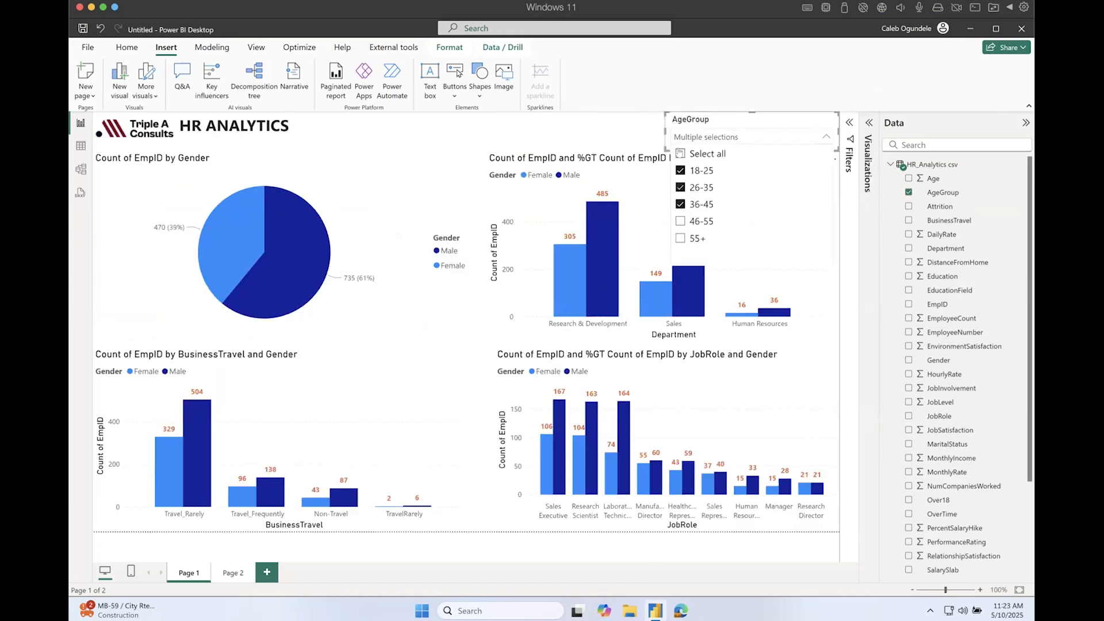
left_click(409, 136)
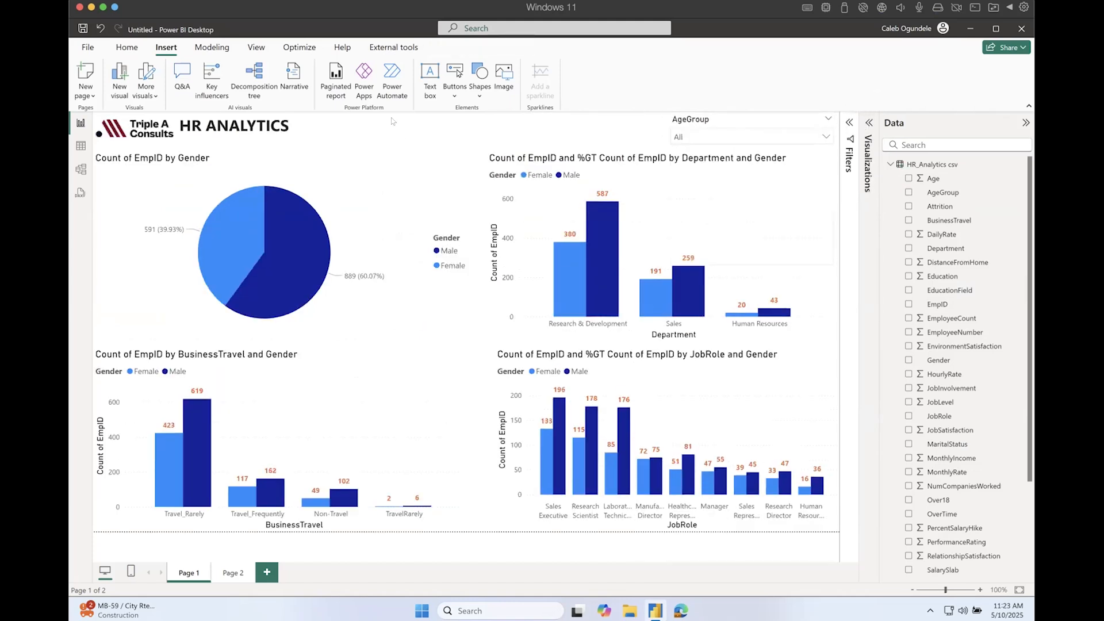
- Duplicate the AgeGroup slicer and place the copy to the left of the original at the top of the page
left_click(694, 121)
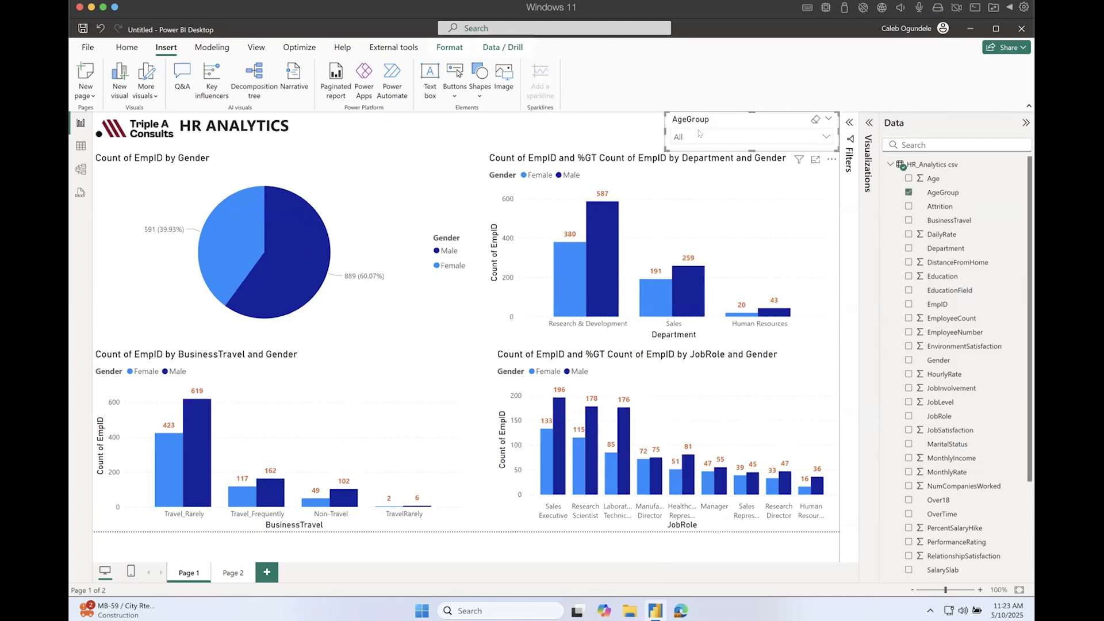
key("ctrl+c")
key("ctrl+v")
left_click_drag(699, 133, 545, 115)
- Narrow both AgeGroup slicers to about the same width and set them side by side above the Department chart
left_click(676, 139)
left_click_drag(662, 130, 713, 130)
left_click(517, 129)
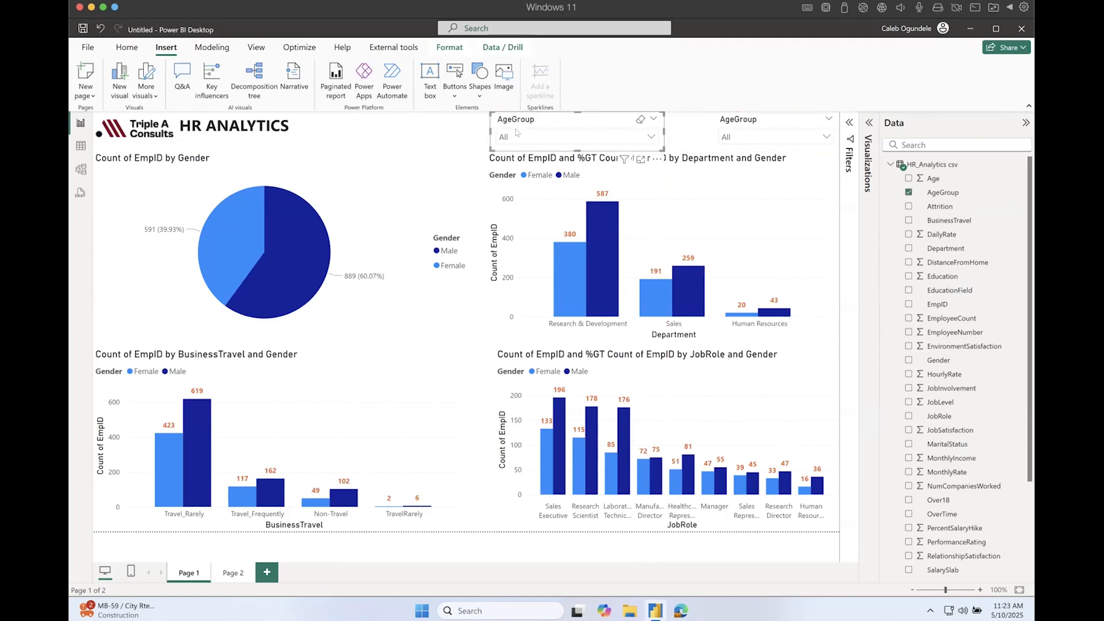
left_click_drag(489, 131, 578, 125)
left_click(528, 125)
left_click_drag(491, 132, 620, 118)
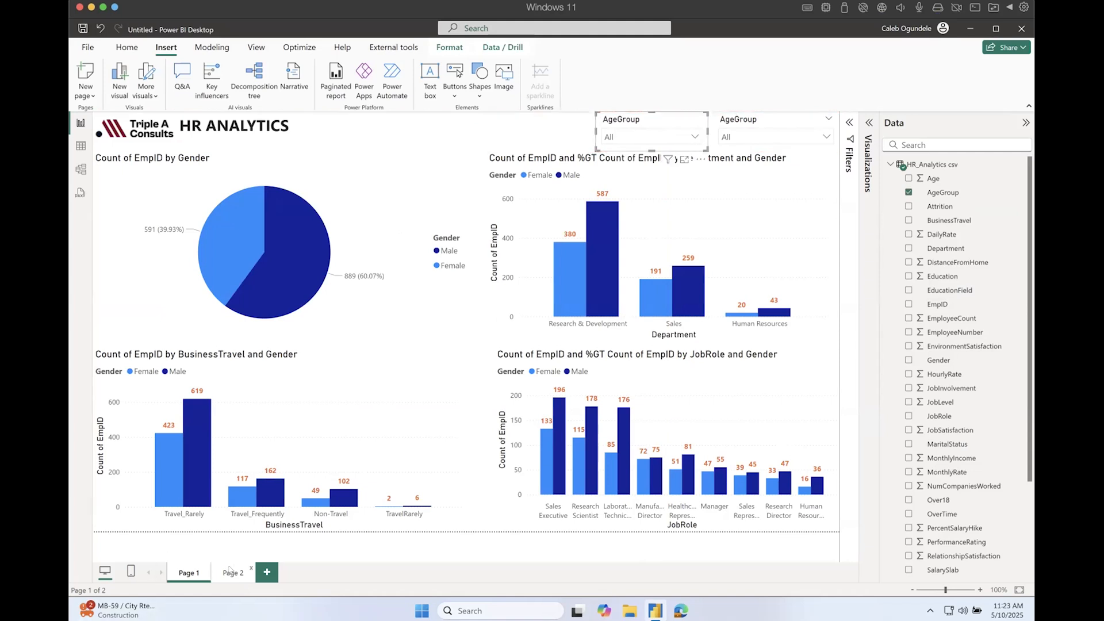
- Check the reference dashboard's slicers on Page 2, and paste a third AgeGroup slicer to the left of the two on Page 1
left_click(230, 572)
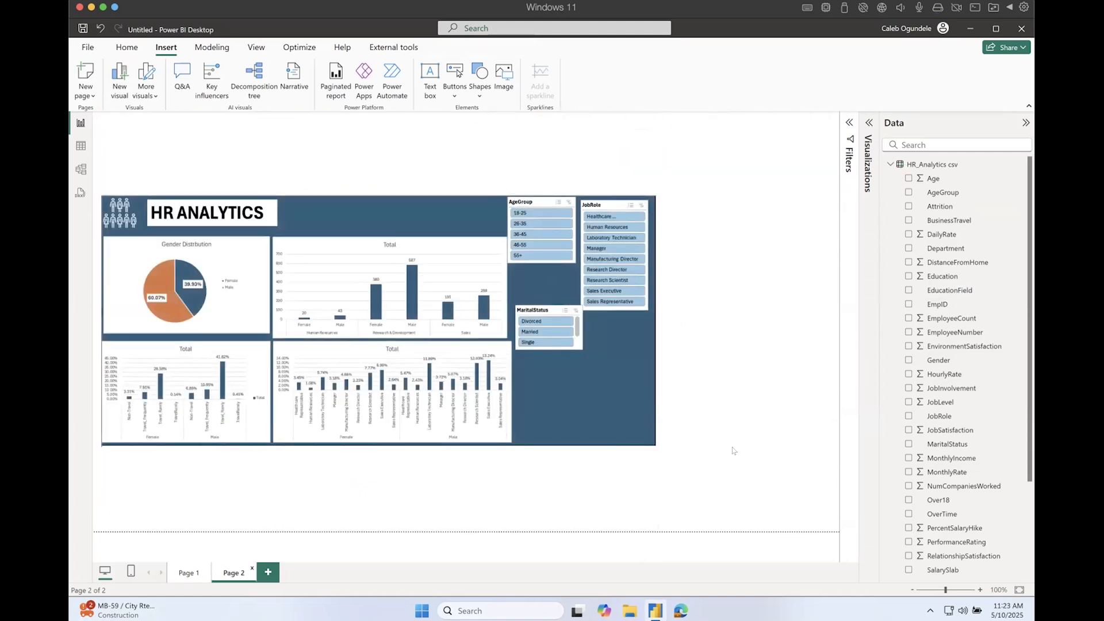
left_click(979, 590)
left_click(979, 590)
left_click(979, 590)
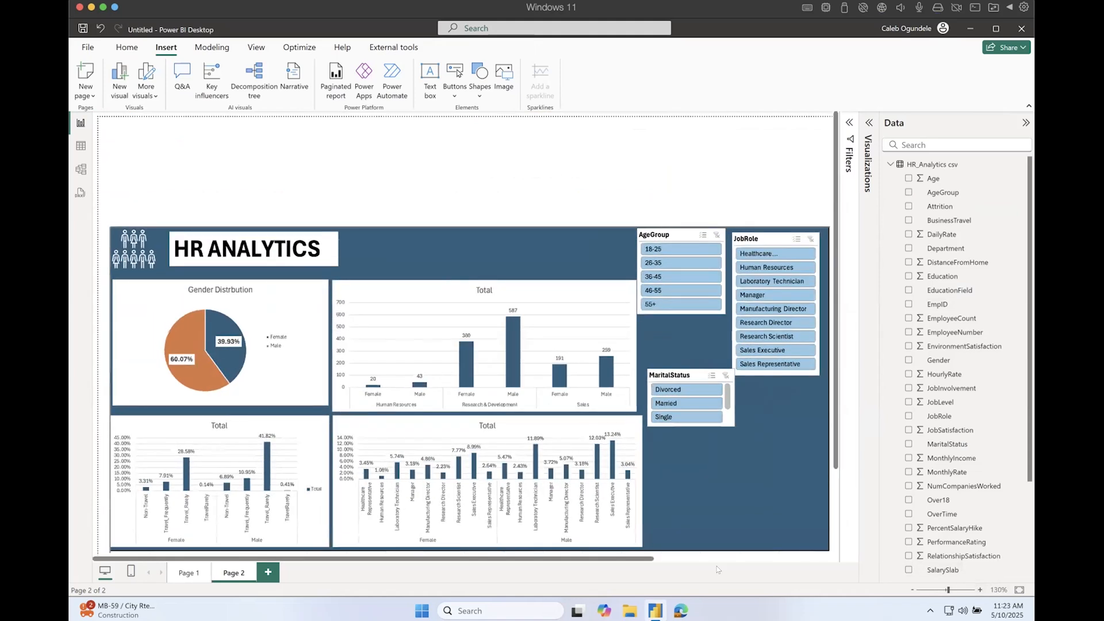
left_click_drag(640, 559, 689, 561)
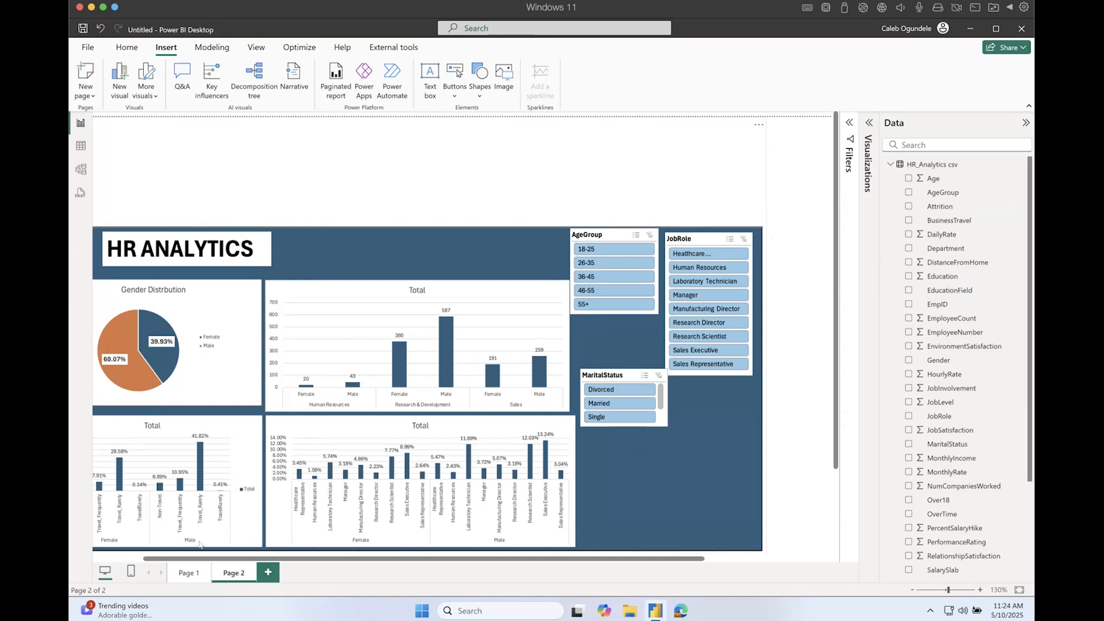
left_click(183, 573)
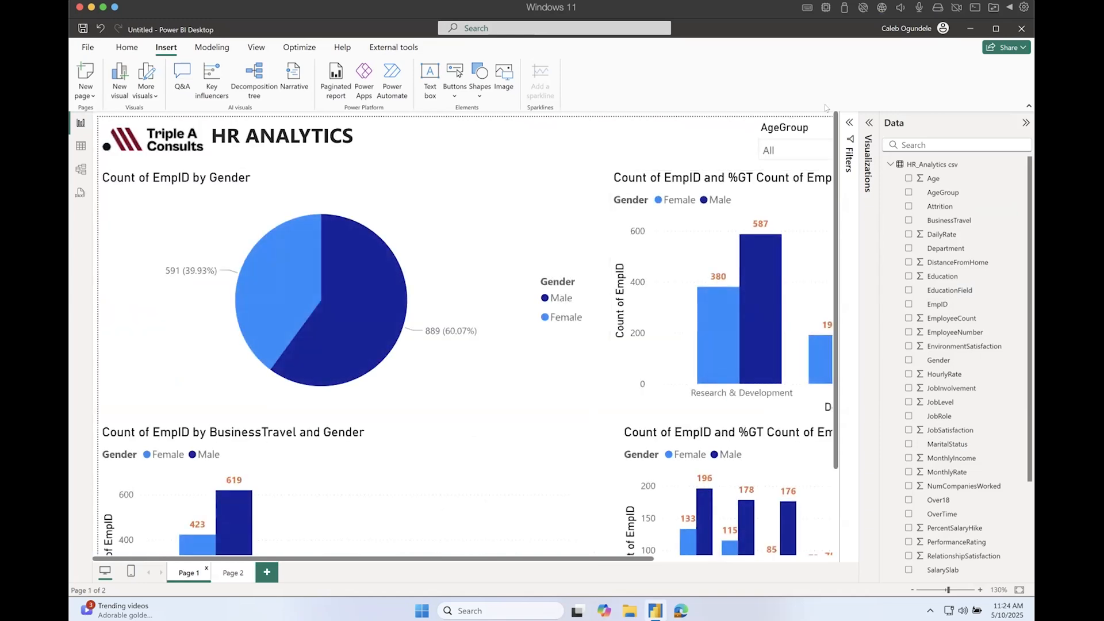
left_click(769, 131)
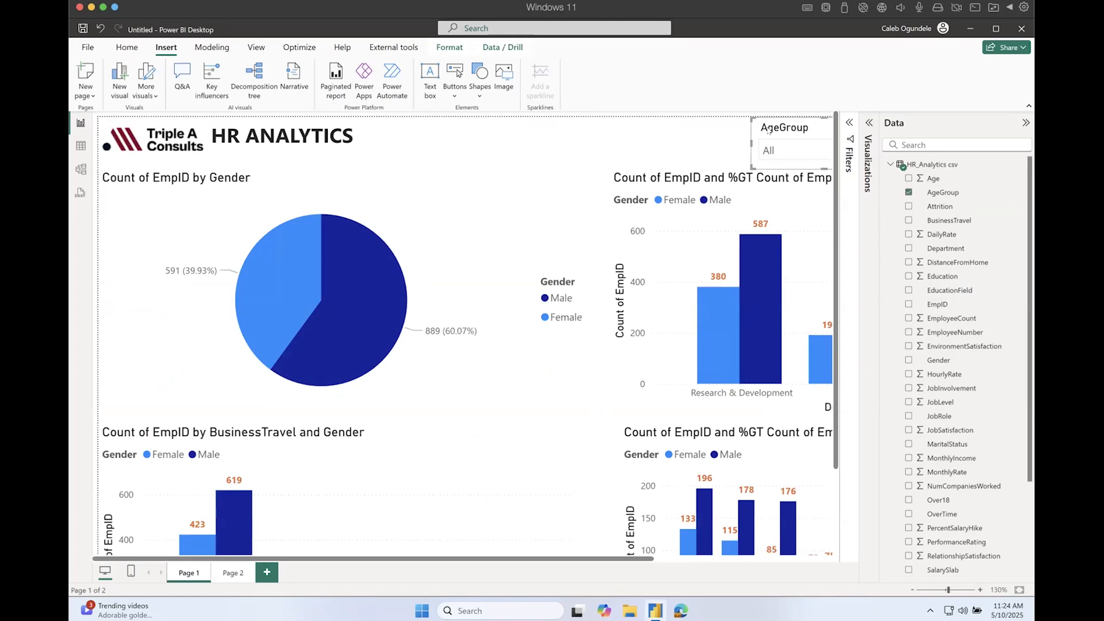
key("ctrl+v")
left_click_drag(779, 135, 611, 128)
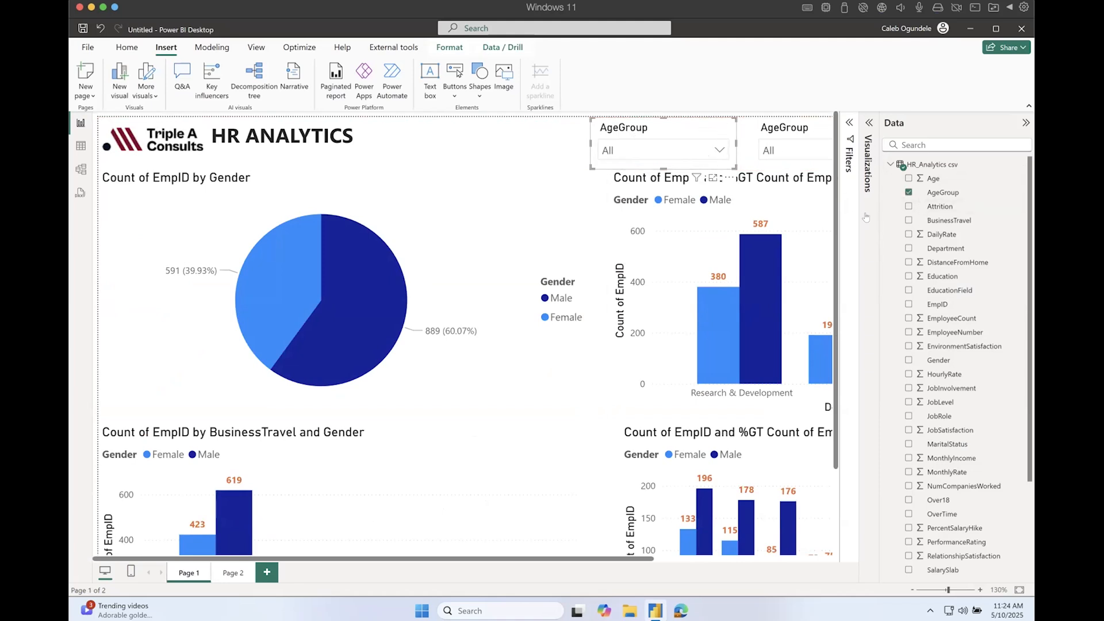
- Search the data fields for "mari" and add MaritalStatus to the leftmost slicer
left_click(922, 141)
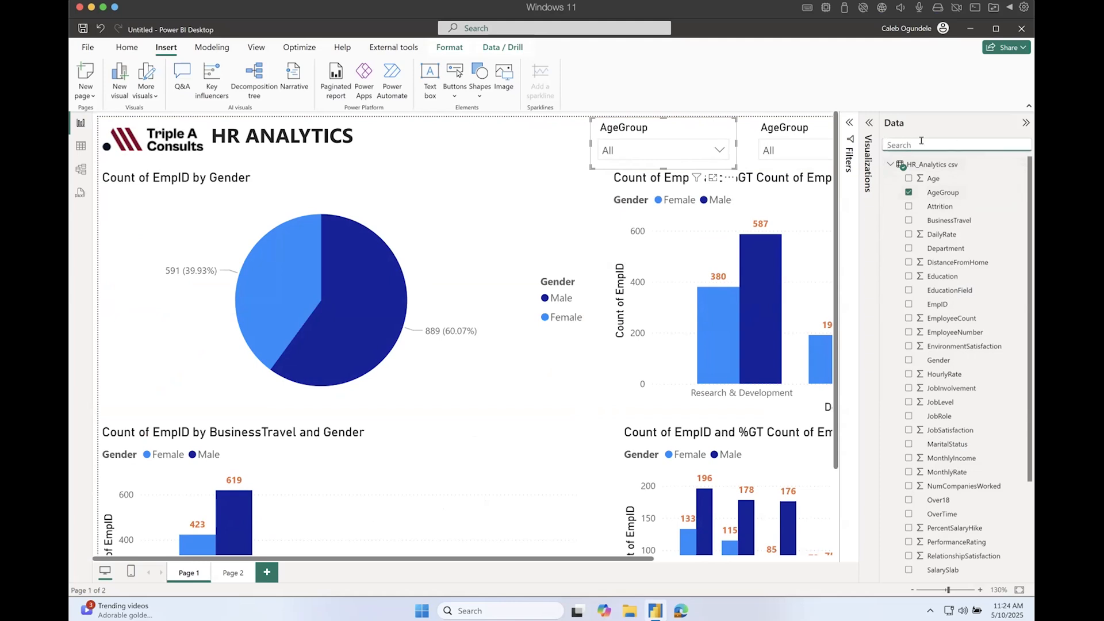
type("mari")
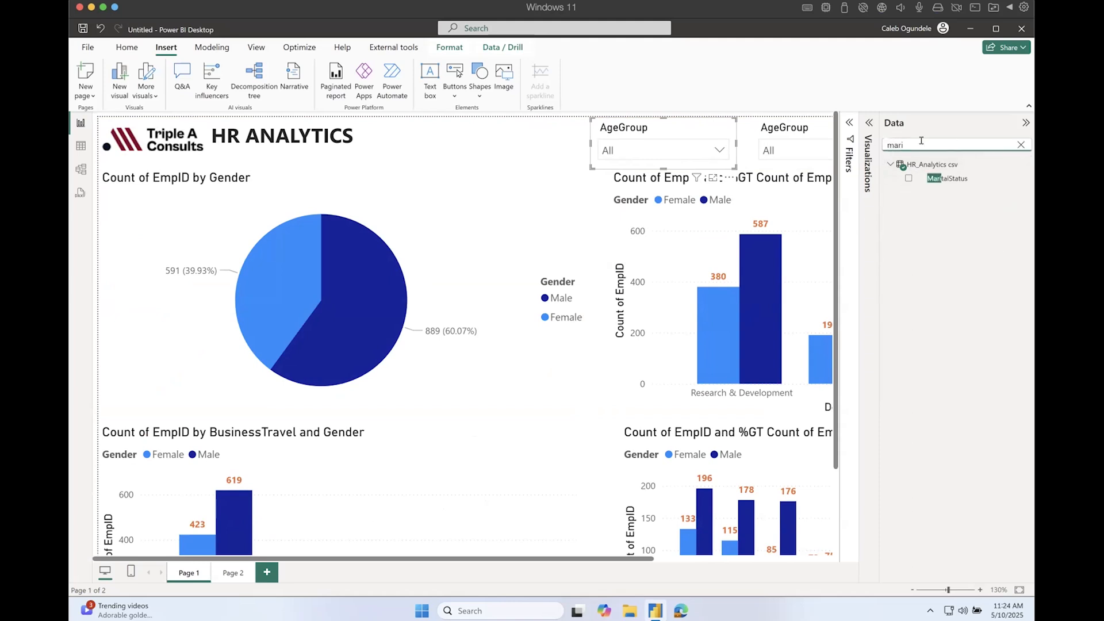
left_click(908, 179)
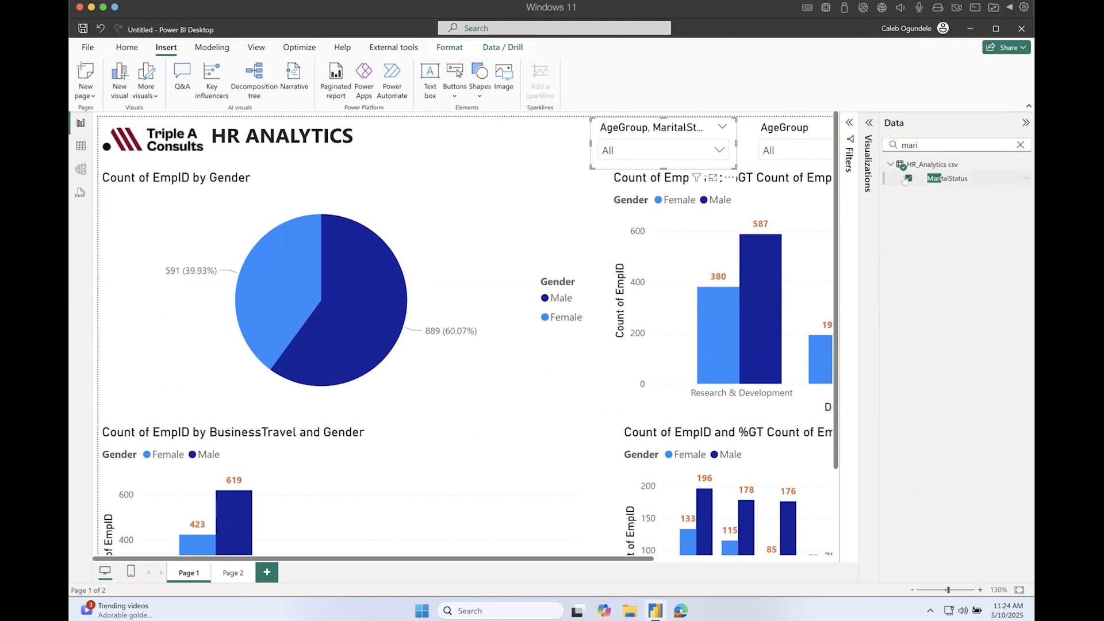
left_click(1019, 146)
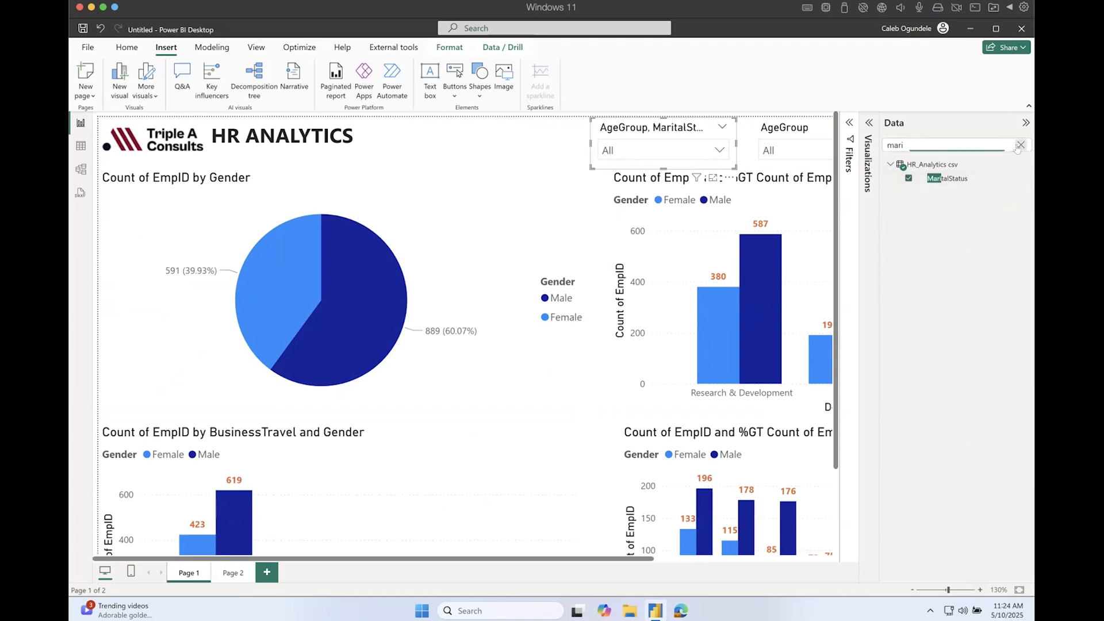
- Search the data fields for "job" and add JobRole to the middle AgeGroup slicer, then fit the page to the view
left_click(781, 125)
left_click(916, 141)
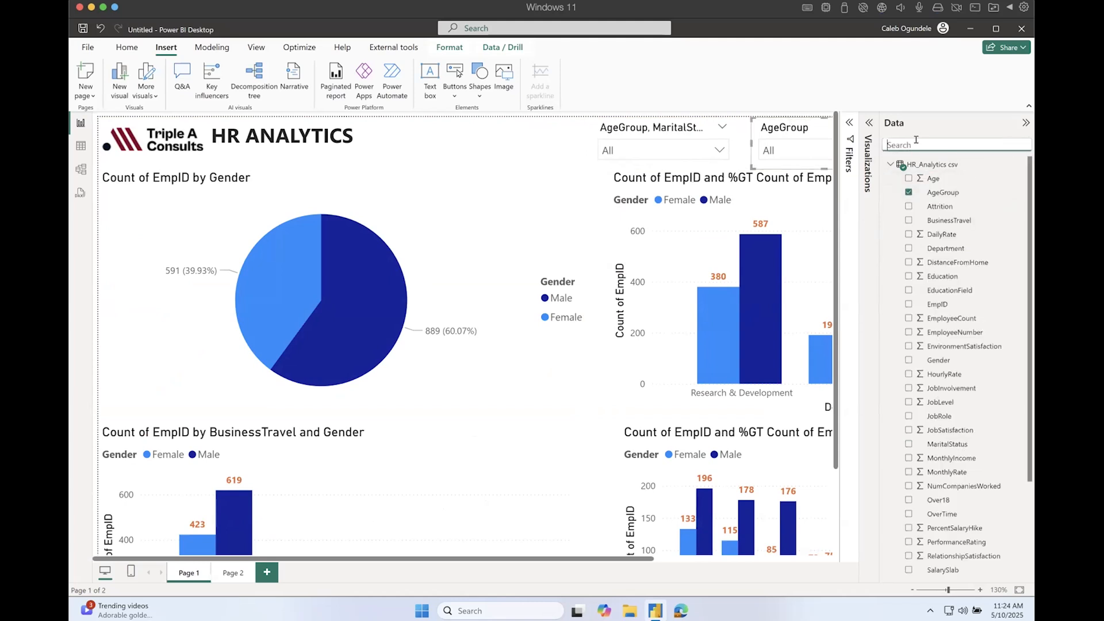
type("job")
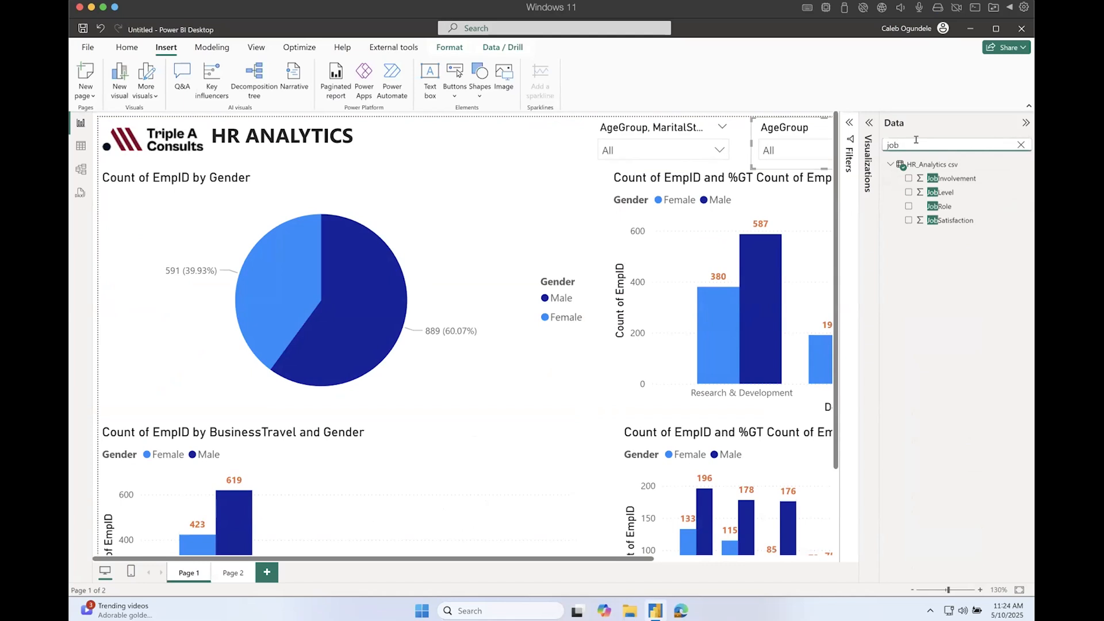
left_click(904, 207)
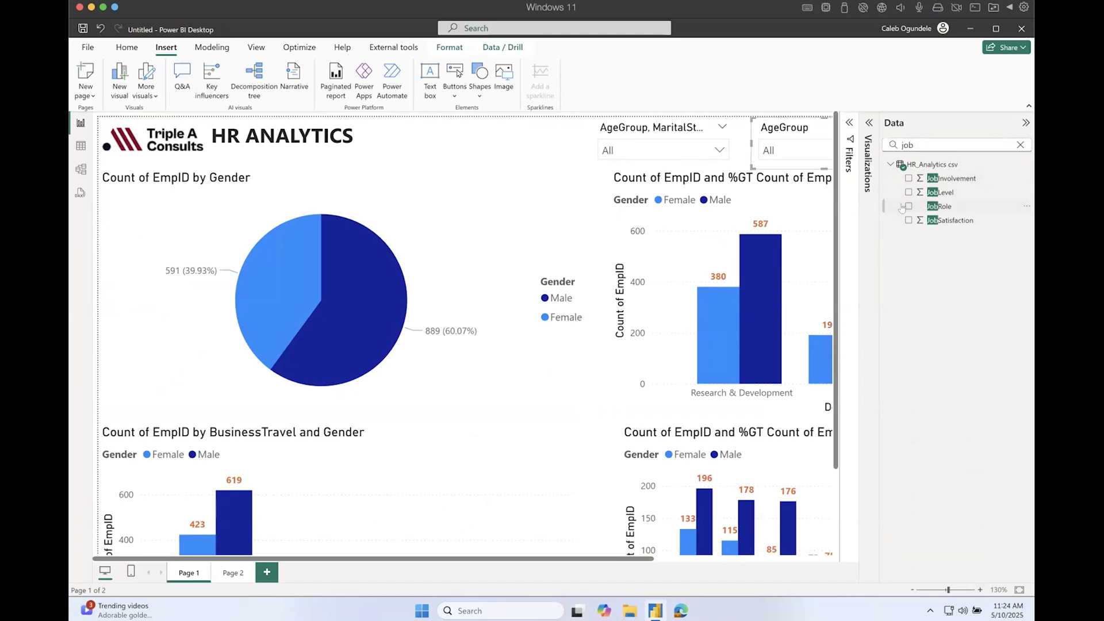
left_click(908, 206)
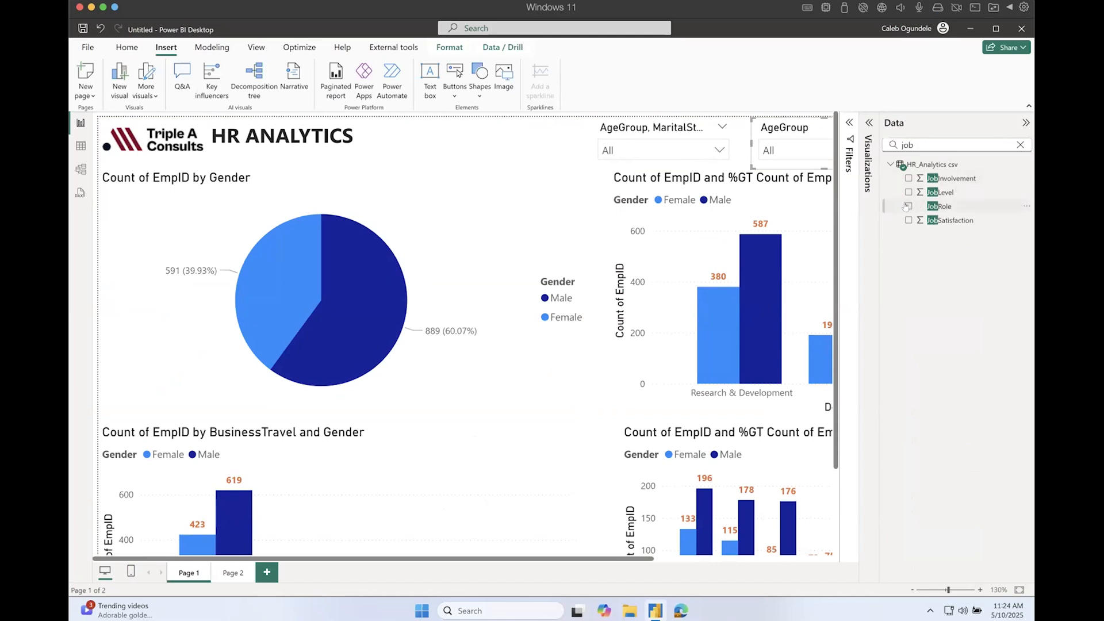
left_click(1019, 145)
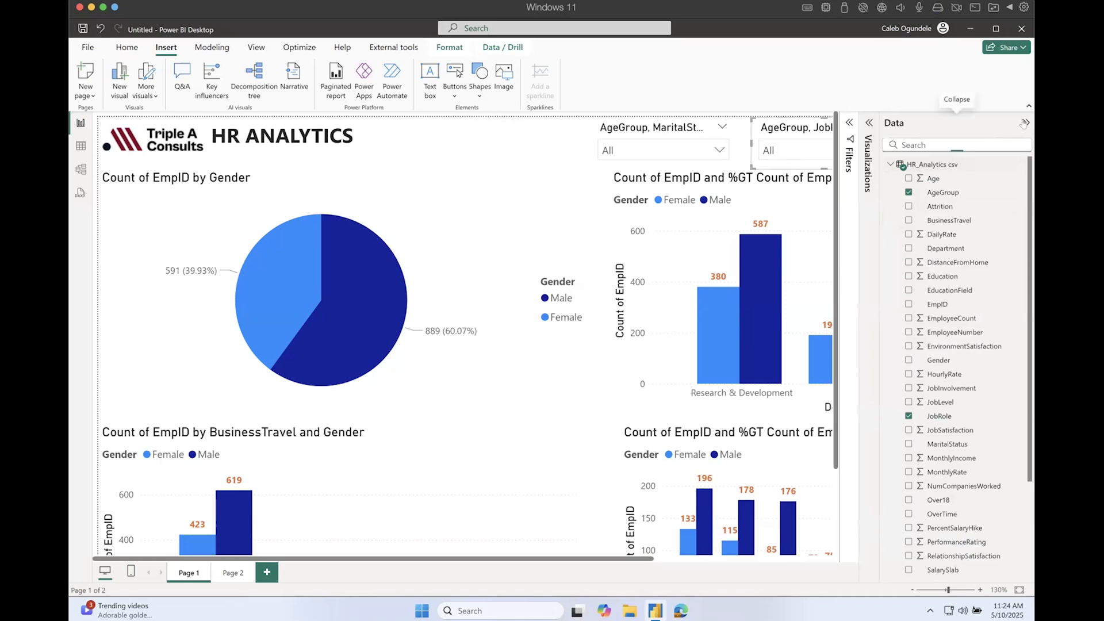
left_click(1024, 123)
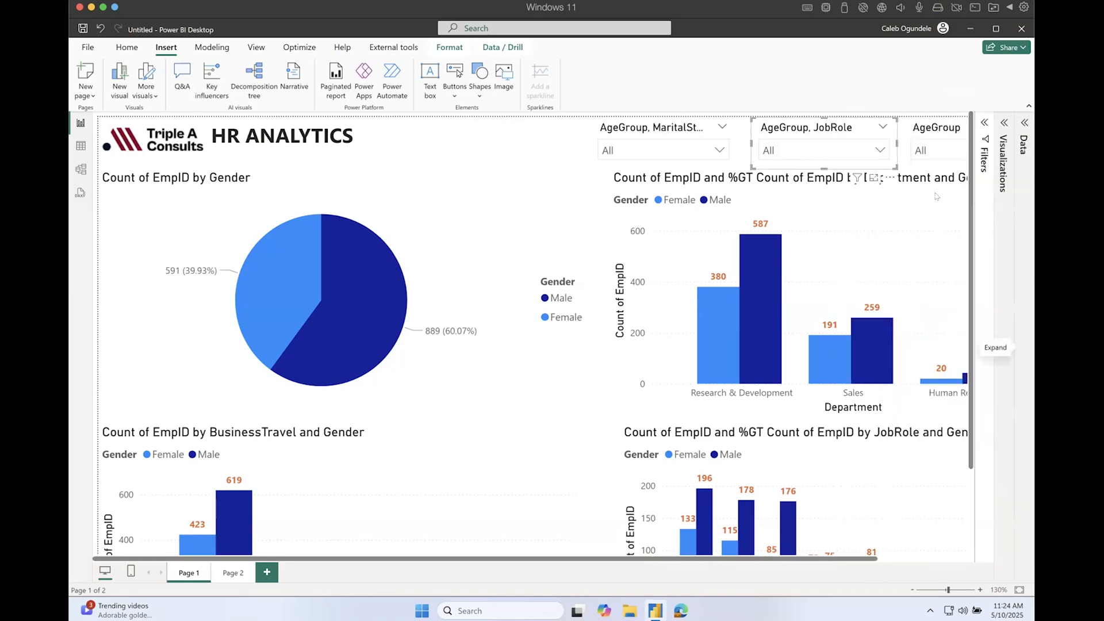
left_click(1019, 590)
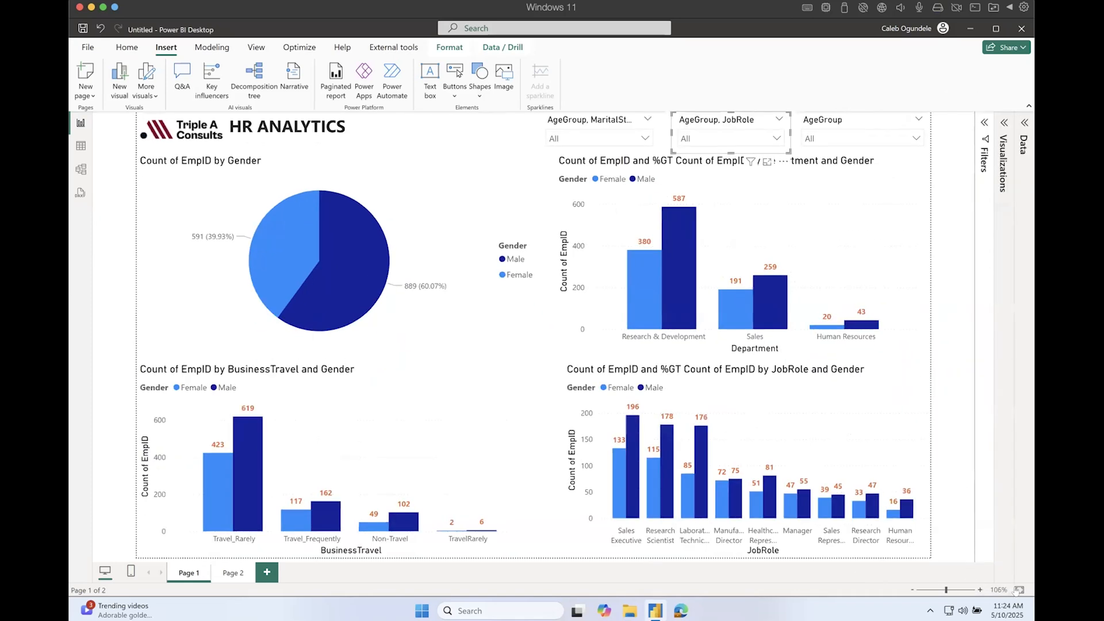
- Remove the AgeGroup field from the middle and leftmost slicers, leaving only JobRole and MaritalStatus respectively
left_click(1004, 123)
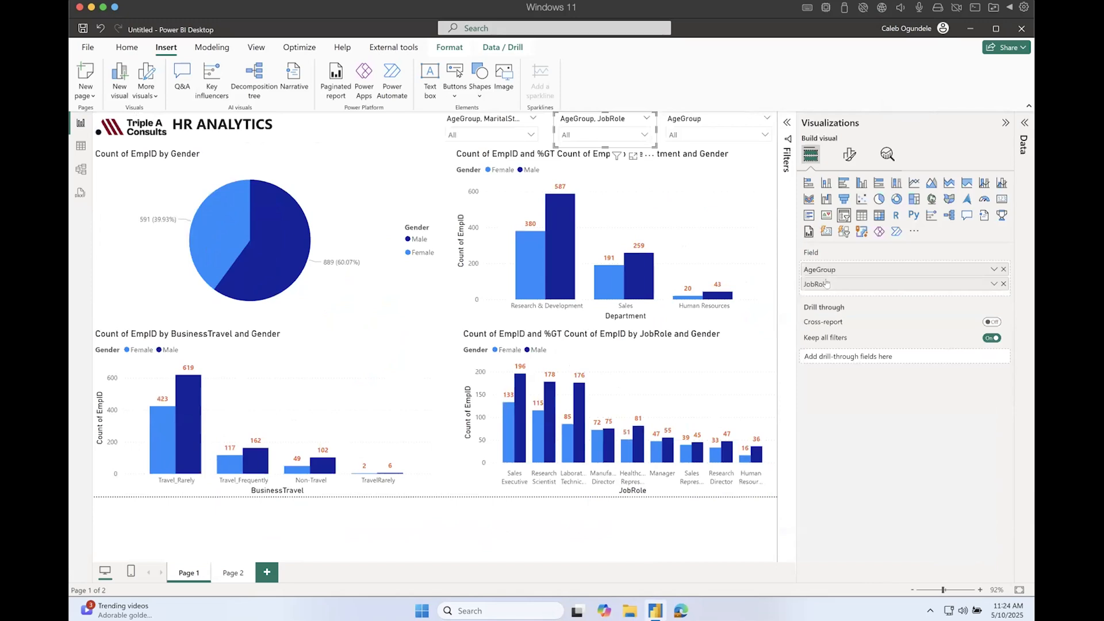
left_click(1003, 269)
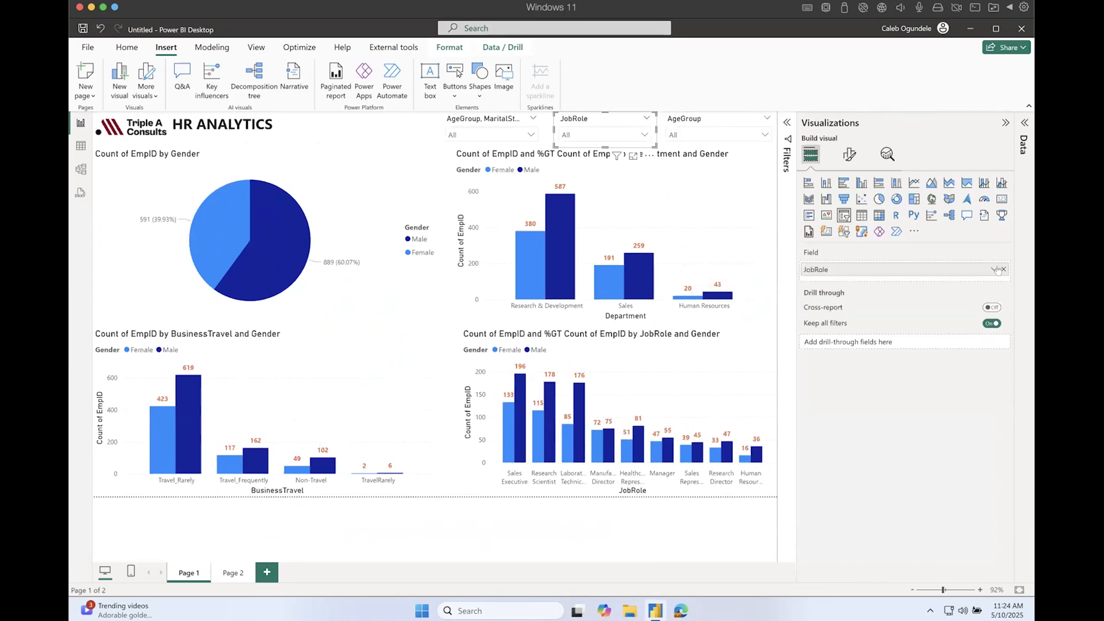
left_click(487, 123)
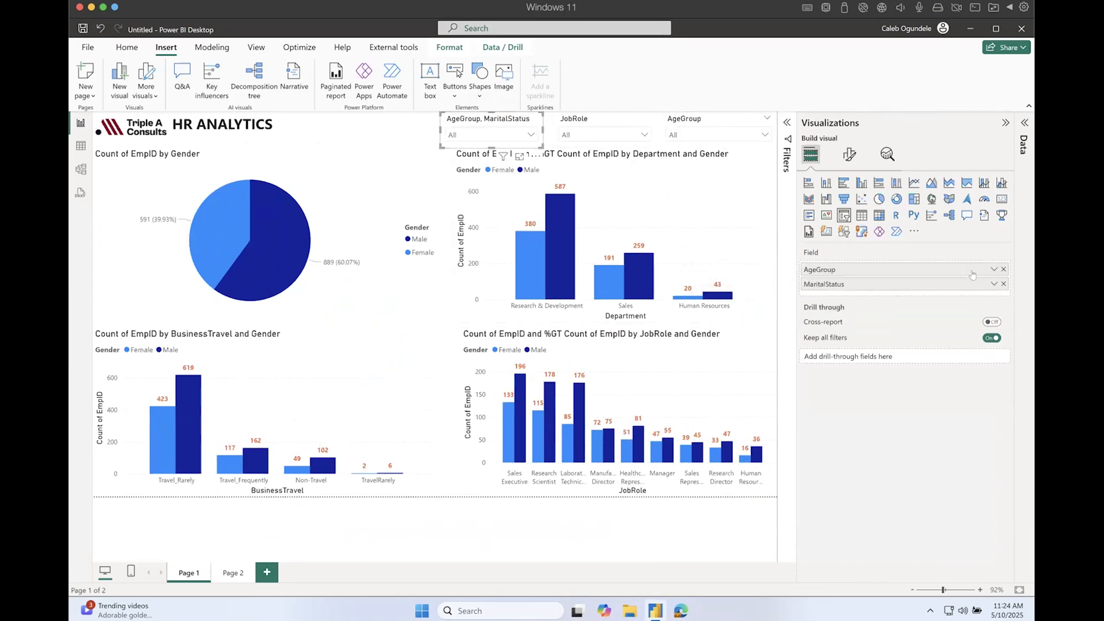
left_click(1003, 270)
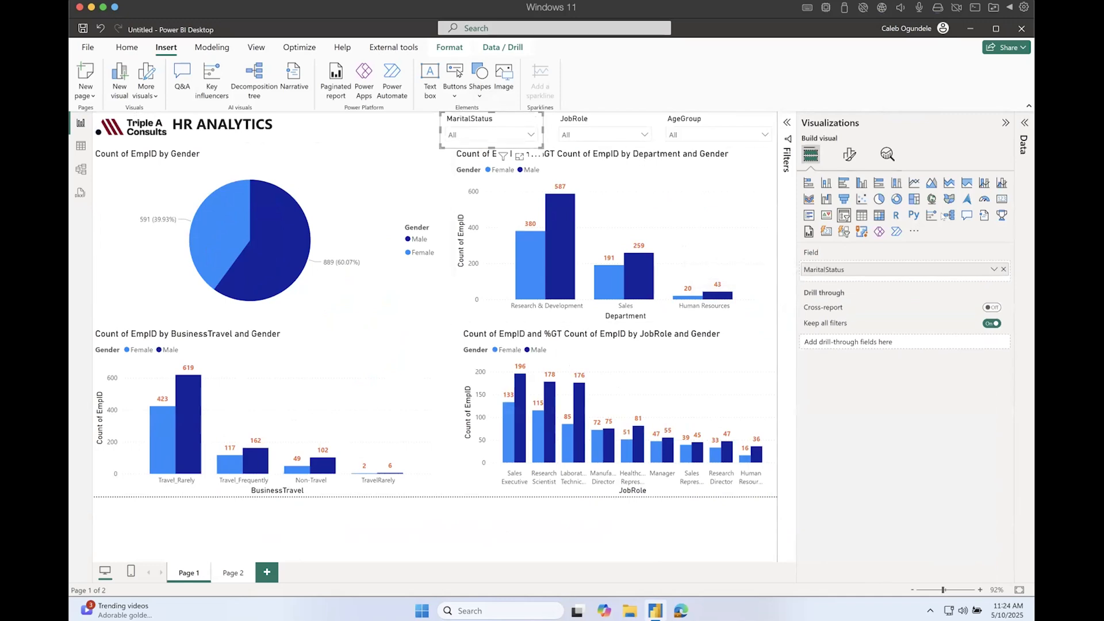
- Check the options offered by the JobRole and MaritalStatus dropdown slicers
left_click(595, 134)
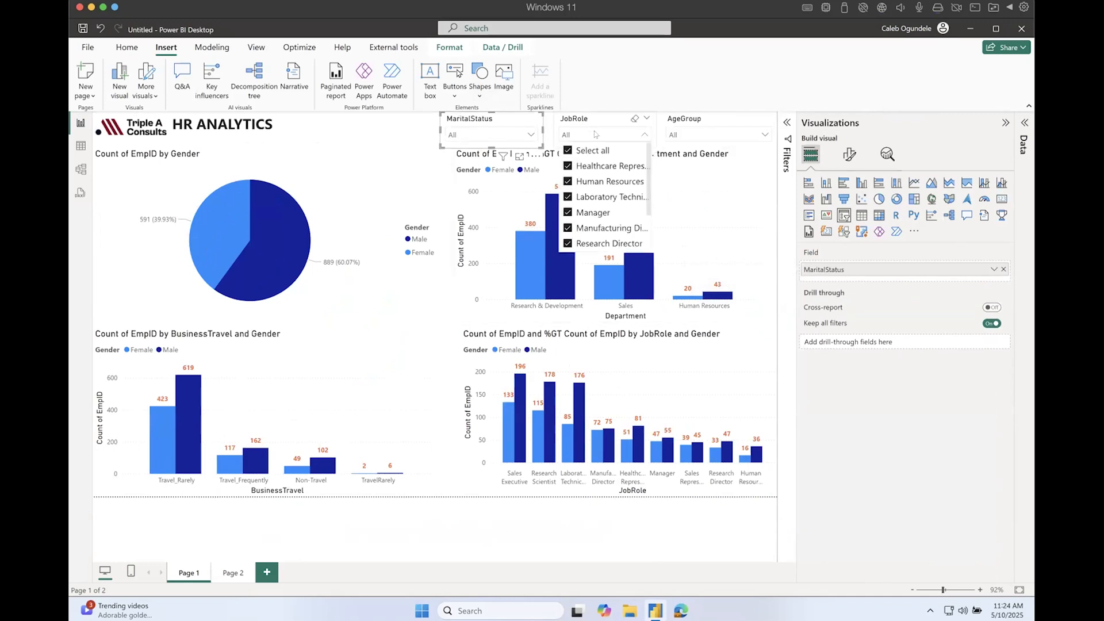
left_click(462, 134)
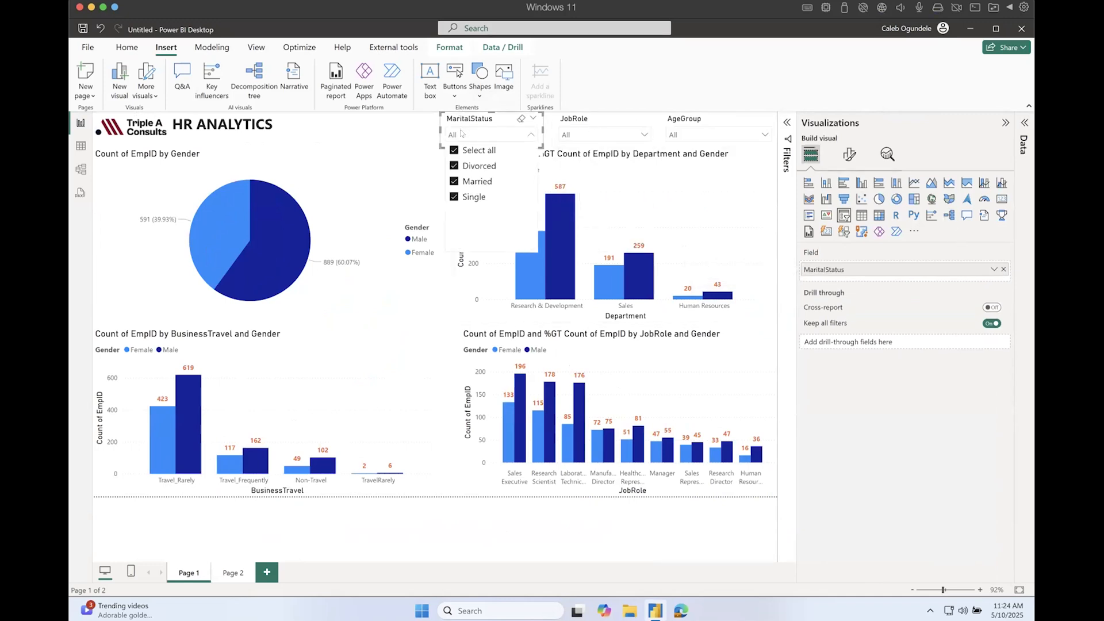
left_click(652, 133)
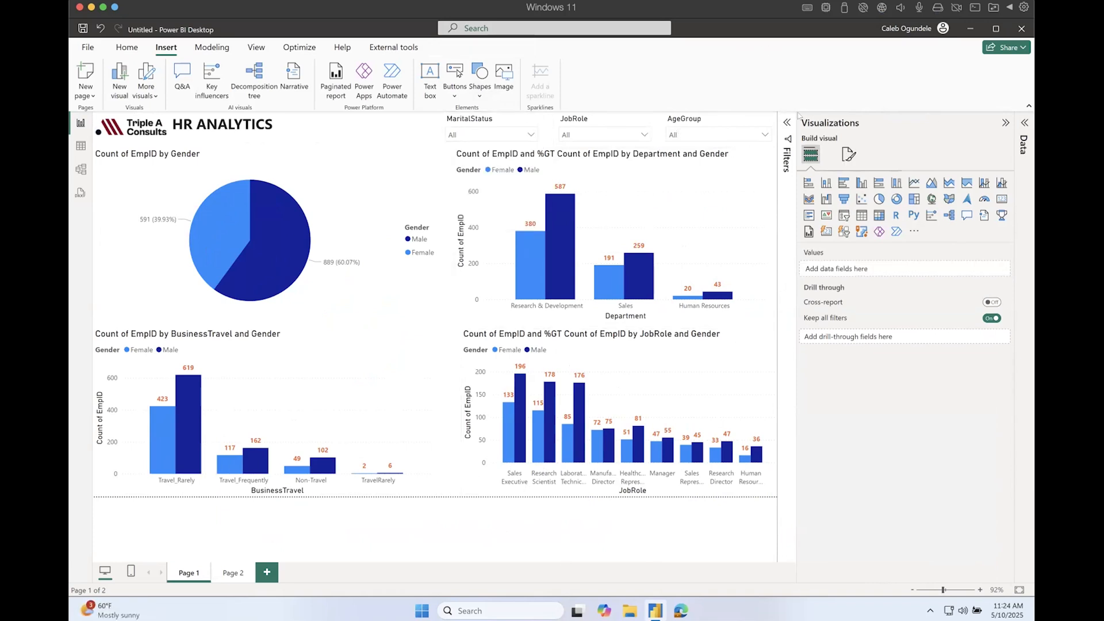
left_click(1005, 122)
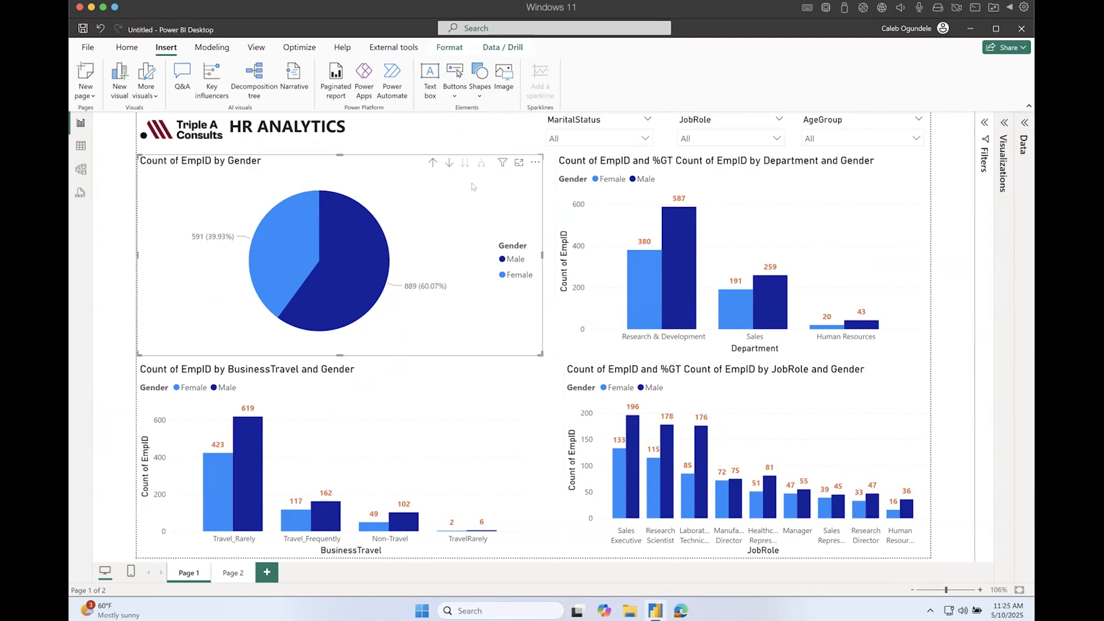
- Search the format settings of the Gender pie chart for "shad" and turn on its shadow
left_click(1005, 123)
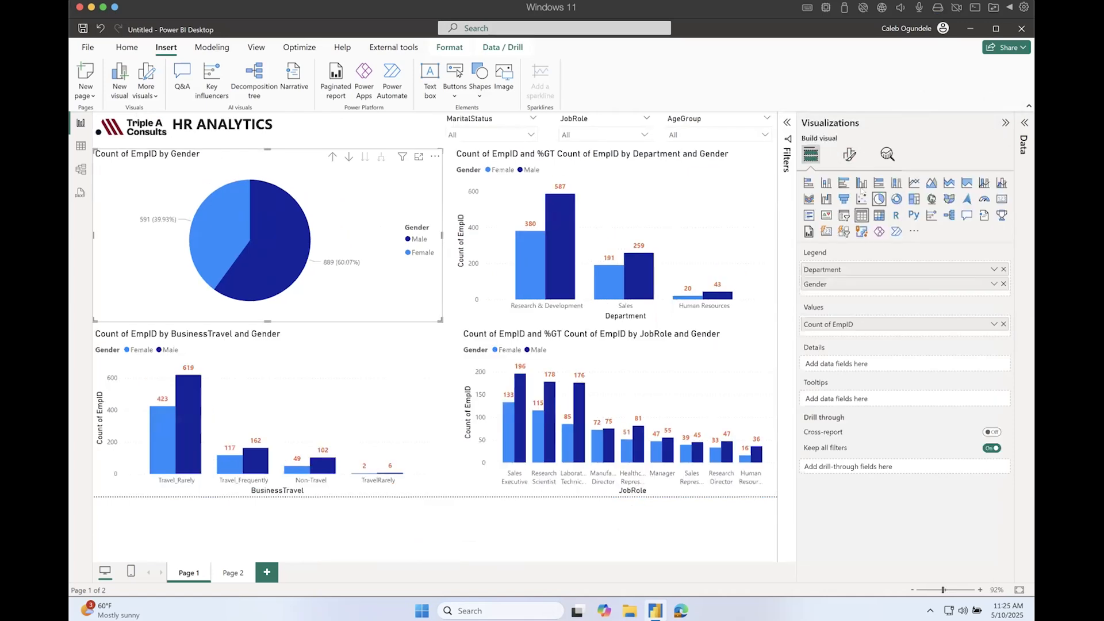
left_click(849, 156)
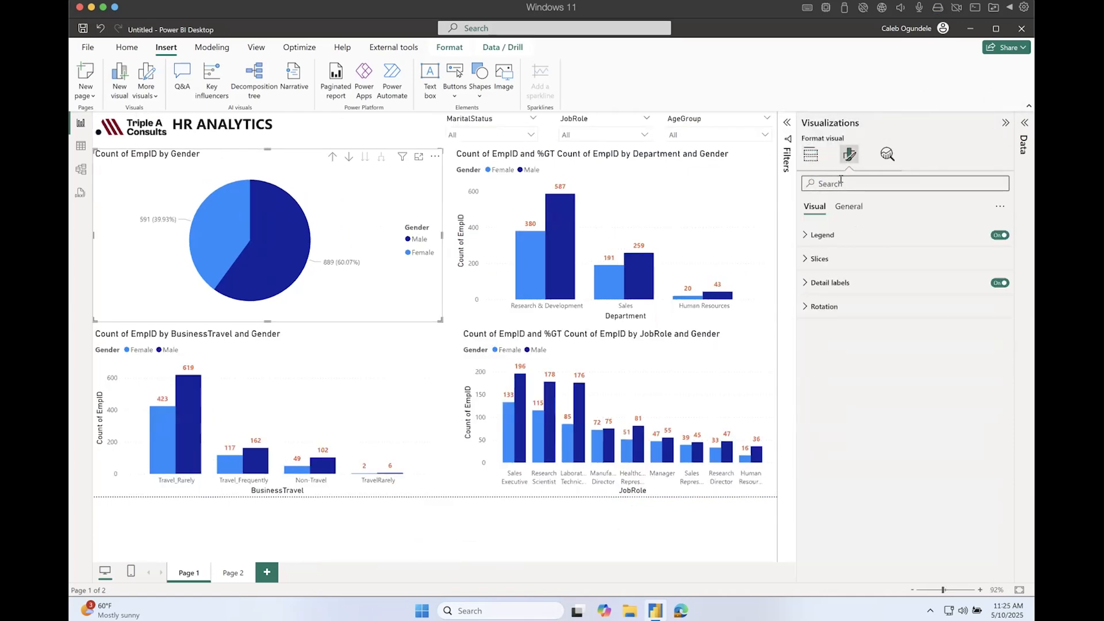
left_click(841, 180)
type("shad")
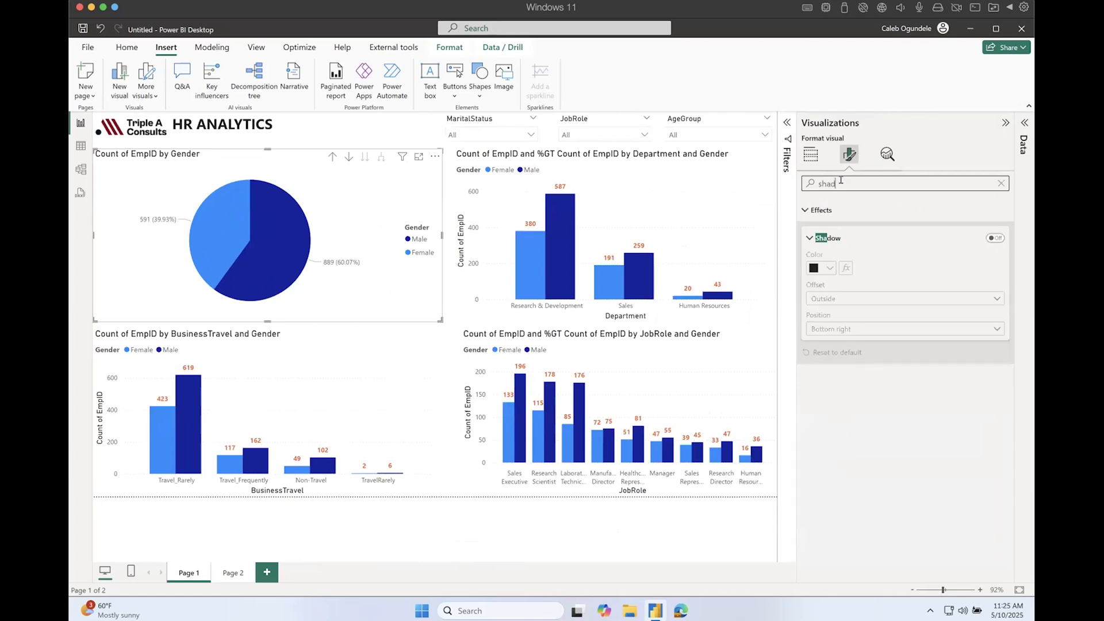
left_click(992, 239)
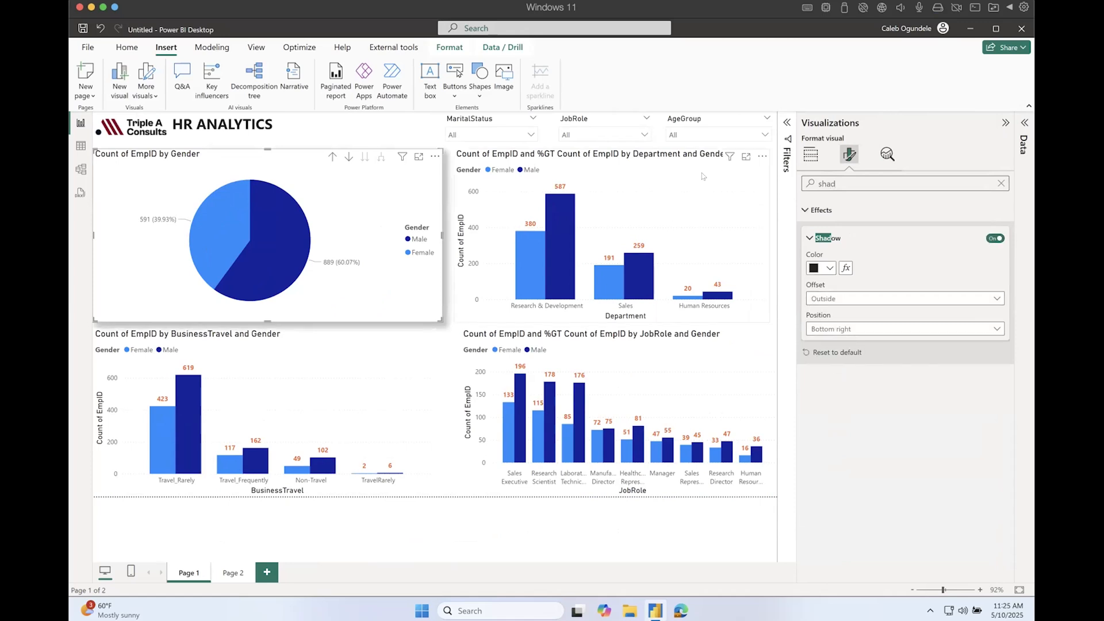
- Turn on the shadow effect for the Department, BusinessTravel and JobRole column charts
left_click(721, 169)
left_click(996, 238)
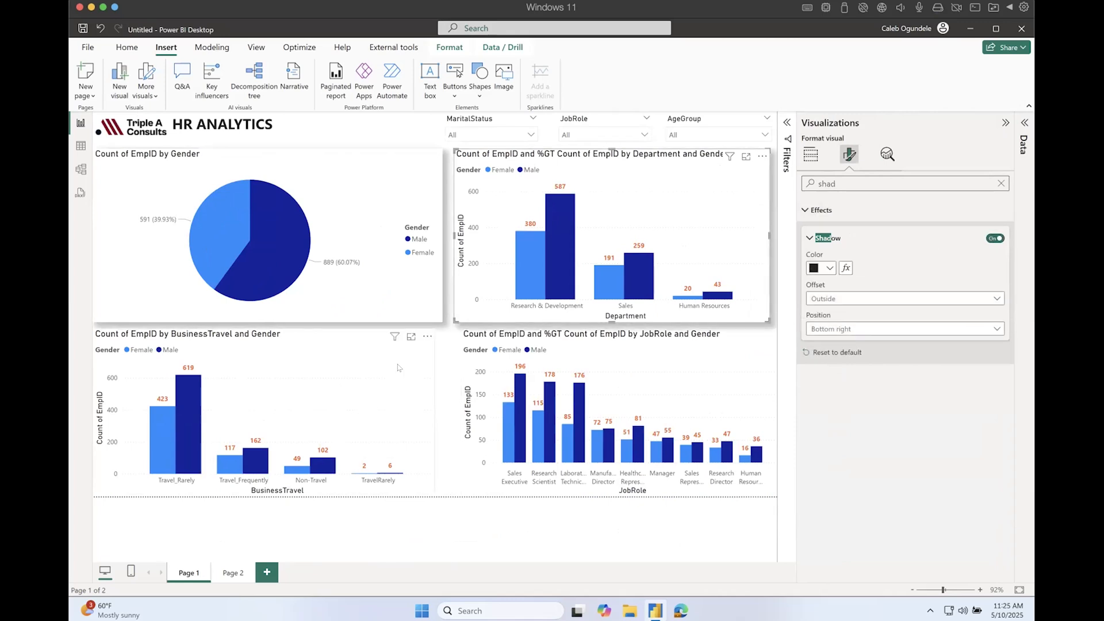
left_click(427, 360)
left_click(996, 238)
left_click(770, 353)
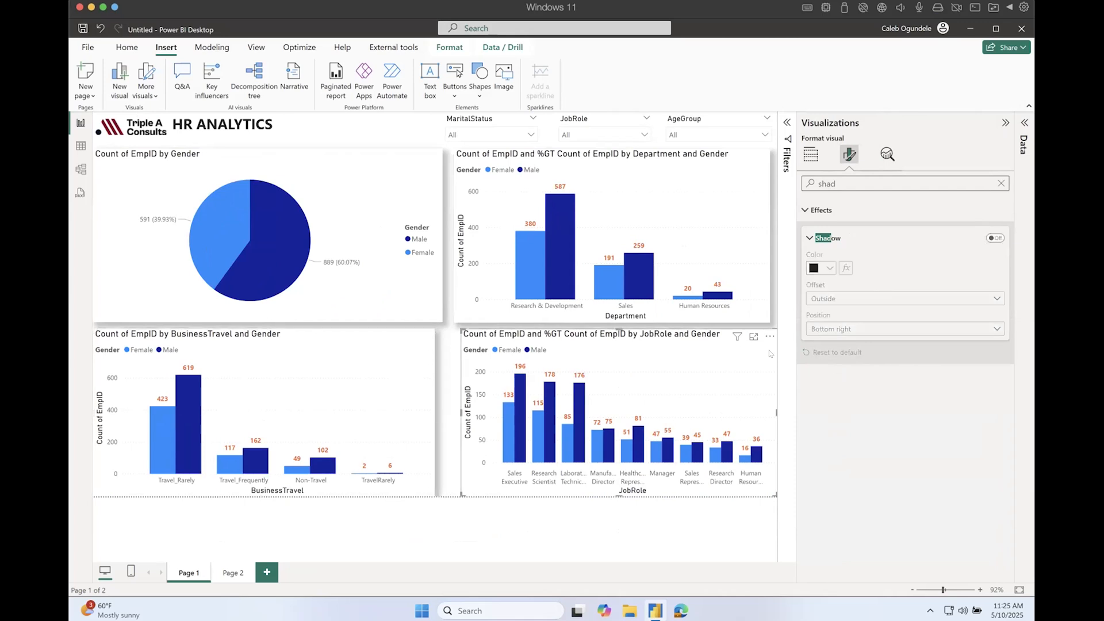
left_click(994, 237)
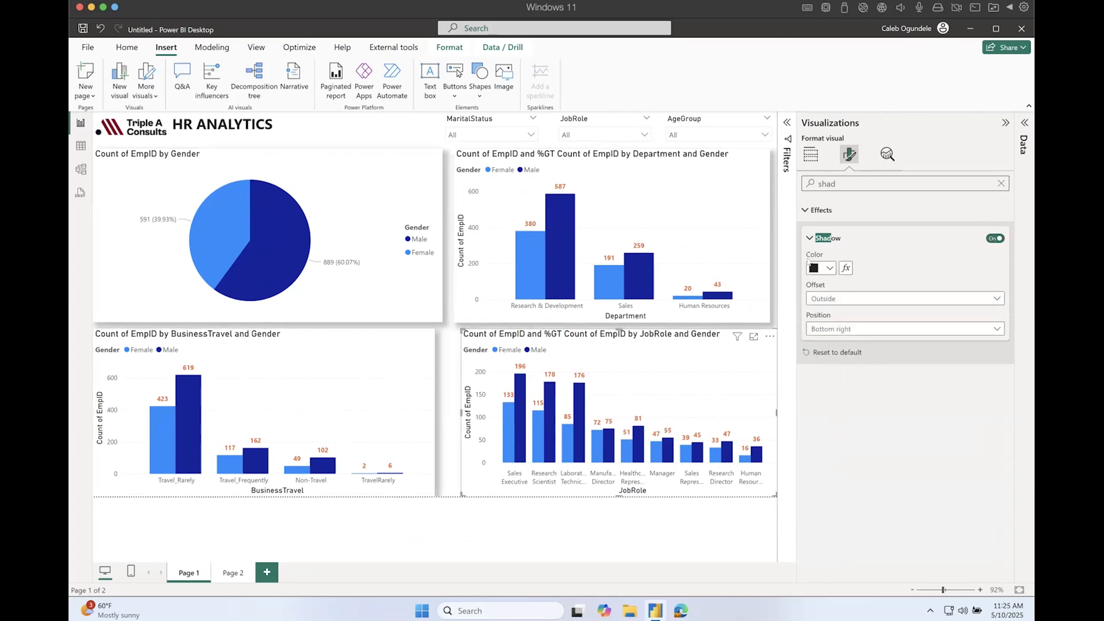
left_click(1001, 183)
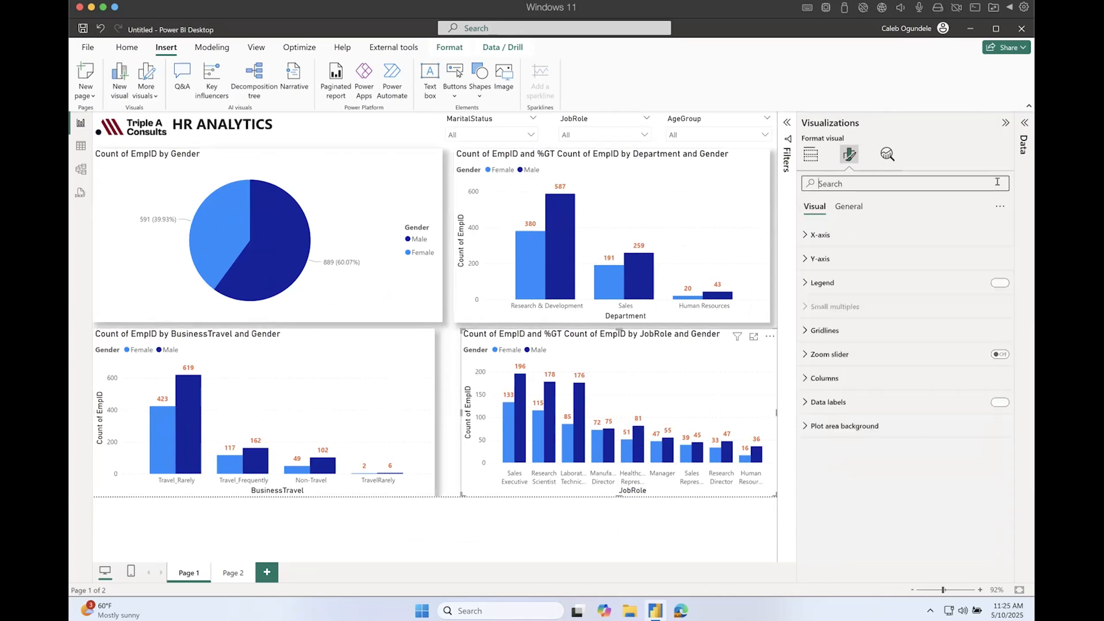
left_click(614, 516)
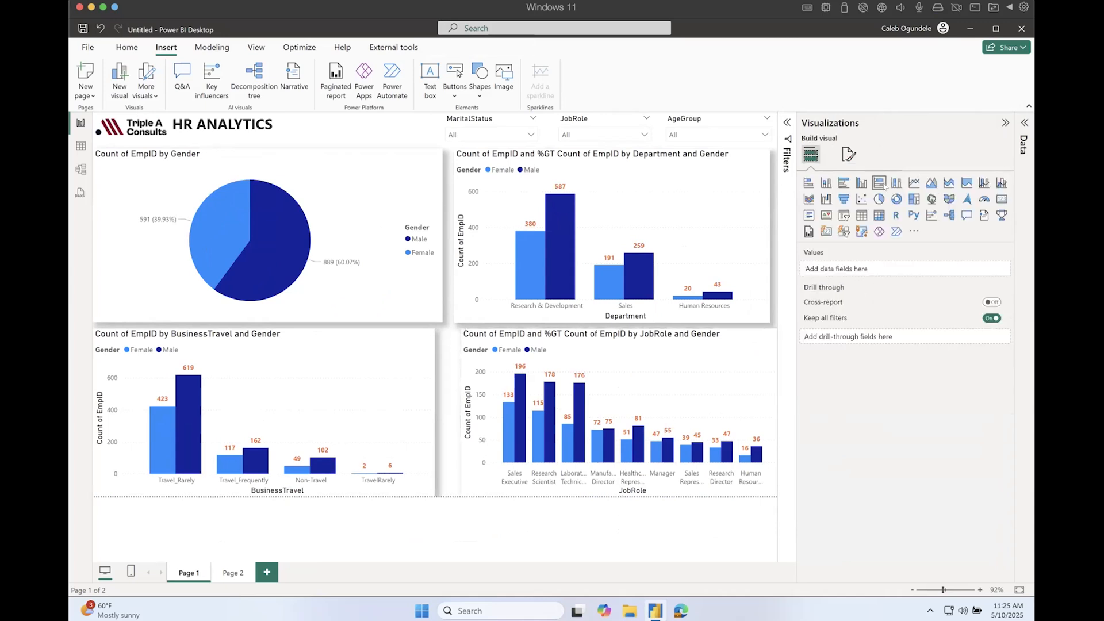
left_click(1005, 122)
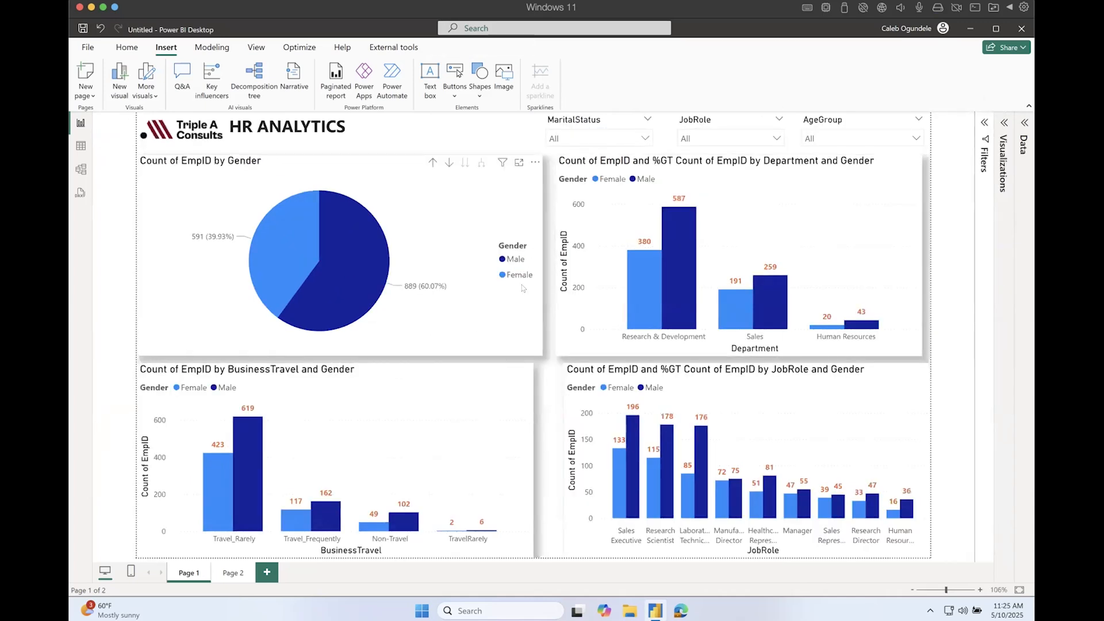
- Narrow the Gender pie chart to match the BusinessTravel chart's right edge, and shrink the Department chart from its left edge to match the JobRole chart
left_click(534, 322)
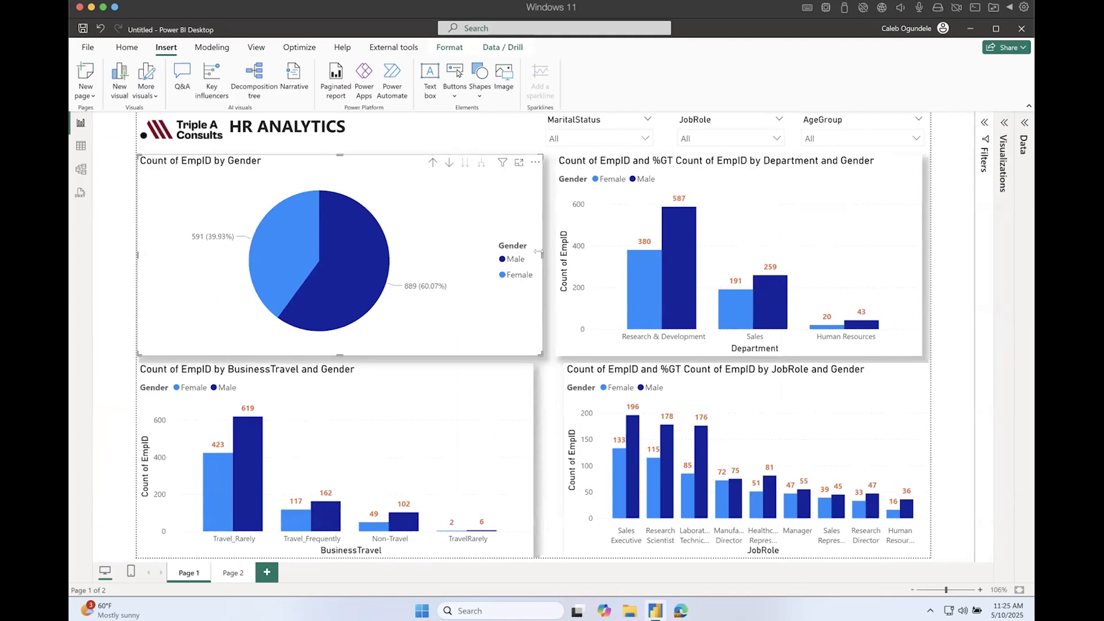
left_click_drag(536, 253, 531, 254)
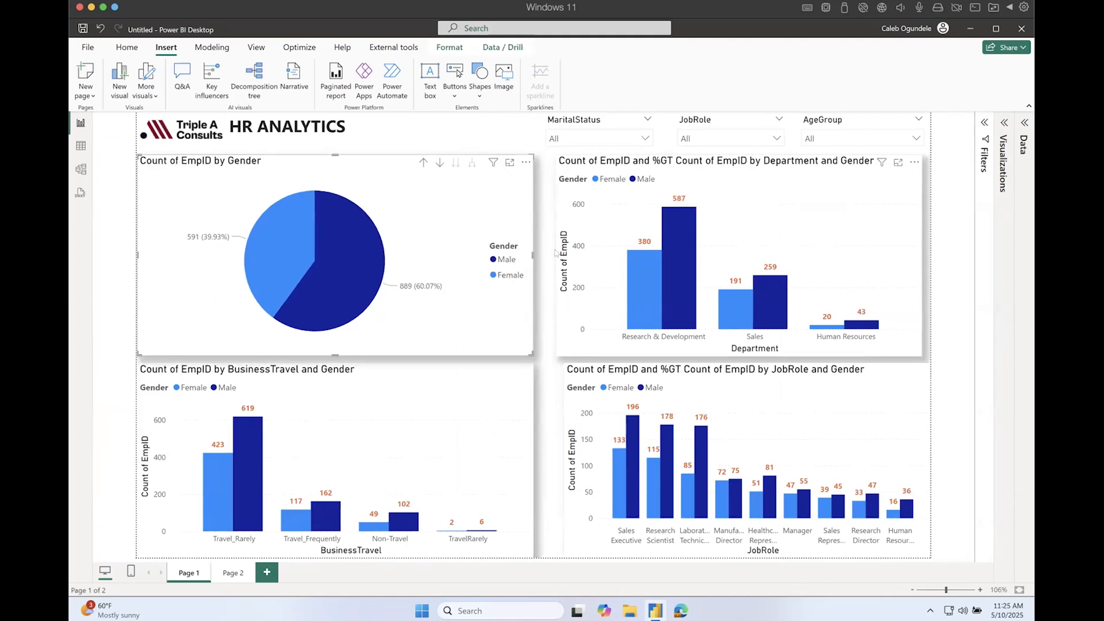
left_click(561, 336)
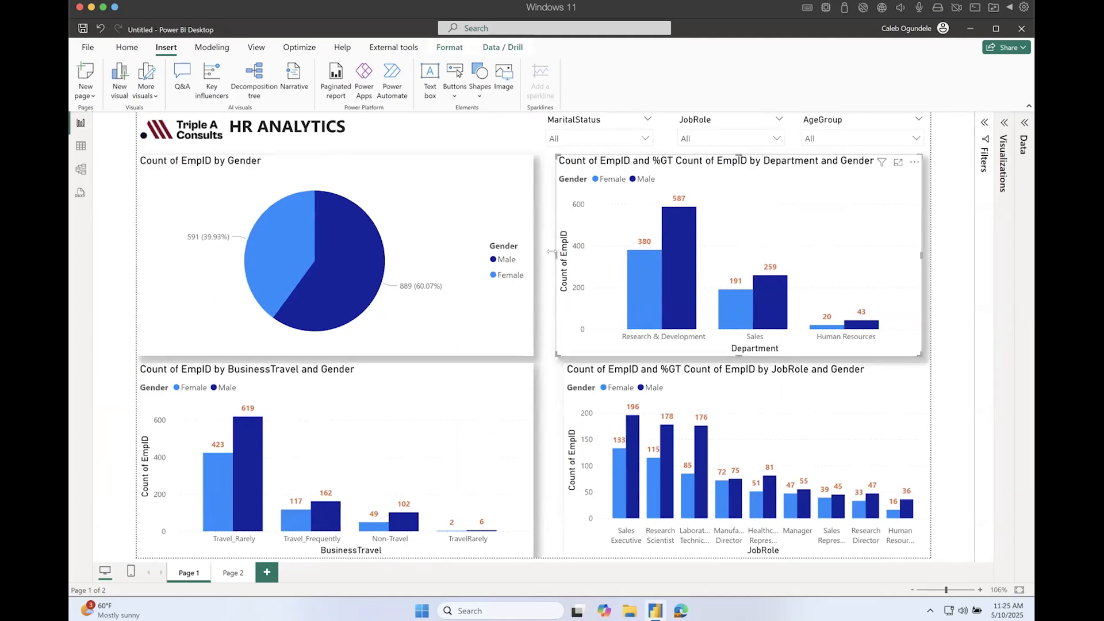
left_click_drag(551, 251, 556, 253)
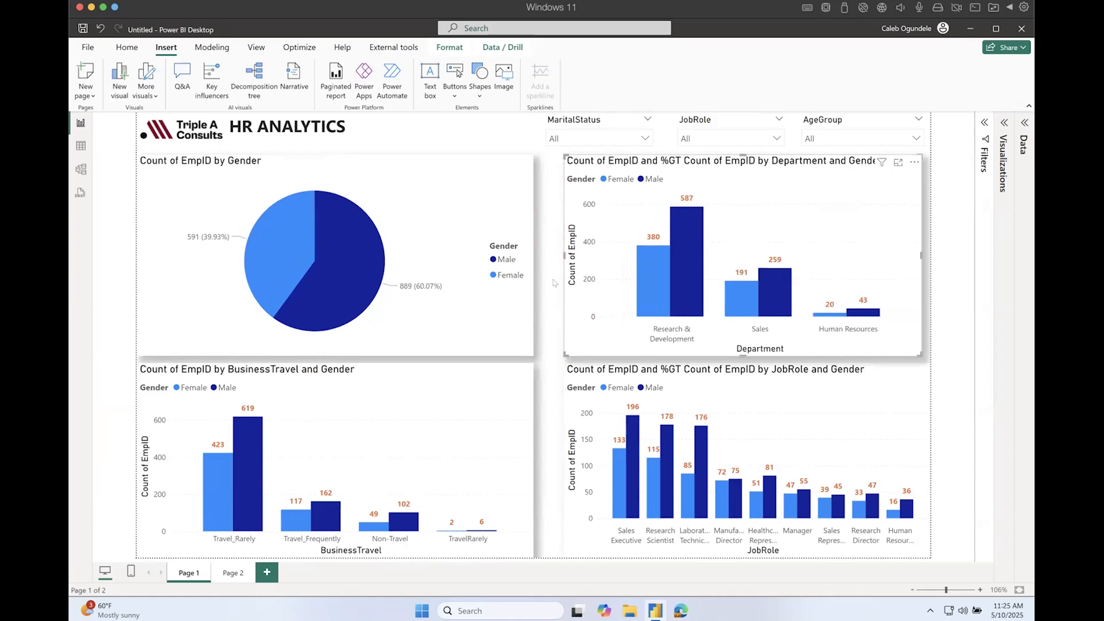
left_click(426, 126)
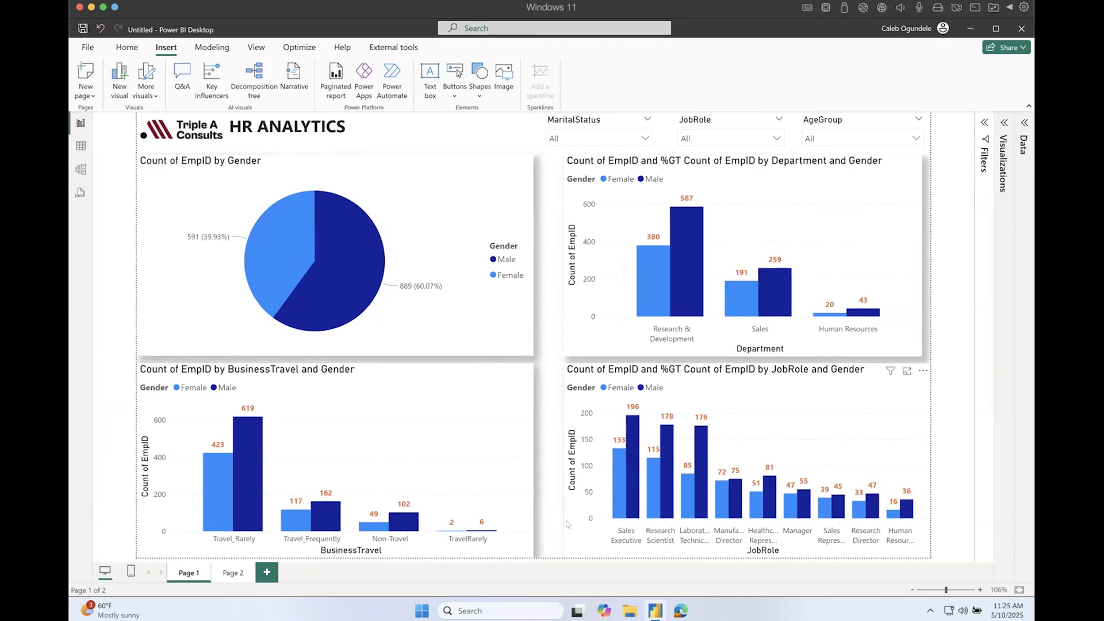
- Shift the JobRole and Department charts slightly left so that their left edges line up
left_click_drag(566, 524, 556, 523)
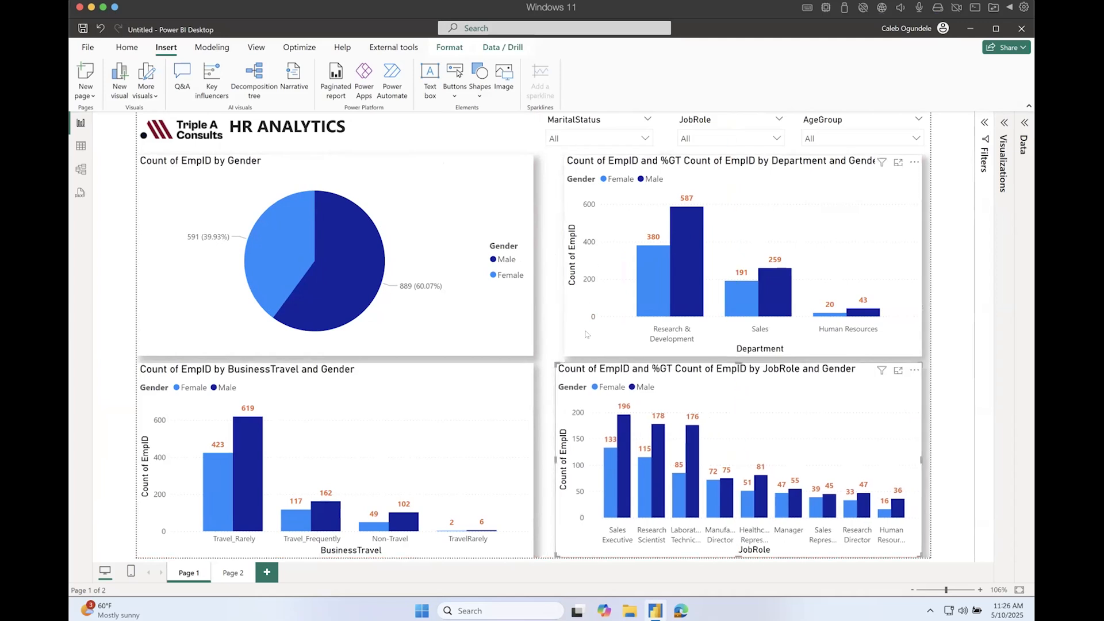
left_click_drag(568, 340, 566, 340)
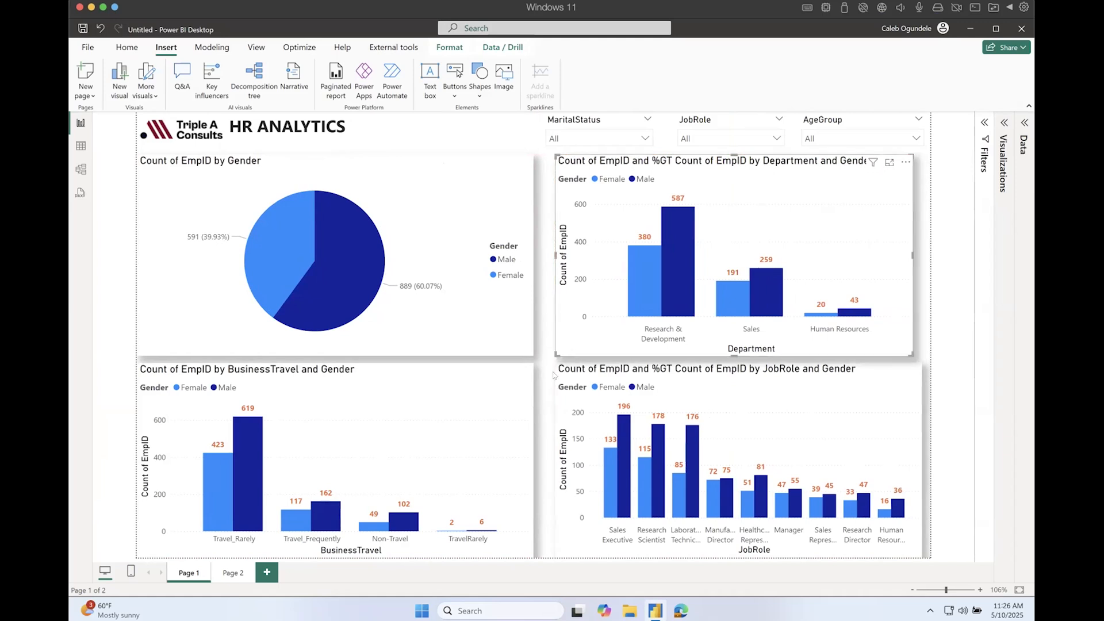
left_click(940, 204)
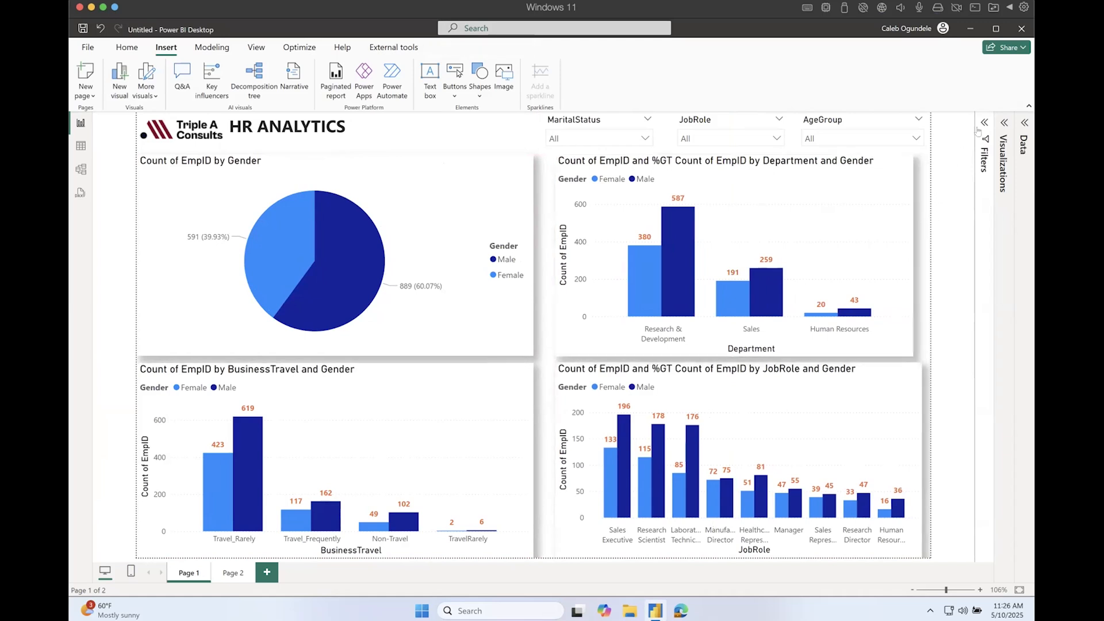